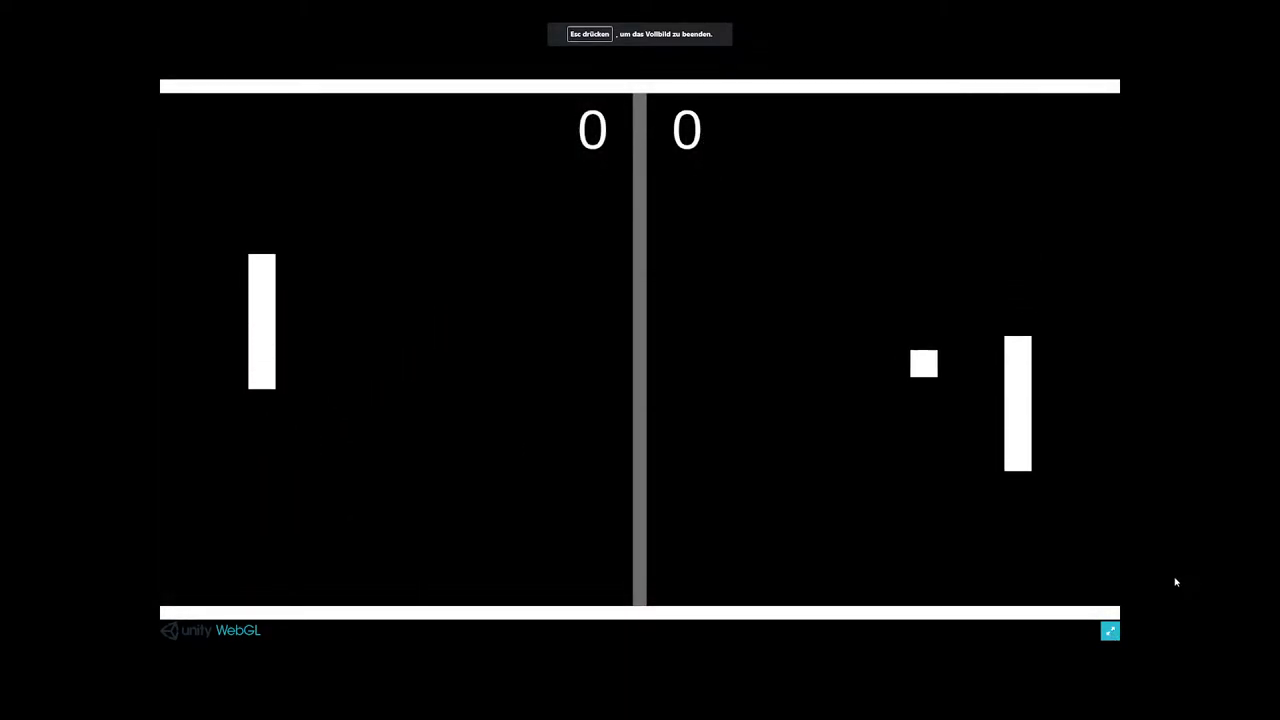
- Play the Pong WebGL build with W and S until the left side leads 1–0
{"action": "key", "text": "s"}
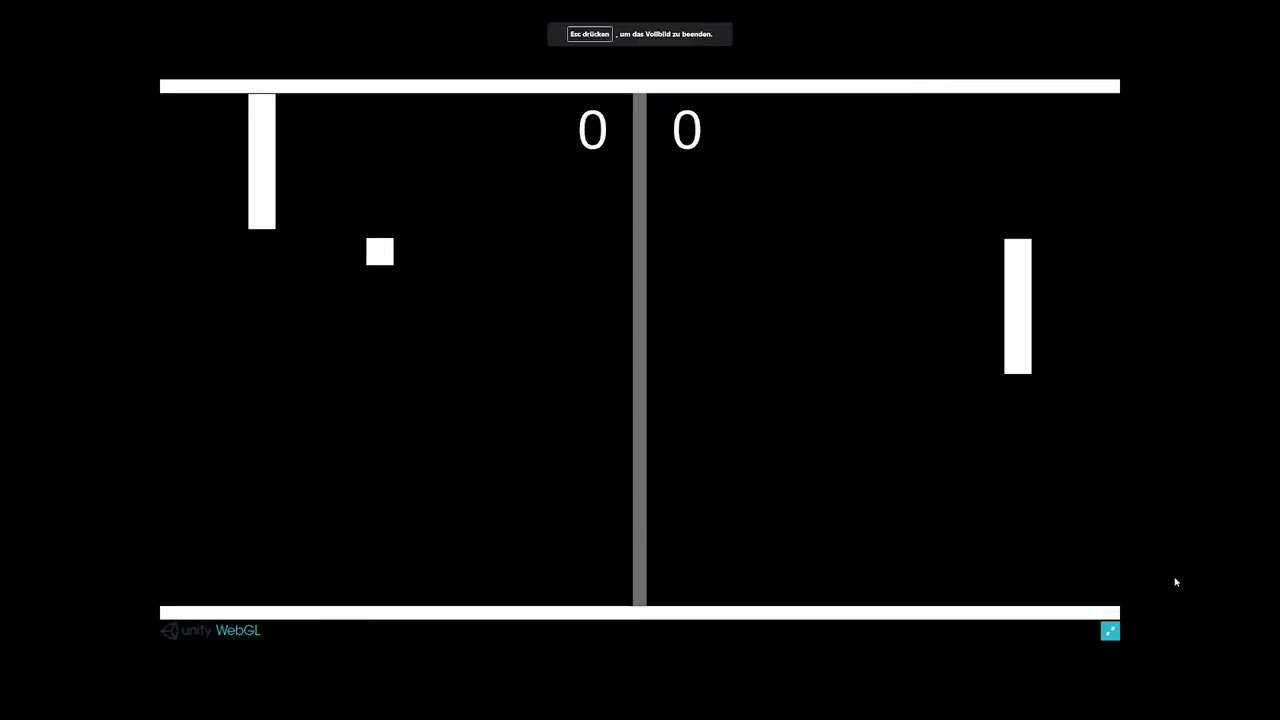
{"action": "key", "text": "s"}
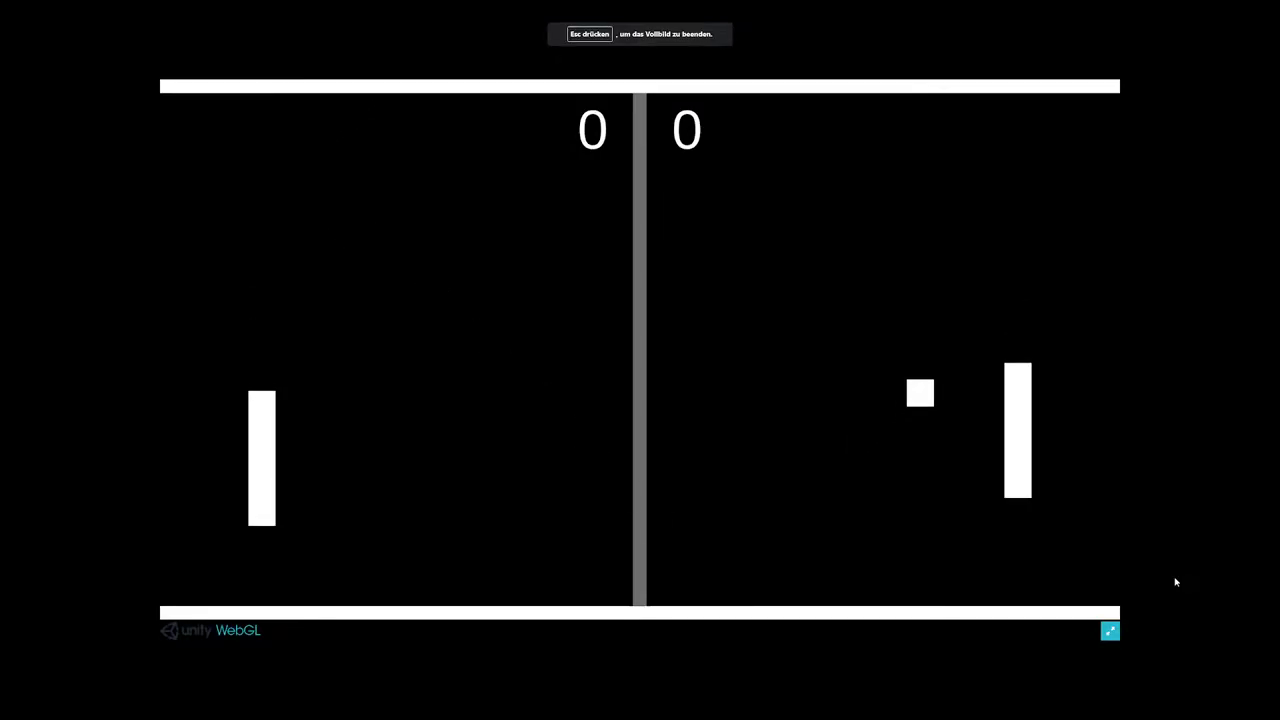
{"action": "key", "text": "w"}
{"action": "key", "text": "s"}
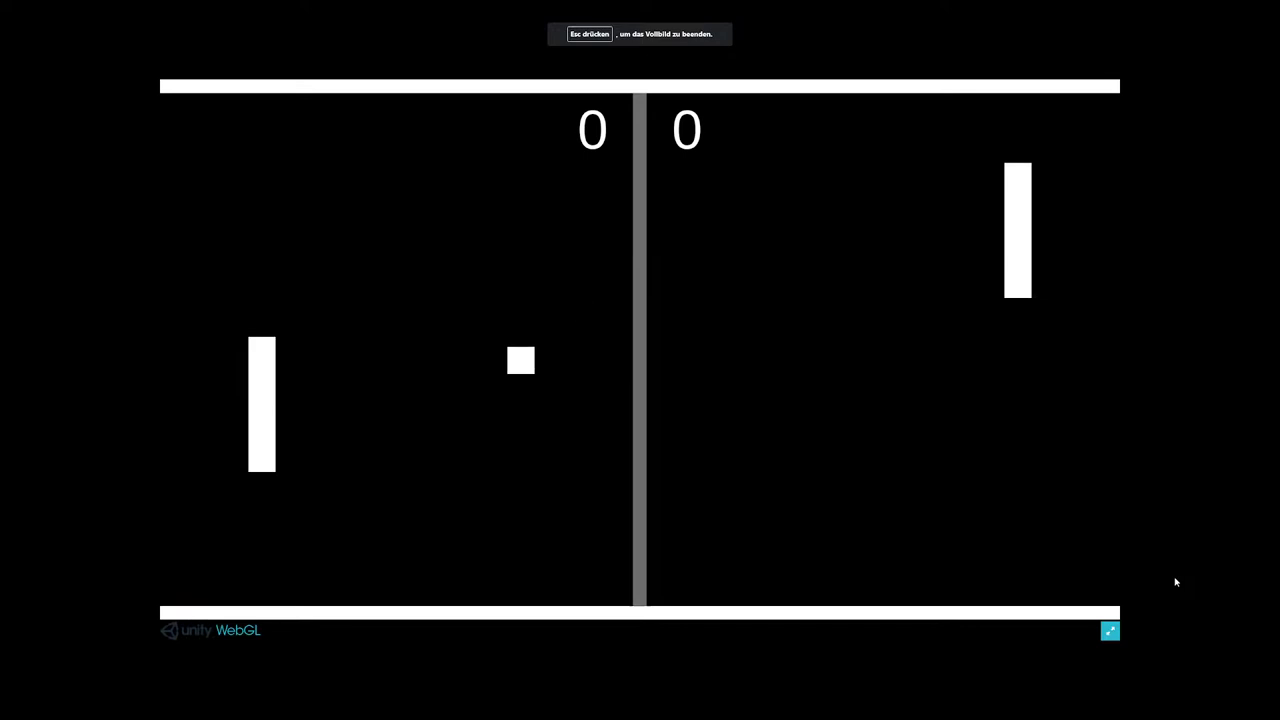
{"action": "key", "text": "w"}
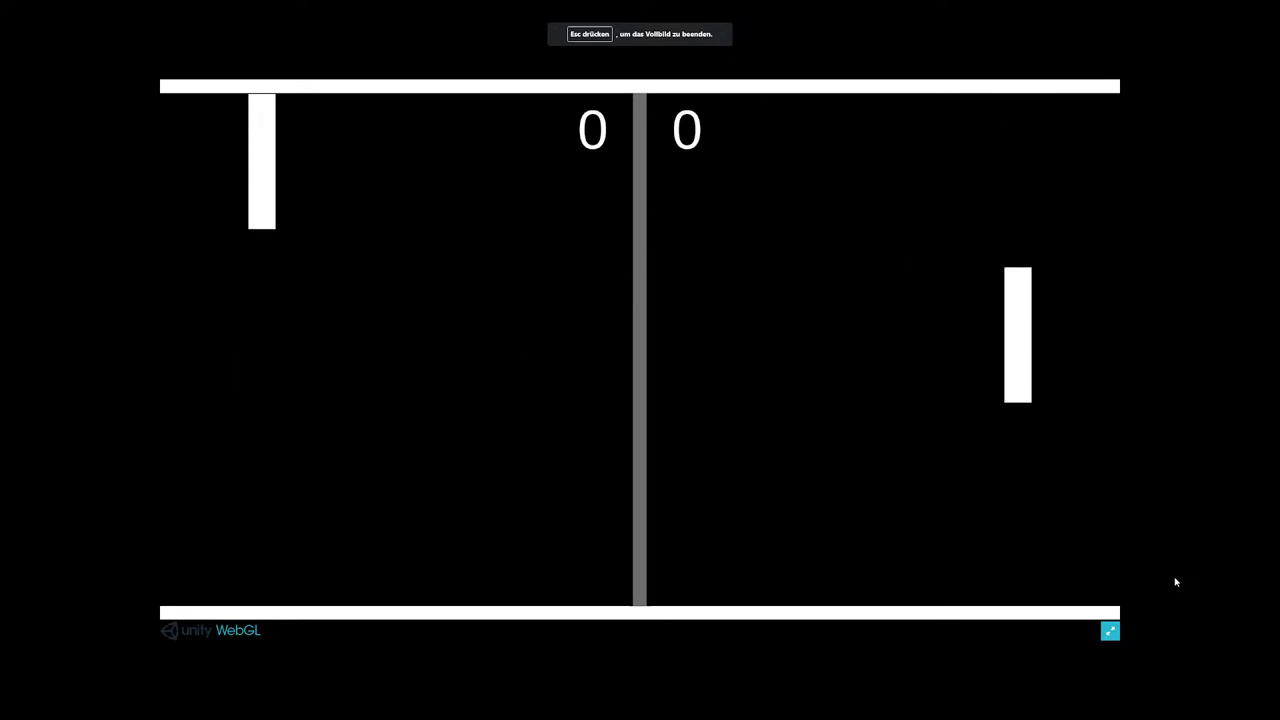
{"action": "key", "text": "s"}
{"action": "key", "text": "s"}
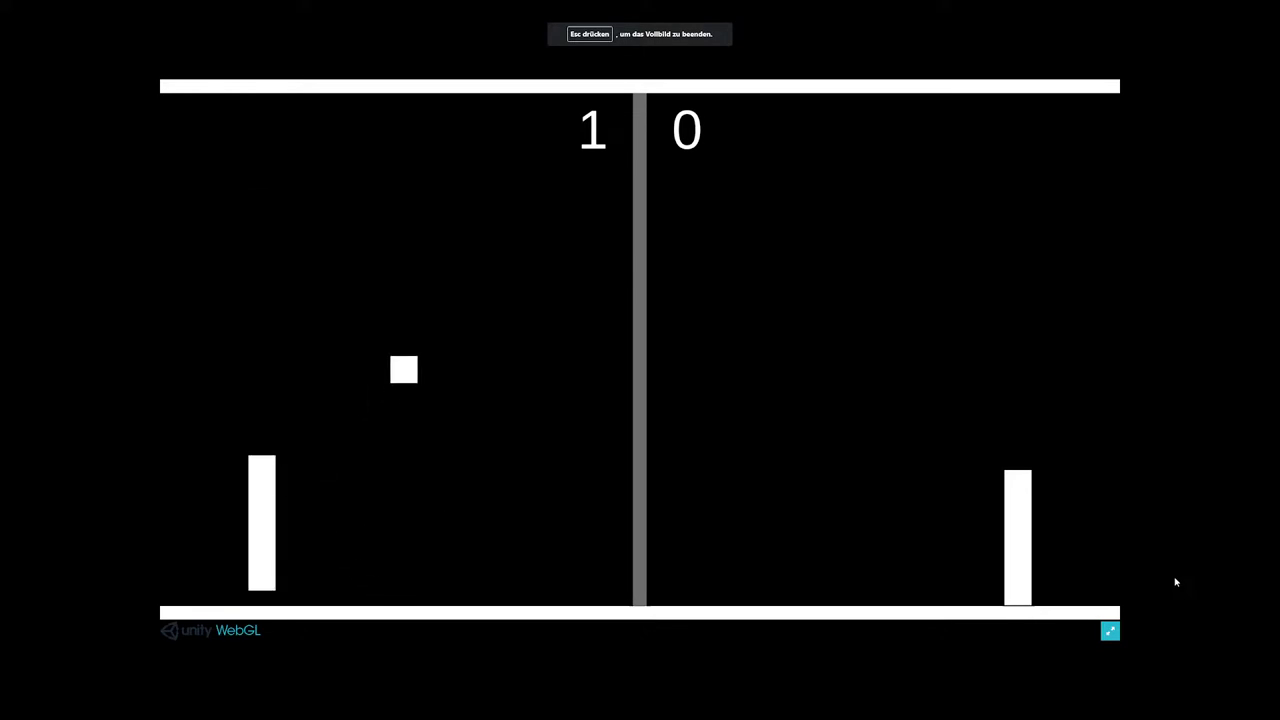
{"action": "key", "text": "w"}
{"action": "key", "text": "s"}
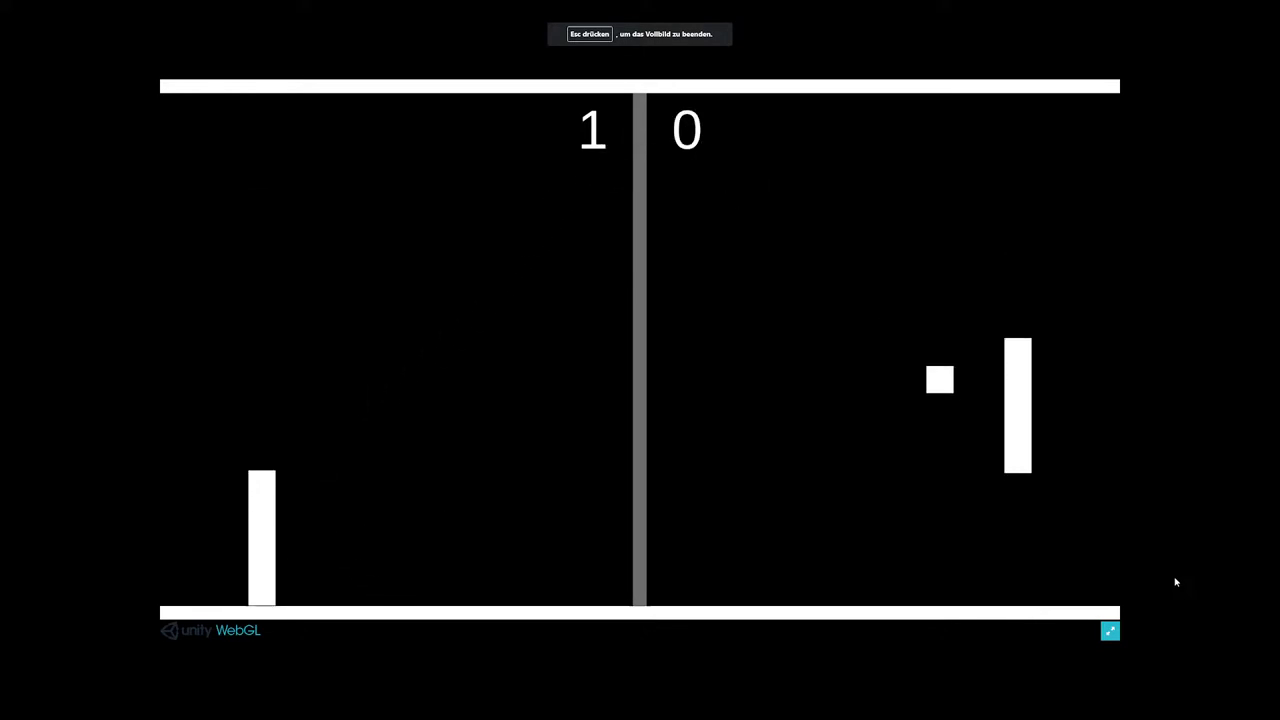
{"action": "key", "text": "w"}
{"action": "key", "text": "s"}
{"action": "key", "text": "w"}
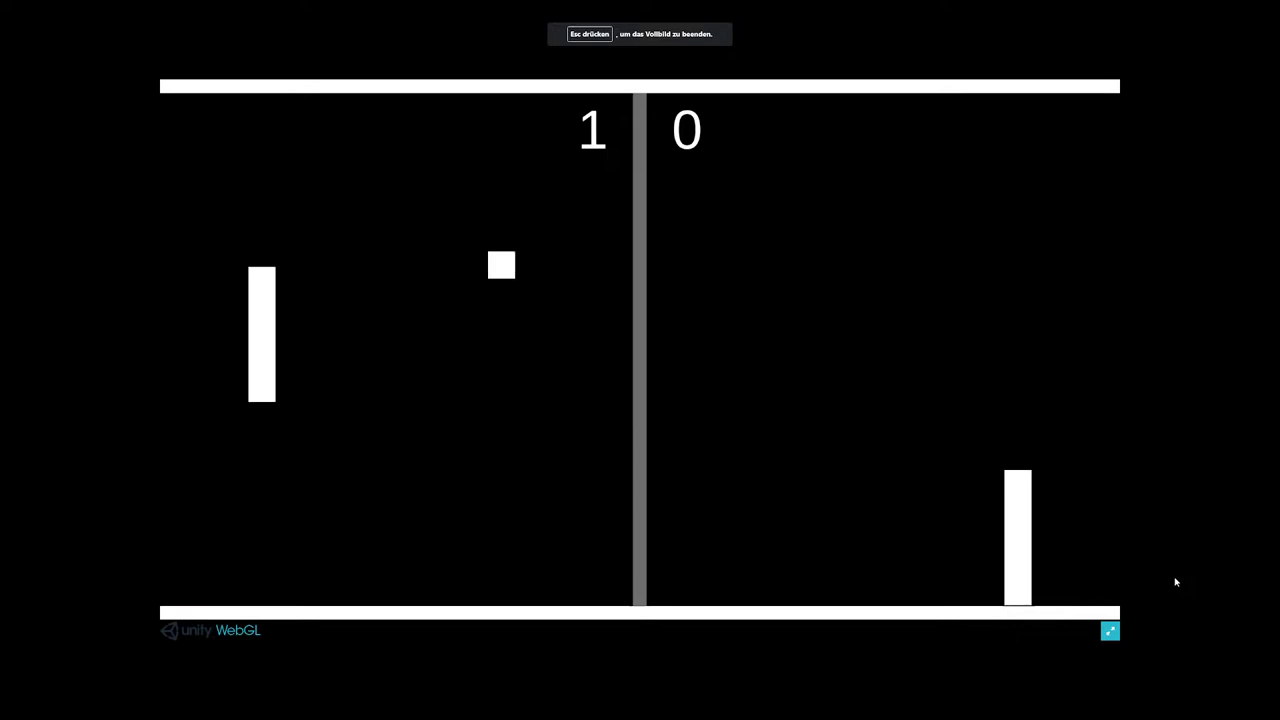
{"action": "key", "text": "s"}
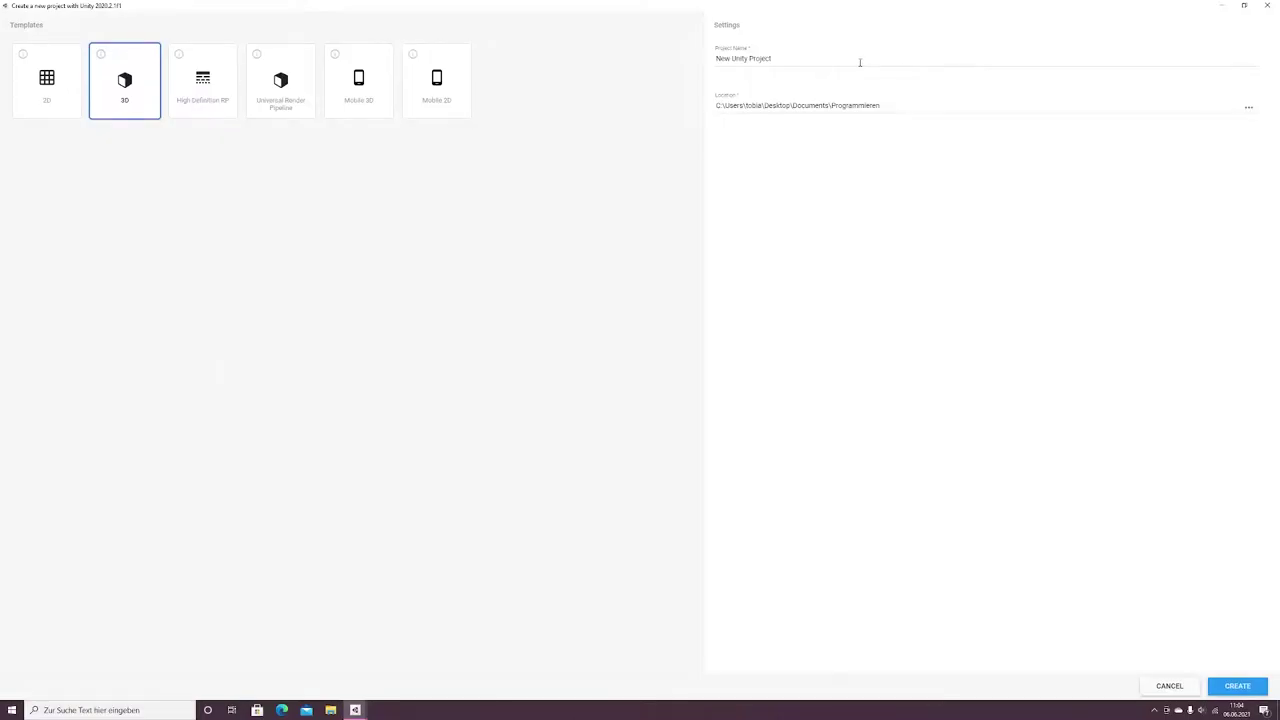
- Create a new 2D Unity project named PONG
{"action": "left_click_drag", "start_coordinate": [859, 62], "coordinate": [690, 59]}
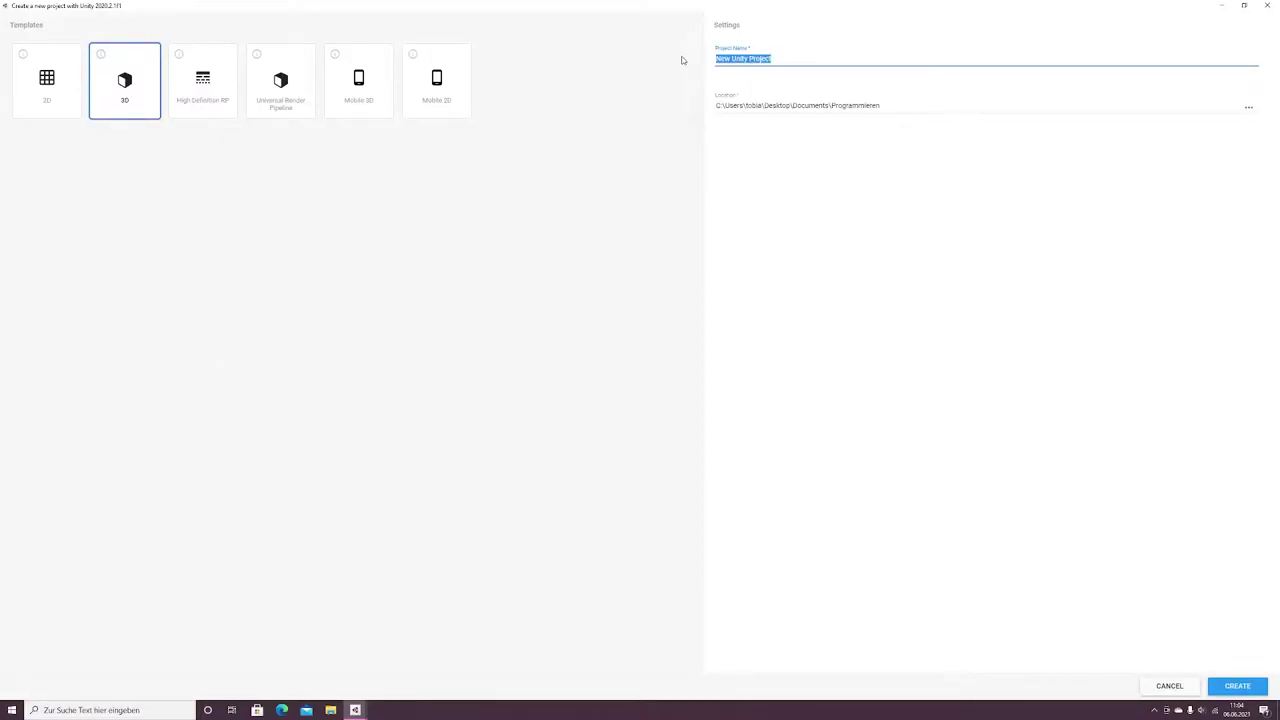
{"action": "type", "text": "PONG"}
{"action": "left_click", "coordinate": [33, 75]}
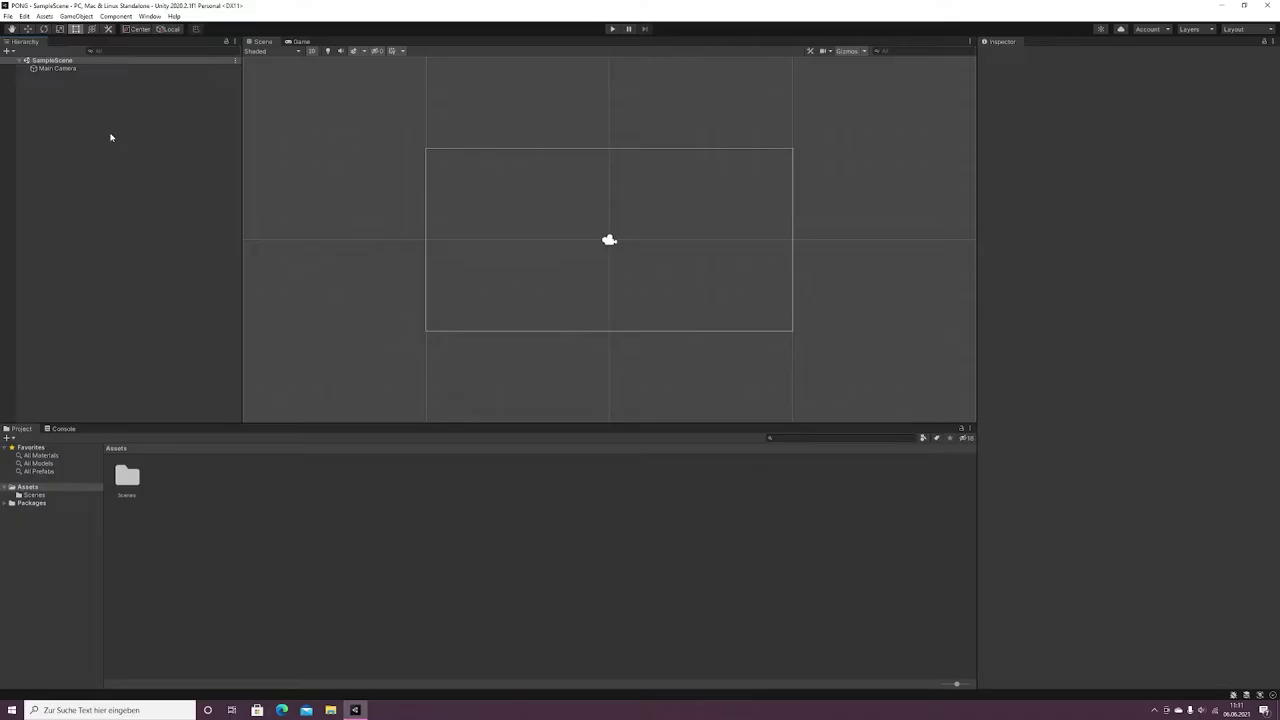
{"action": "left_click", "coordinate": [71, 70]}
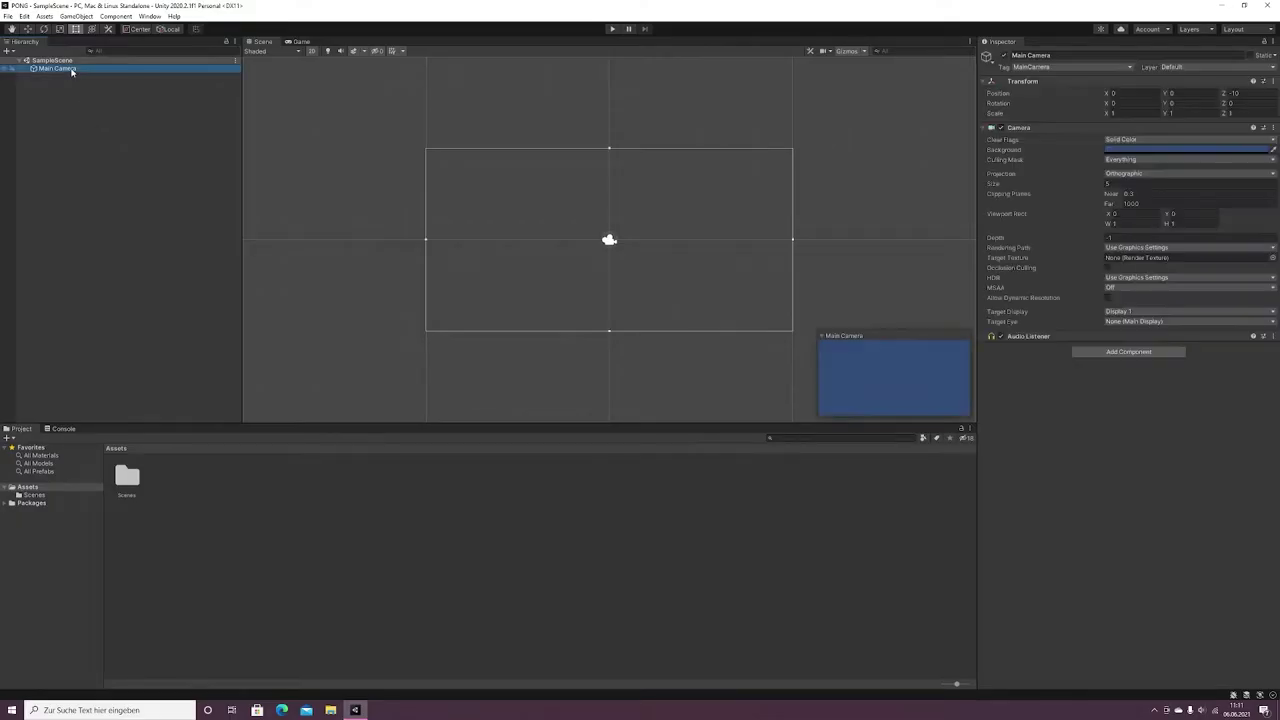
- Set the Main Camera's background colour to solid black (000000), then deselect it
{"action": "left_click", "coordinate": [1147, 150]}
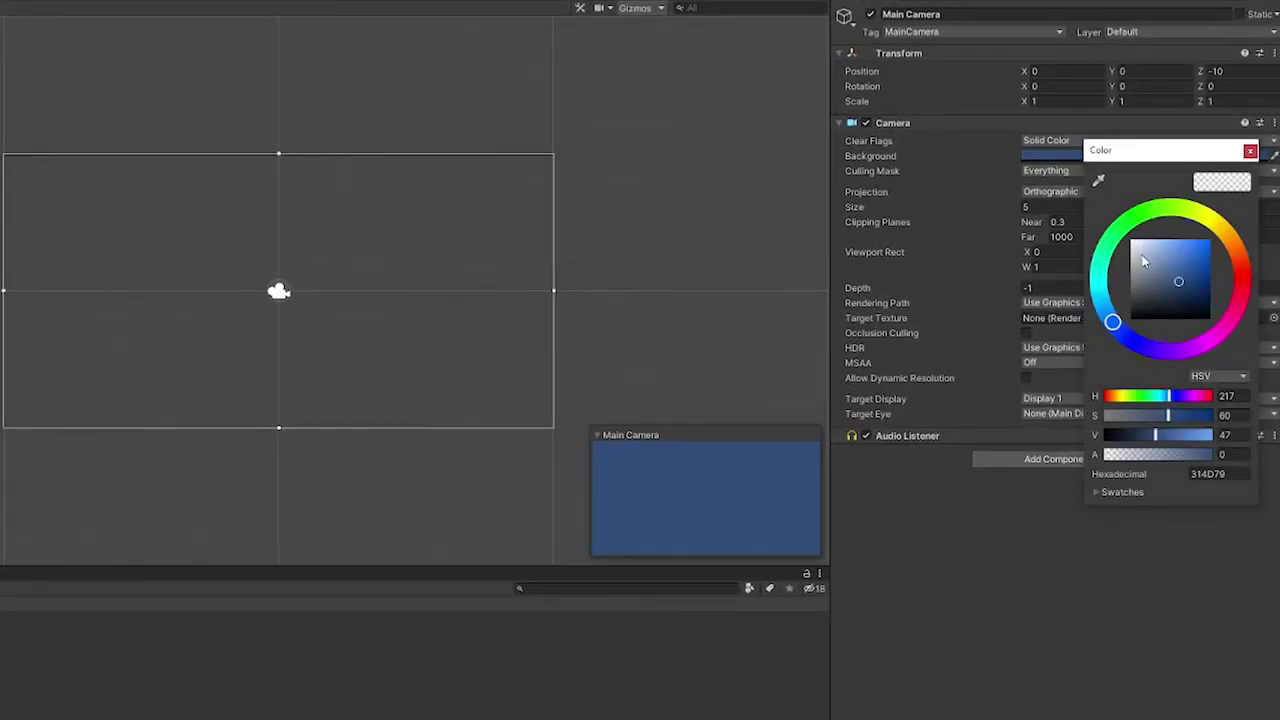
{"action": "left_click_drag", "start_coordinate": [1145, 262], "coordinate": [1078, 362]}
{"action": "left_click", "coordinate": [979, 574]}
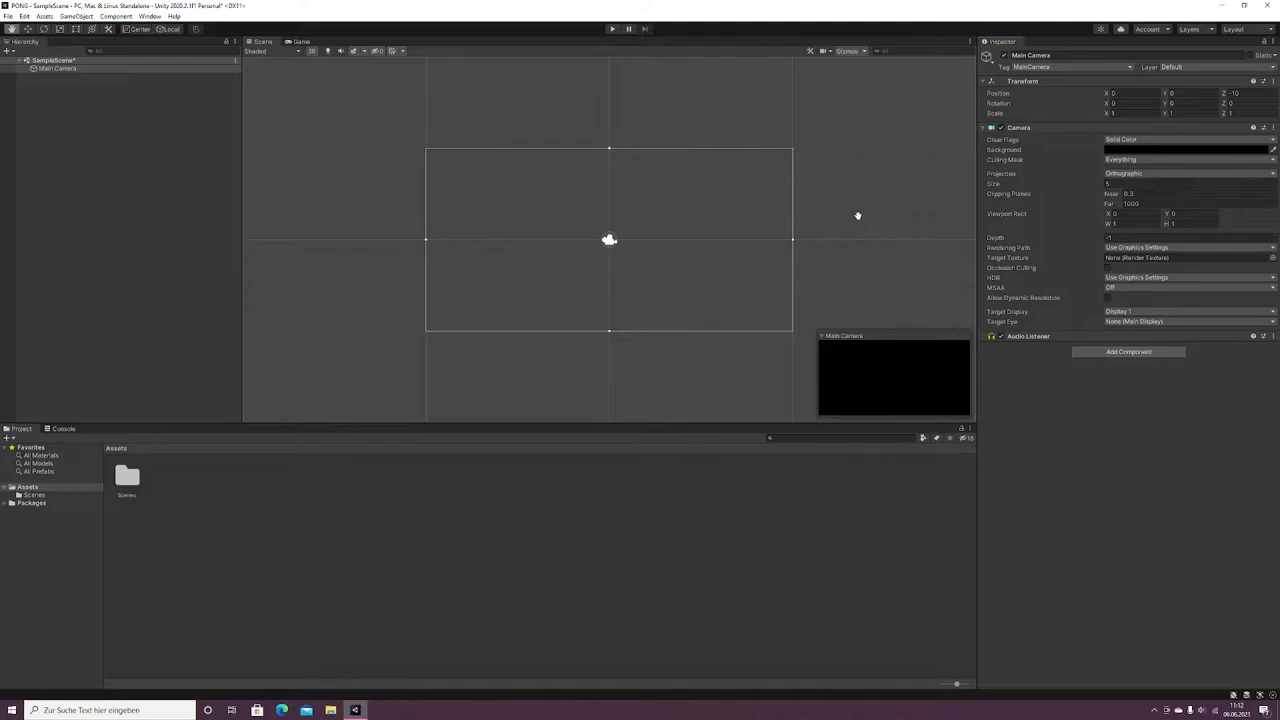
{"action": "left_click", "coordinate": [157, 259]}
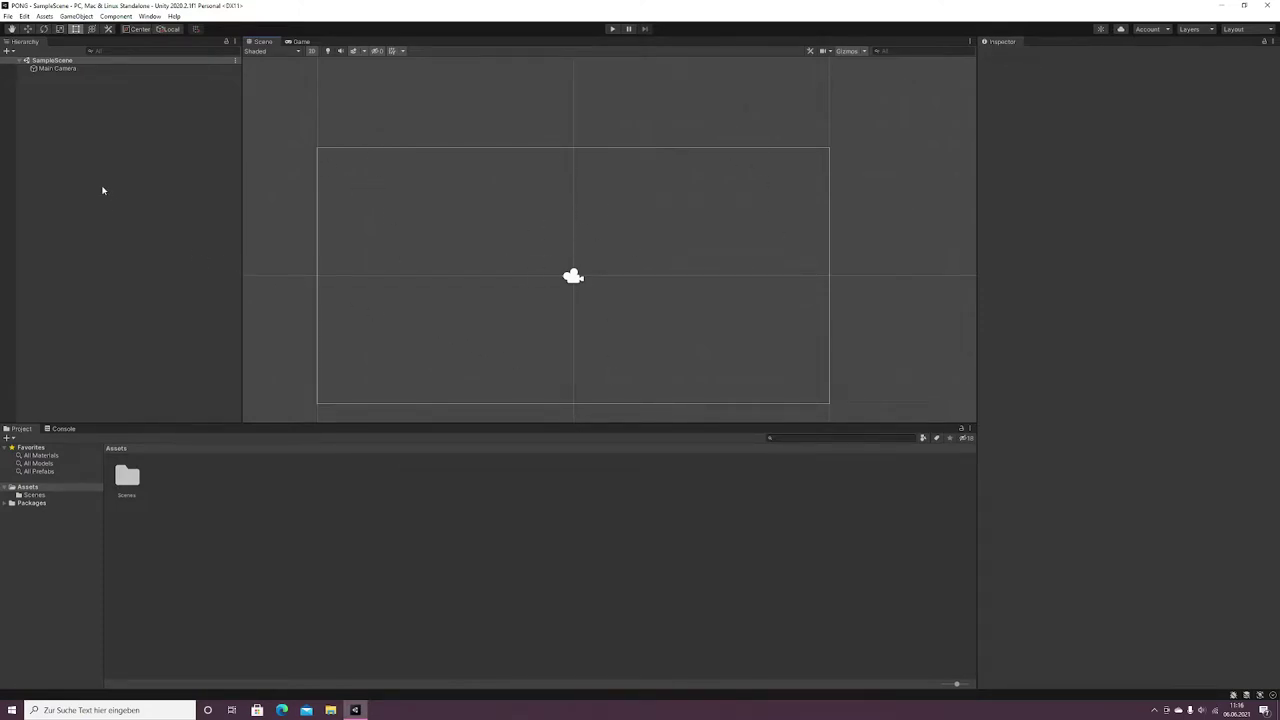
- Add a 2D Object > Sprites > Square to the Hierarchy and zoom the Scene view in on it
{"action": "right_click", "coordinate": [91, 150]}
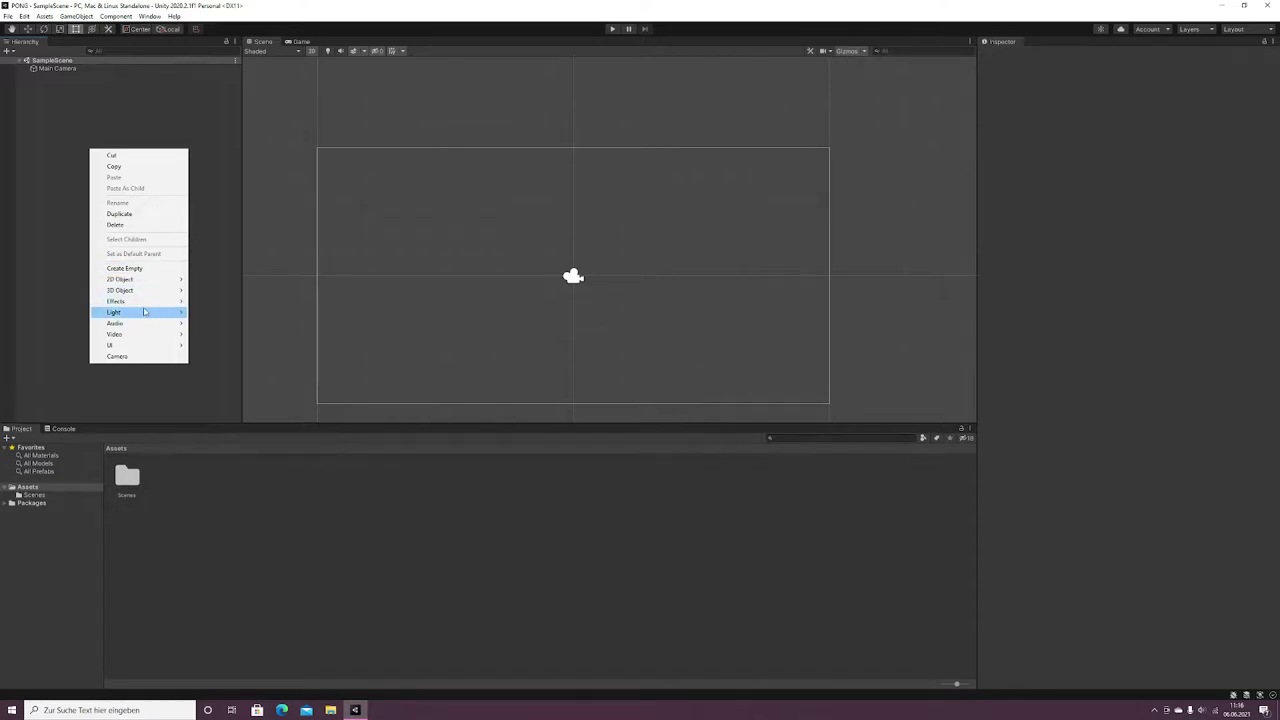
{"action": "mouse_move", "coordinate": [153, 286]}
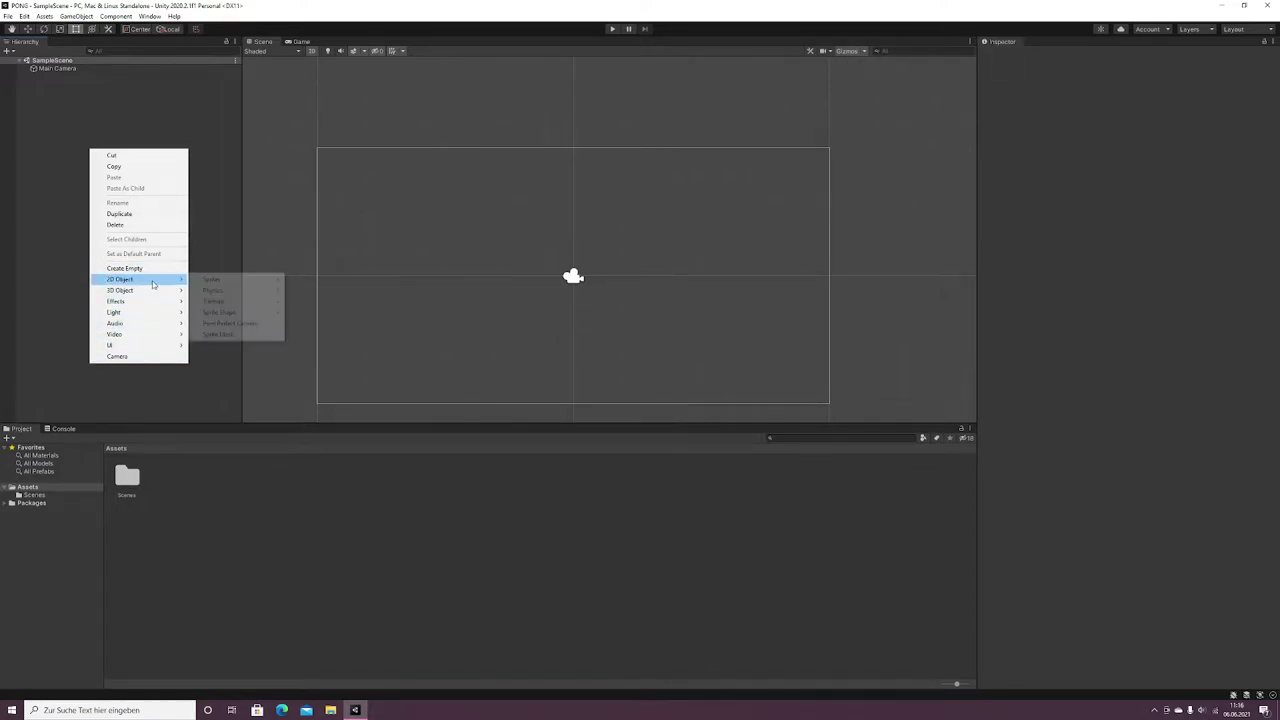
{"action": "mouse_move", "coordinate": [215, 279]}
{"action": "left_click", "coordinate": [305, 279]}
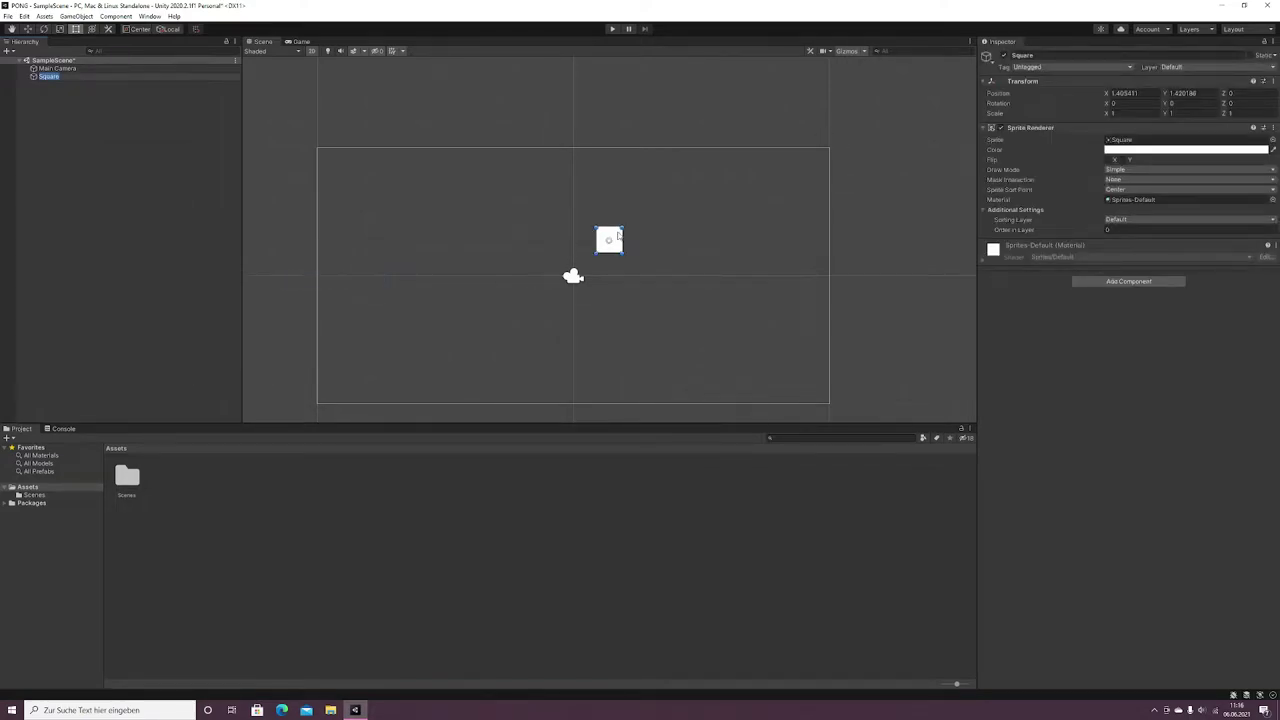
{"action": "scroll", "coordinate": [648, 229], "scroll_direction": "up", "scroll_amount": 5}
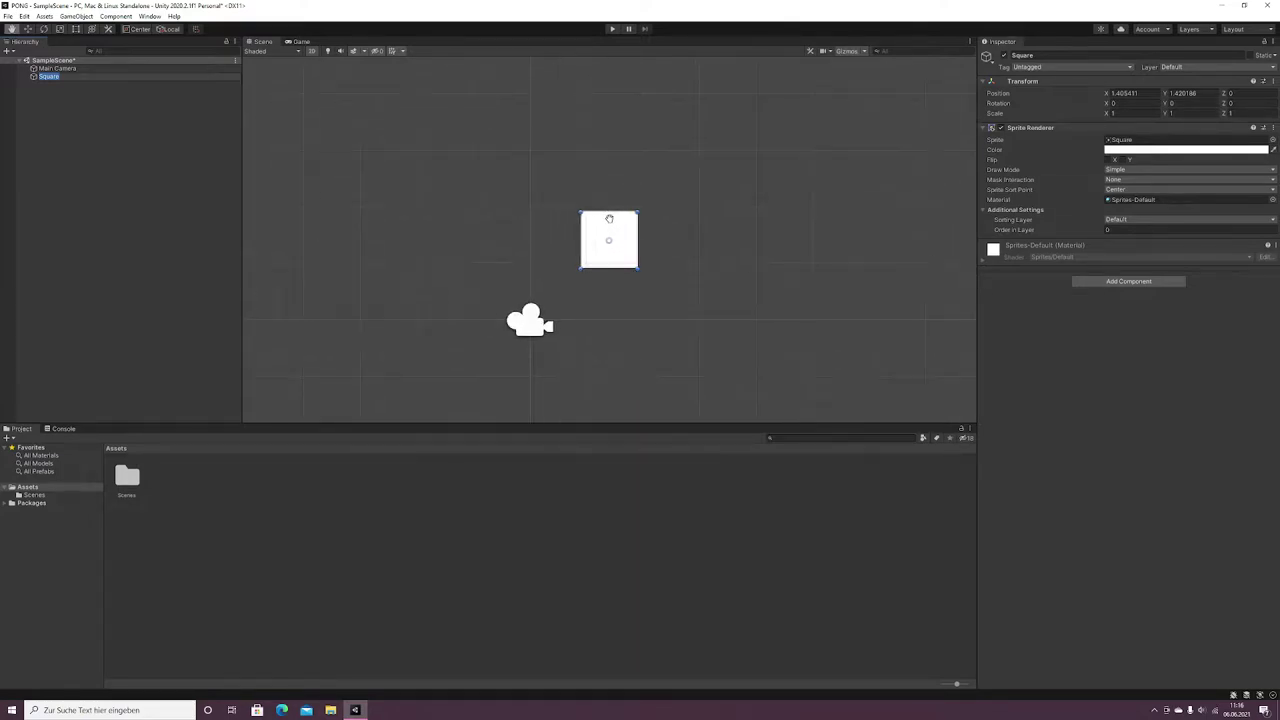
{"action": "scroll", "coordinate": [591, 236], "scroll_direction": "up", "scroll_amount": 2}
{"action": "scroll", "coordinate": [511, 183], "scroll_direction": "up", "scroll_amount": 2}
{"action": "key", "text": "t"}
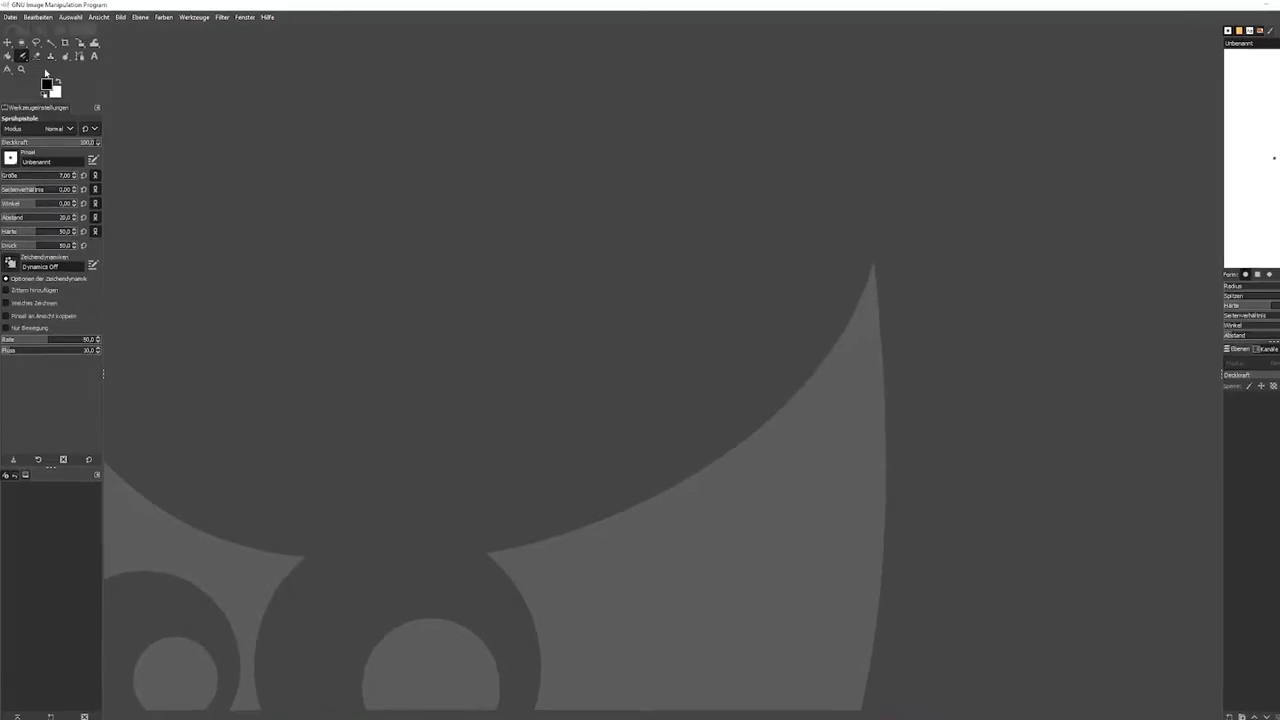
- Create a new 1×1 pixel image in GIMP
{"action": "left_click", "coordinate": [12, 12]}
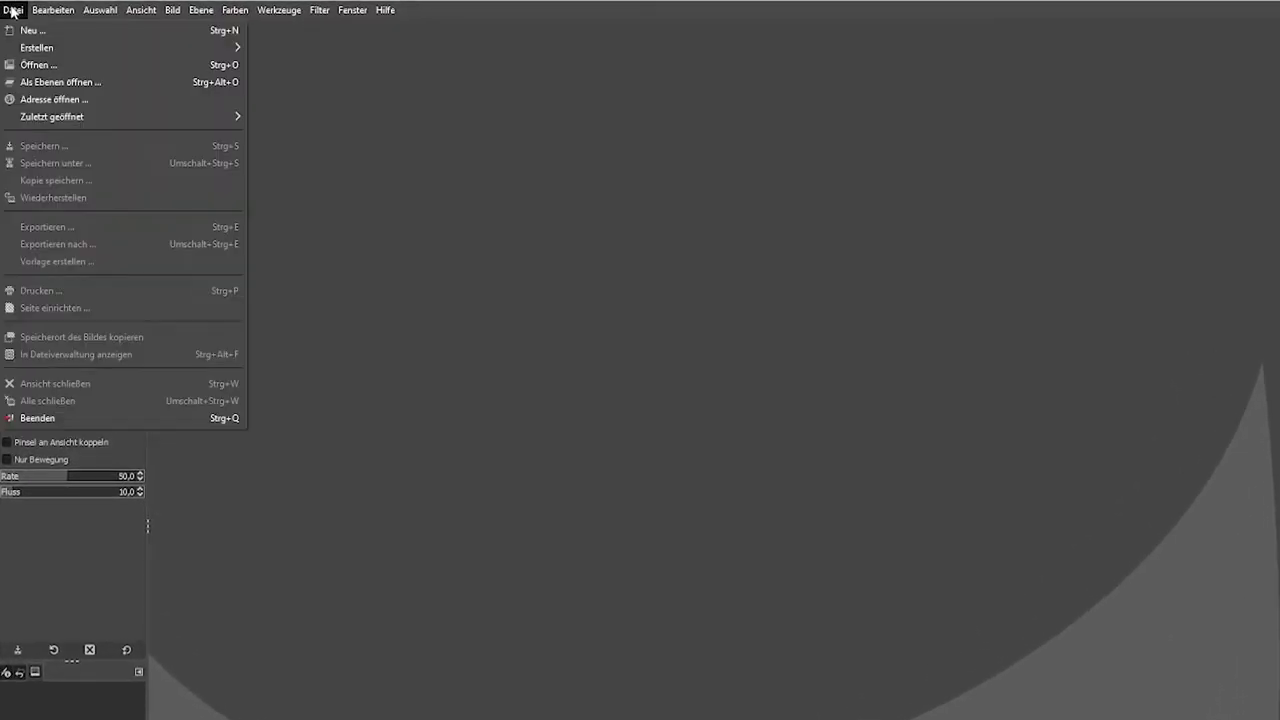
{"action": "left_click", "coordinate": [44, 30]}
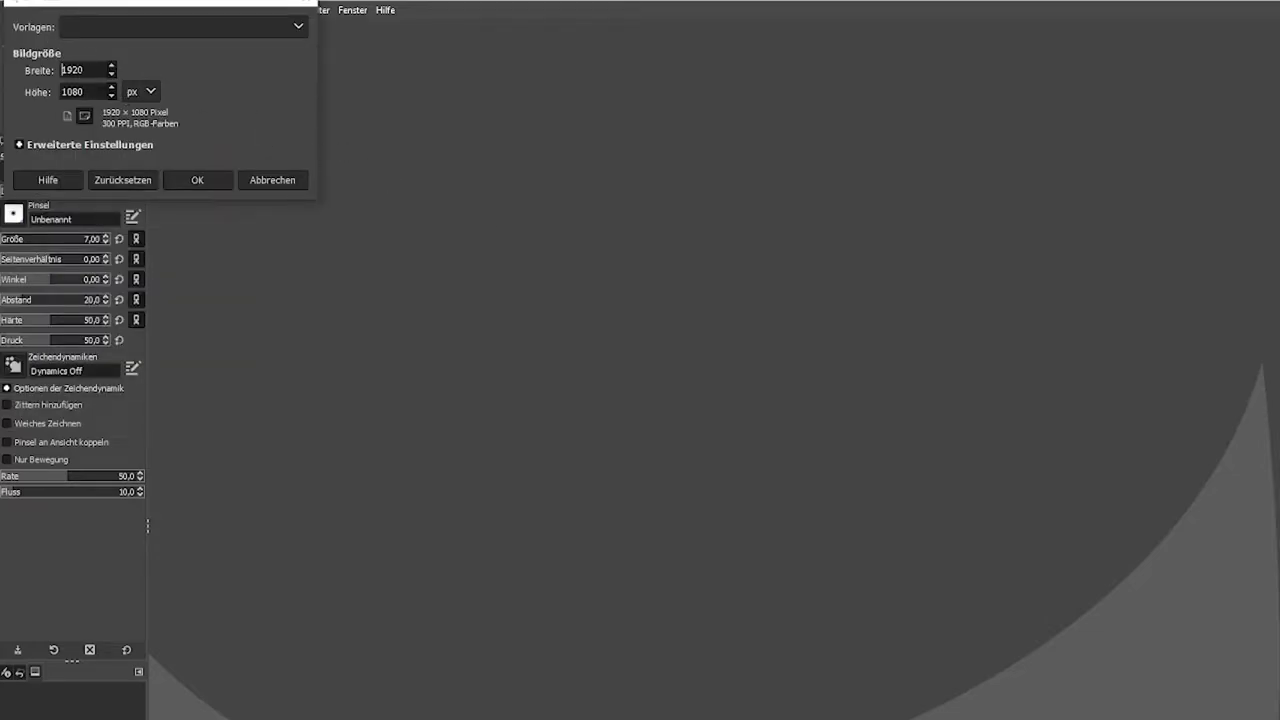
{"action": "double_click", "coordinate": [82, 72]}
{"action": "type", "text": "1"}
{"action": "key", "text": "Tab"}
{"action": "type", "text": "1"}
{"action": "left_click", "coordinate": [197, 180]}
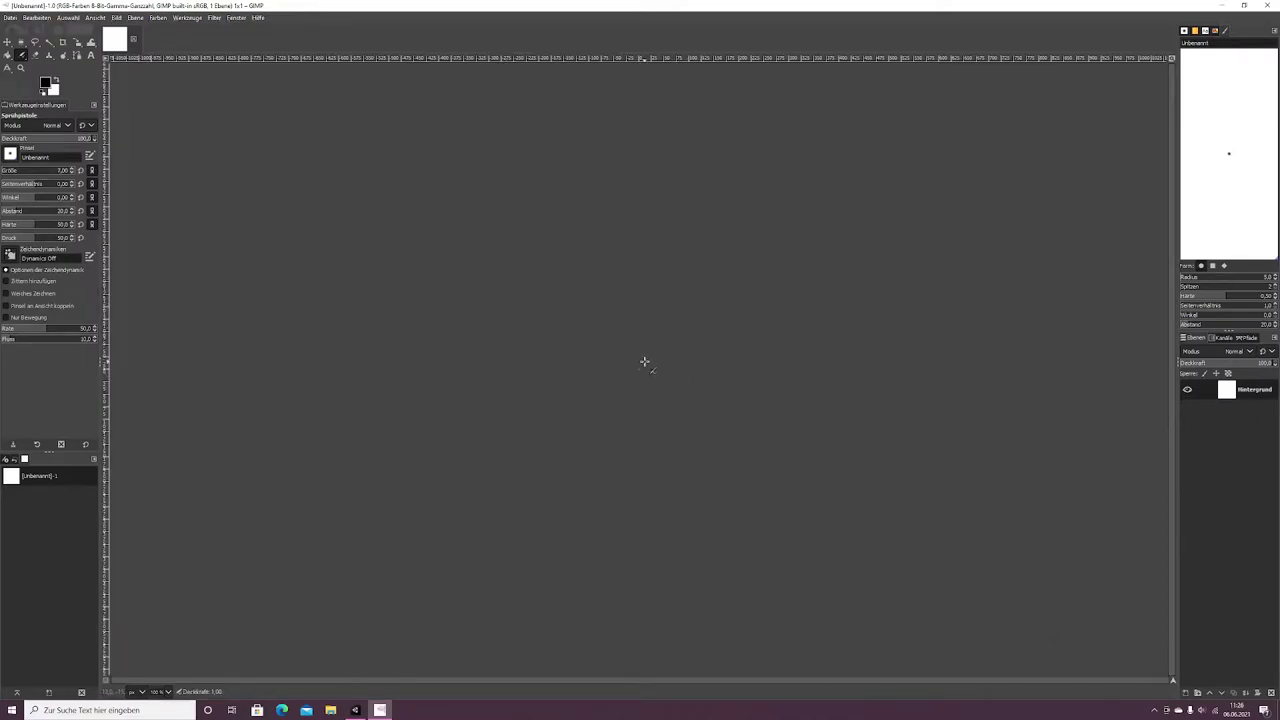
- Export the image, navigating to the PONG project's Assets folder
{"action": "scroll", "coordinate": [645, 362], "scroll_direction": "up", "scroll_amount": 2, "text": "ctrl"}
{"action": "scroll", "coordinate": [535, 471], "scroll_direction": "up", "scroll_amount": 3, "text": "ctrl"}
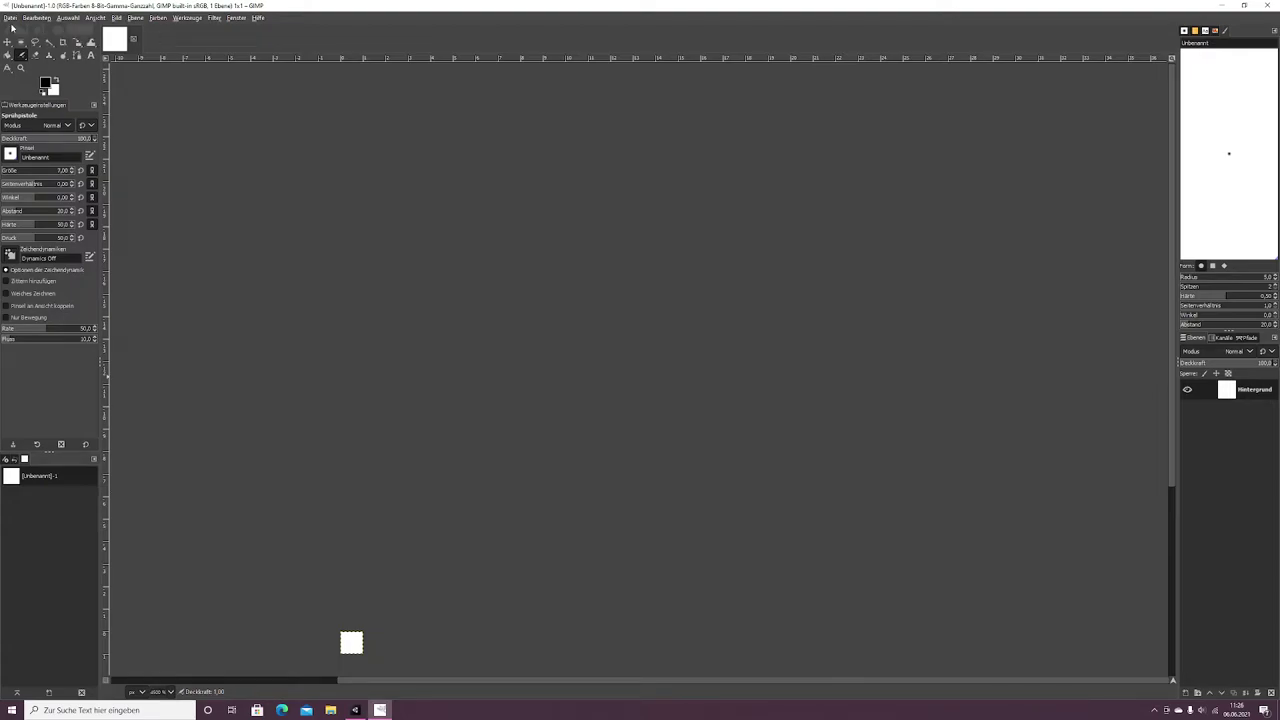
{"action": "key", "text": "ctrl+shift+e"}
{"action": "type", "text": "a"}
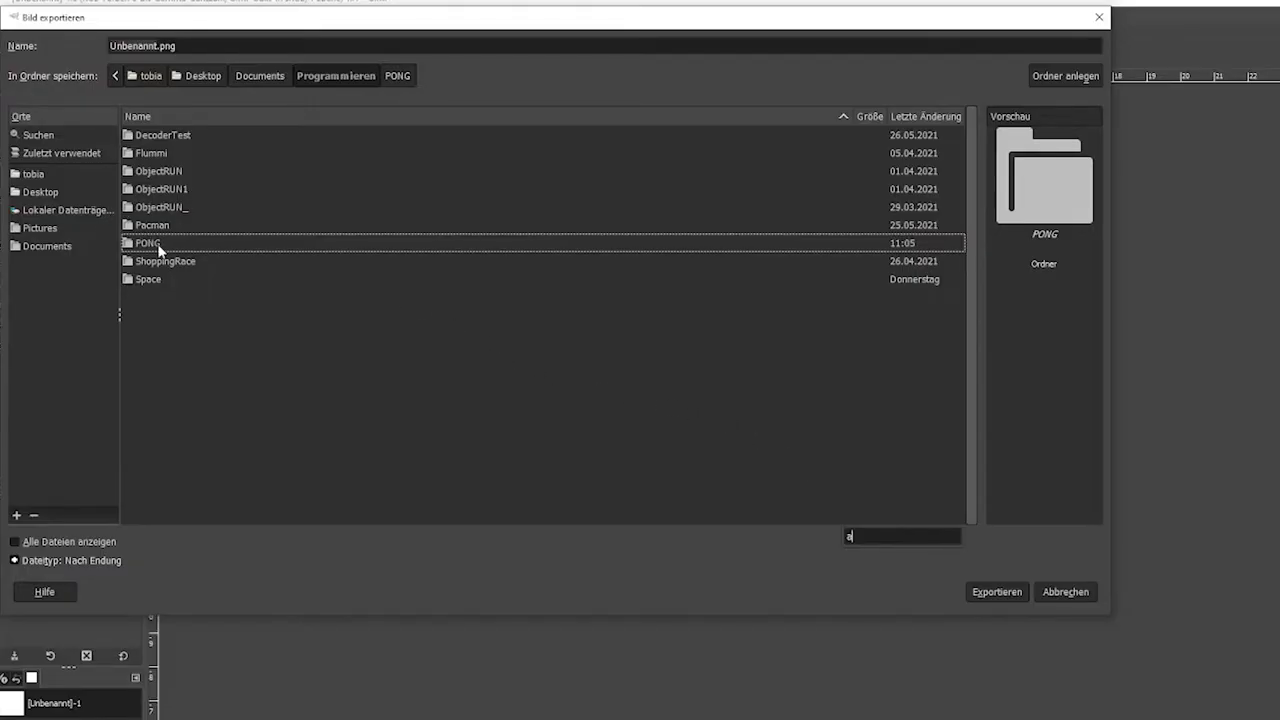
{"action": "double_click", "coordinate": [160, 250]}
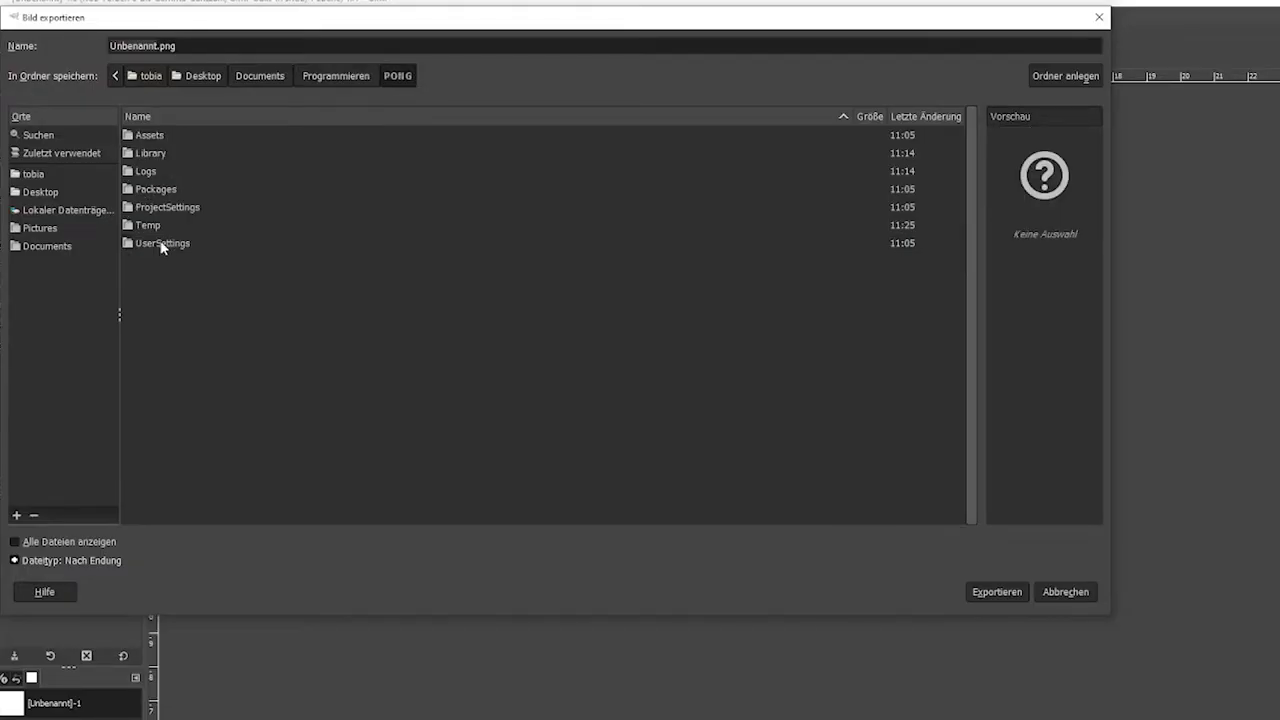
{"action": "double_click", "coordinate": [160, 137]}
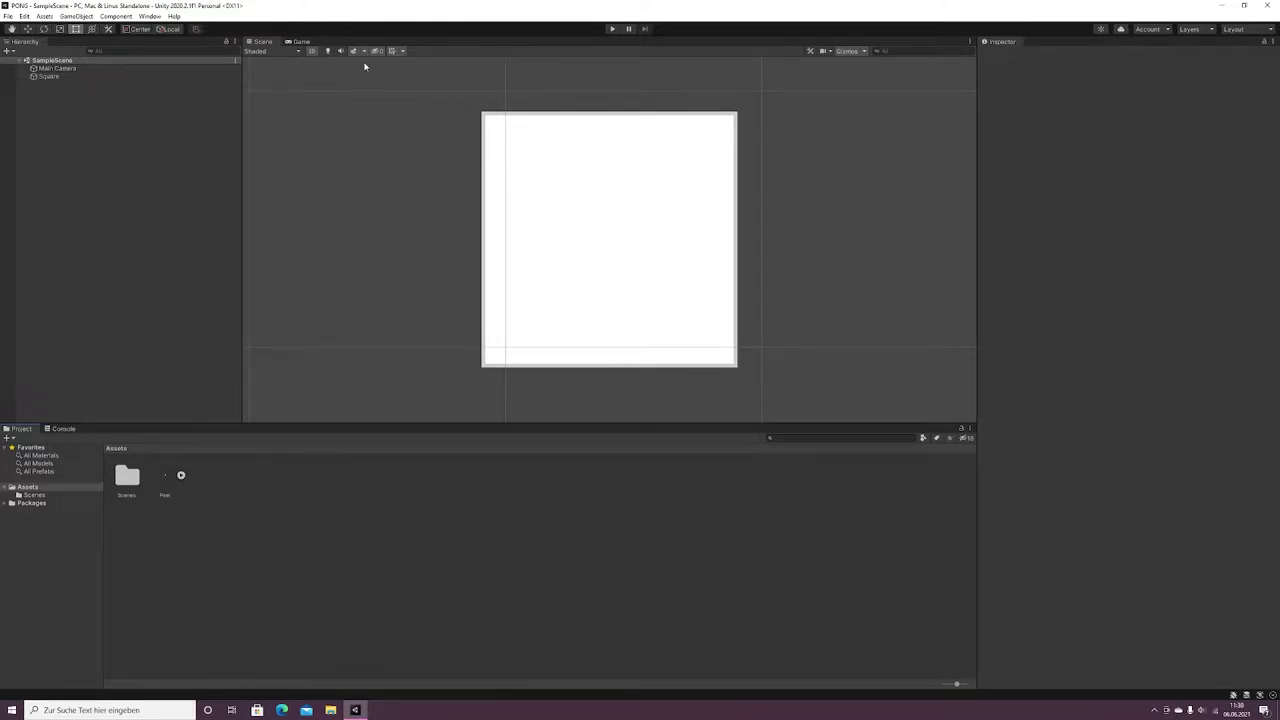
- Assign the Pixel image as the Square's sprite
{"action": "left_click", "coordinate": [48, 77]}
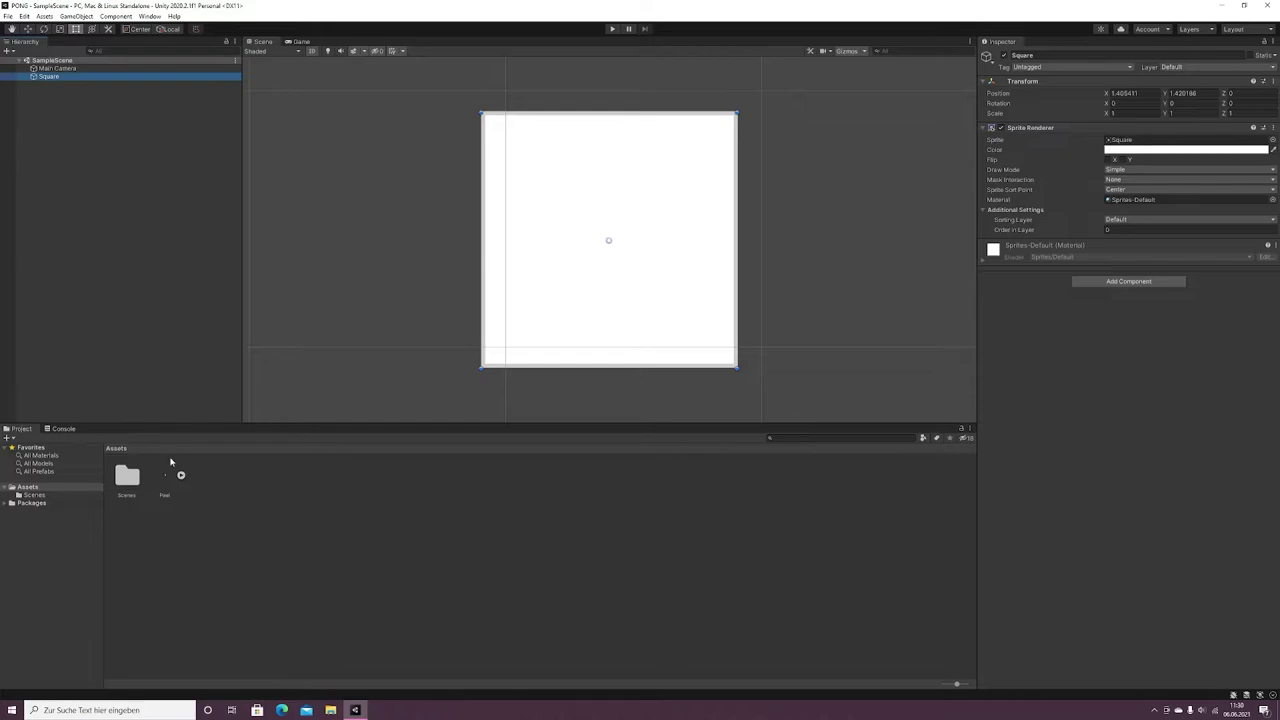
{"action": "left_click_drag", "start_coordinate": [178, 474], "coordinate": [1045, 157]}
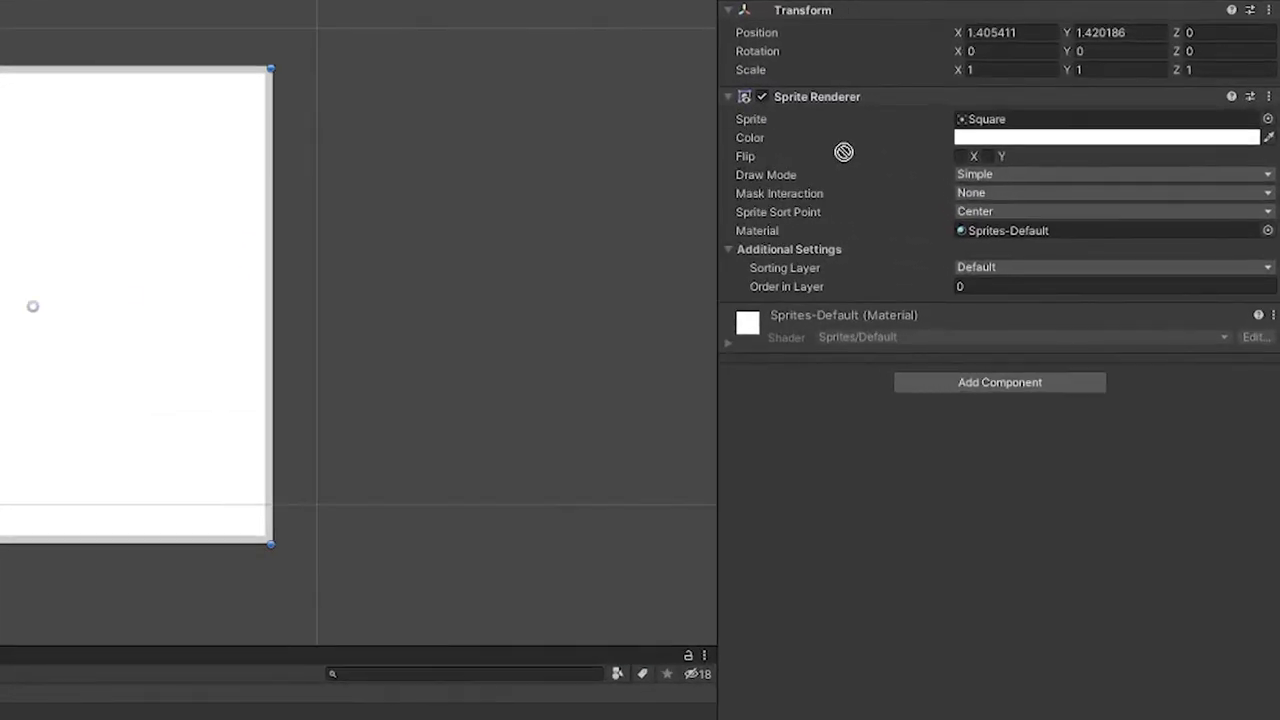
{"action": "left_click_drag", "start_coordinate": [844, 152], "coordinate": [986, 129]}
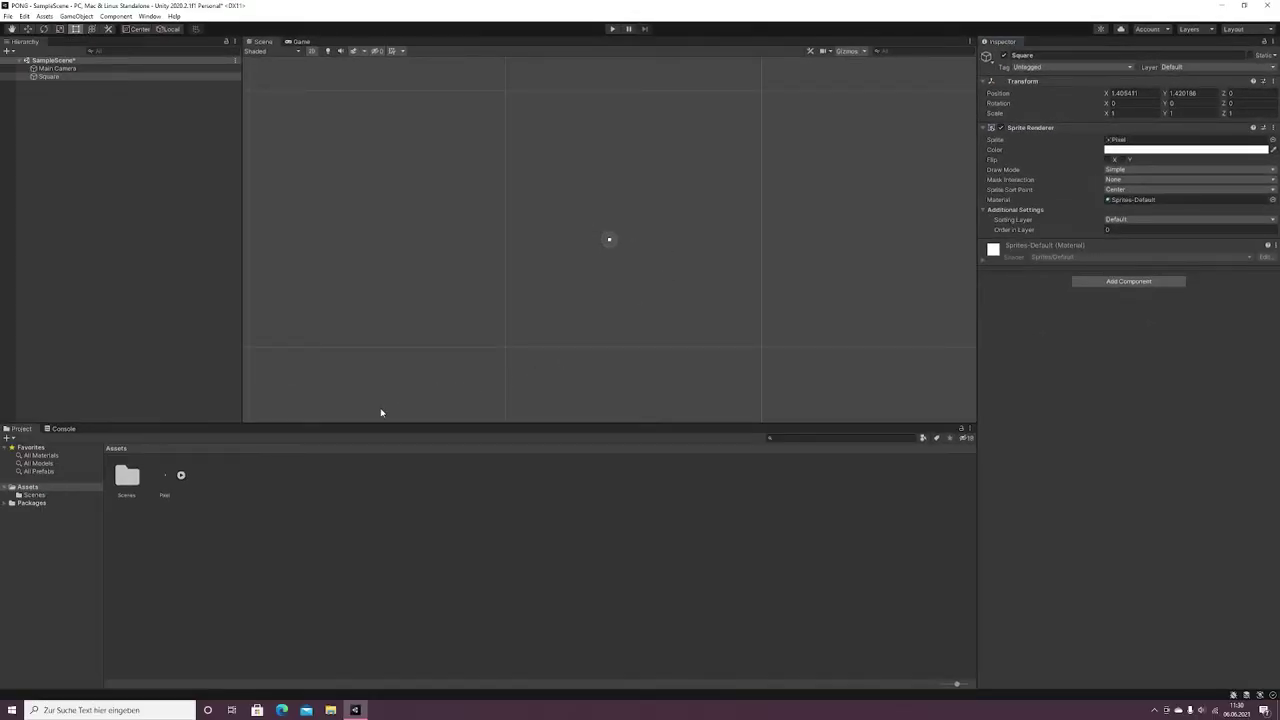
- Lower the Pixel sprite's Pixels Per Unit from 100 to 3 and apply it
{"action": "left_click", "coordinate": [170, 482]}
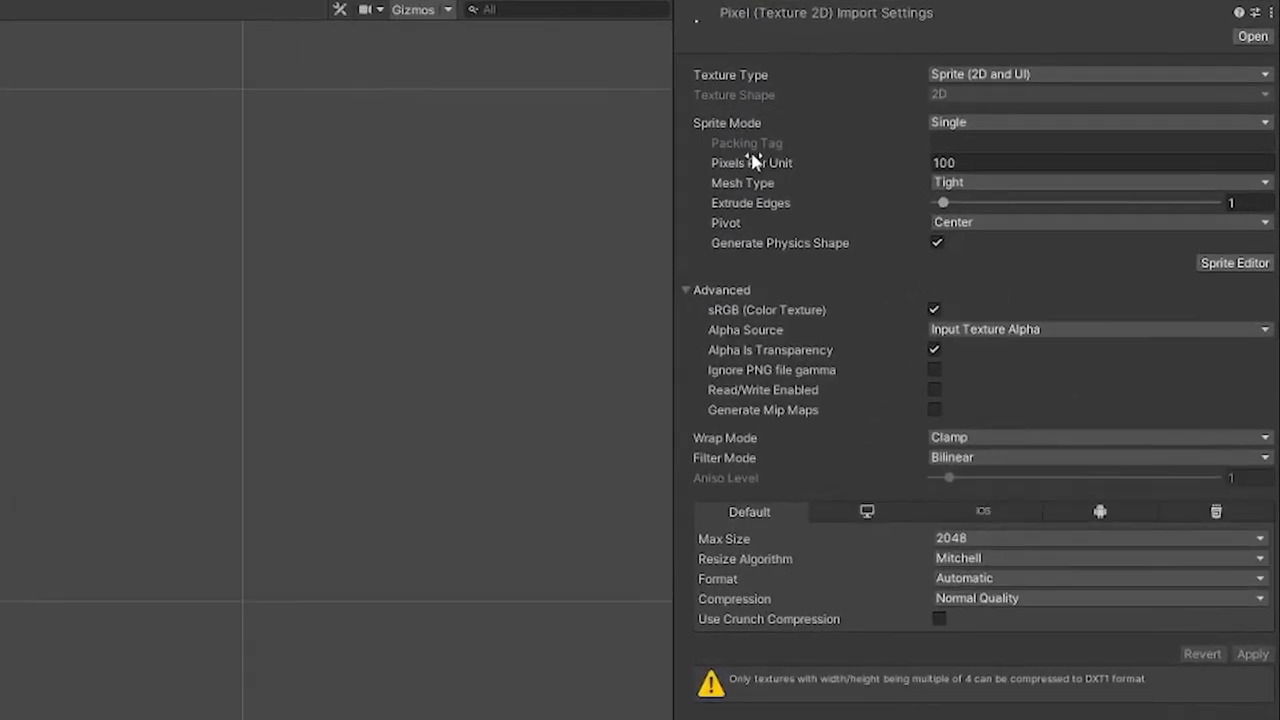
{"action": "left_click", "coordinate": [950, 163]}
{"action": "left_click", "coordinate": [986, 162]}
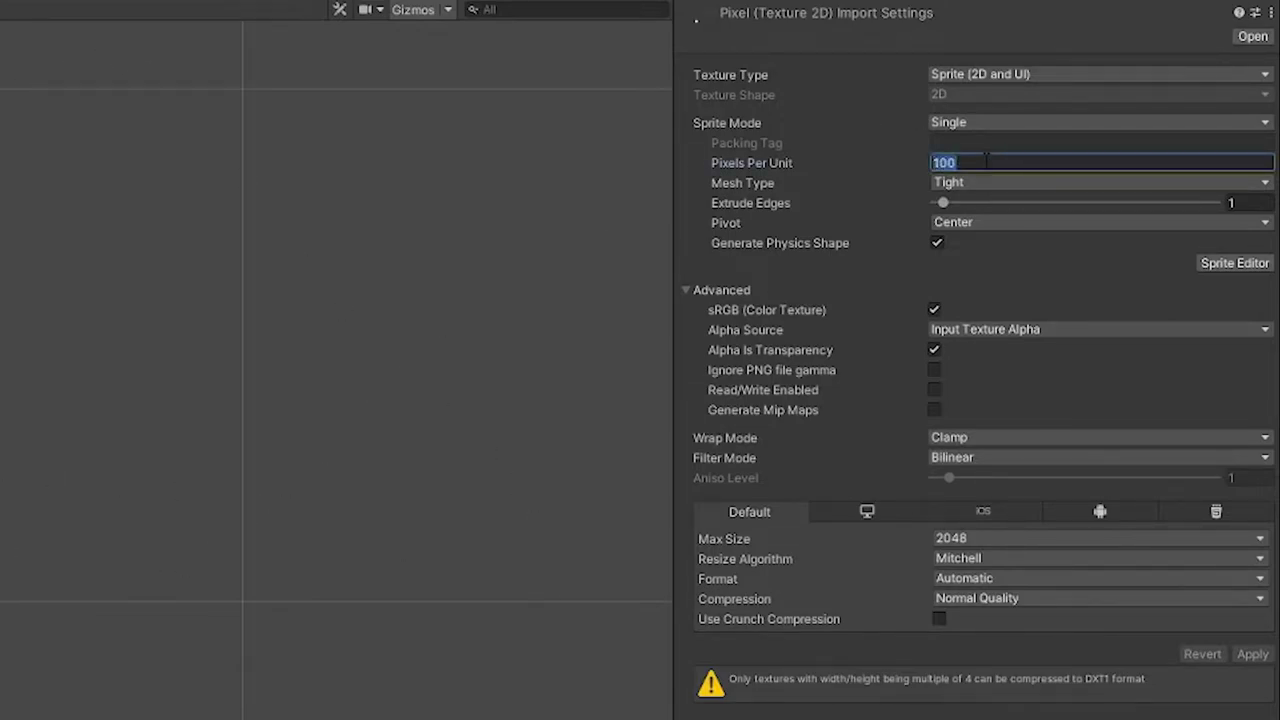
{"action": "type", "text": "3"}
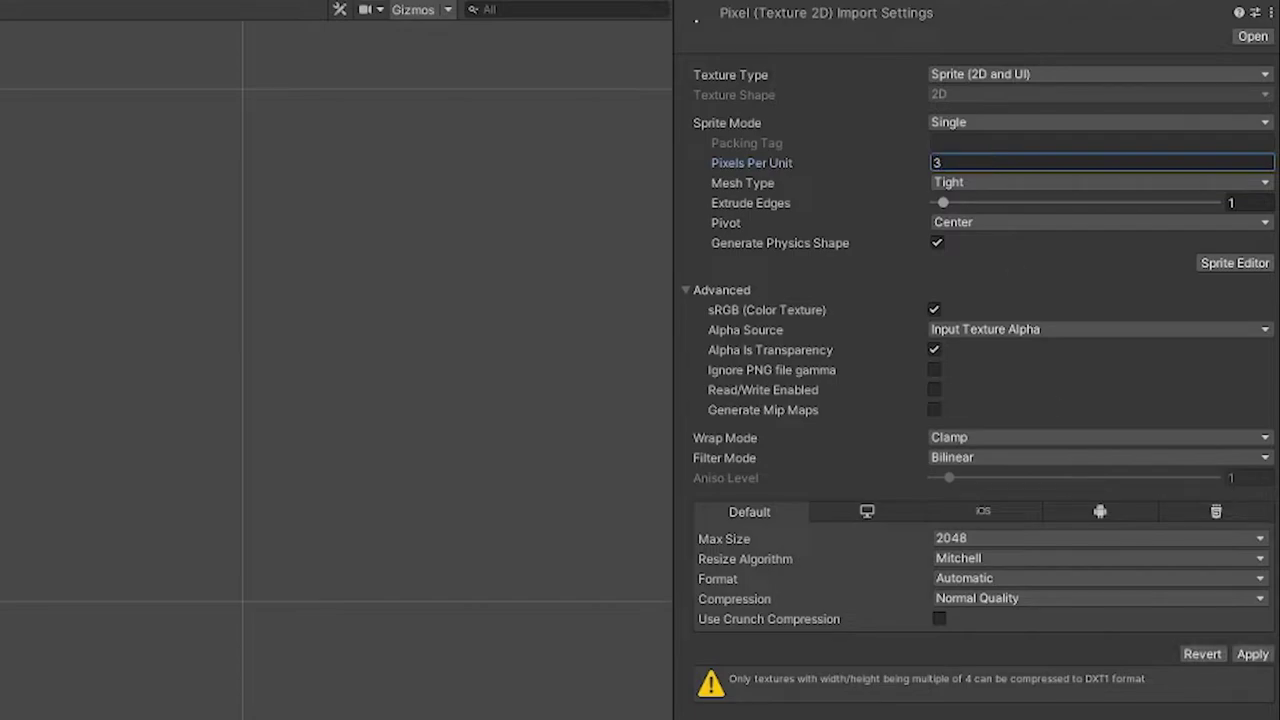
{"action": "left_click", "coordinate": [1250, 654]}
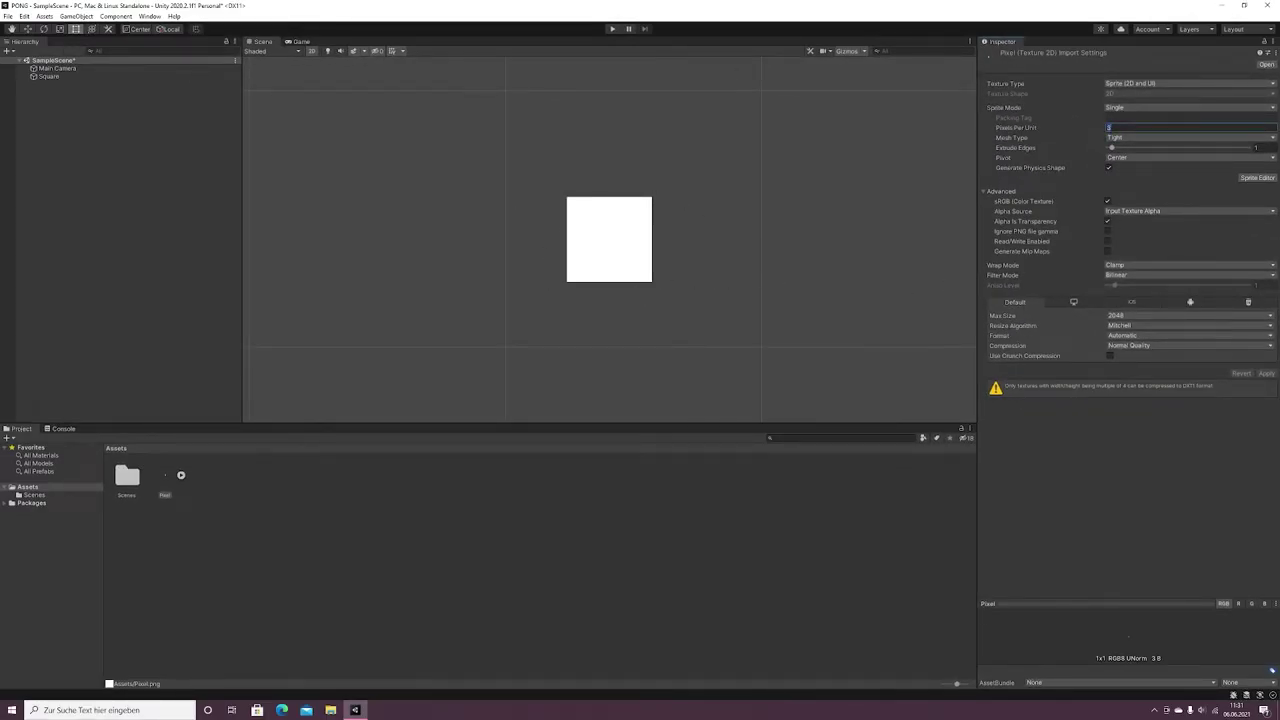
{"action": "type", "text": "2"}
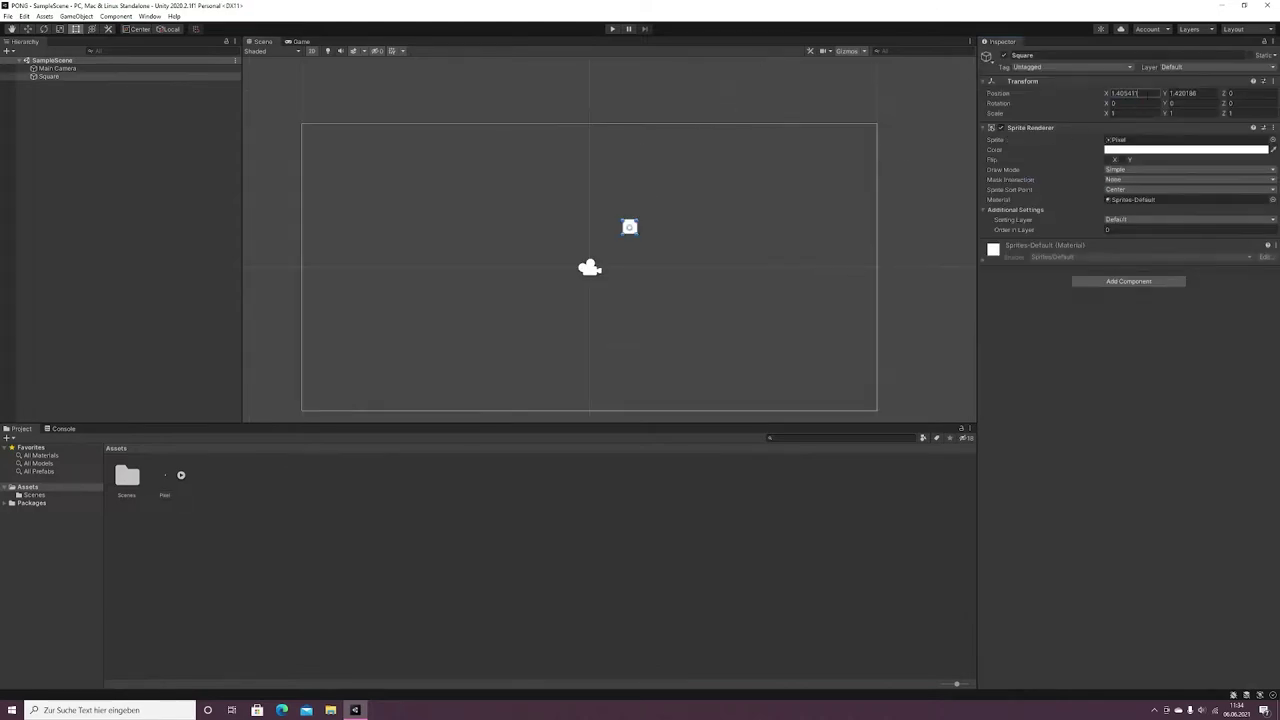
{"action": "type", "text": "0"}
- Confirm the widened top wall and add a left wall bar at x -11, y 0, Y scale 20
{"action": "key", "text": "Return"}
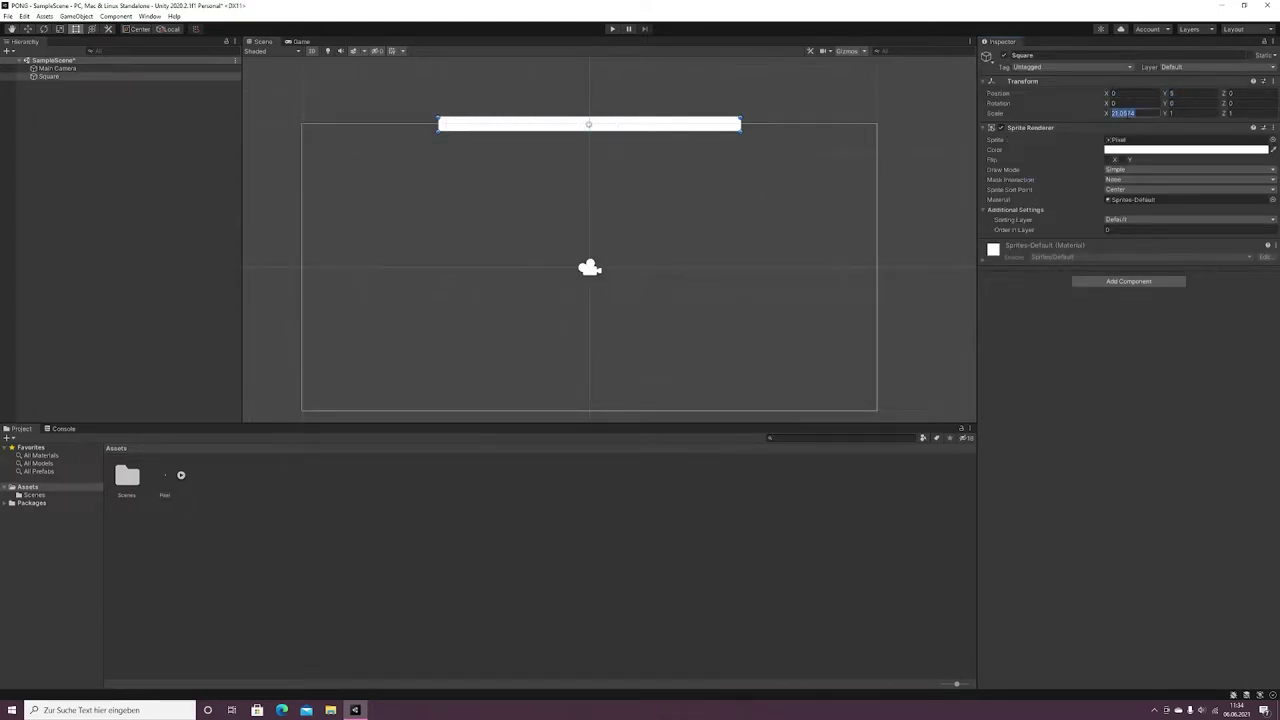
{"action": "left_click", "coordinate": [619, 213]}
{"action": "left_click_drag", "start_coordinate": [164, 475], "coordinate": [410, 261]}
{"action": "double_click", "coordinate": [1190, 93]}
{"action": "type", "text": "0"}
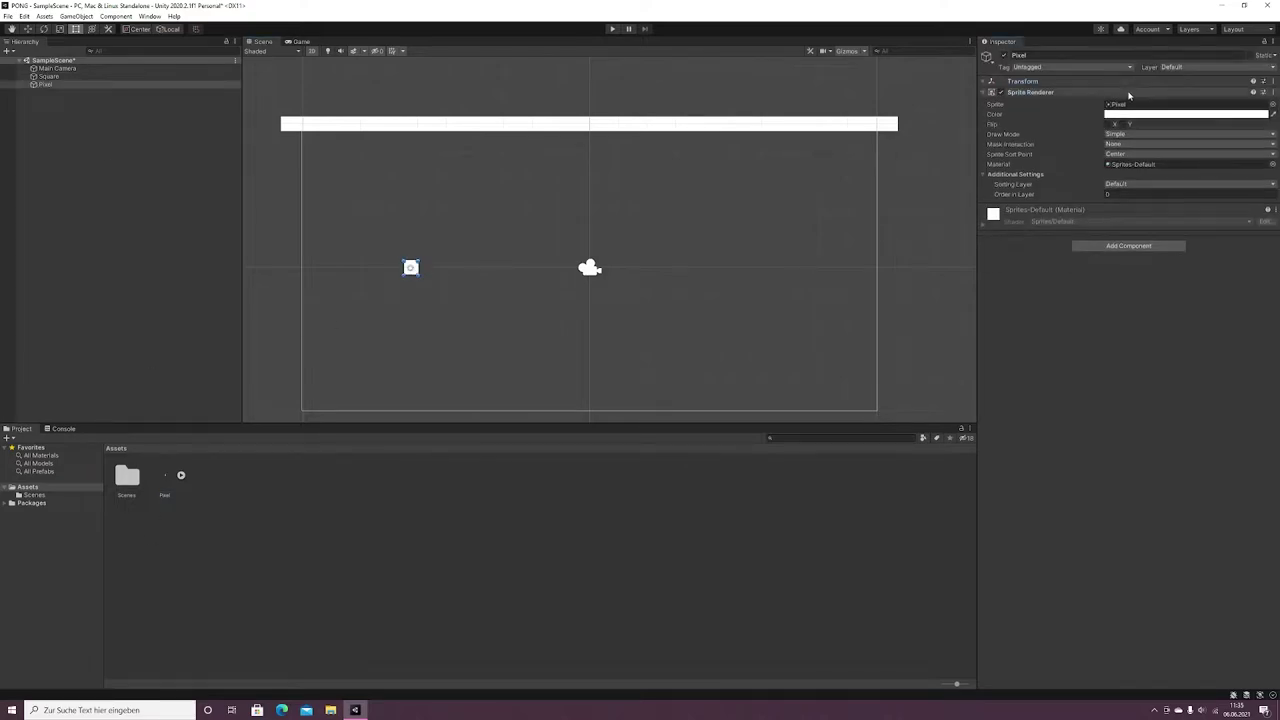
{"action": "double_click", "coordinate": [1130, 93]}
{"action": "type", "text": "-11"}
{"action": "left_click", "coordinate": [1130, 113]}
{"action": "double_click", "coordinate": [1190, 113]}
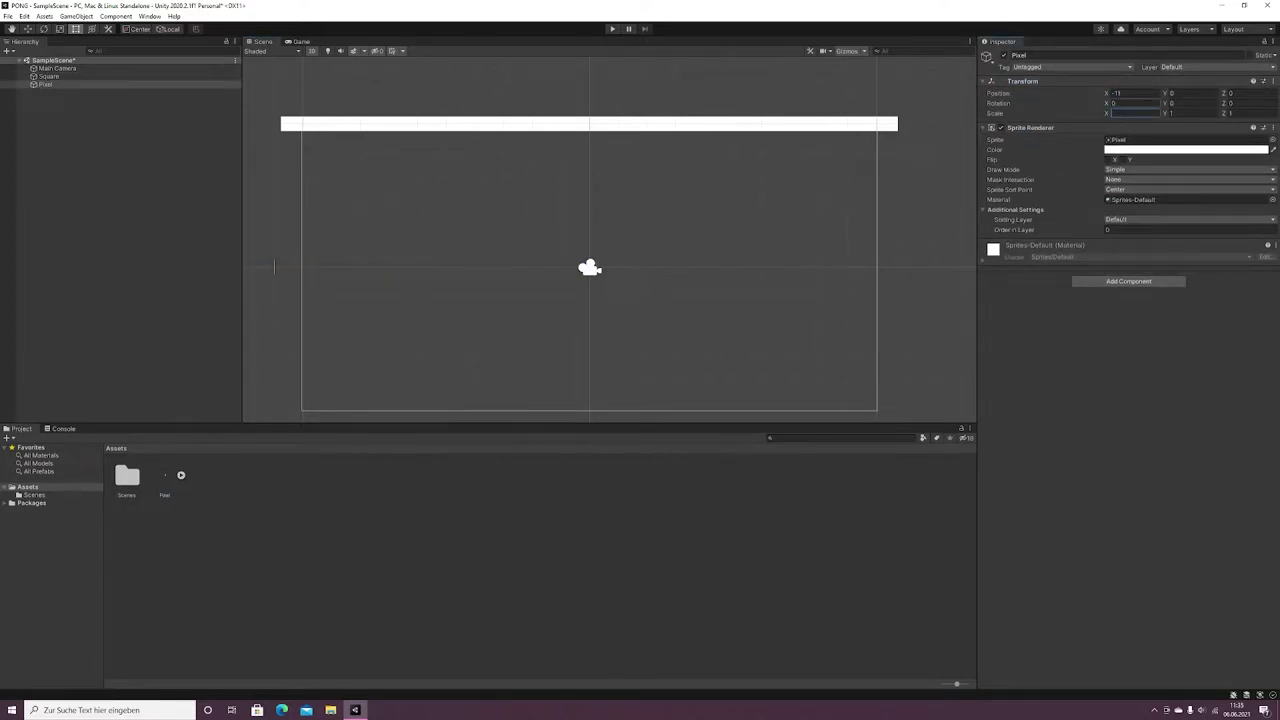
{"action": "type", "text": "20"}
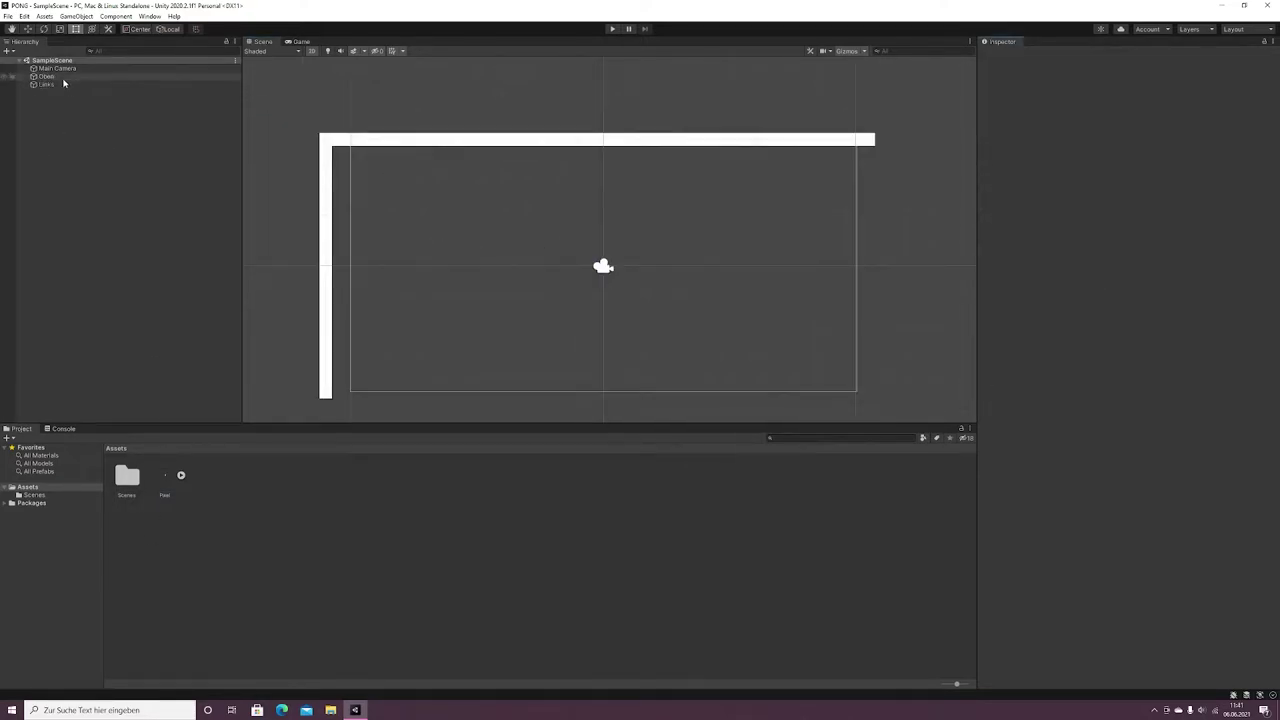
- Duplicate the Oben and Links walls, moving the Oben copy to y -5
{"action": "right_click", "coordinate": [61, 78]}
{"action": "left_click", "coordinate": [88, 145]}
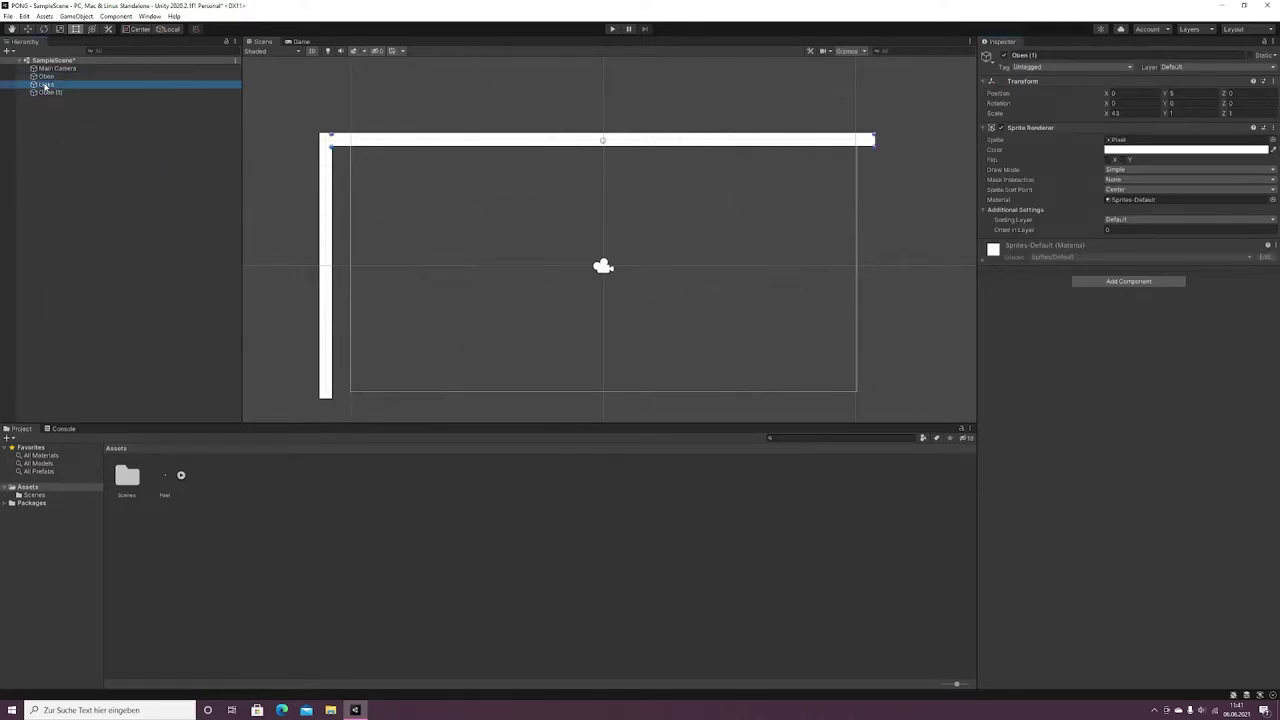
{"action": "right_click", "coordinate": [45, 84]}
{"action": "left_click", "coordinate": [84, 148]}
{"action": "left_click", "coordinate": [50, 92]}
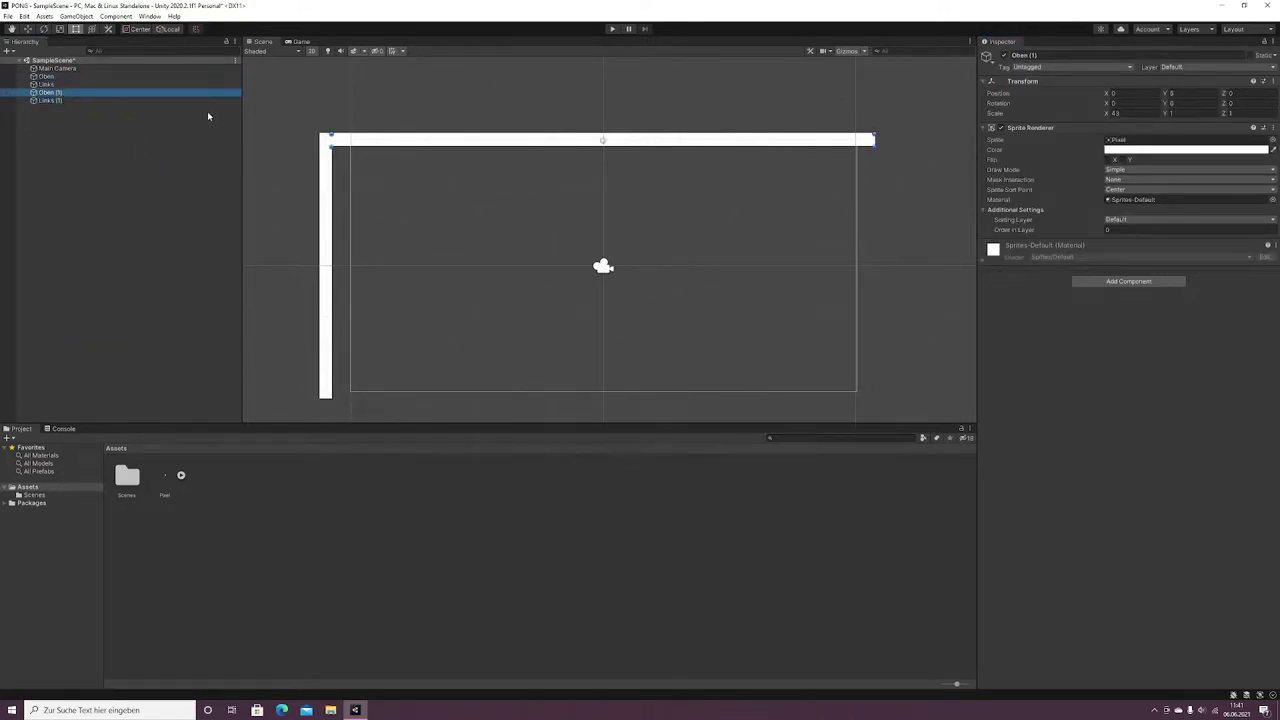
{"action": "left_click", "coordinate": [1190, 93]}
{"action": "type", "text": "-5"}
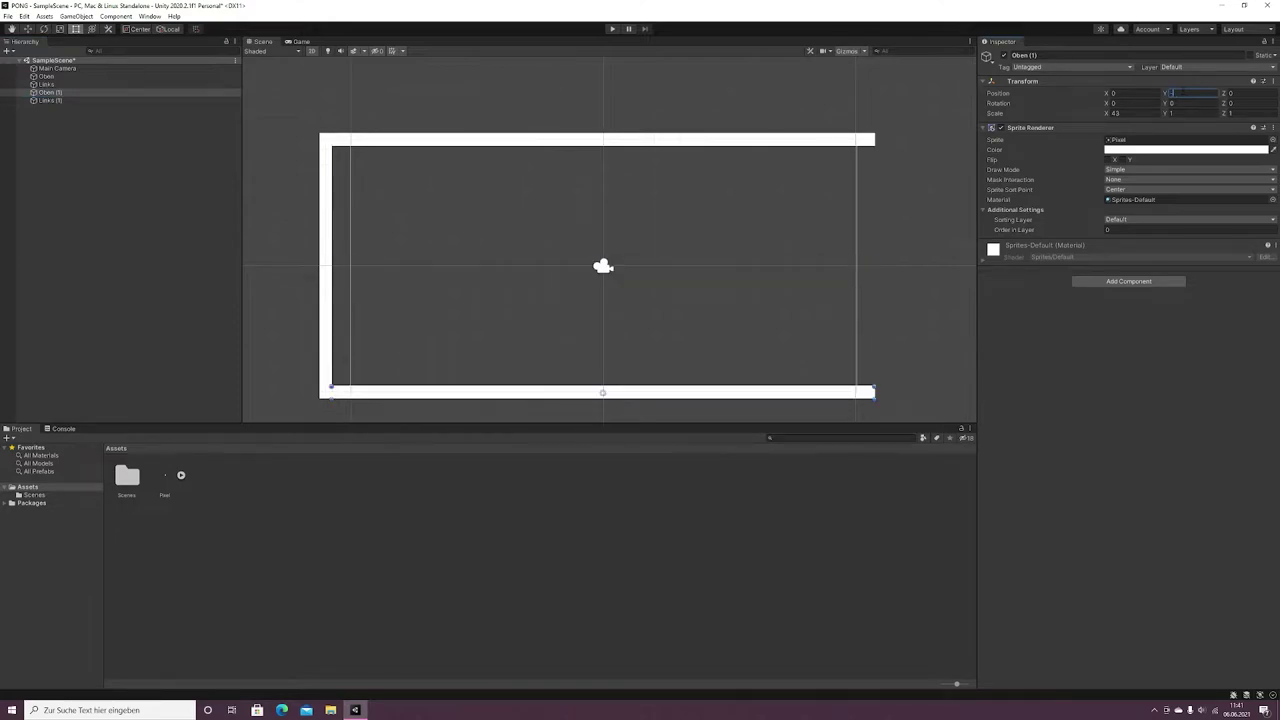
{"action": "left_click", "coordinate": [52, 109]}
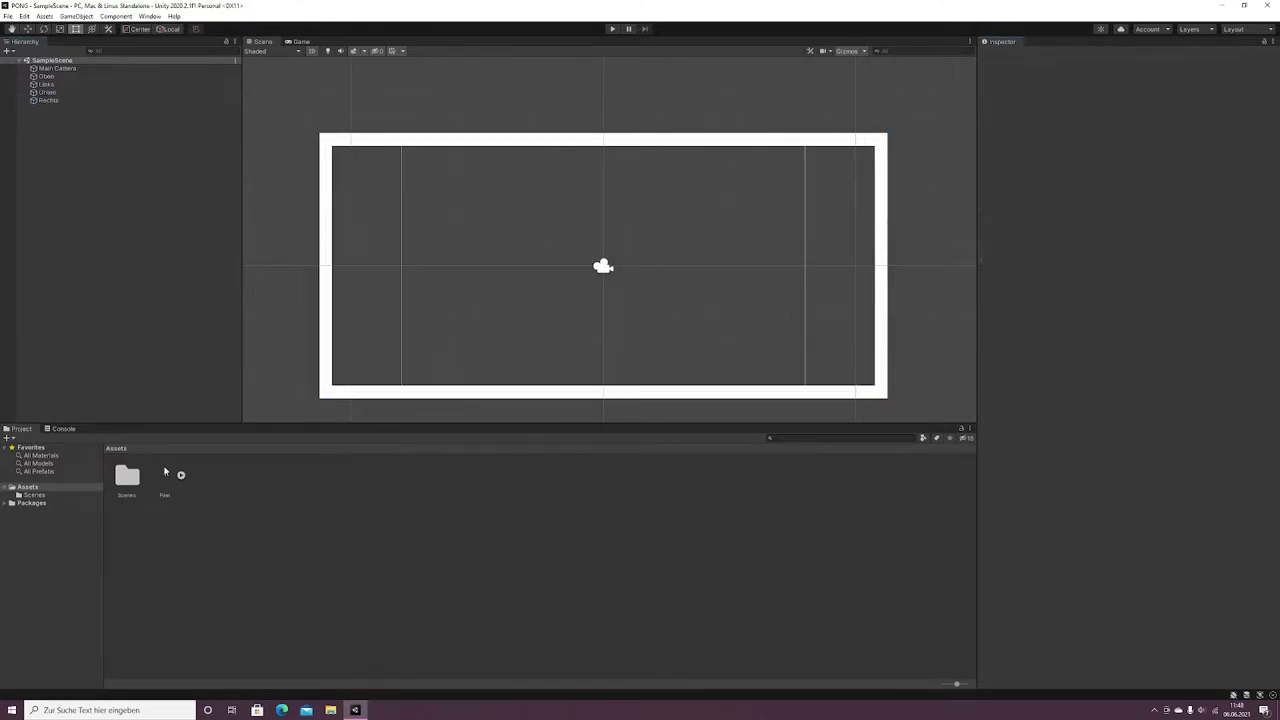
- Add a paddle Pixel sprite at x -7 with Y scale 5 and view it in the Game view
{"action": "left_click_drag", "start_coordinate": [165, 472], "coordinate": [509, 266]}
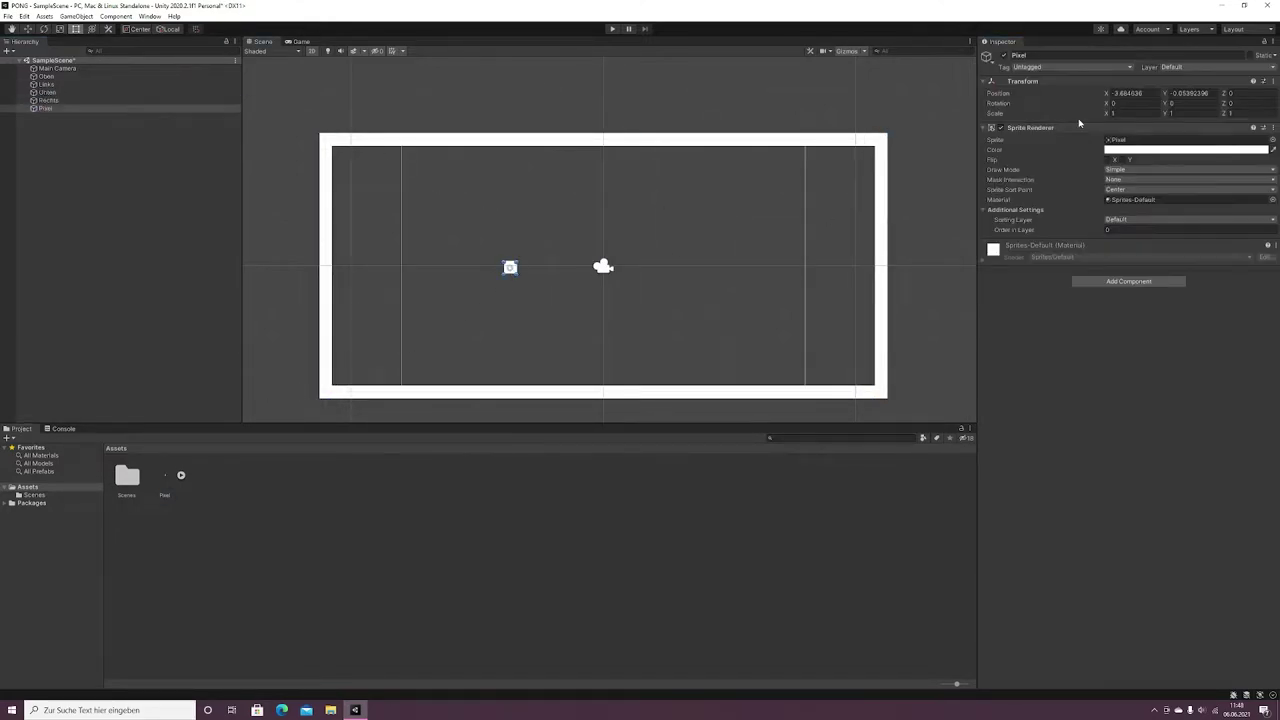
{"action": "left_click", "coordinate": [1130, 93]}
{"action": "type", "text": "-7"}
{"action": "left_click", "coordinate": [1190, 113]}
{"action": "type", "text": "5"}
{"action": "key", "text": "Return"}
{"action": "right_click", "coordinate": [45, 108]}
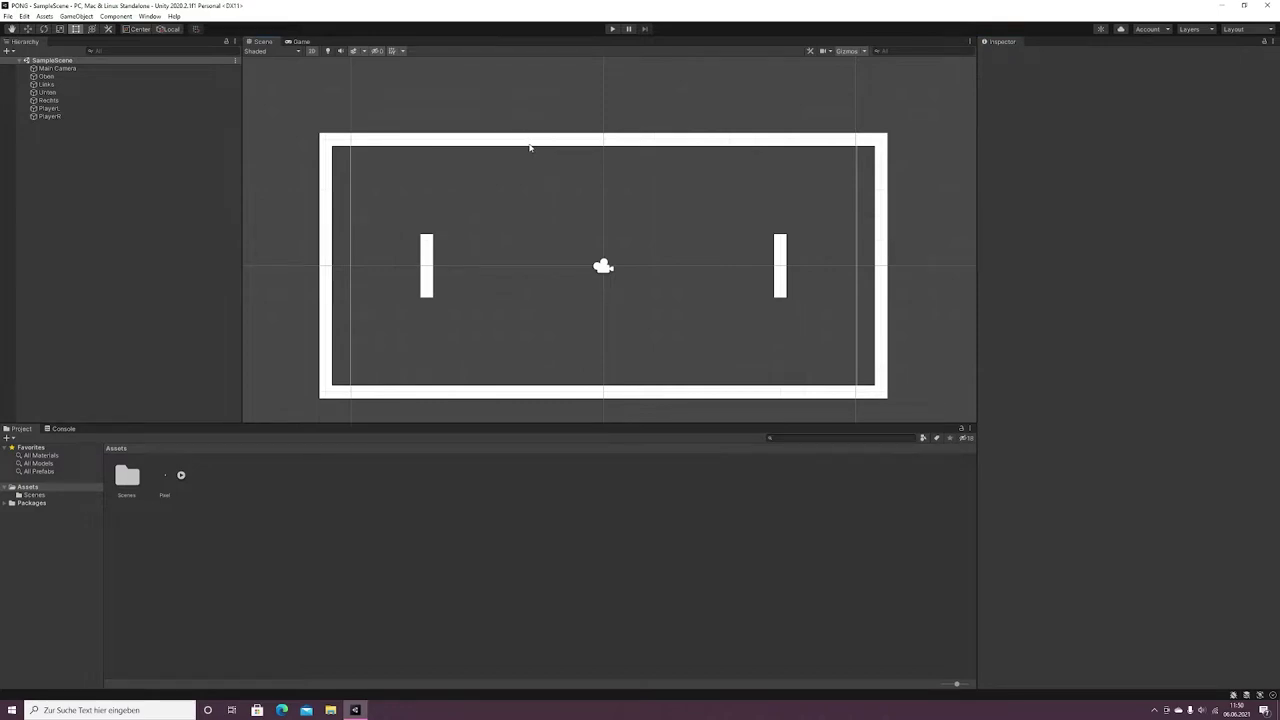
{"action": "left_click", "coordinate": [303, 44]}
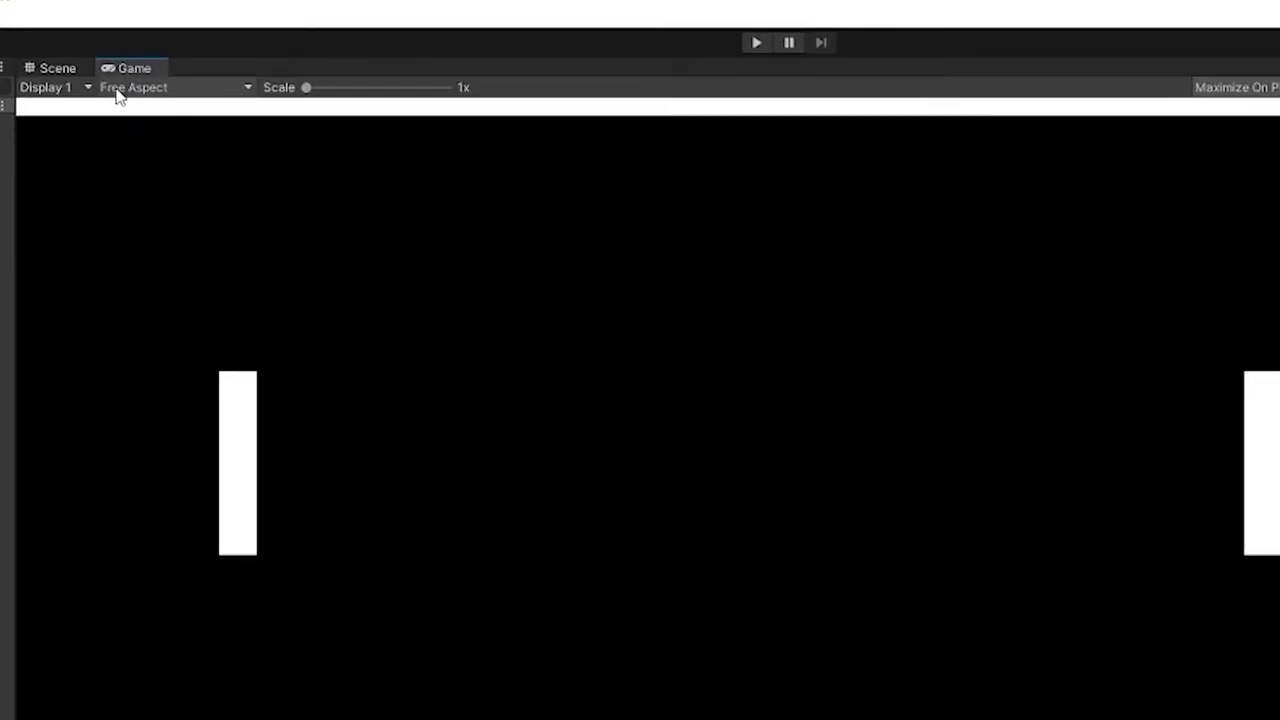
- Set the Game view to 16:10 aspect and place a Pixel sprite reset to the centre
{"action": "left_click", "coordinate": [118, 90]}
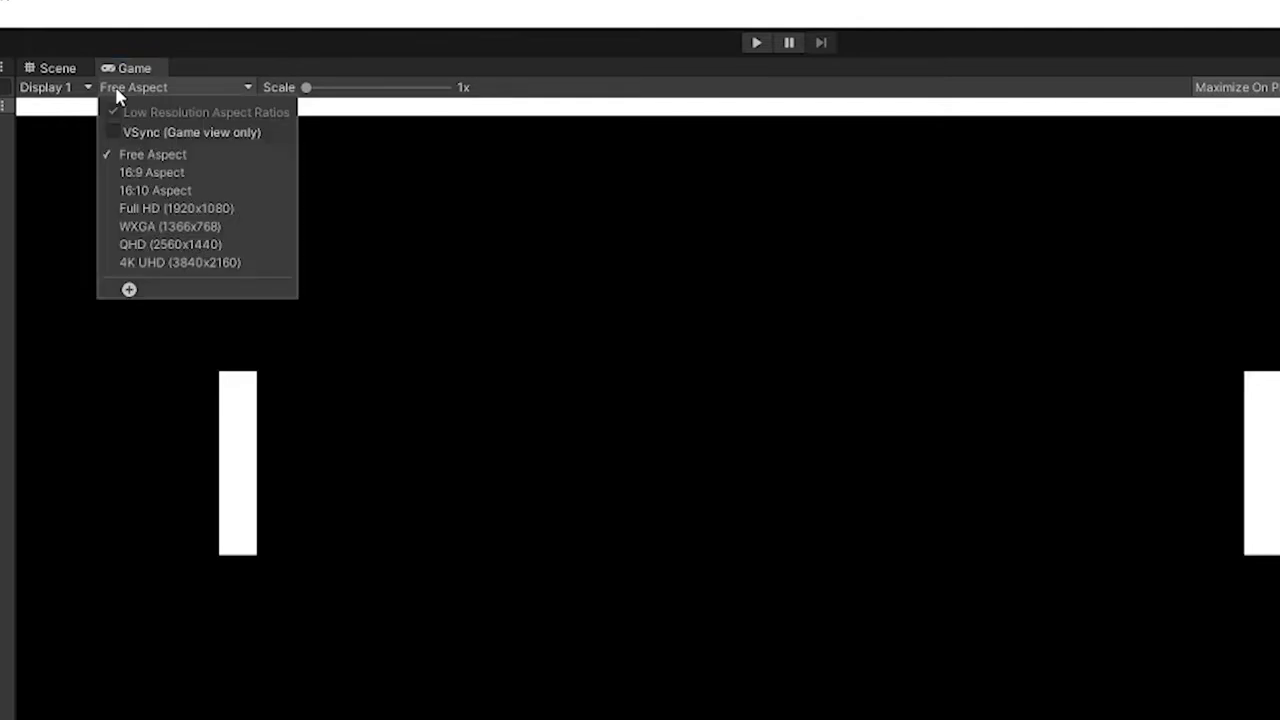
{"action": "left_click", "coordinate": [155, 195]}
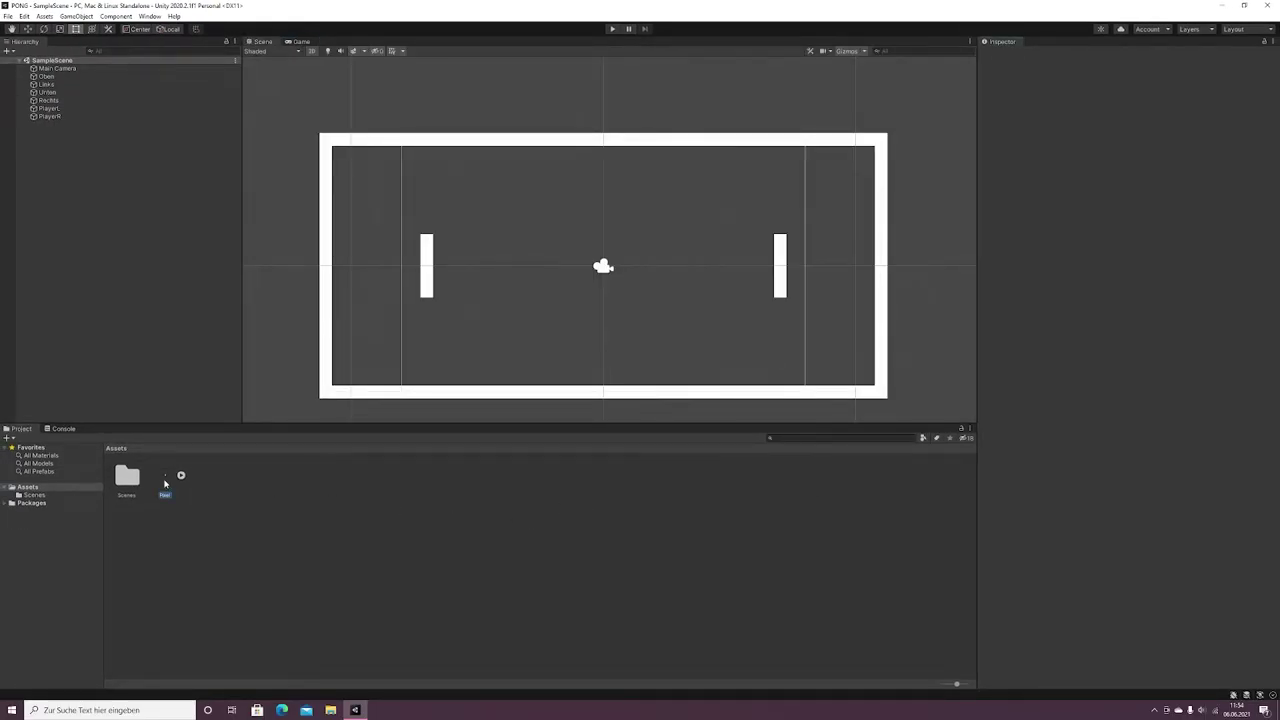
{"action": "left_click_drag", "start_coordinate": [165, 480], "coordinate": [635, 297]}
{"action": "left_click", "coordinate": [1271, 82]}
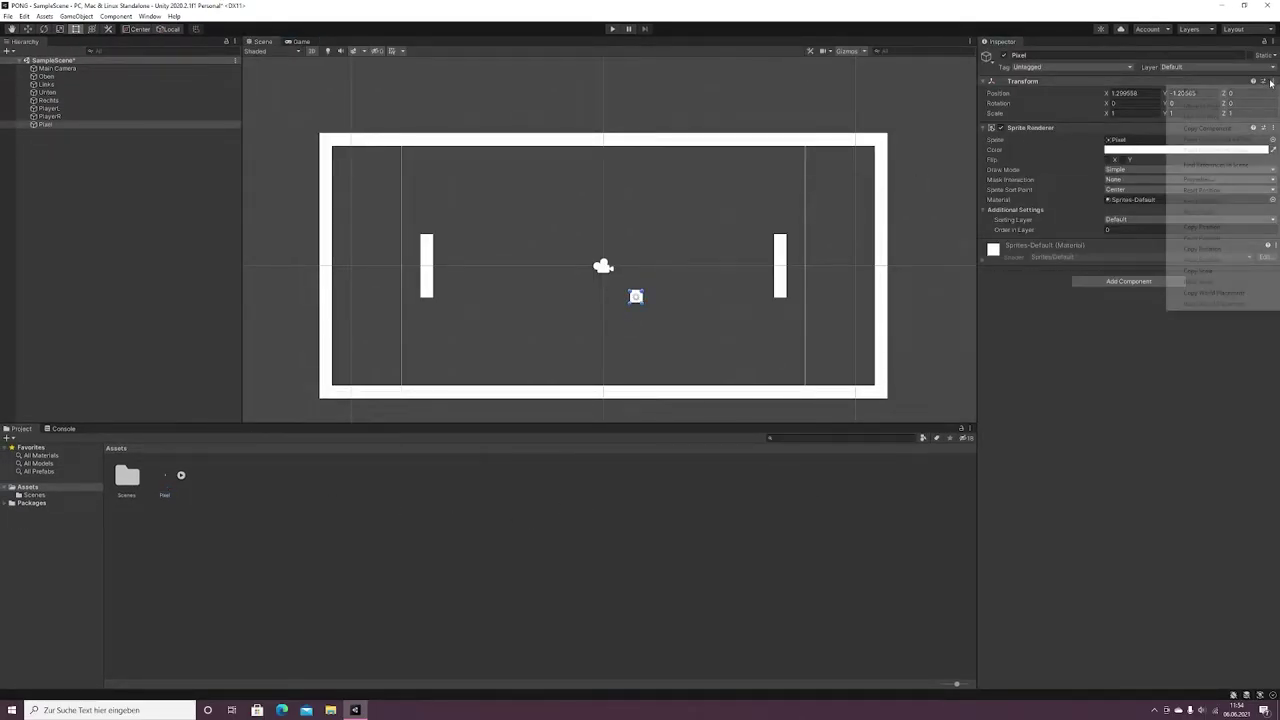
{"action": "left_click", "coordinate": [1195, 92]}
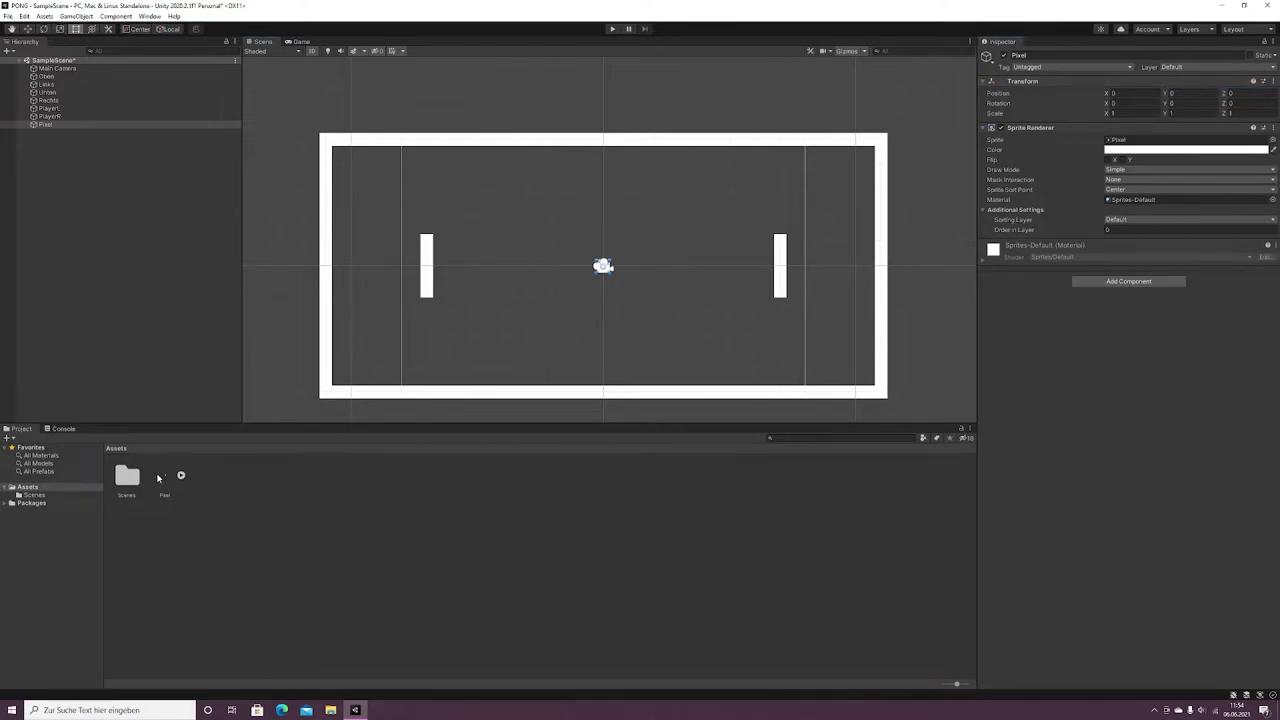
- Add a centre line Pixel at 0,0 with X scale 0.5, tall, and about half transparent
{"action": "left_click_drag", "start_coordinate": [216, 462], "coordinate": [633, 285]}
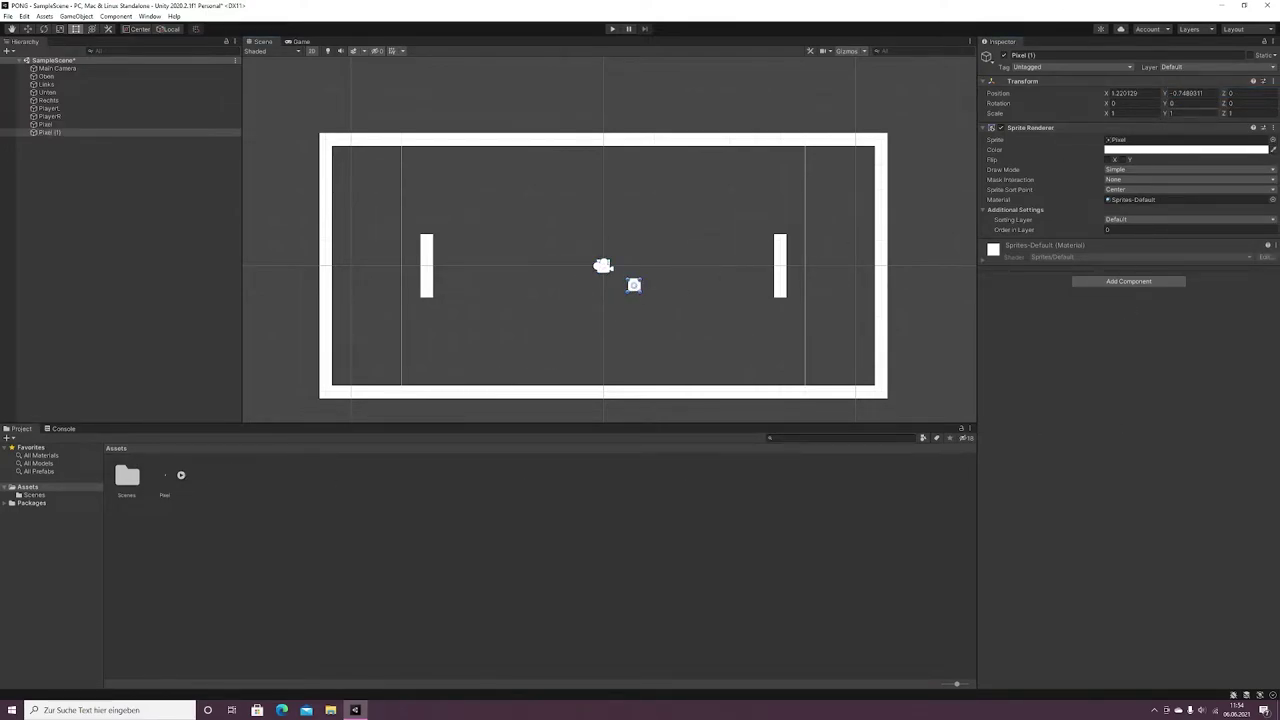
{"action": "left_click", "coordinate": [1188, 93]}
{"action": "type", "text": "0"}
{"action": "left_click", "coordinate": [1130, 92]}
{"action": "type", "text": "0"}
{"action": "left_click", "coordinate": [1185, 113]}
{"action": "type", "text": "25"}
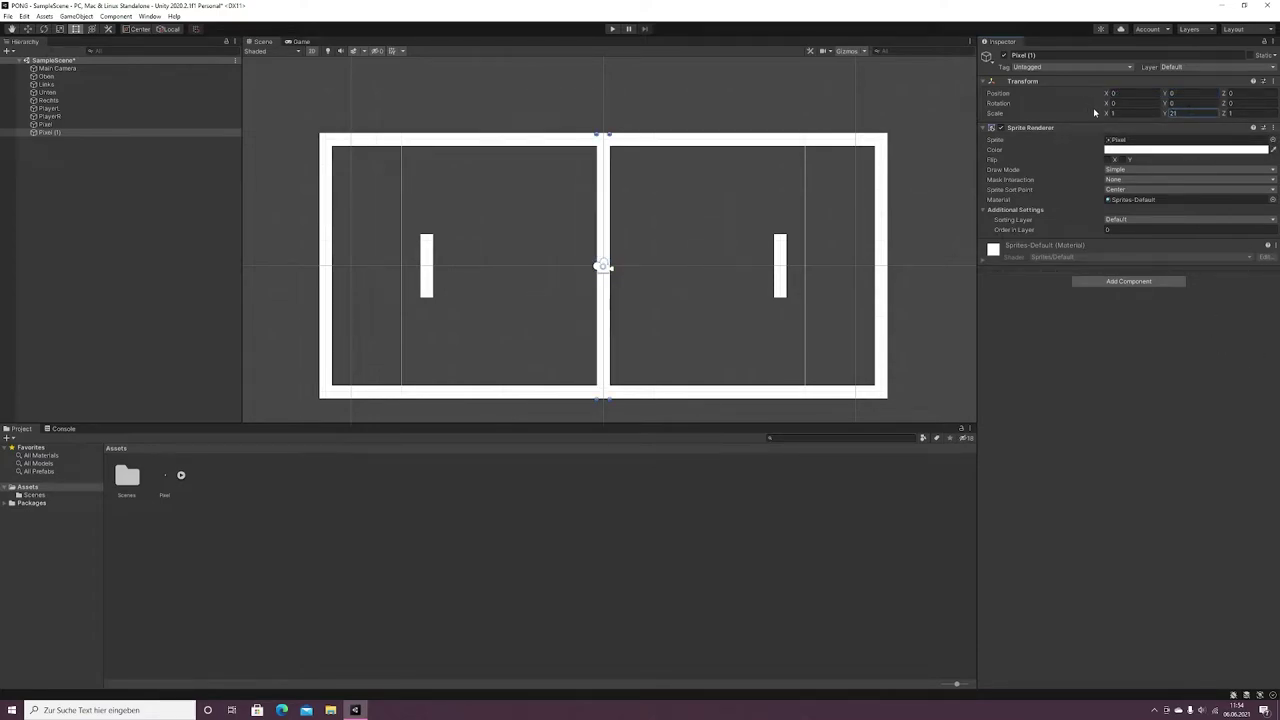
{"action": "left_click", "coordinate": [1130, 113]}
{"action": "type", "text": "0"}
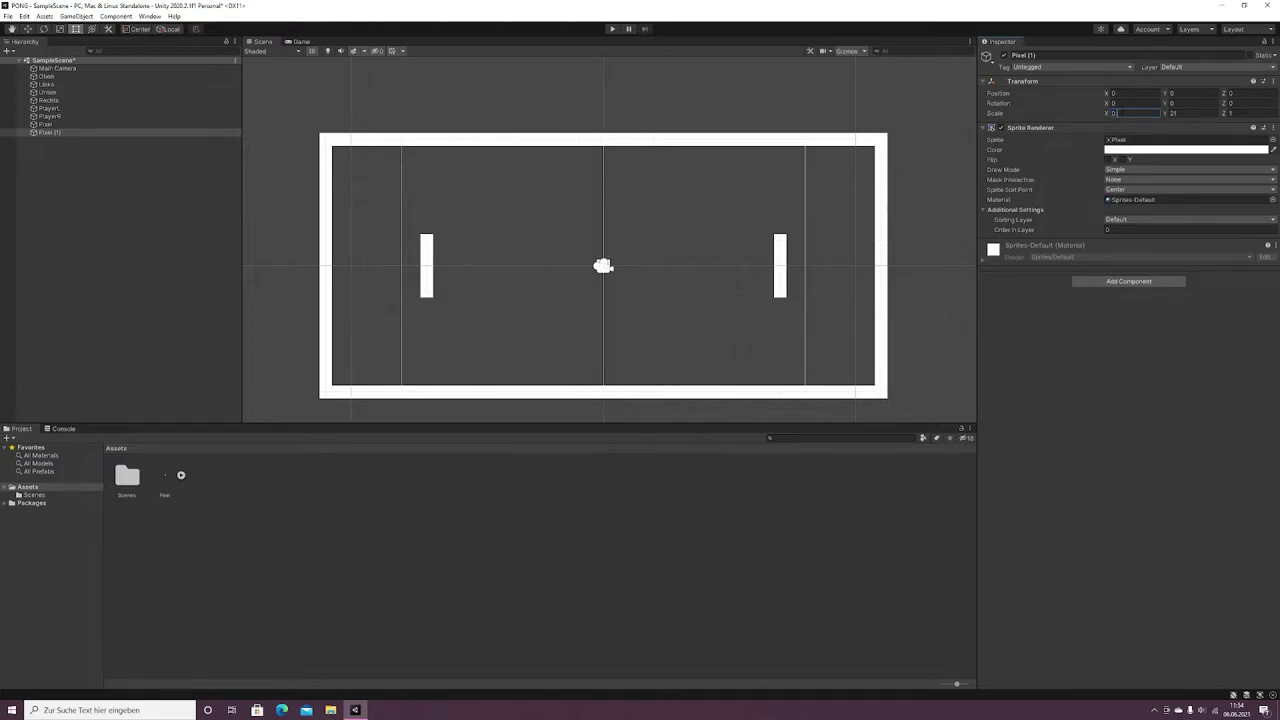
{"action": "type", "text": ".5"}
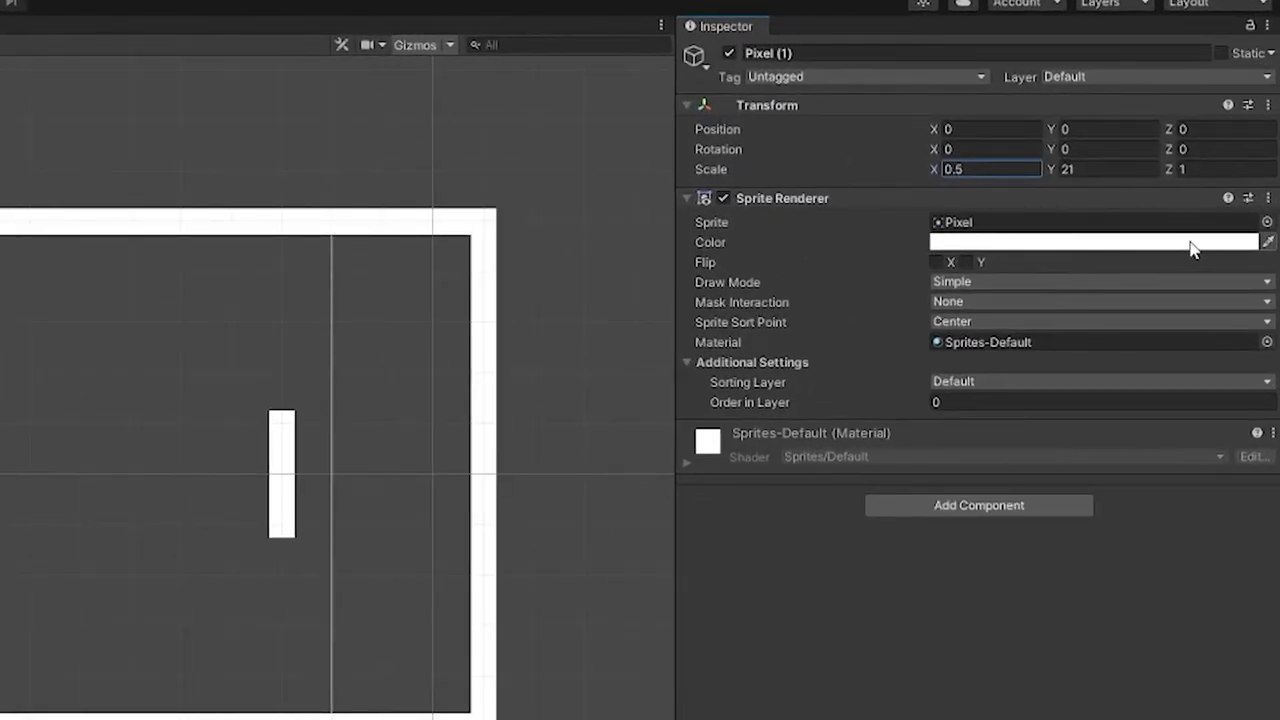
{"action": "left_click", "coordinate": [1200, 250]}
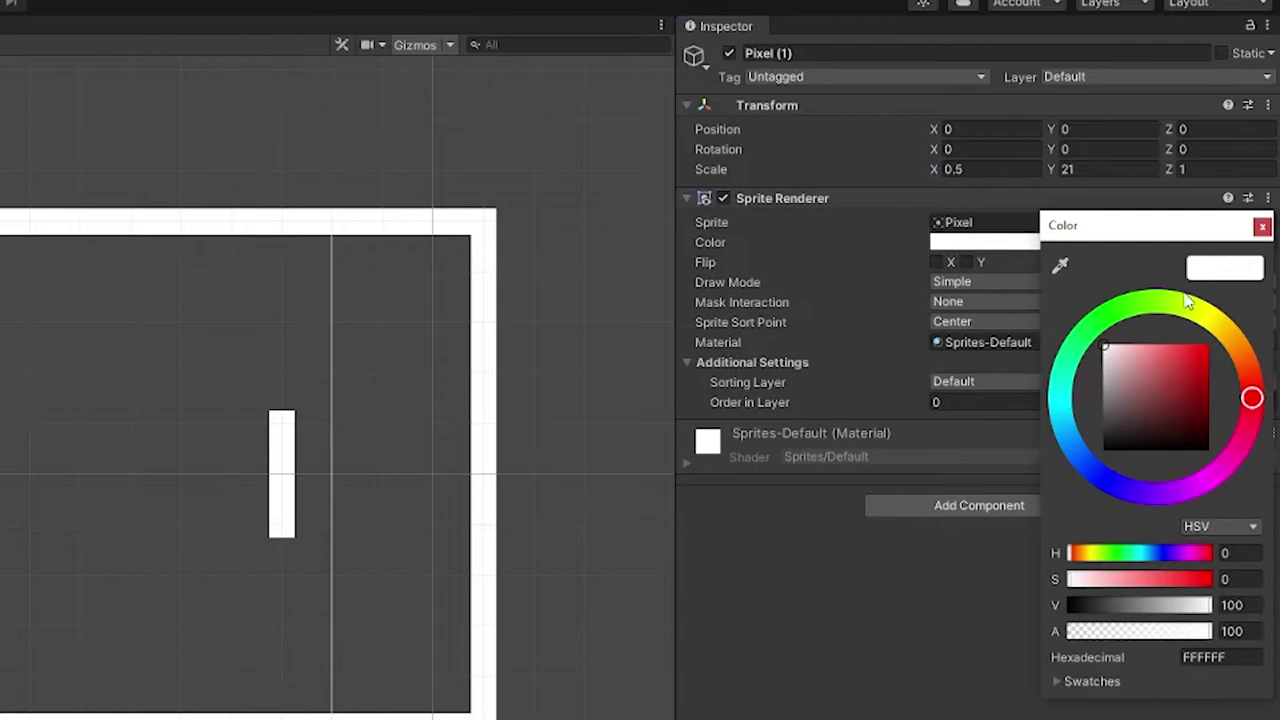
{"action": "left_click_drag", "start_coordinate": [1147, 636], "coordinate": [1130, 636]}
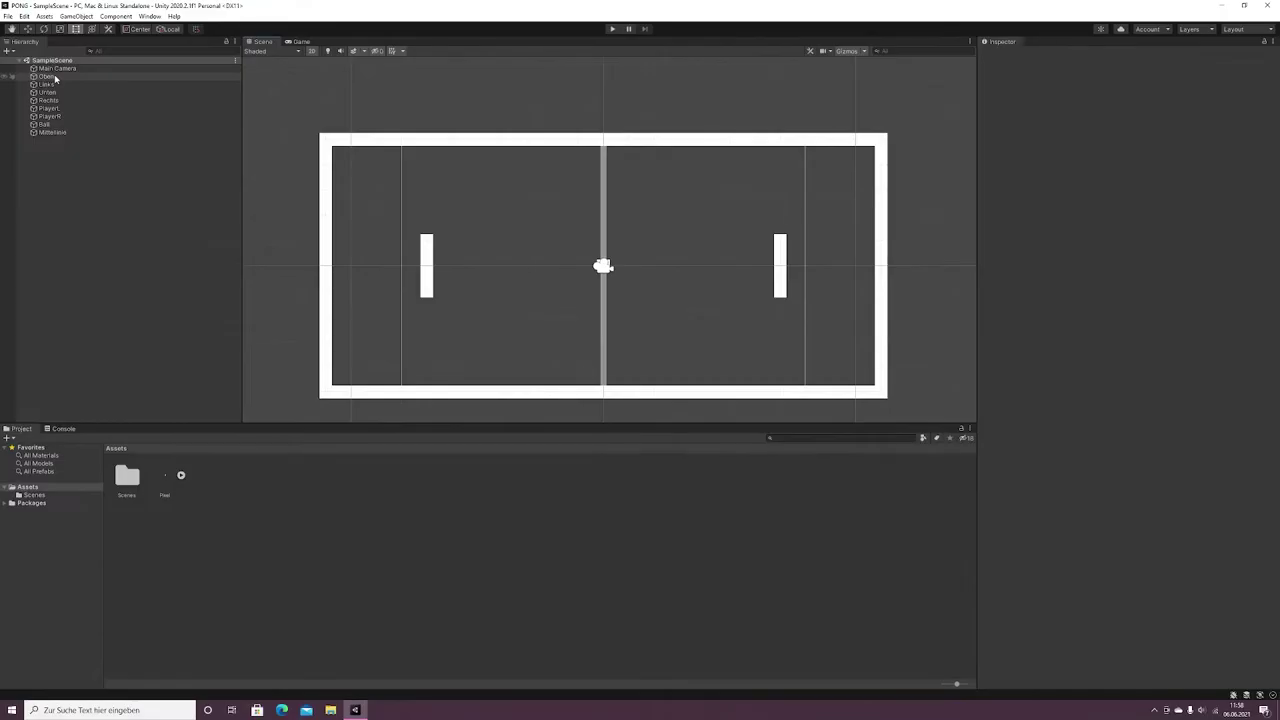
- Add a Box Collider 2D to all the walls and both paddles at once
{"action": "left_click", "coordinate": [46, 76]}
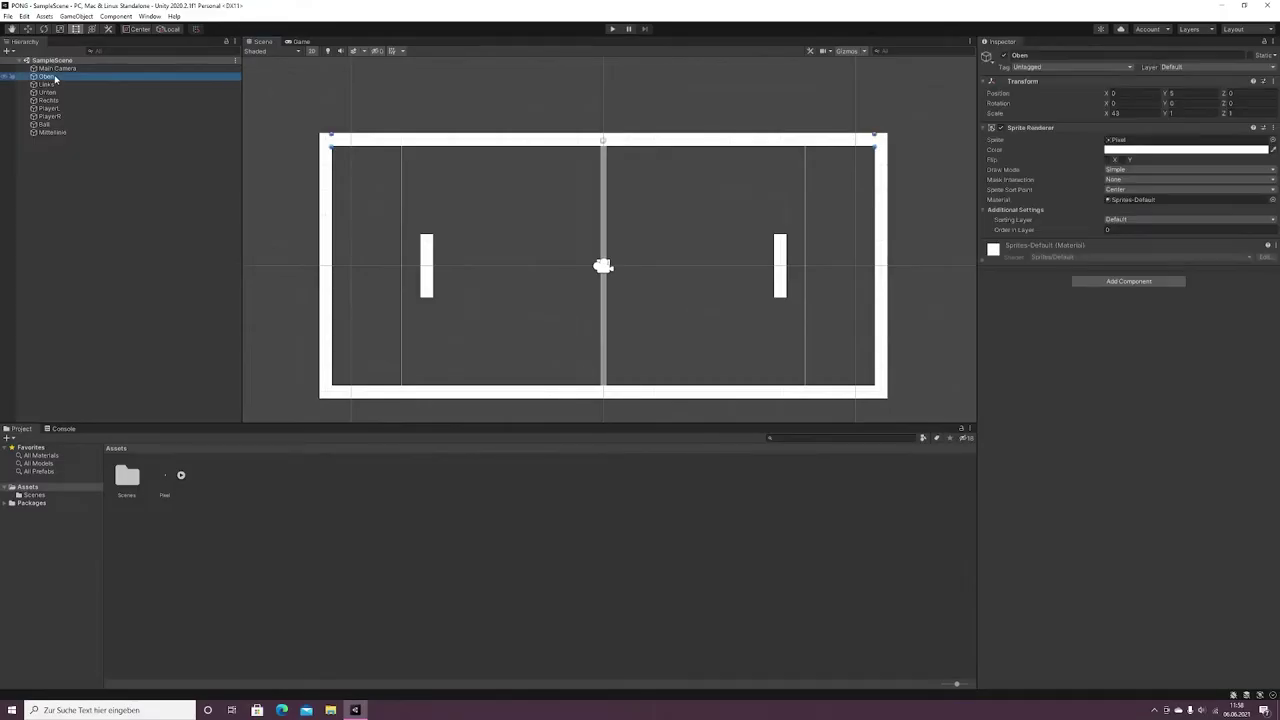
{"action": "left_click", "coordinate": [46, 84], "text": "ctrl"}
{"action": "left_click", "coordinate": [48, 92], "text": "ctrl"}
{"action": "left_click", "coordinate": [56, 100], "text": "ctrl"}
{"action": "left_click", "coordinate": [56, 108], "text": "ctrl"}
{"action": "left_click", "coordinate": [56, 116], "text": "ctrl"}
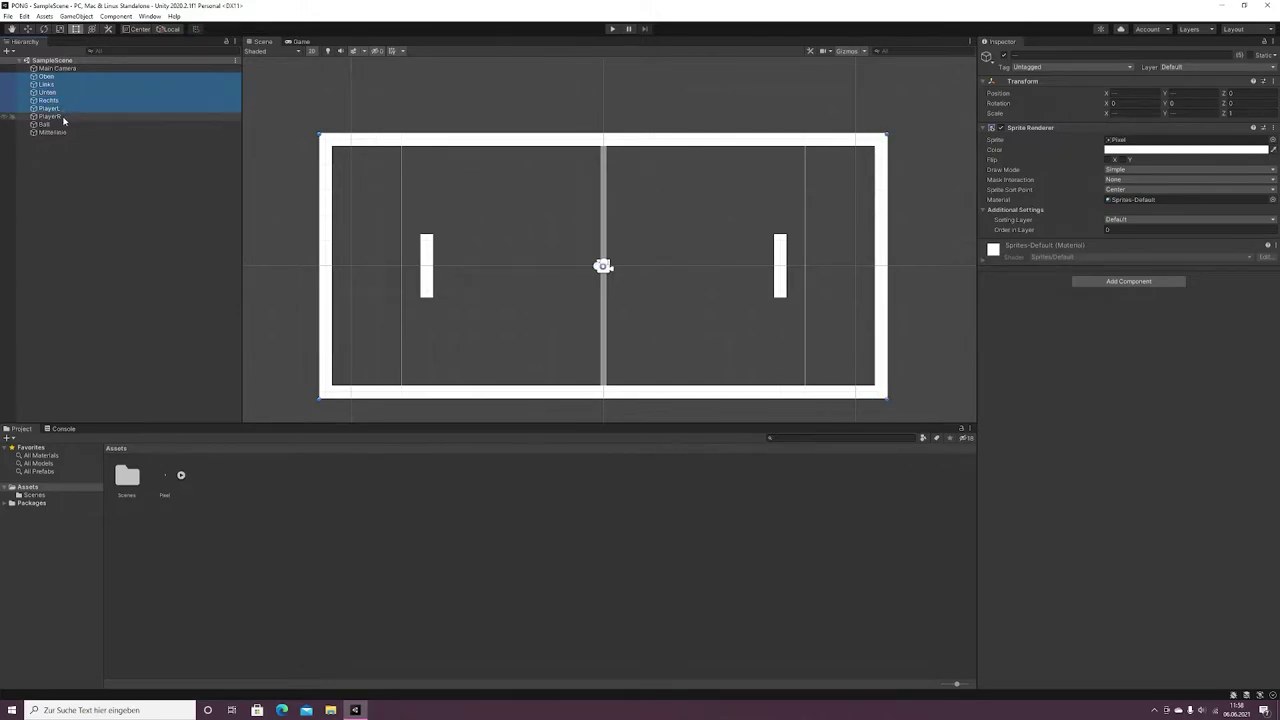
{"action": "left_click", "coordinate": [56, 124], "text": "ctrl"}
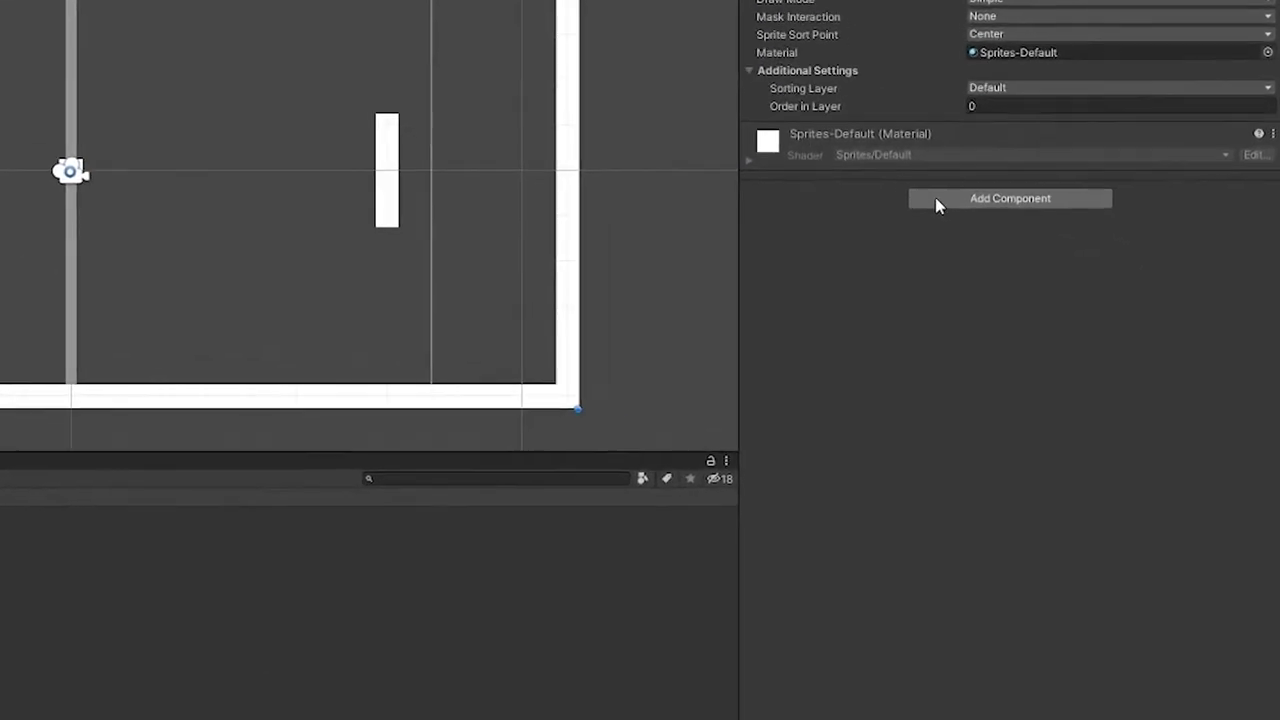
{"action": "left_click", "coordinate": [1087, 281]}
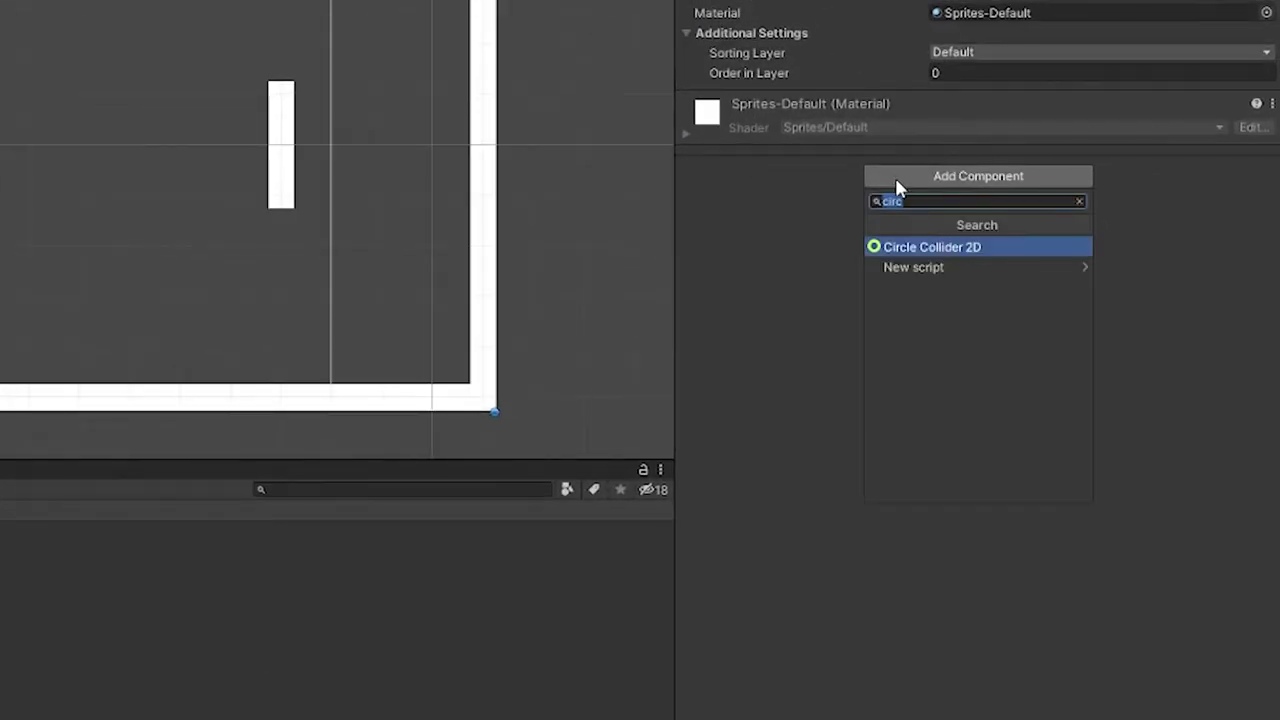
{"action": "key", "text": "BackSpace"}
{"action": "key", "text": "BackSpace"}
{"action": "key", "text": "BackSpace"}
{"action": "key", "text": "BackSpace"}
{"action": "type", "text": "box"}
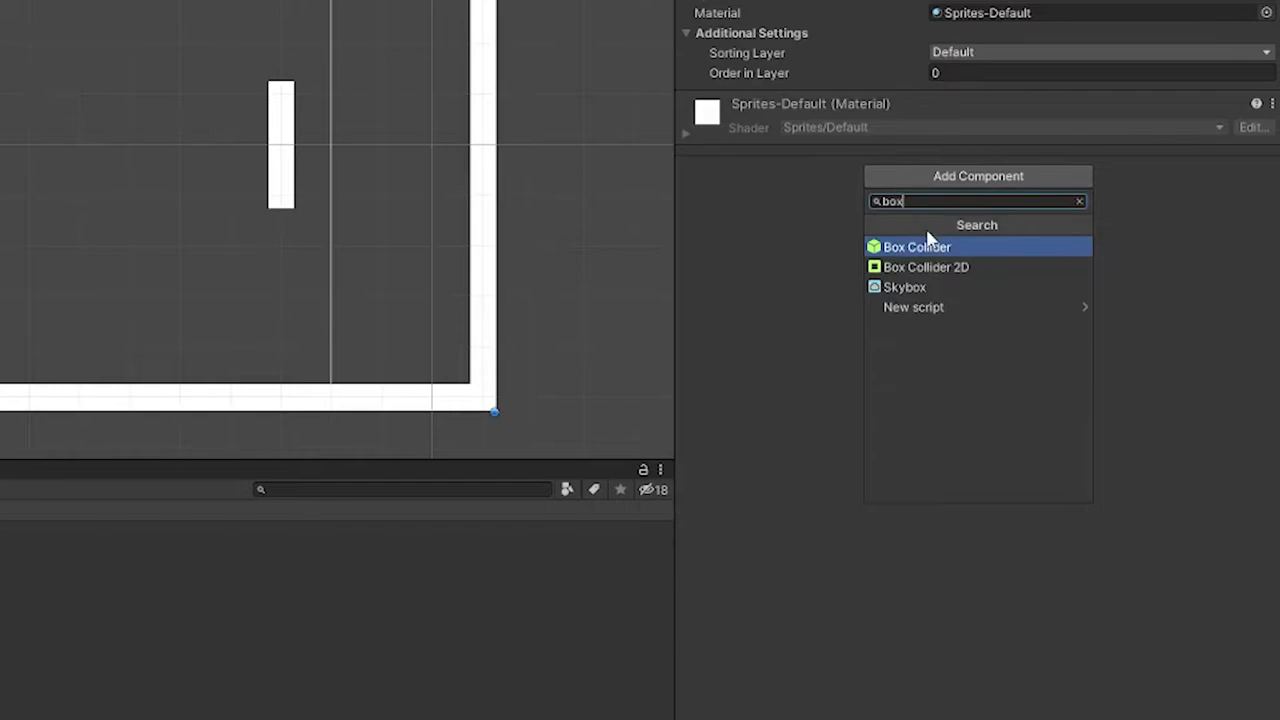
{"action": "left_click", "coordinate": [925, 267]}
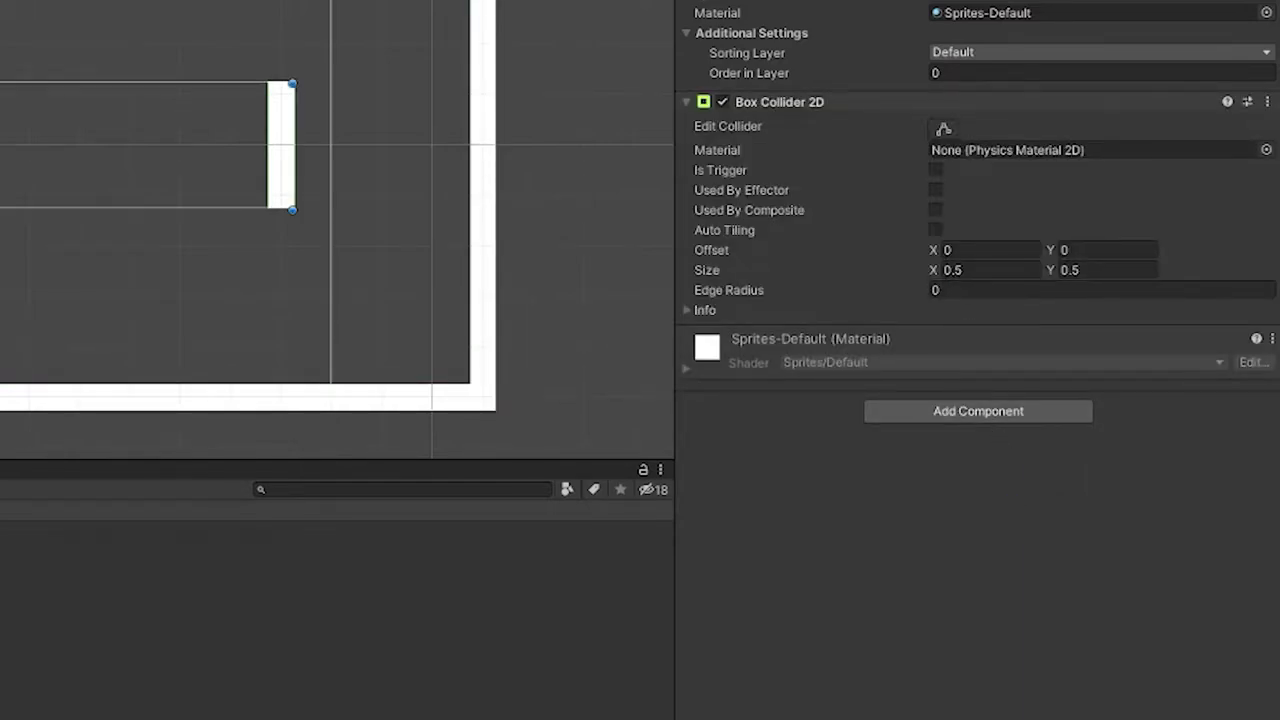
- Add a Rigidbody 2D with Gravity Scale 0
{"action": "left_click", "coordinate": [895, 411]}
{"action": "type", "text": "rig"}
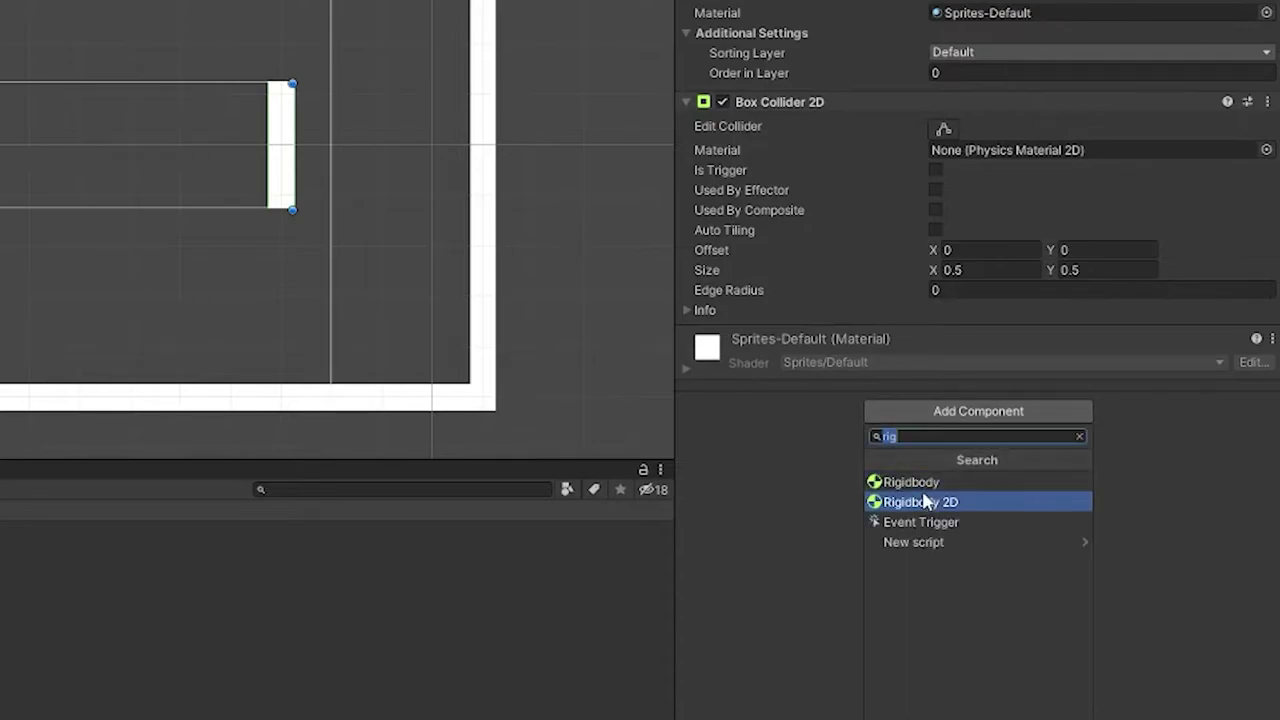
{"action": "left_click", "coordinate": [925, 500]}
{"action": "left_click", "coordinate": [960, 500]}
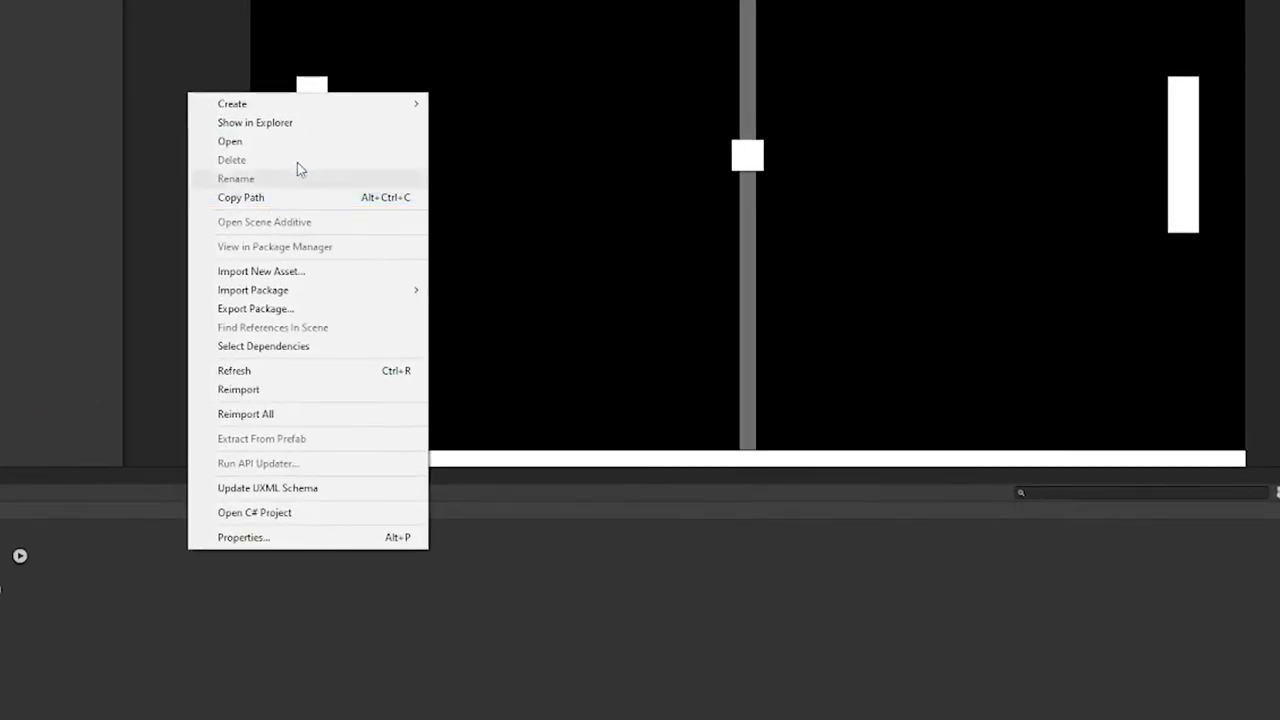
- Create a Physics Material 2D asset named Ball
{"action": "mouse_move", "coordinate": [351, 160]}
{"action": "mouse_move", "coordinate": [519, 147]}
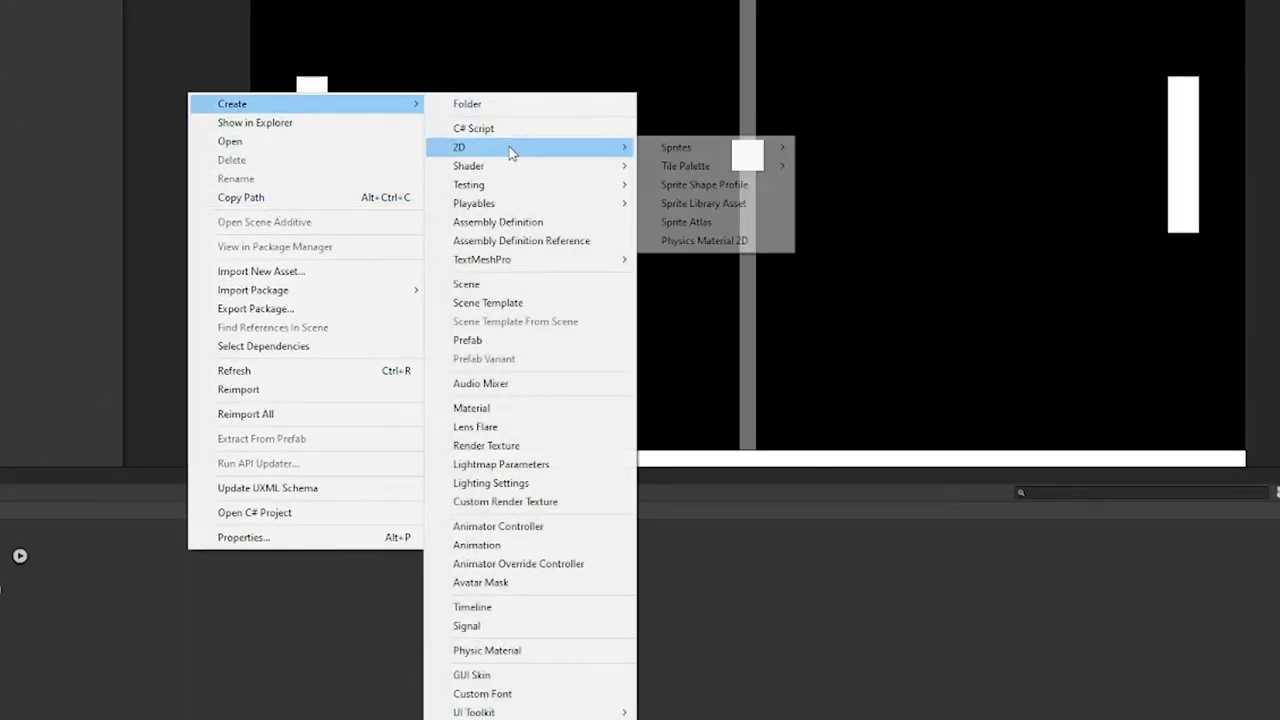
{"action": "left_click", "coordinate": [690, 240]}
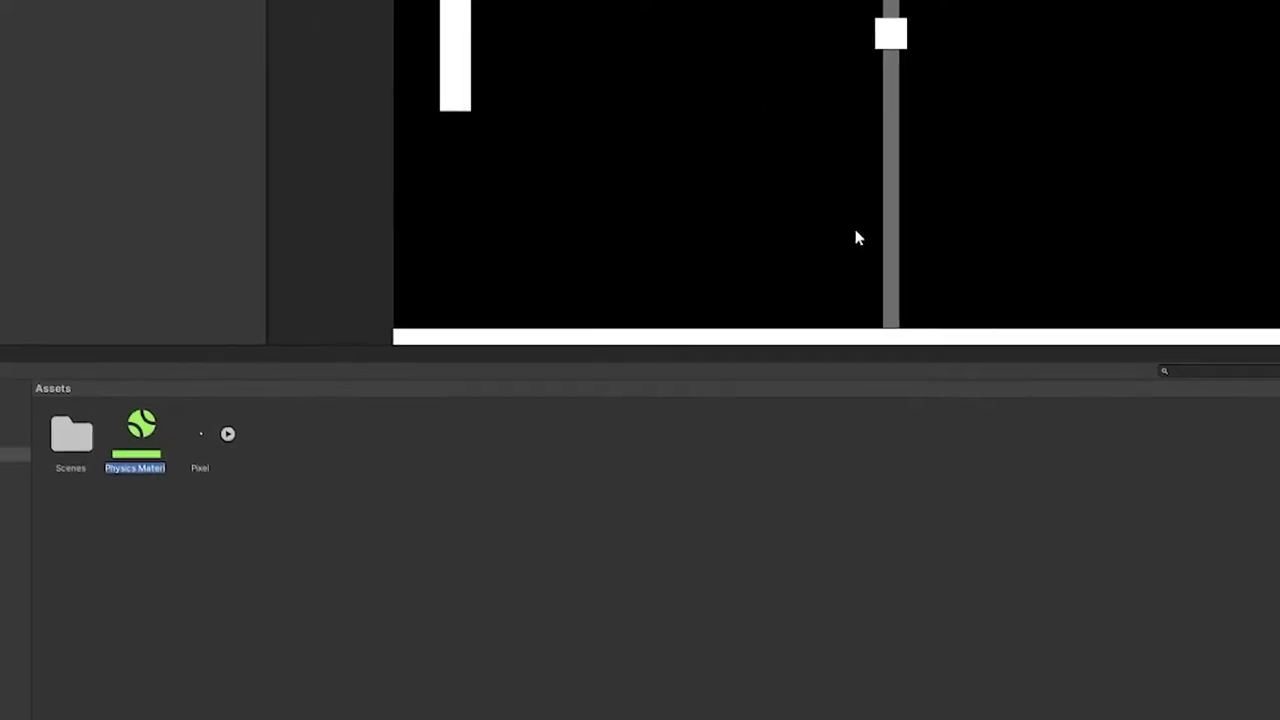
{"action": "type", "text": "Ball"}
{"action": "left_click", "coordinate": [978, 124]}
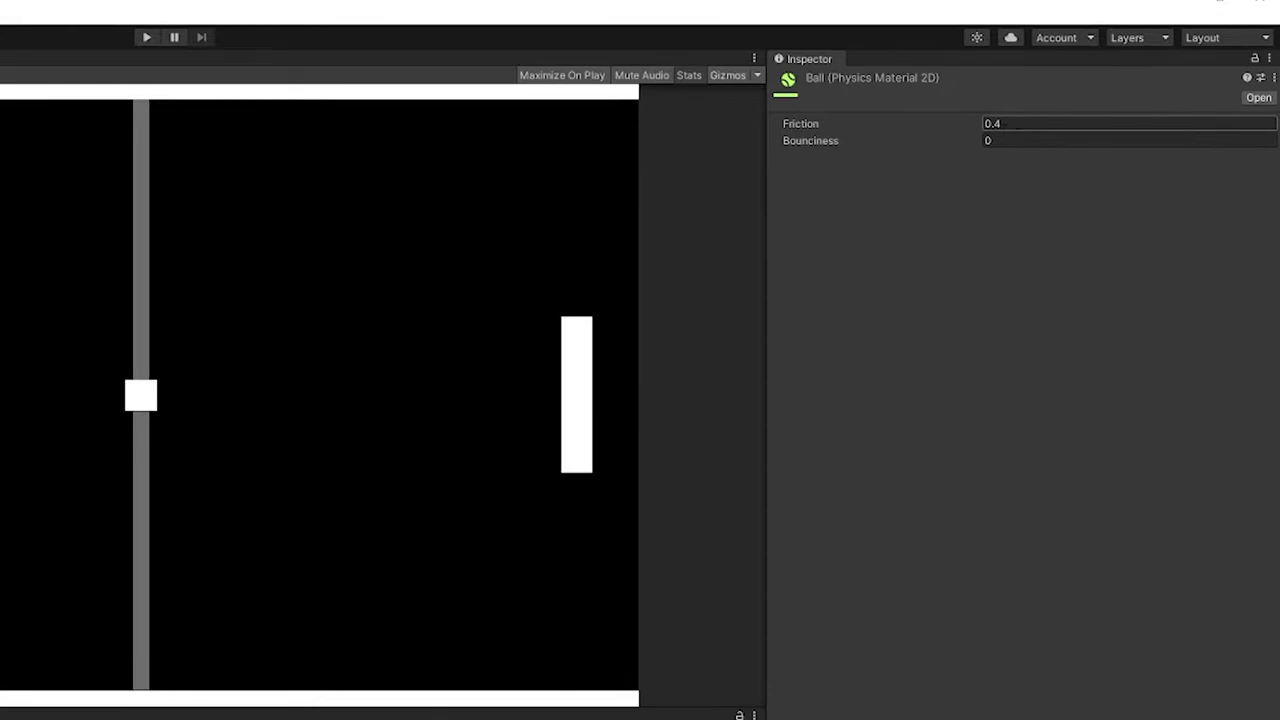
- Give the Ball material friction 0 and bounciness 1 and apply it to the Ball object
{"action": "left_click", "coordinate": [992, 123]}
{"action": "left_click", "coordinate": [1003, 142]}
{"action": "type", "text": "1"}
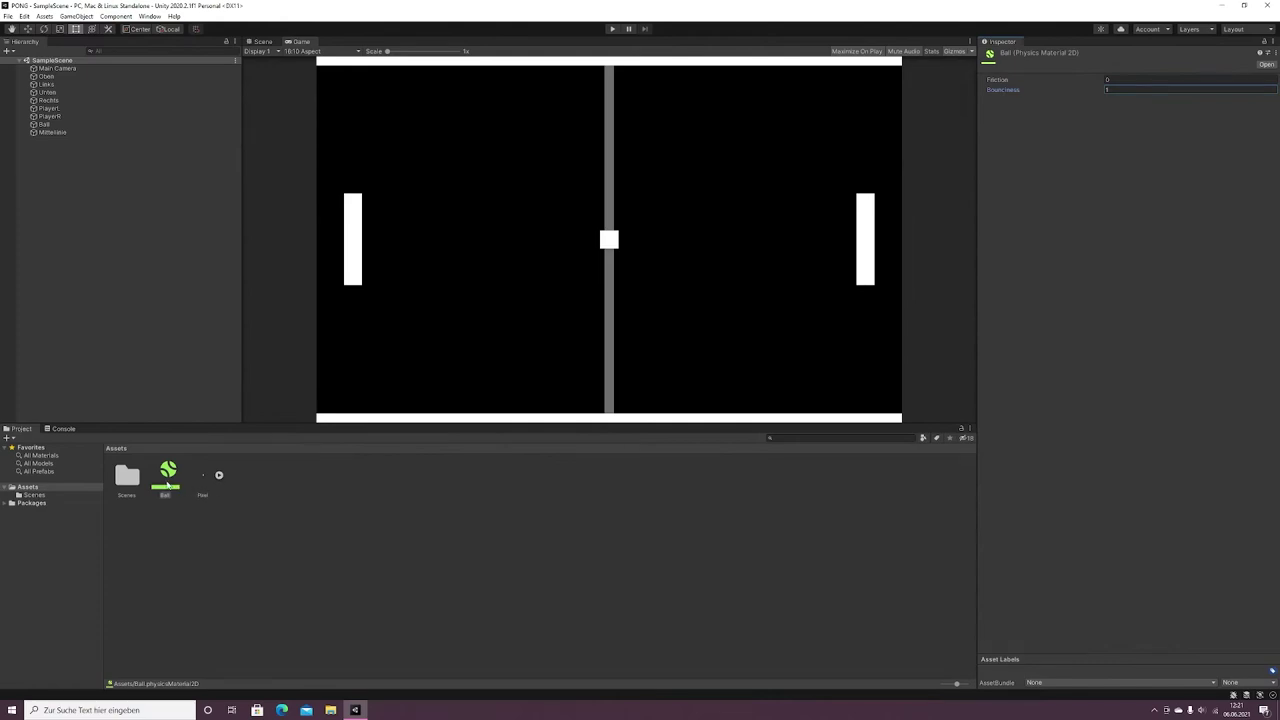
{"action": "left_click", "coordinate": [167, 485]}
{"action": "left_click_drag", "start_coordinate": [56, 131], "coordinate": [57, 126]}
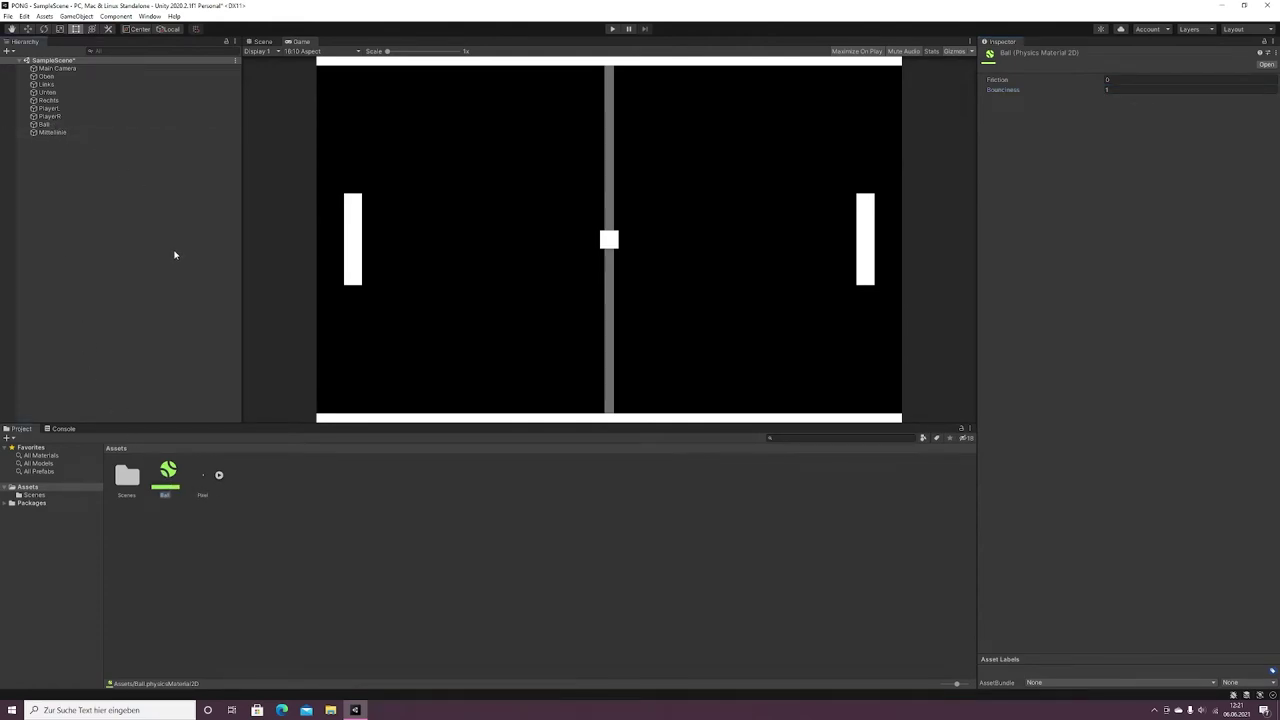
- Create a new C# script named Player in the Assets folder
{"action": "right_click", "coordinate": [374, 496]}
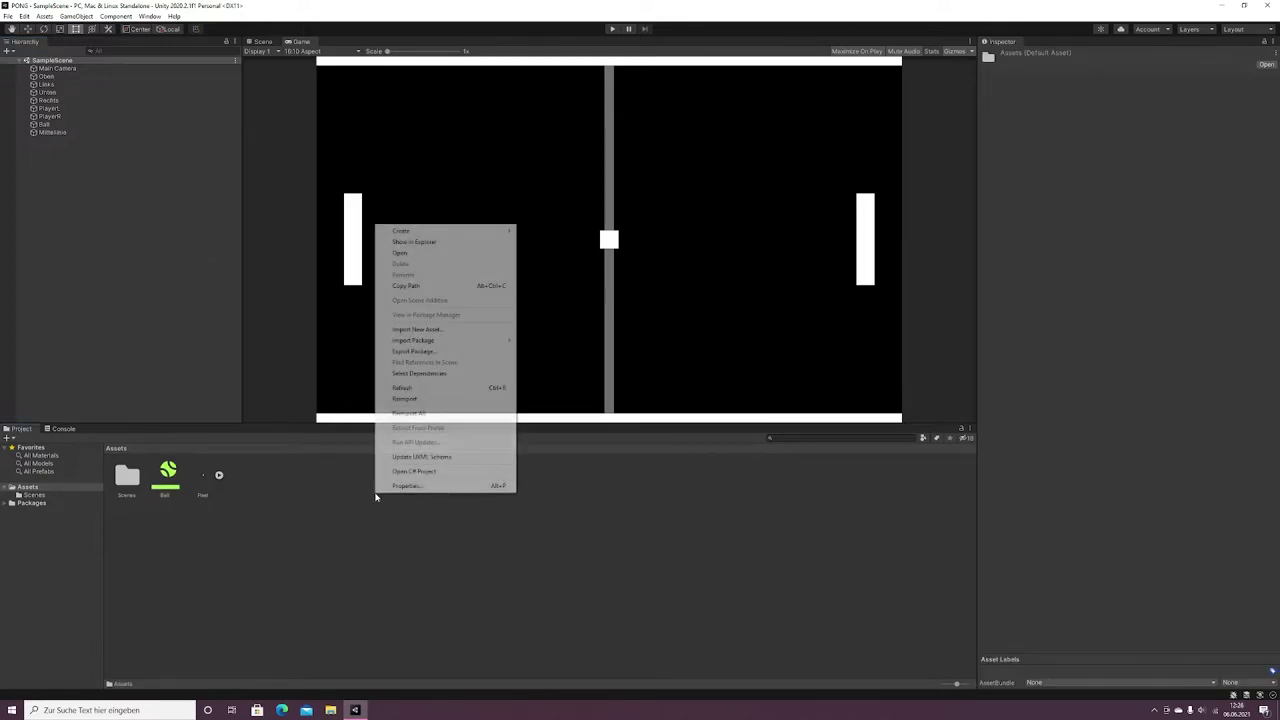
{"action": "mouse_move", "coordinate": [470, 230]}
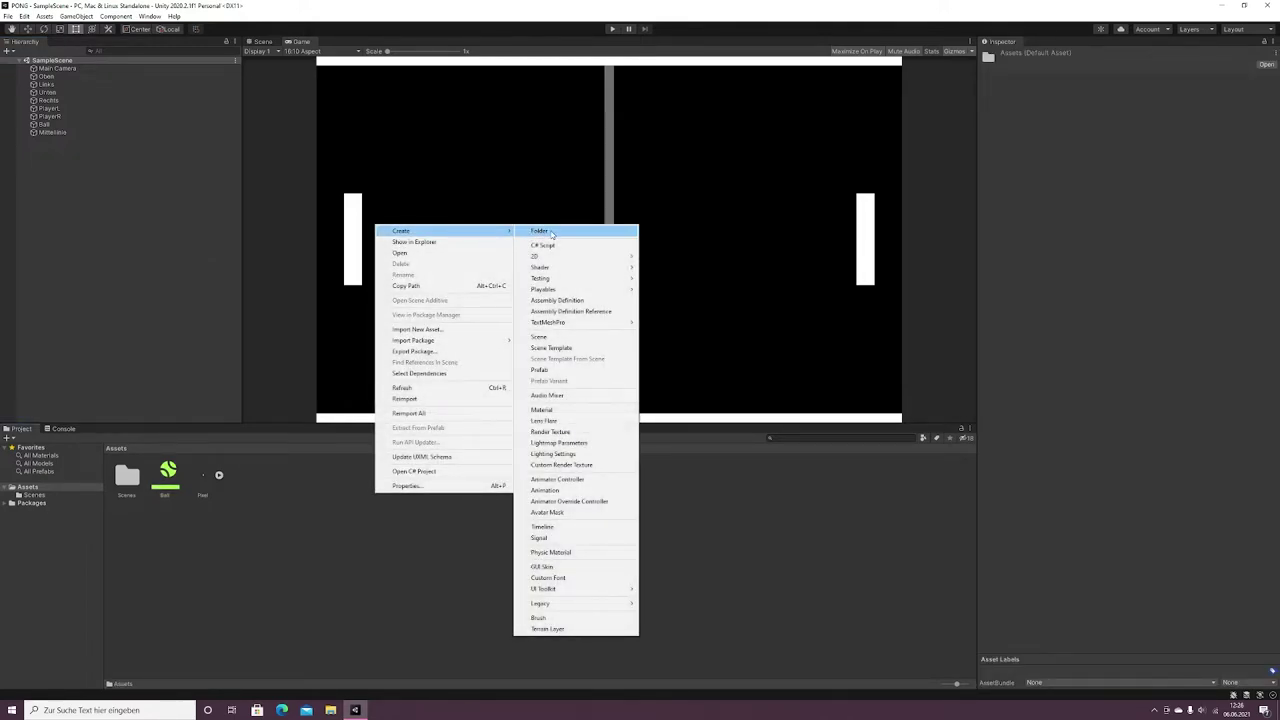
{"action": "left_click", "coordinate": [550, 246]}
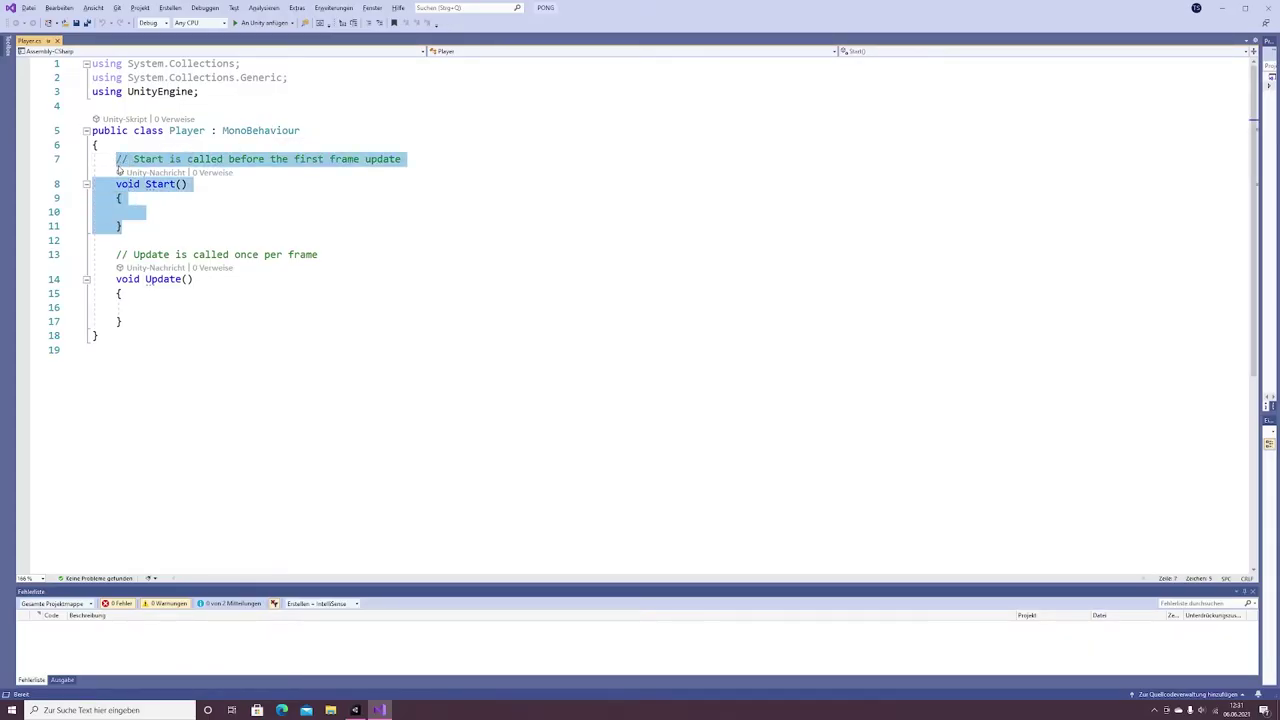
- Remove the Start method and default comments, then declare public speed, Rigidbody2D rg and bool left fields
{"action": "key", "text": "Delete"}
{"action": "left_click_drag", "start_coordinate": [322, 186], "coordinate": [114, 157]}
{"action": "key", "text": "Delete"}
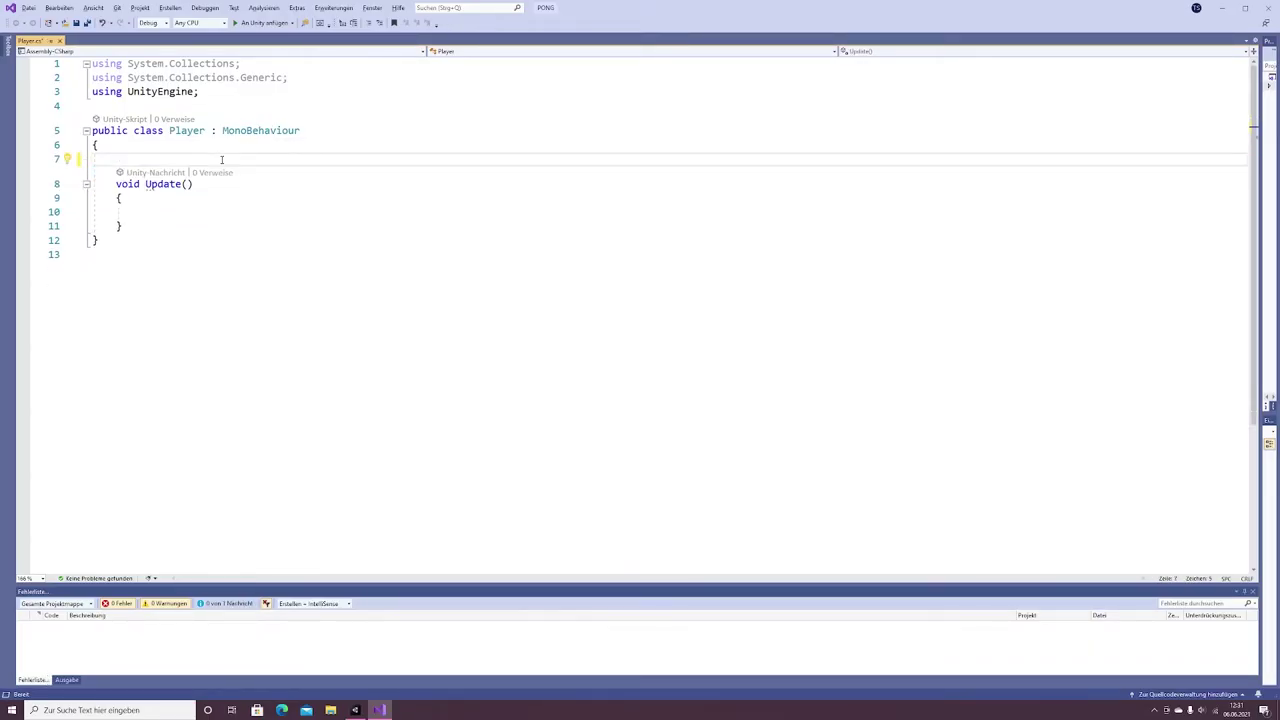
{"action": "key", "text": "Return"}
{"action": "type", "text": "public "}
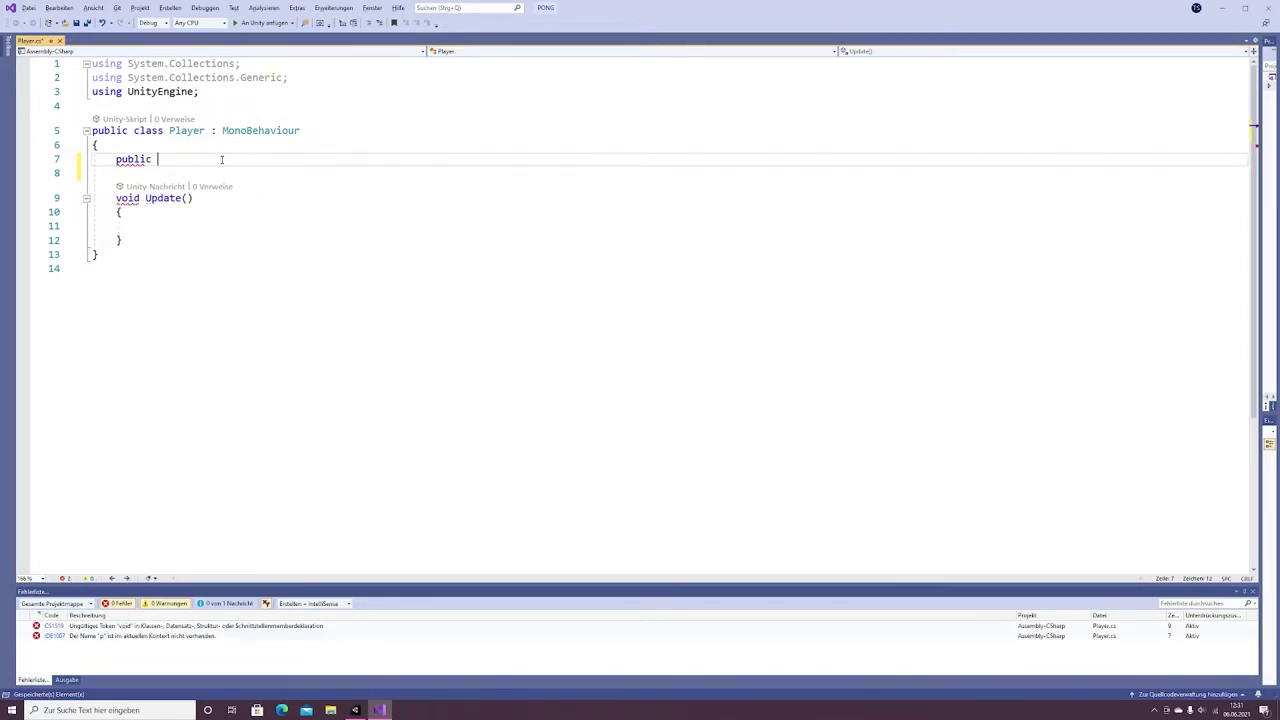
{"action": "type", "text": "float sp"}
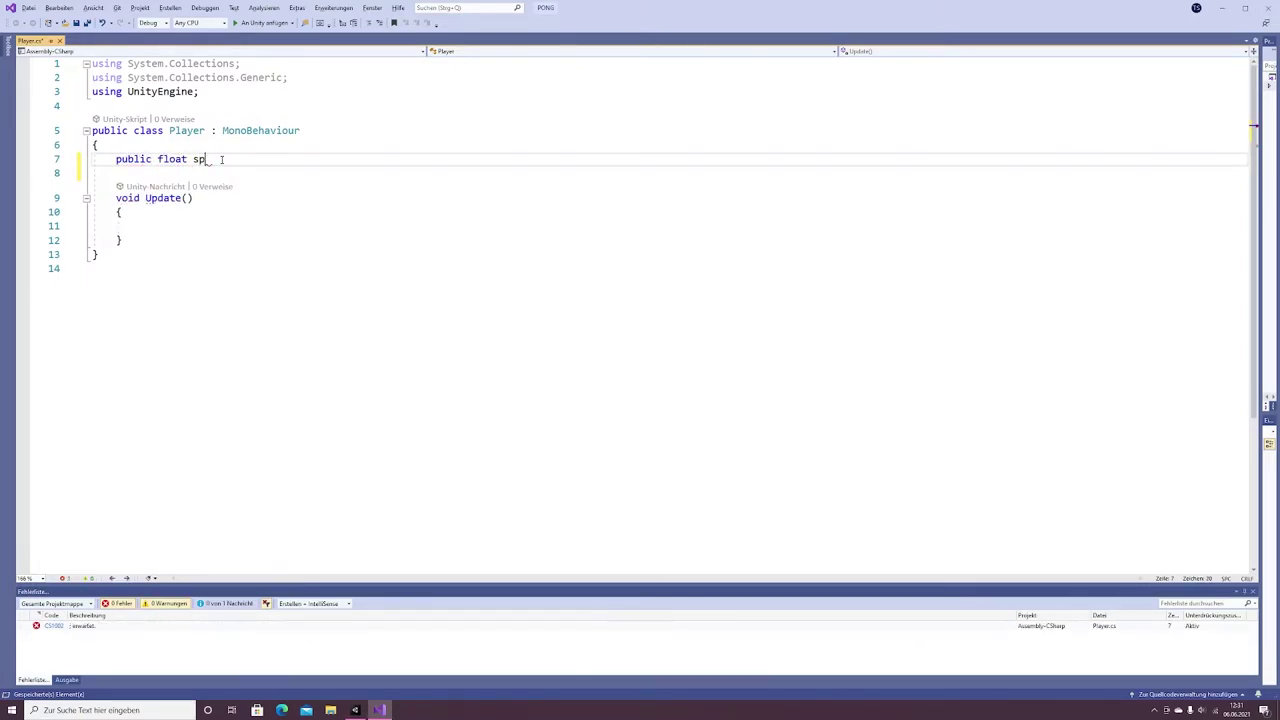
{"action": "type", "text": "eed;"}
{"action": "key", "text": "Return"}
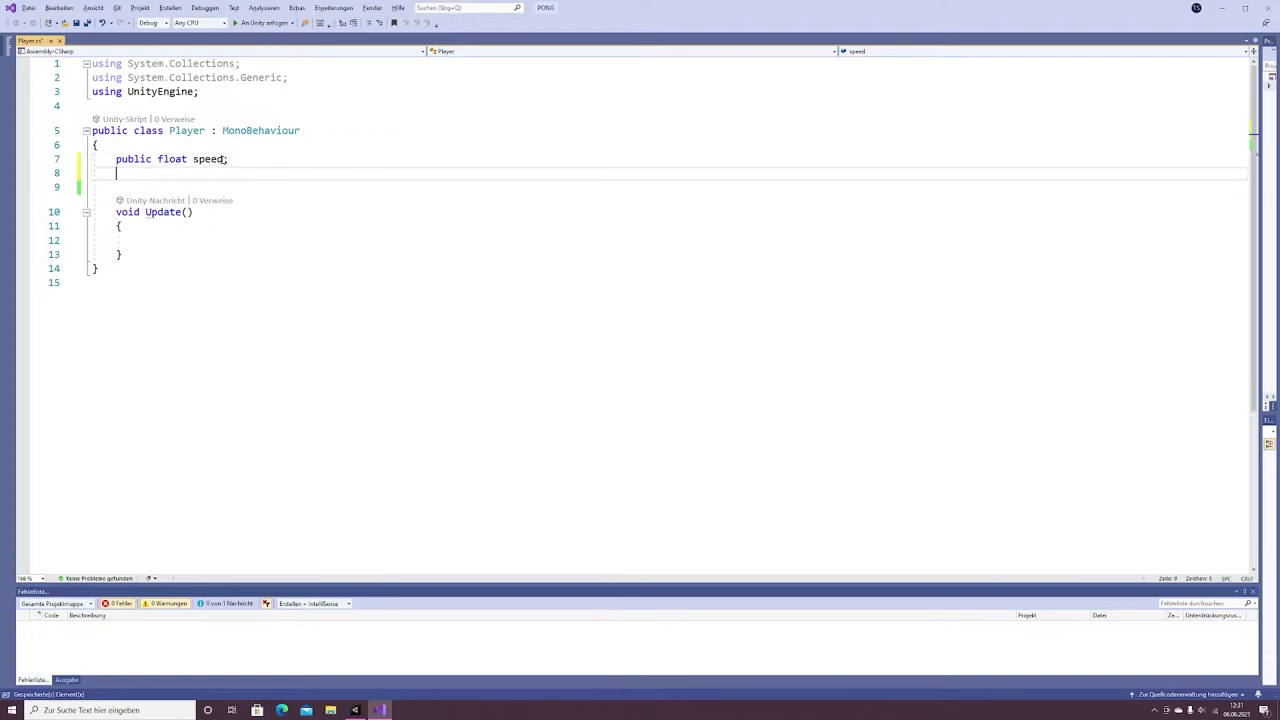
{"action": "type", "text": "public Rigid"}
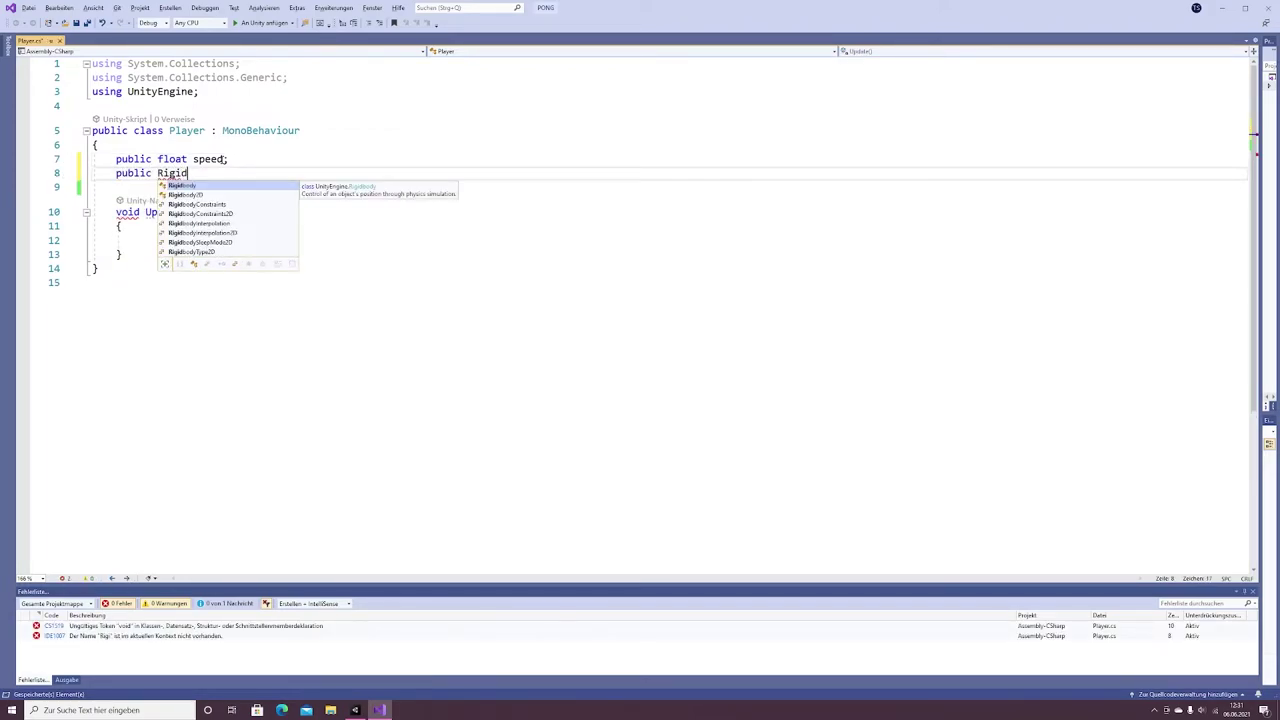
{"action": "type", "text": "body2D "}
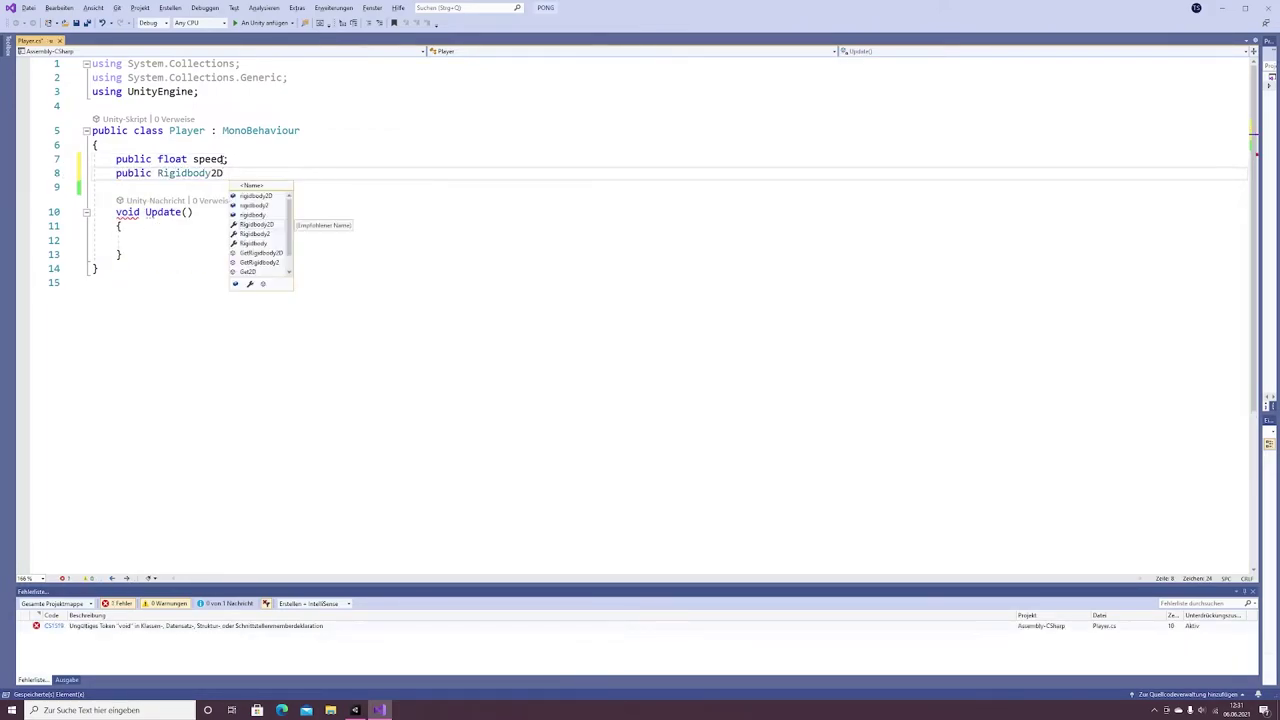
{"action": "type", "text": "rg;"}
{"action": "key", "text": "Return"}
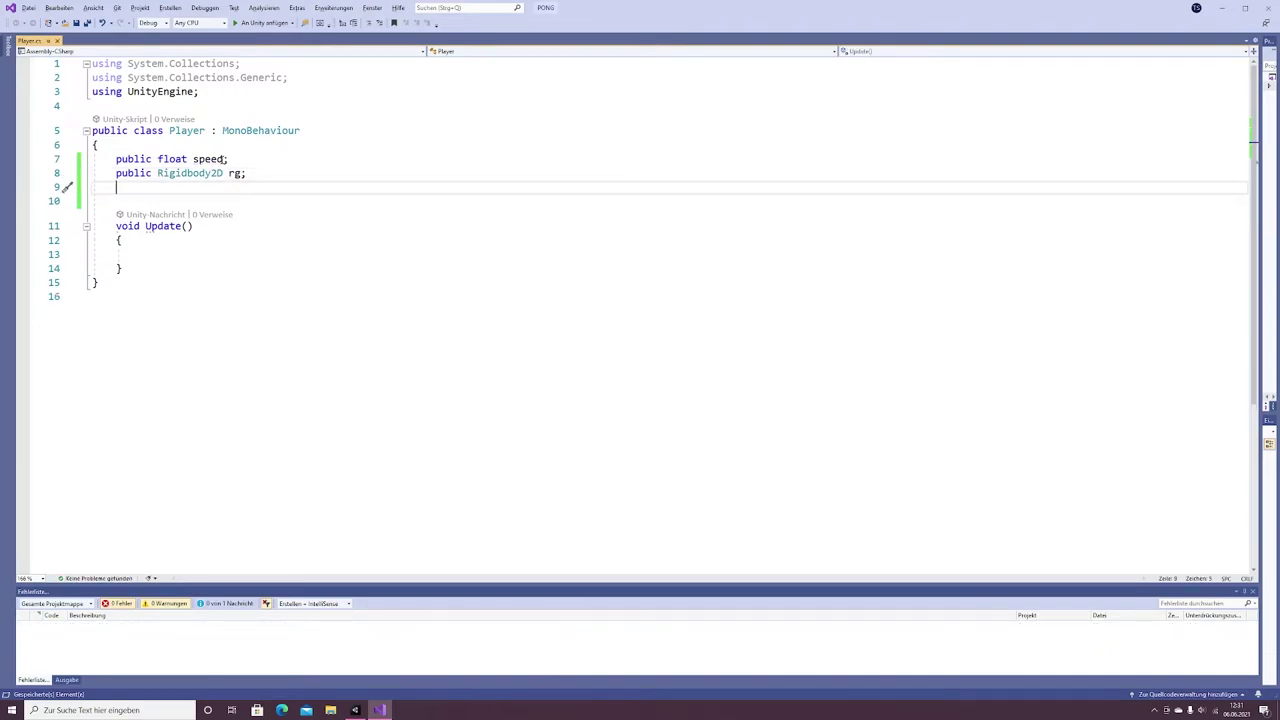
{"action": "type", "text": "public bool "}
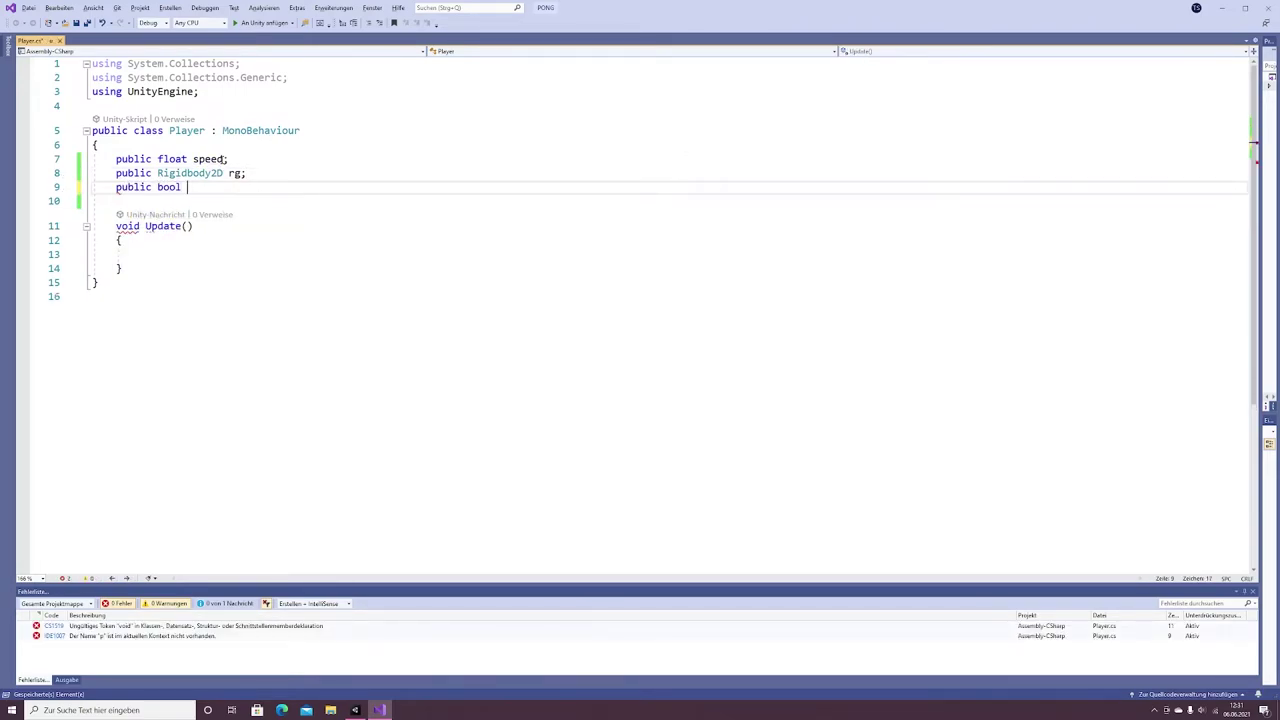
{"action": "type", "text": "left;"}
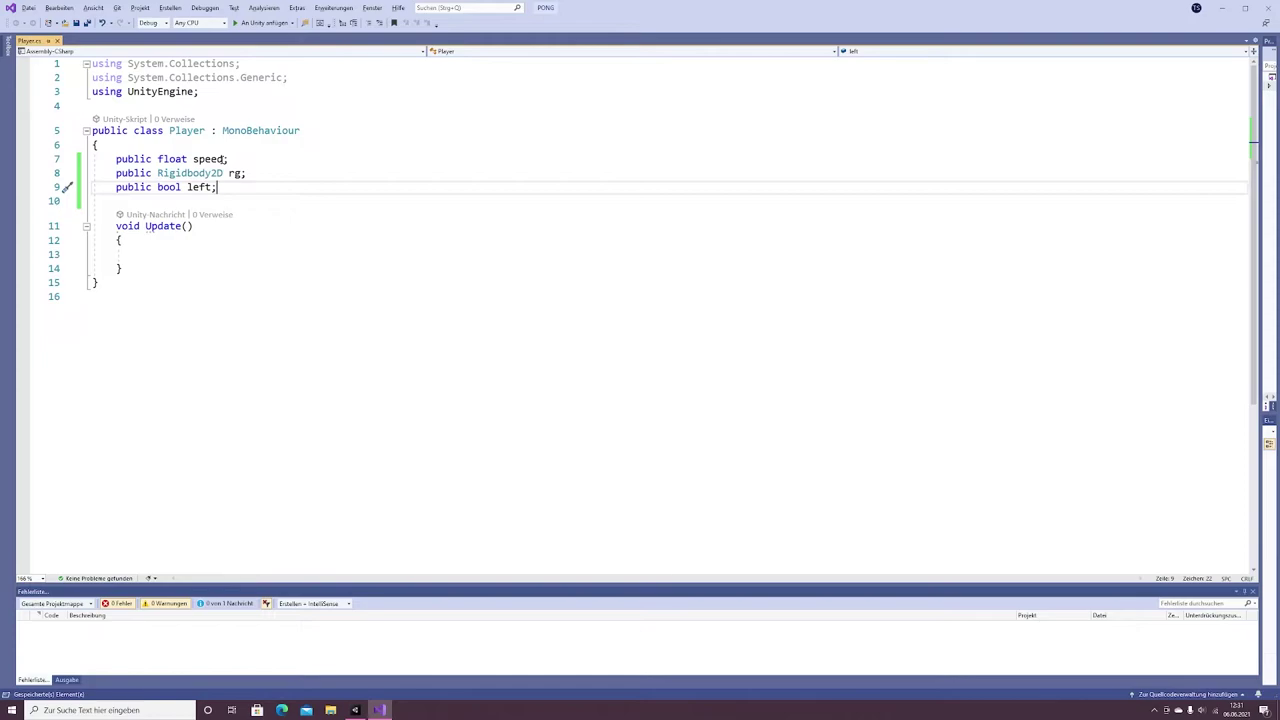
- In Update, add if(left) with a W-key check setting rg.velocity to new Vector2(0f, speed), and save
{"action": "left_click", "coordinate": [140, 254]}
{"action": "type", "text": "if("}
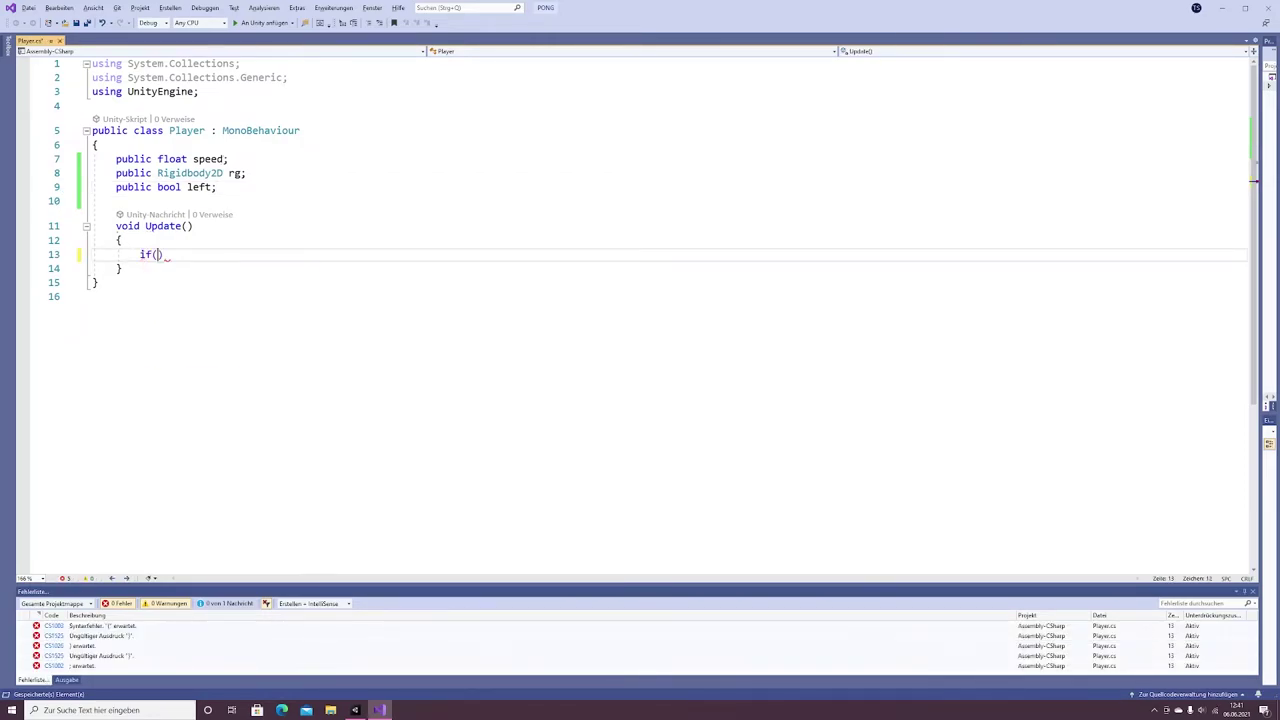
{"action": "type", "text": "left"}
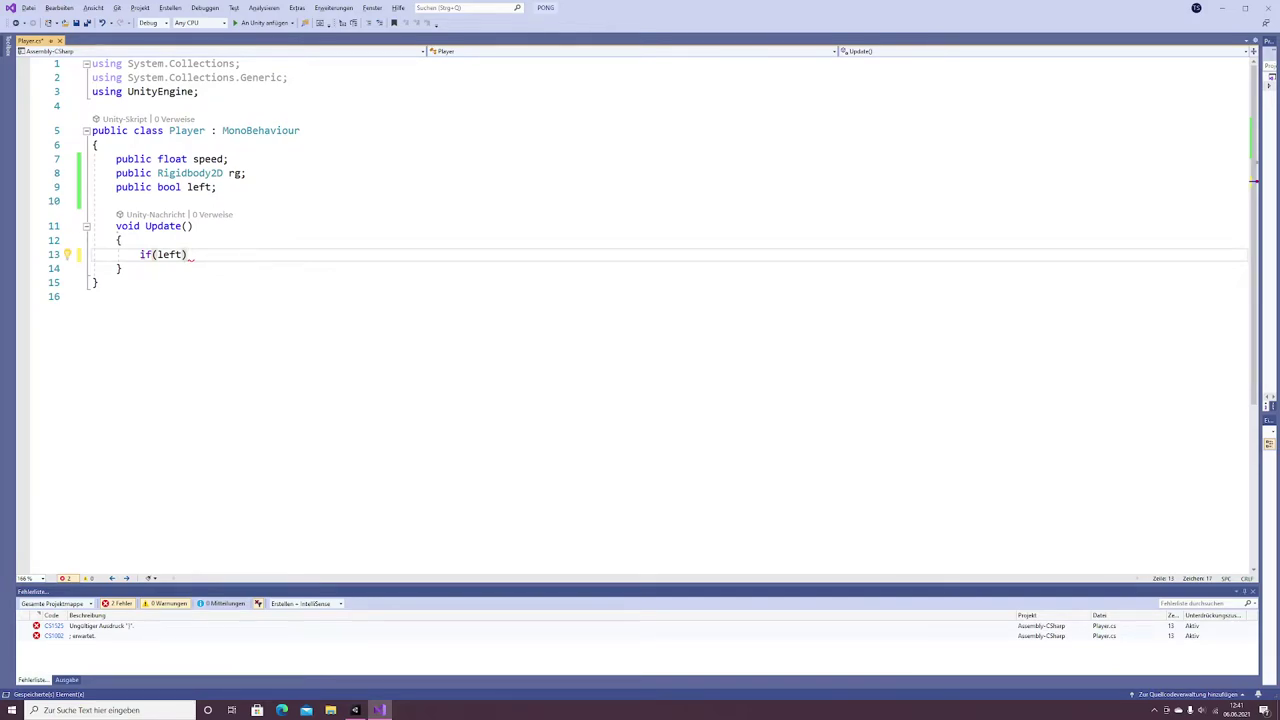
{"action": "key", "text": "Return"}
{"action": "type", "text": "{"}
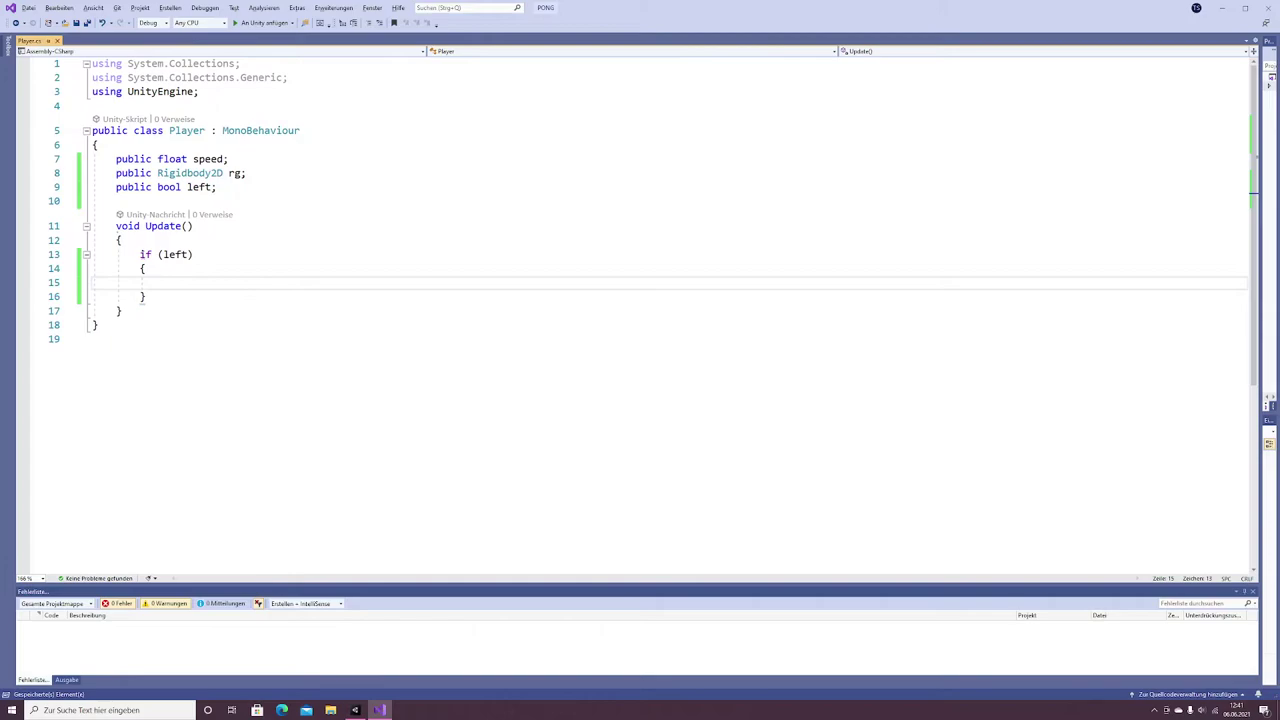
{"action": "type", "text": "if("}
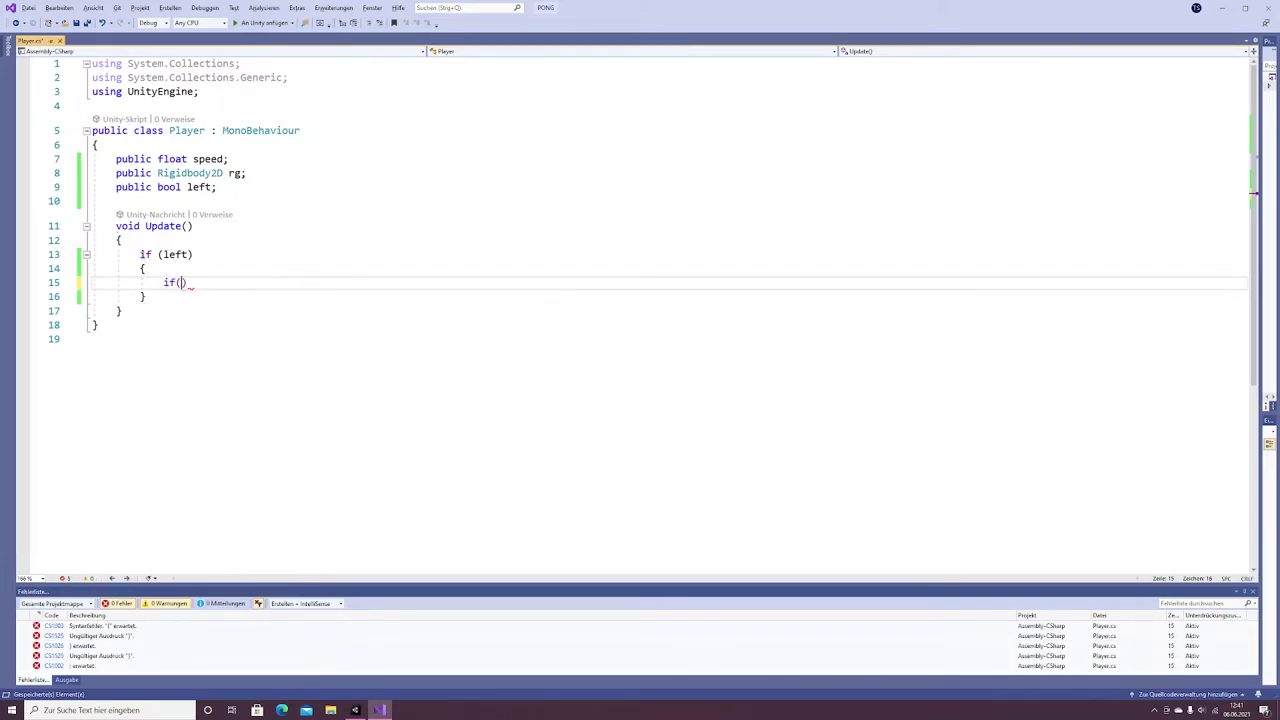
{"action": "type", "text": "Input"}
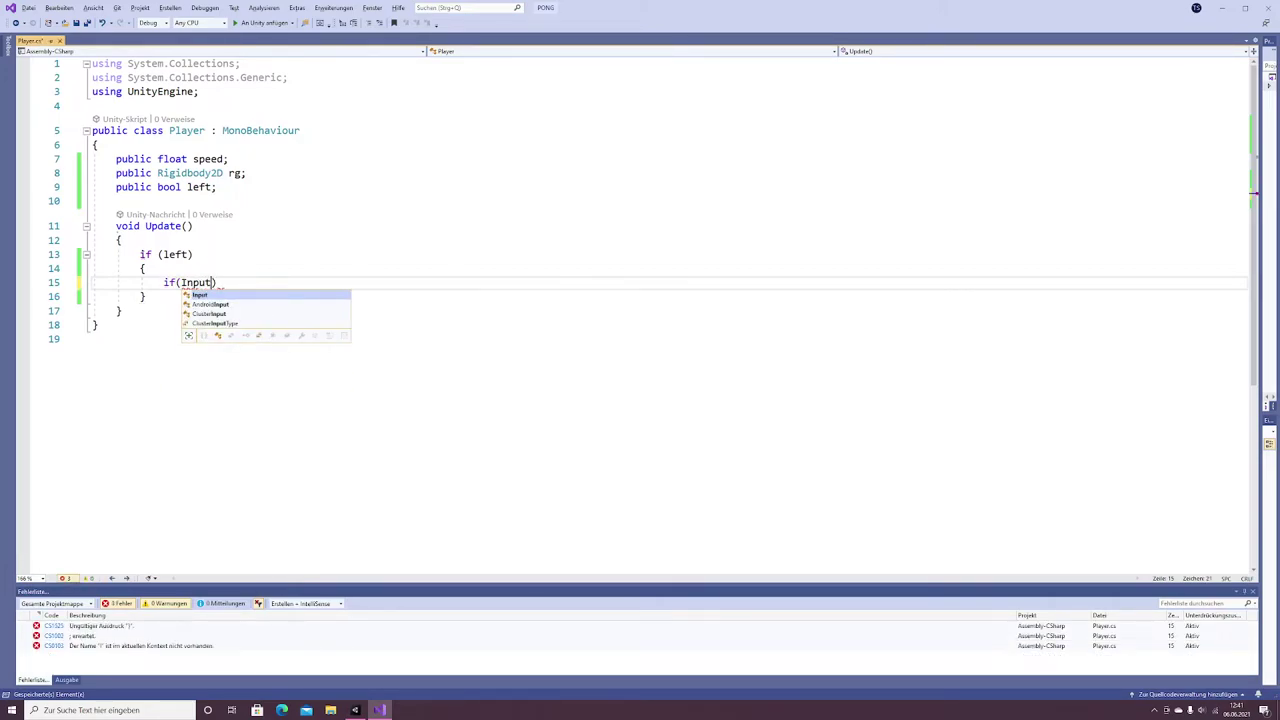
{"action": "type", "text": "."}
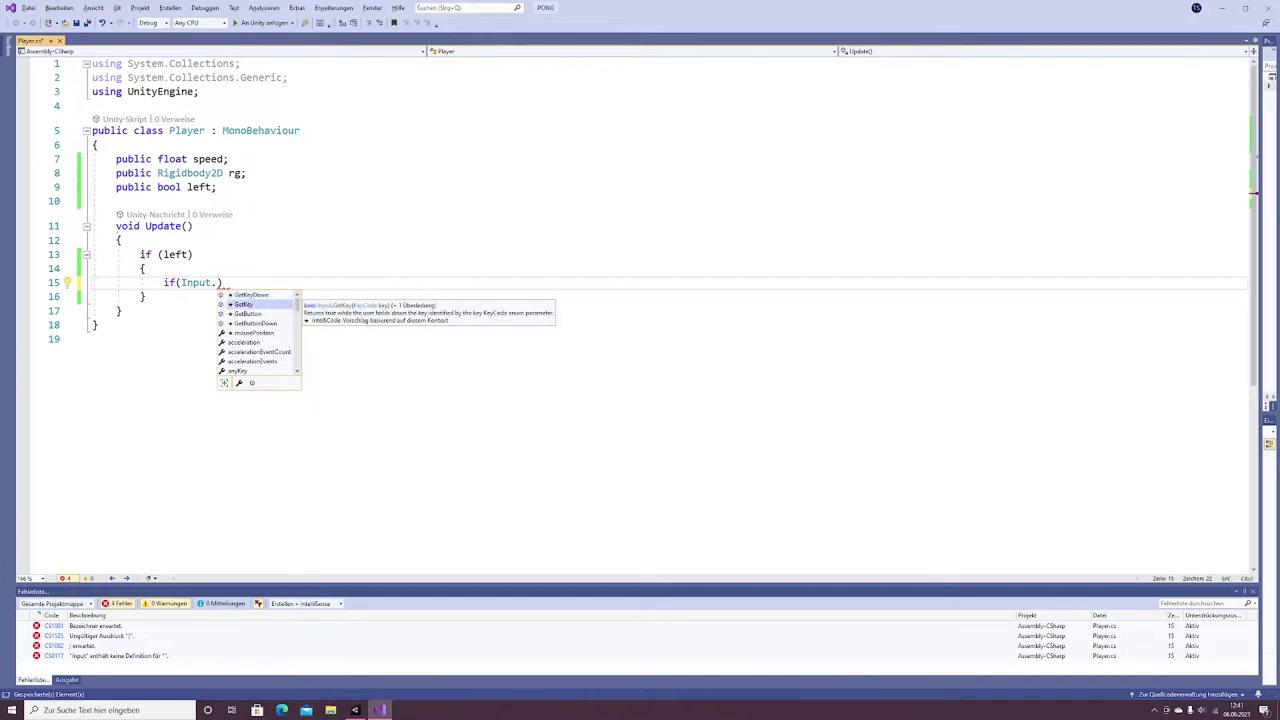
{"action": "type", "text": "("}
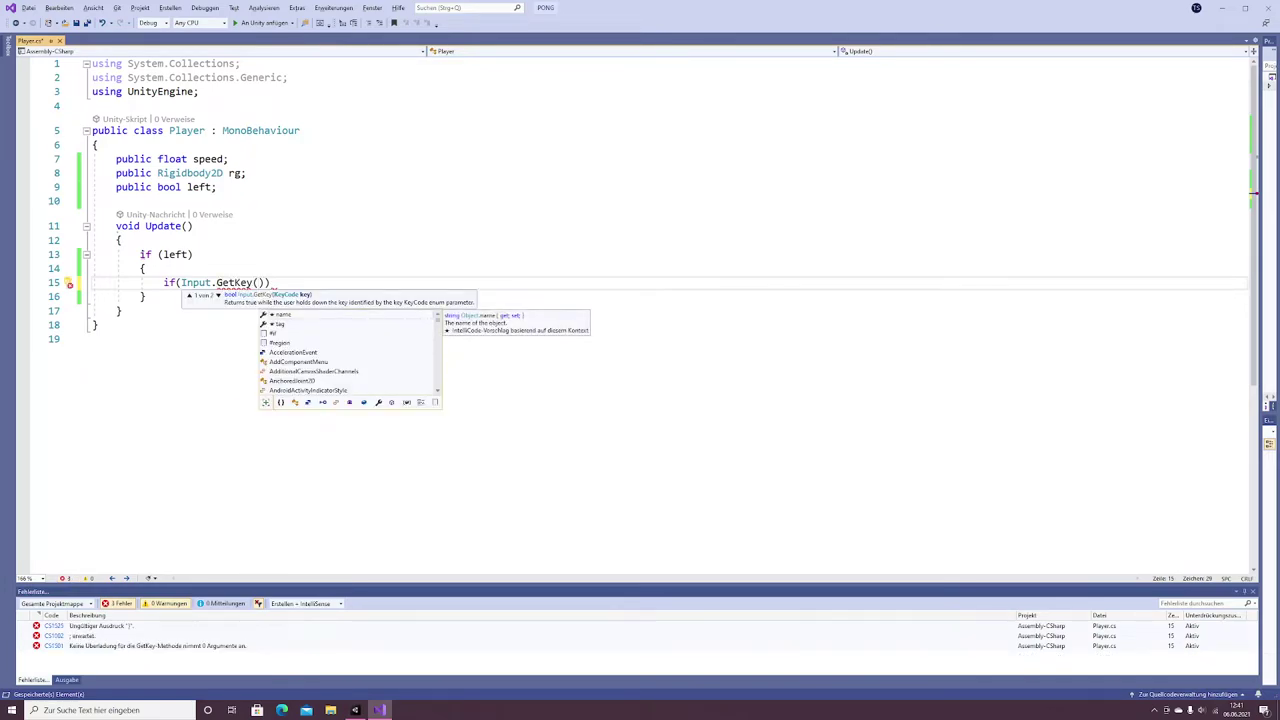
{"action": "type", "text": "Ke"}
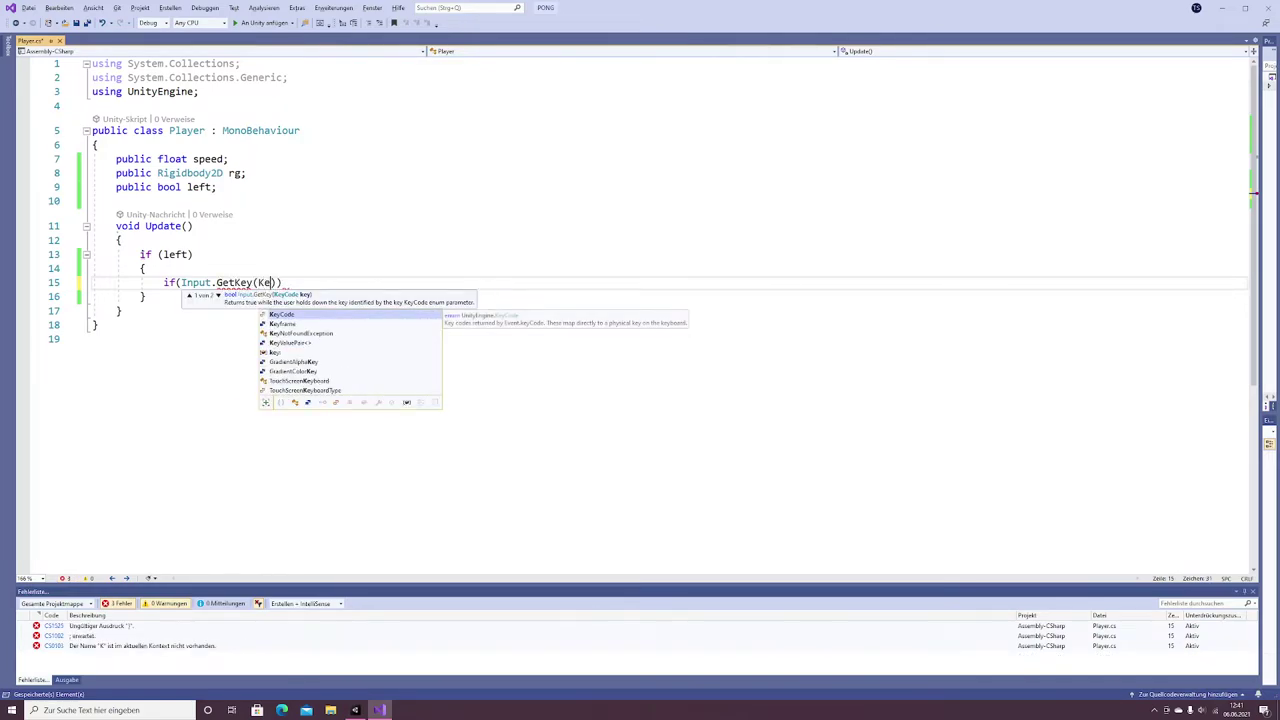
{"action": "type", "text": "yCode.W))"}
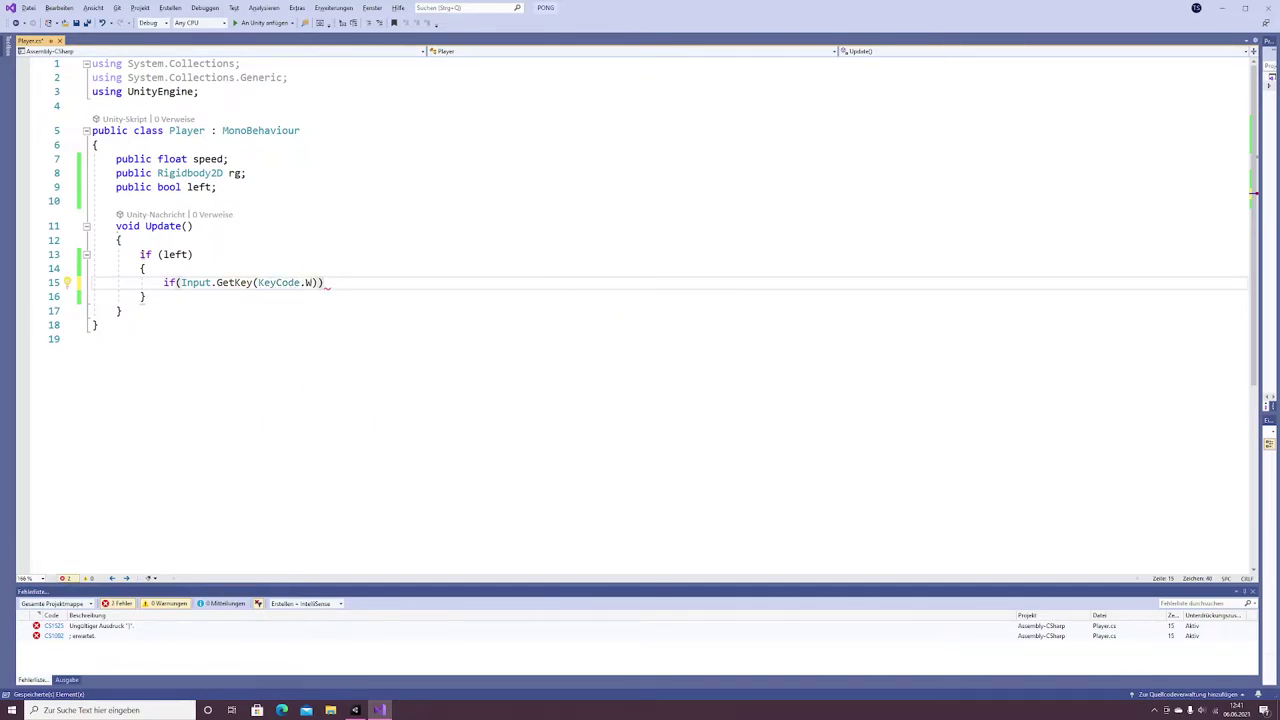
{"action": "type", "text": "{"}
{"action": "key", "text": "Return"}
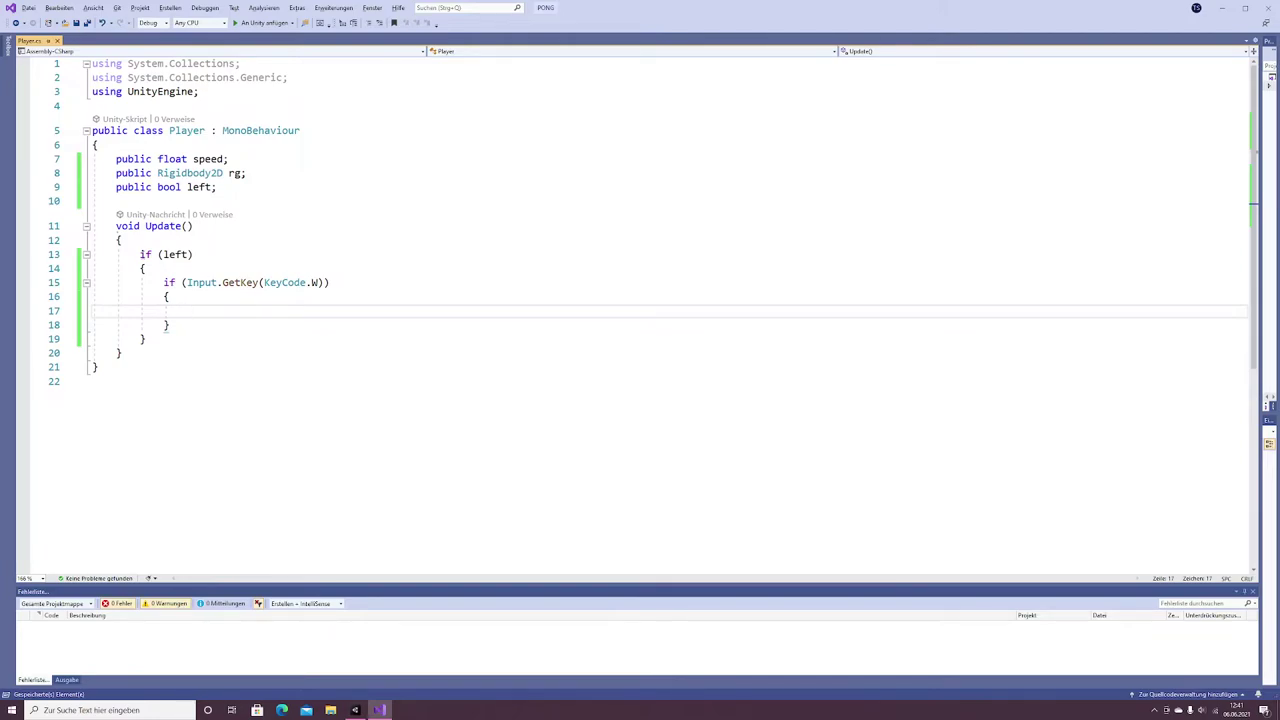
{"action": "type", "text": "r"}
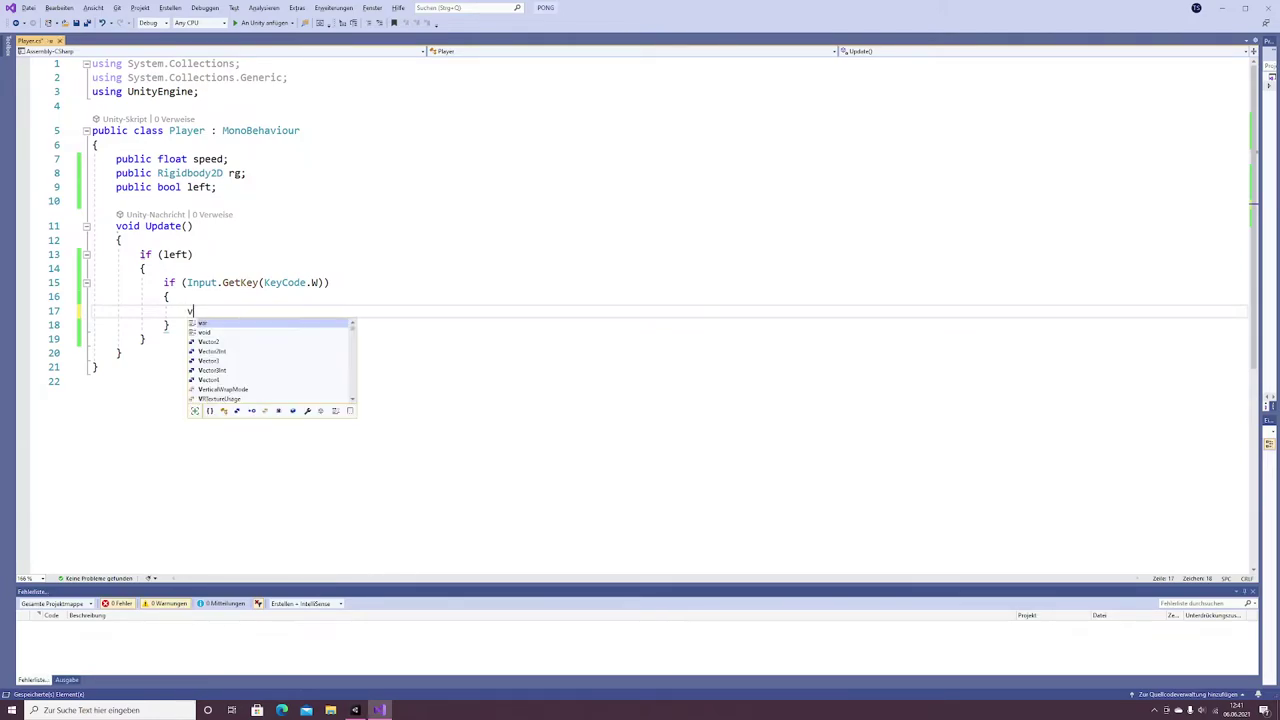
{"action": "type", "text": "g.v"}
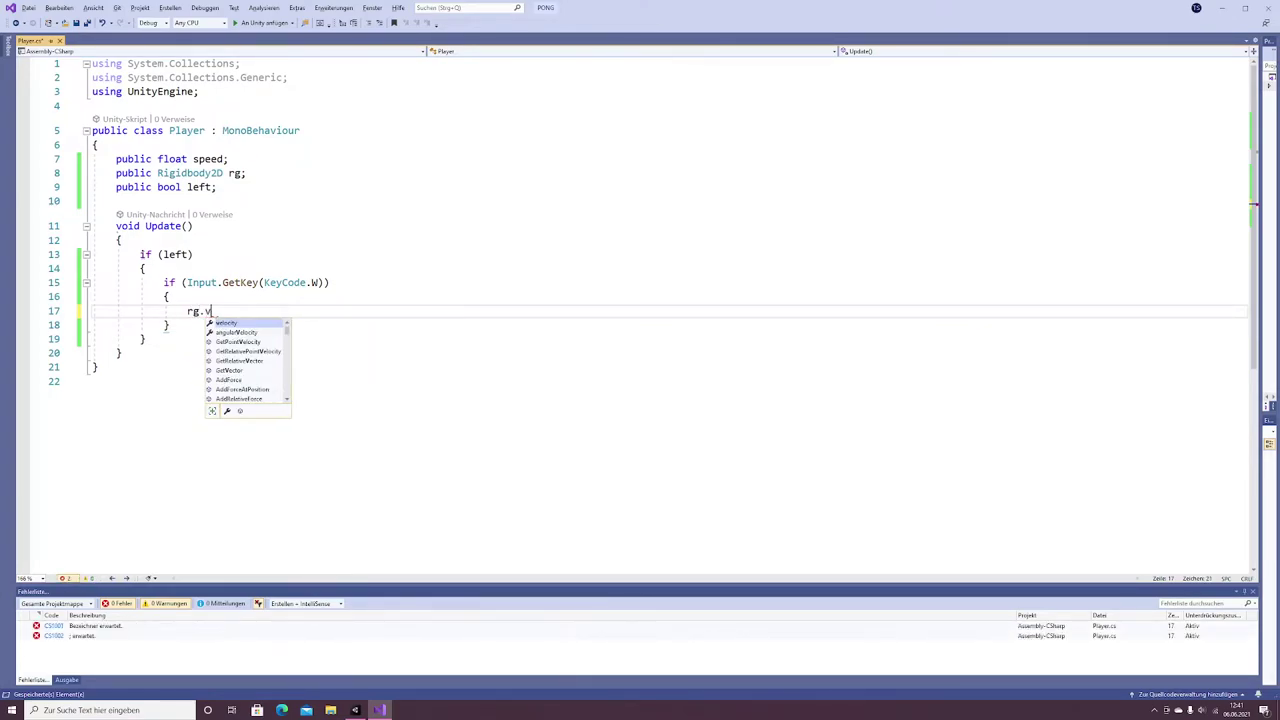
{"action": "type", "text": "e"}
{"action": "key", "text": "Tab"}
{"action": "type", "text": "="}
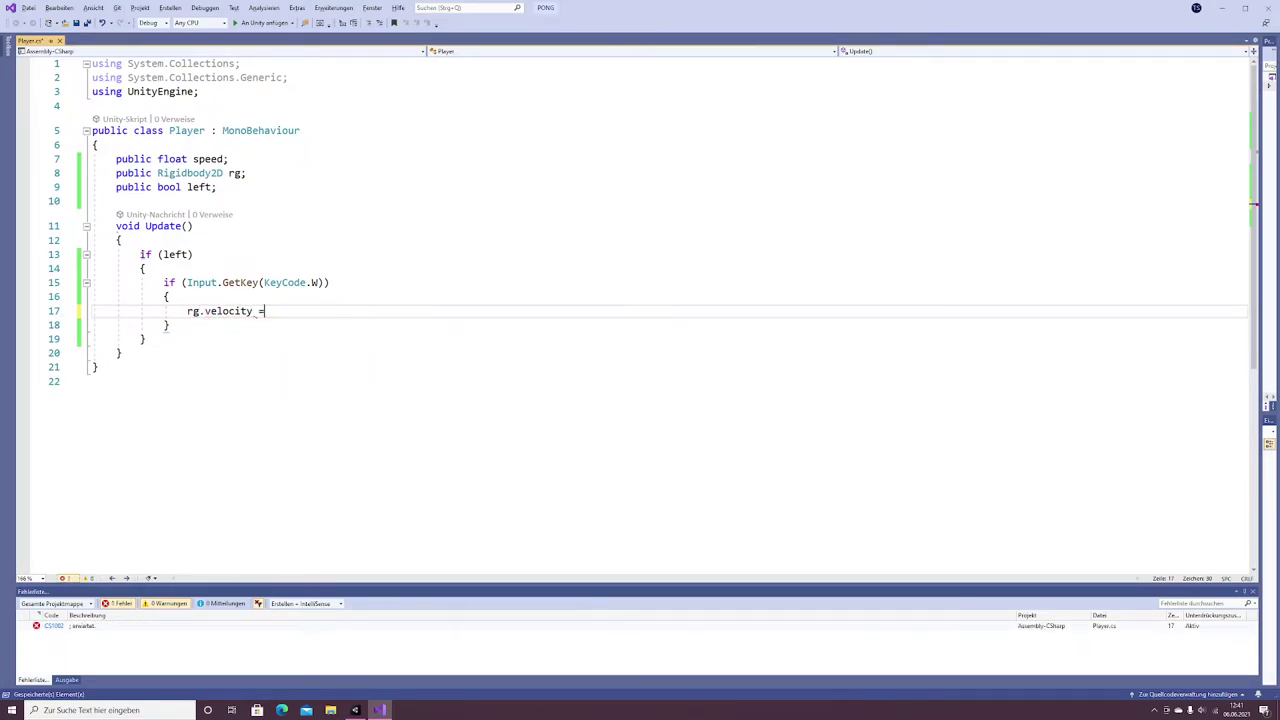
{"action": "type", "text": " new V"}
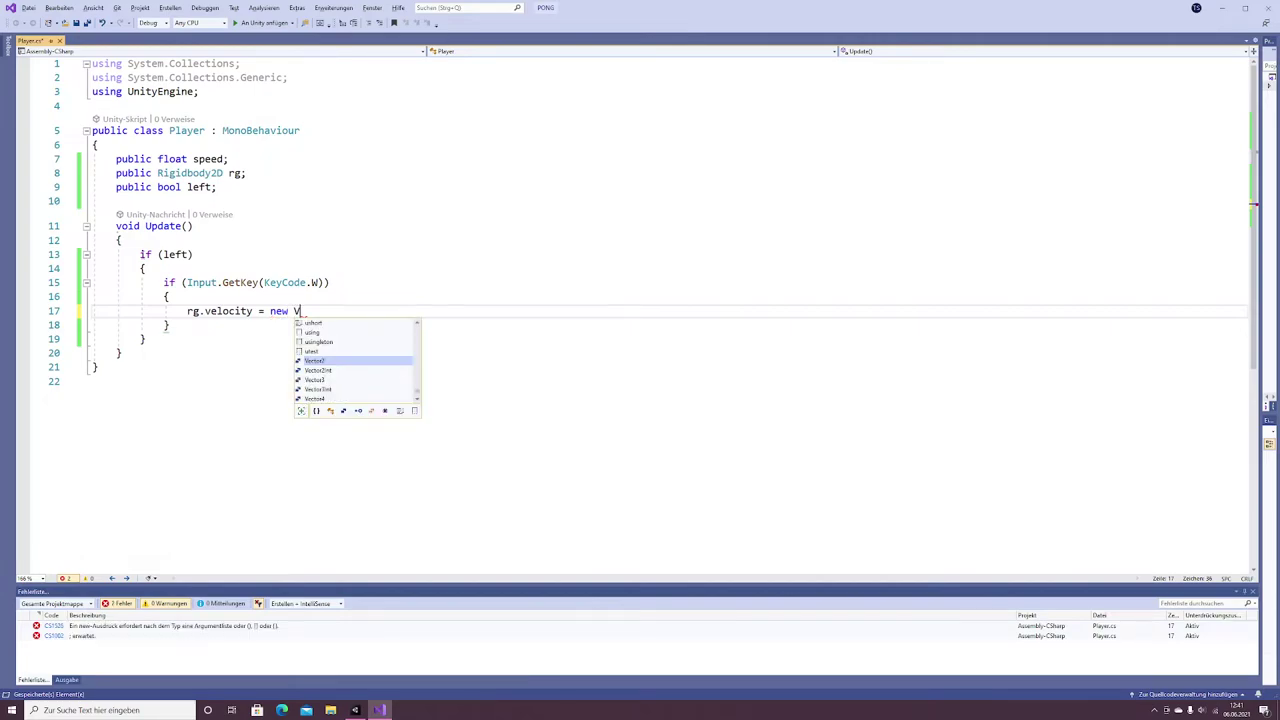
{"action": "type", "text": "ector2("}
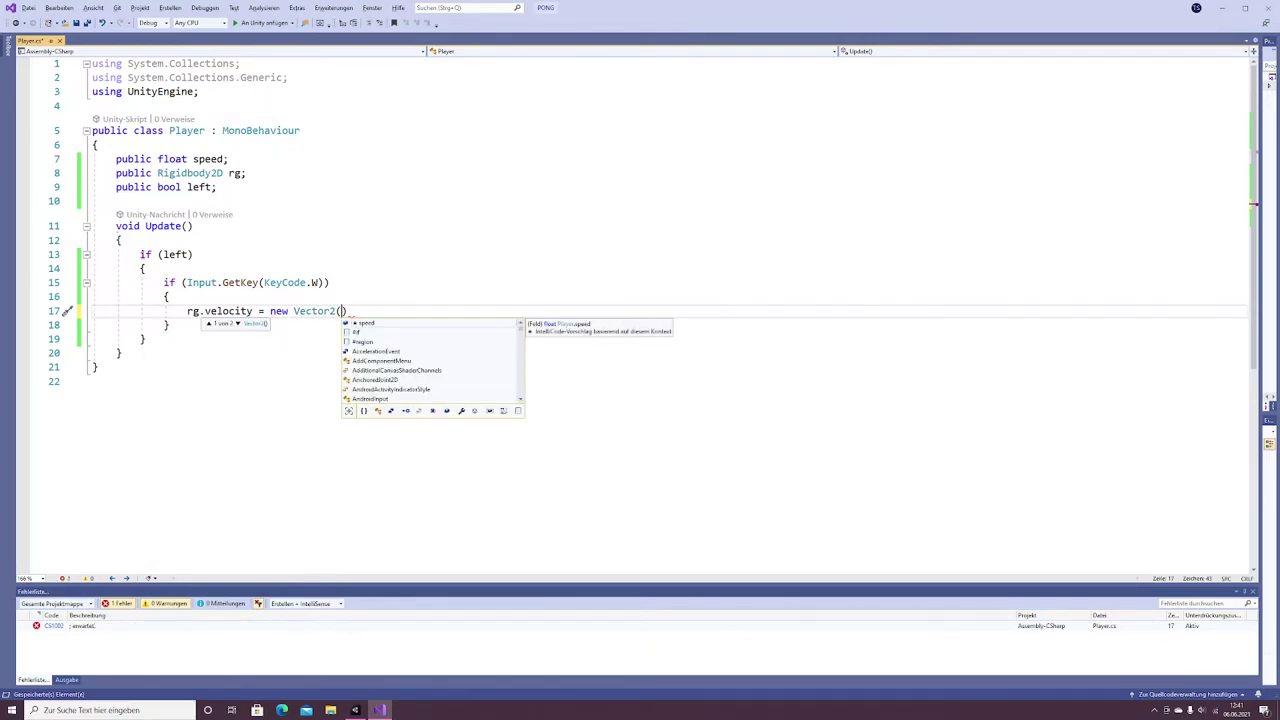
{"action": "type", "text": "0f"}
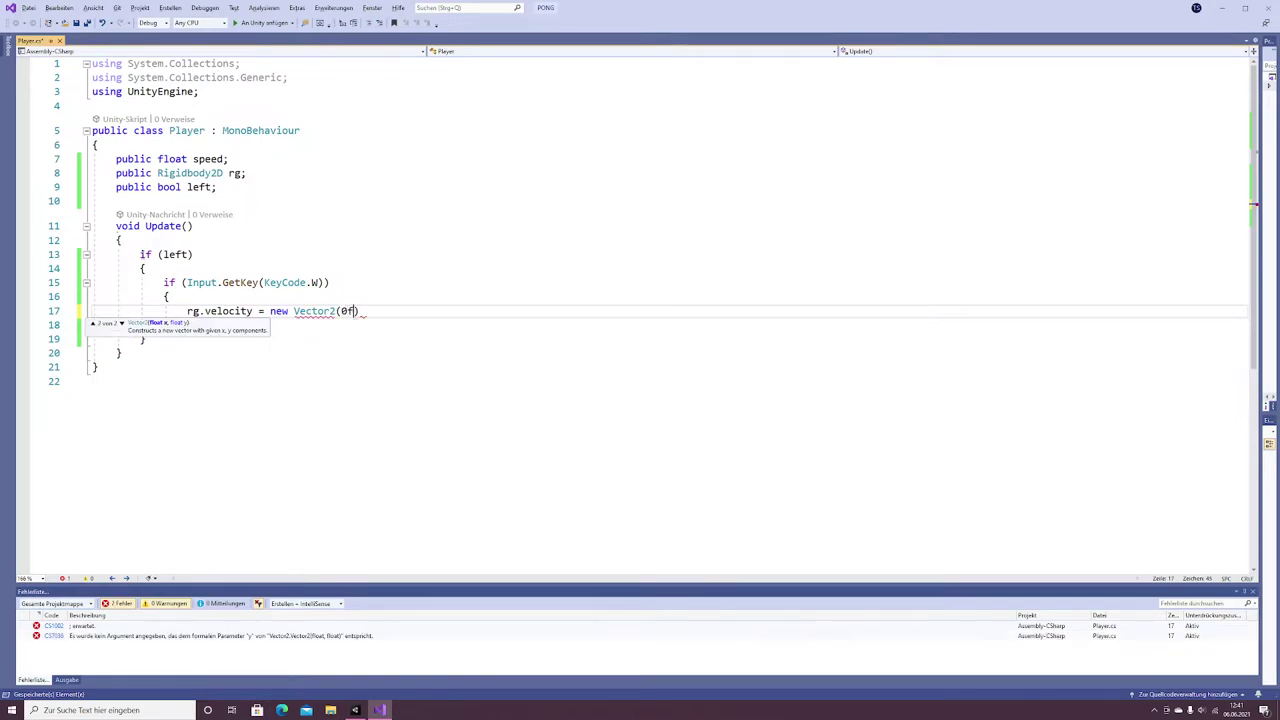
{"action": "type", "text": ";"}
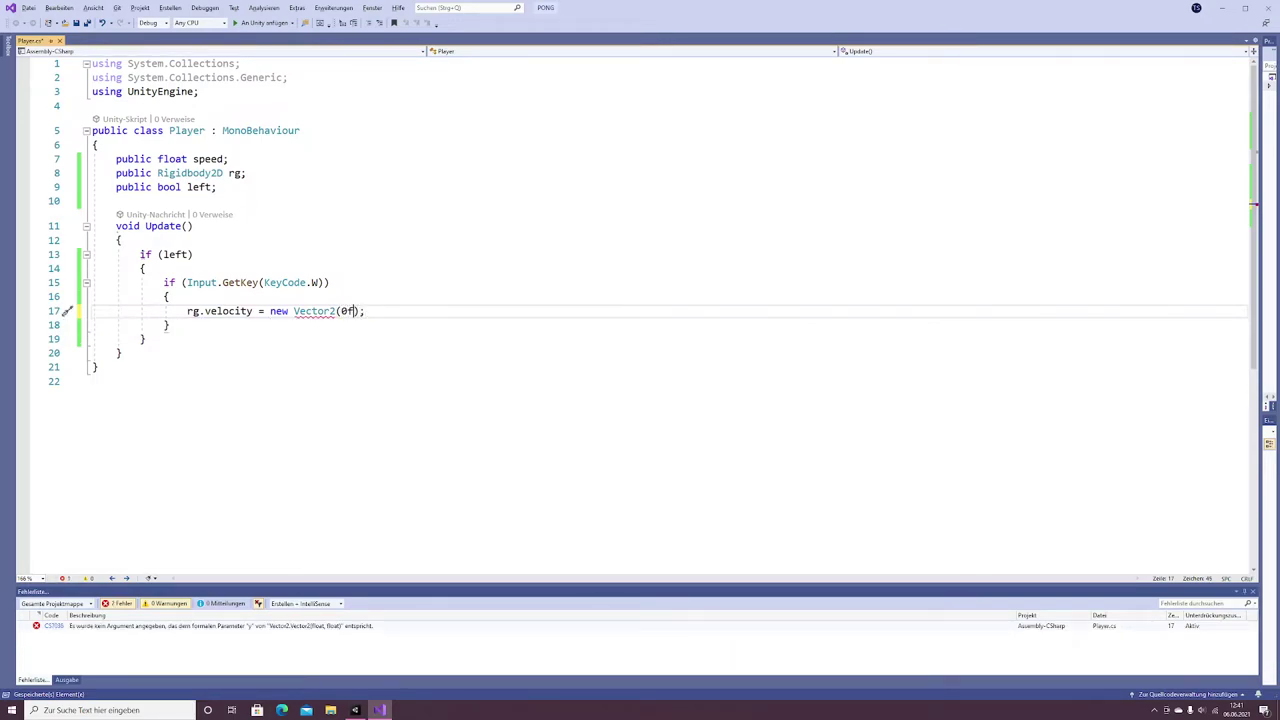
{"action": "type", "text": ",sp"}
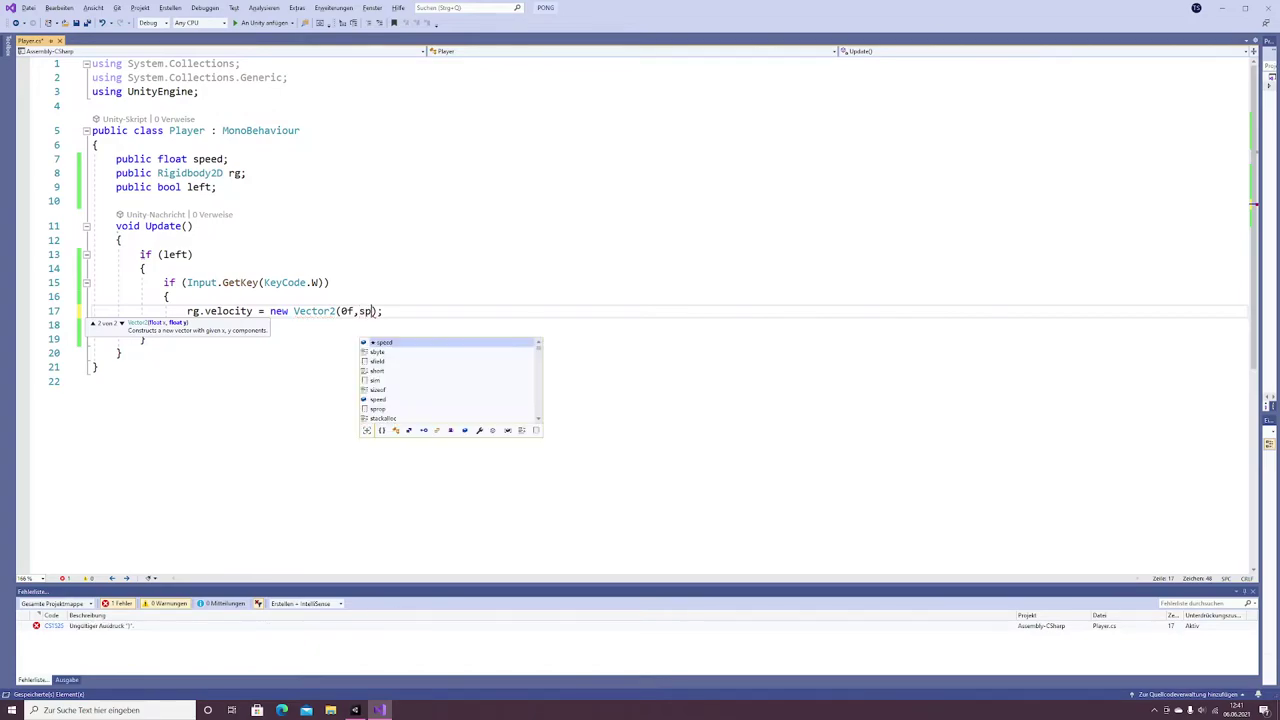
{"action": "type", "text": "eed"}
{"action": "key", "text": "ctrl+s"}
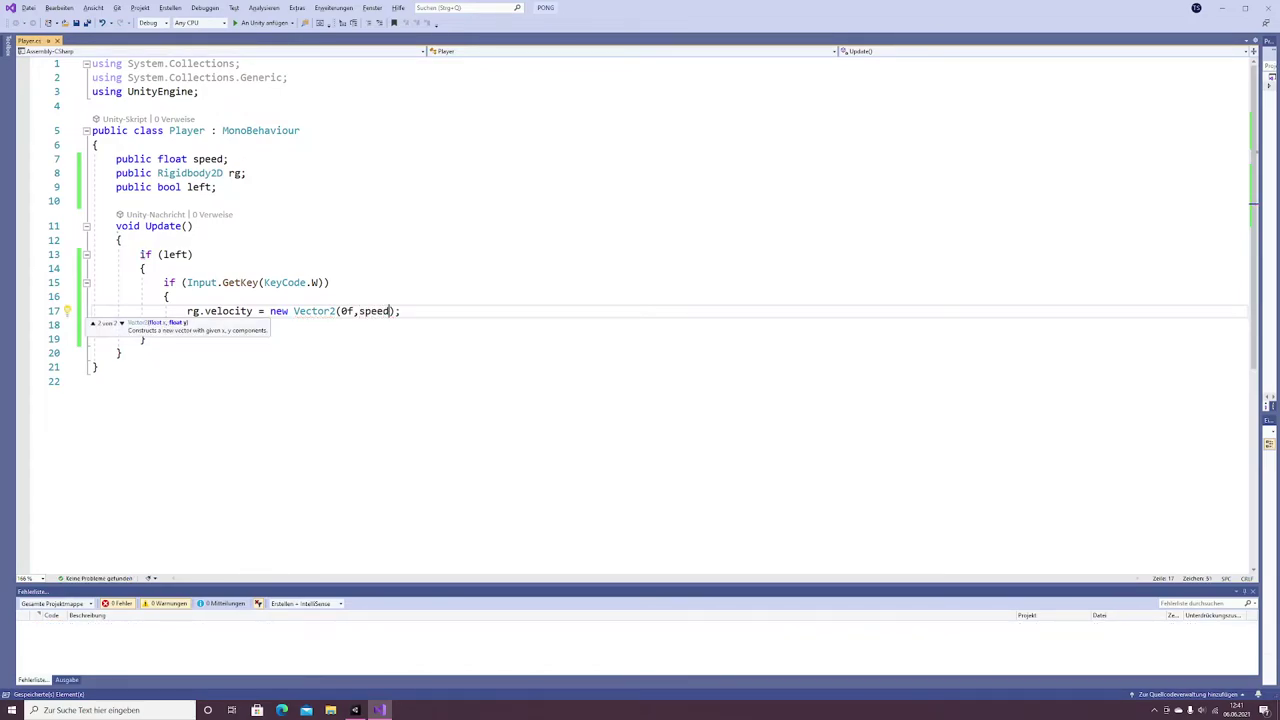
- Duplicate the W-key block as an else-if branch using -speed, and save
{"action": "left_click_drag", "start_coordinate": [170, 325], "coordinate": [165, 283]}
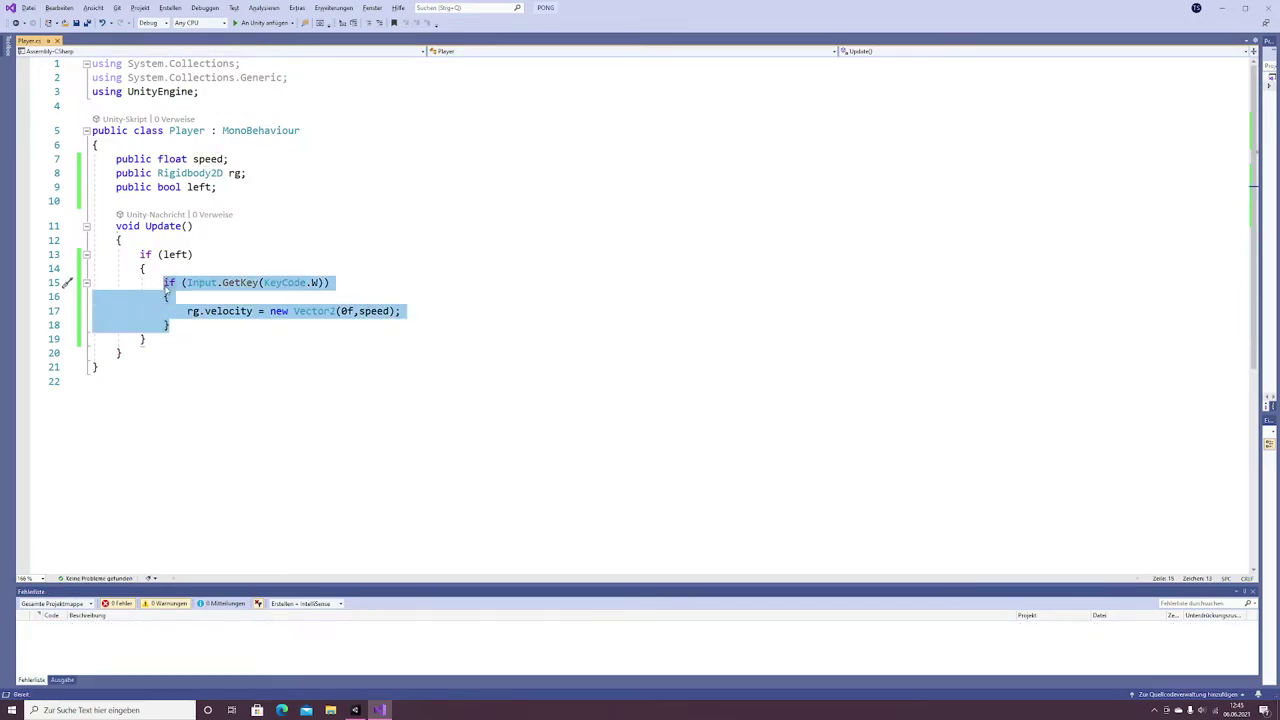
{"action": "key", "text": "ctrl+c"}
{"action": "key", "text": "Right"}
{"action": "type", "text": "else"}
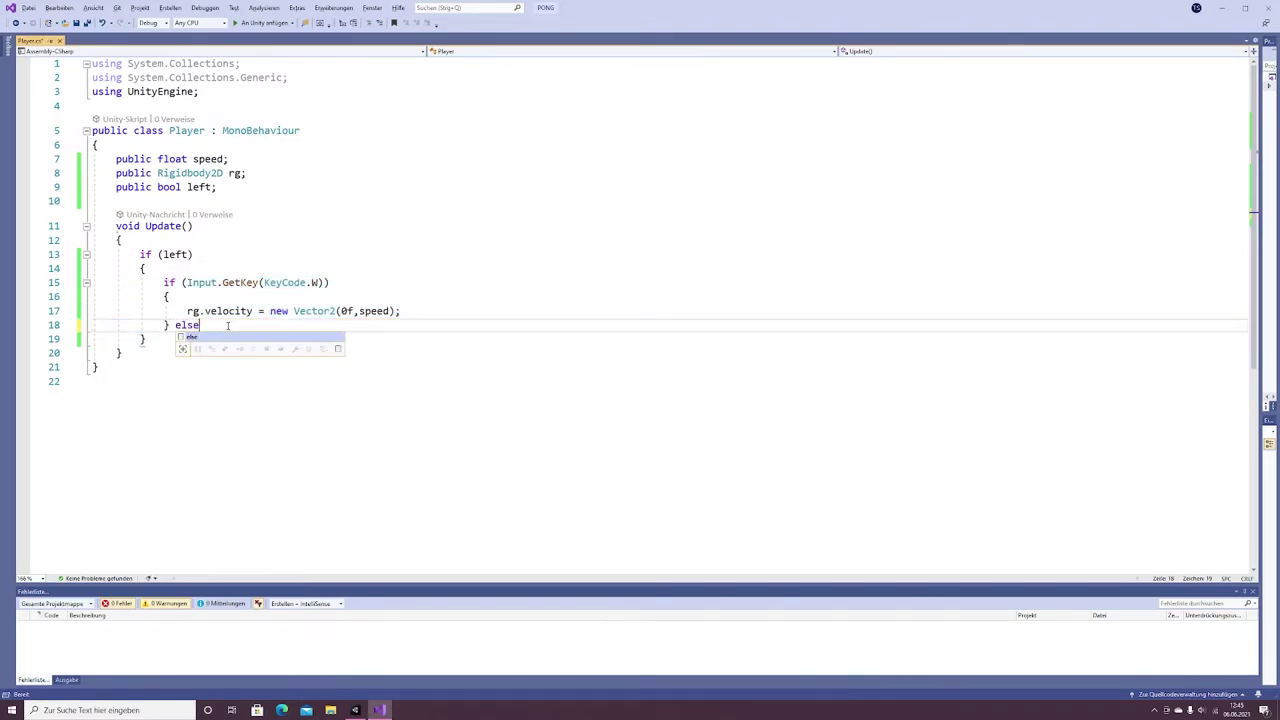
{"action": "key", "text": "ctrl+v"}
{"action": "left_click", "coordinate": [366, 353]}
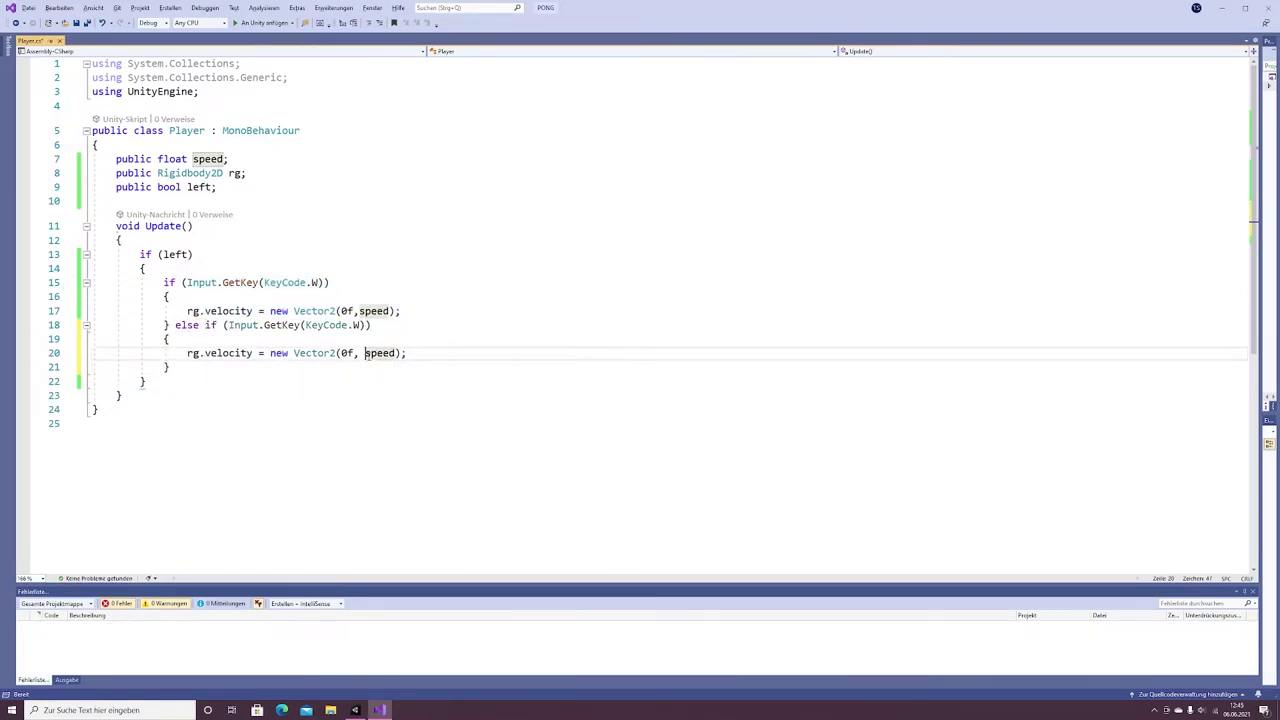
{"action": "type", "text": "-"}
{"action": "key", "text": "ctrl+s"}
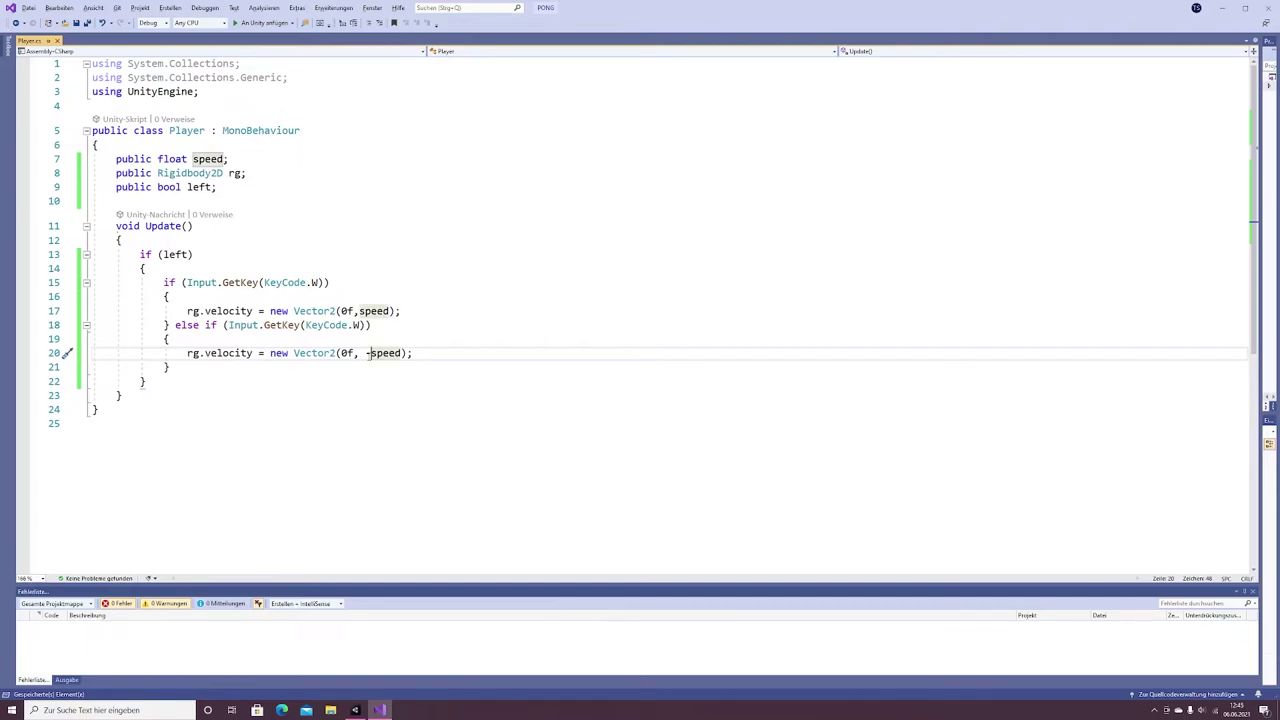
- Copy the left paddle's key-handling block into a new else branch for the right paddle, and save
{"action": "left_click_drag", "start_coordinate": [146, 381], "coordinate": [147, 268]}
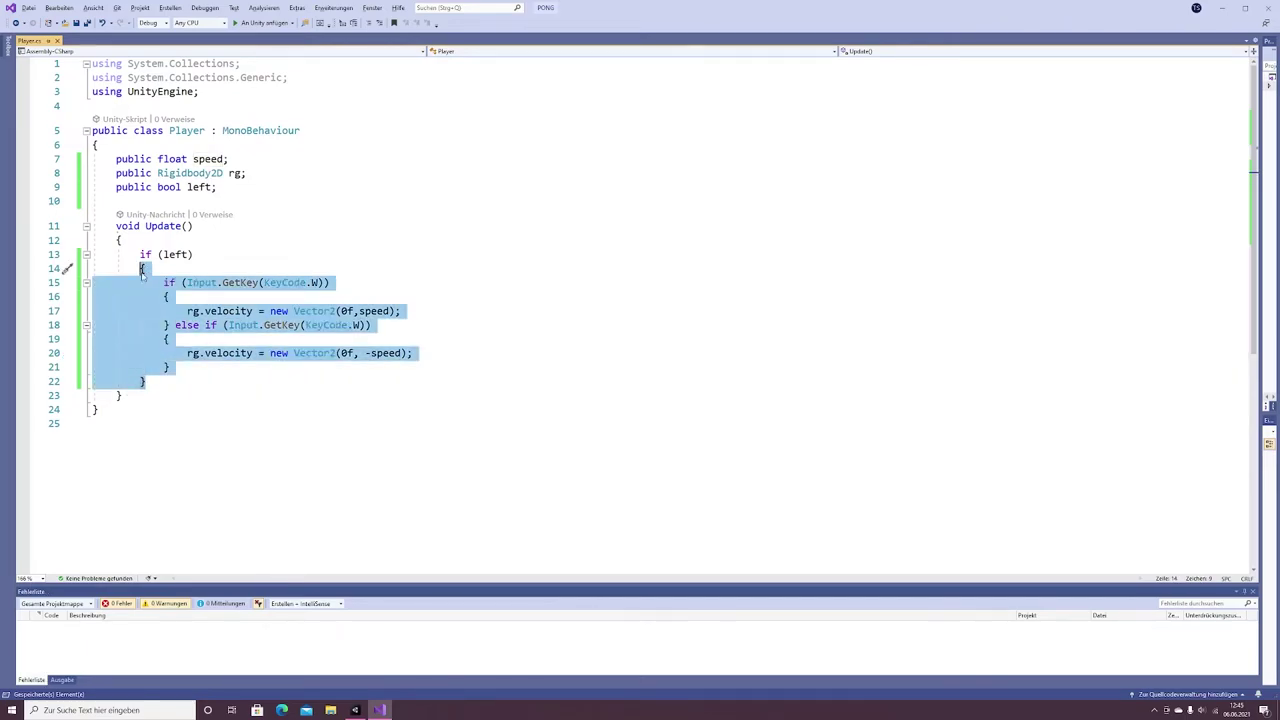
{"action": "key", "text": "ctrl+c"}
{"action": "left_click", "coordinate": [150, 381]}
{"action": "type", "text": "else"}
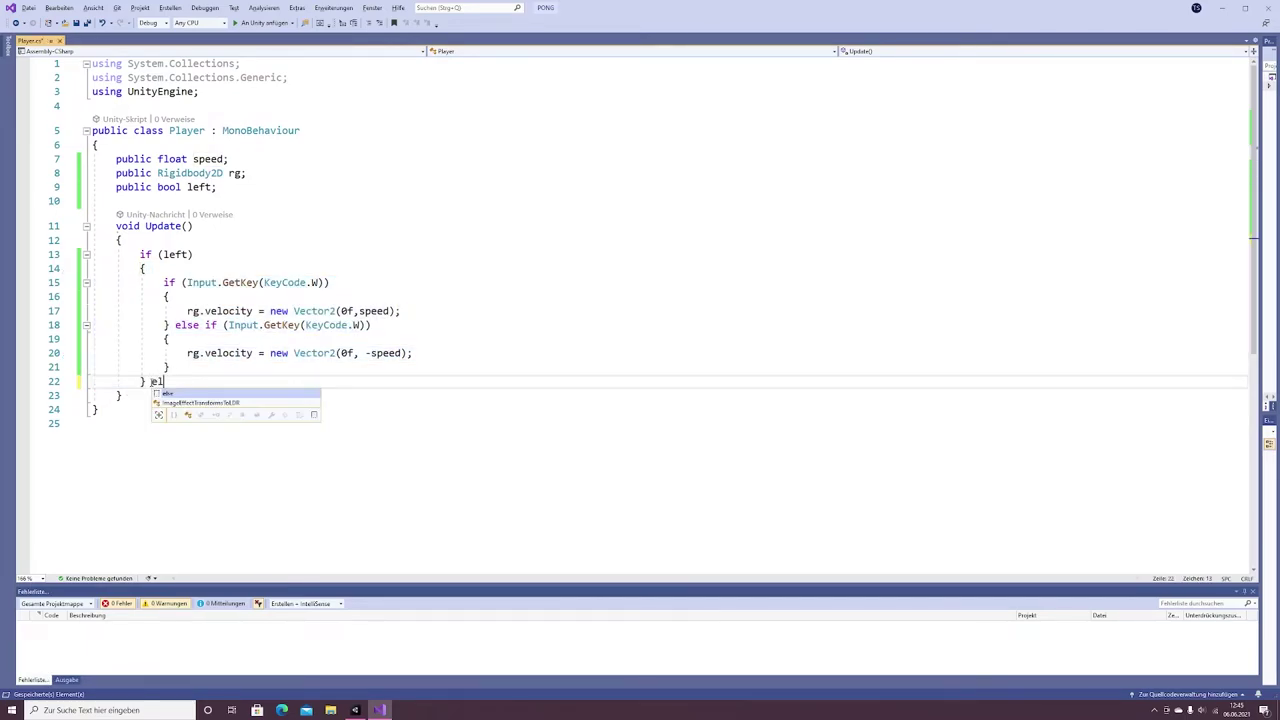
{"action": "key", "text": "Return"}
{"action": "key", "text": "ctrl+v"}
{"action": "key", "text": "ctrl+s"}
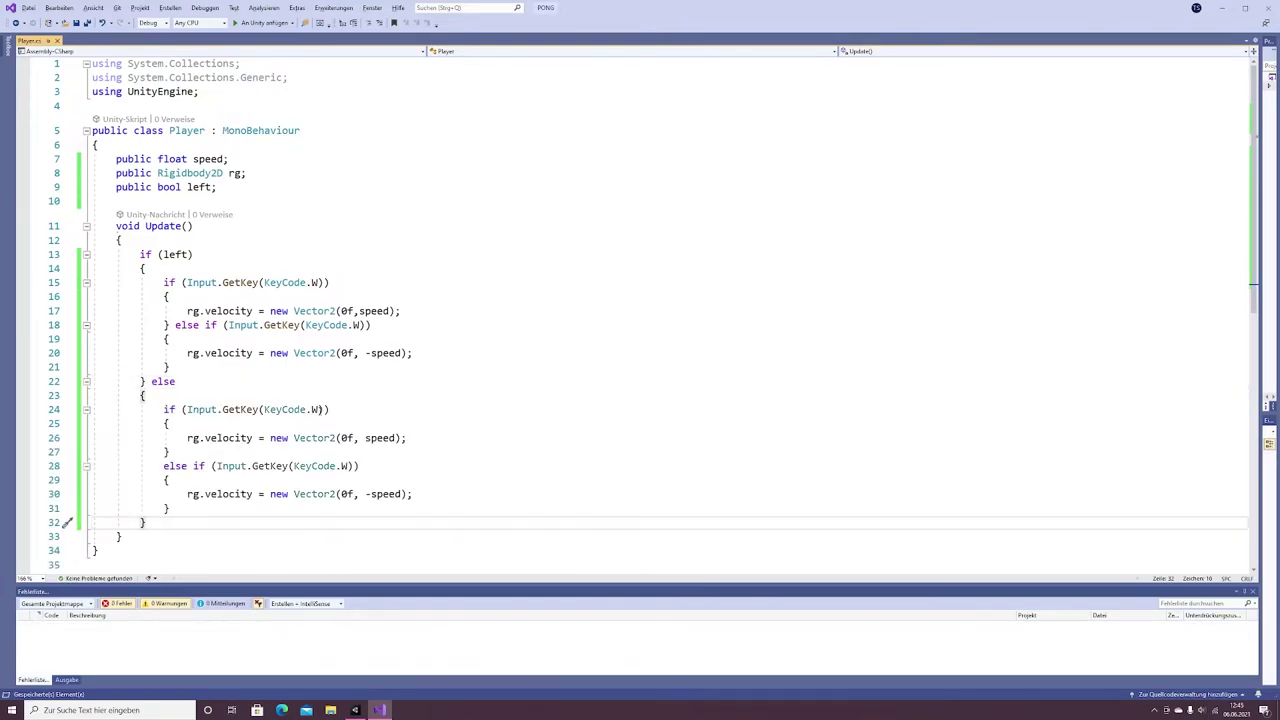
- Change the right paddle's key checks to KeyCode.UpArrow and KeyCode.DownArrow
{"action": "double_click", "coordinate": [318, 409]}
{"action": "type", "text": "UP"}
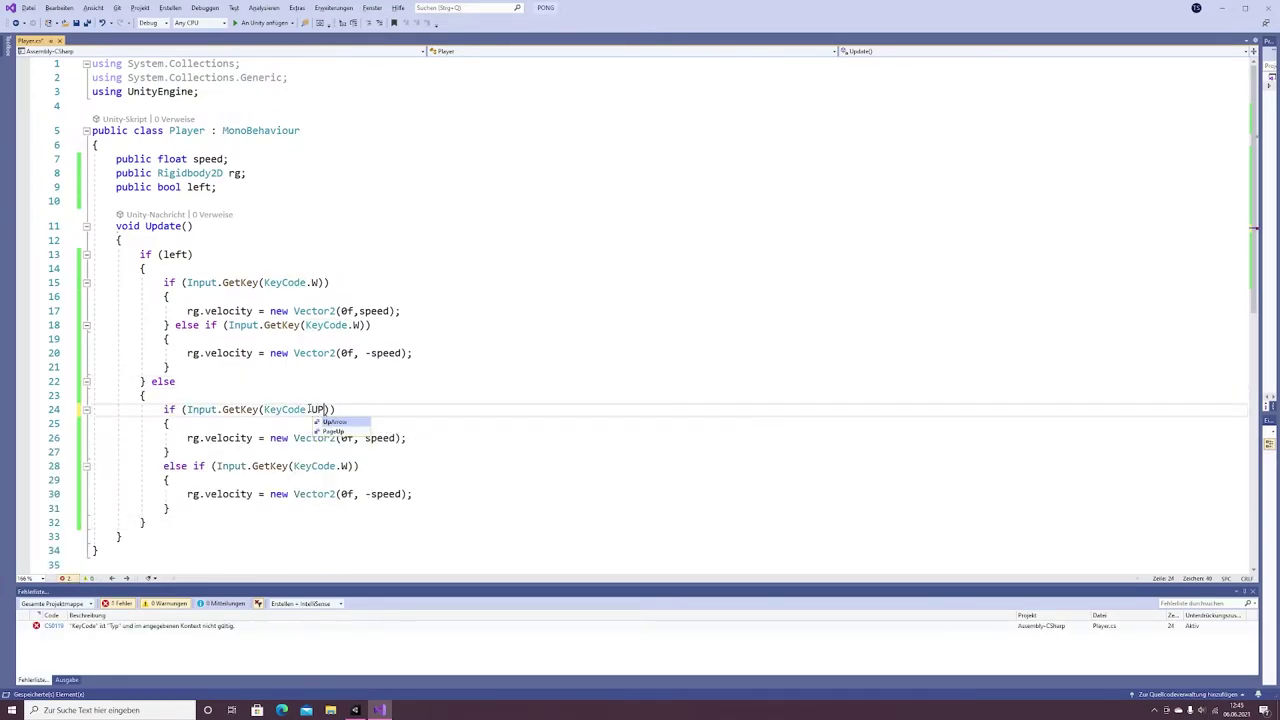
{"action": "key", "text": "Tab"}
{"action": "double_click", "coordinate": [343, 466]}
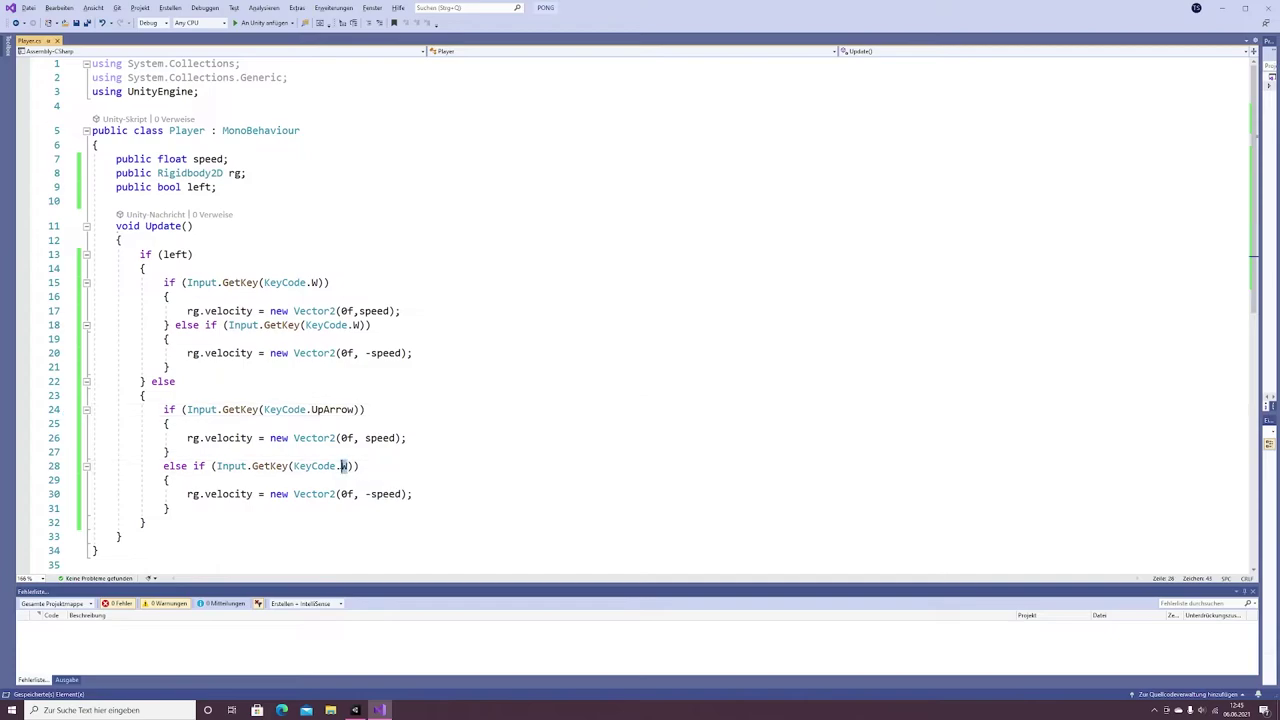
{"action": "type", "text": "Do"}
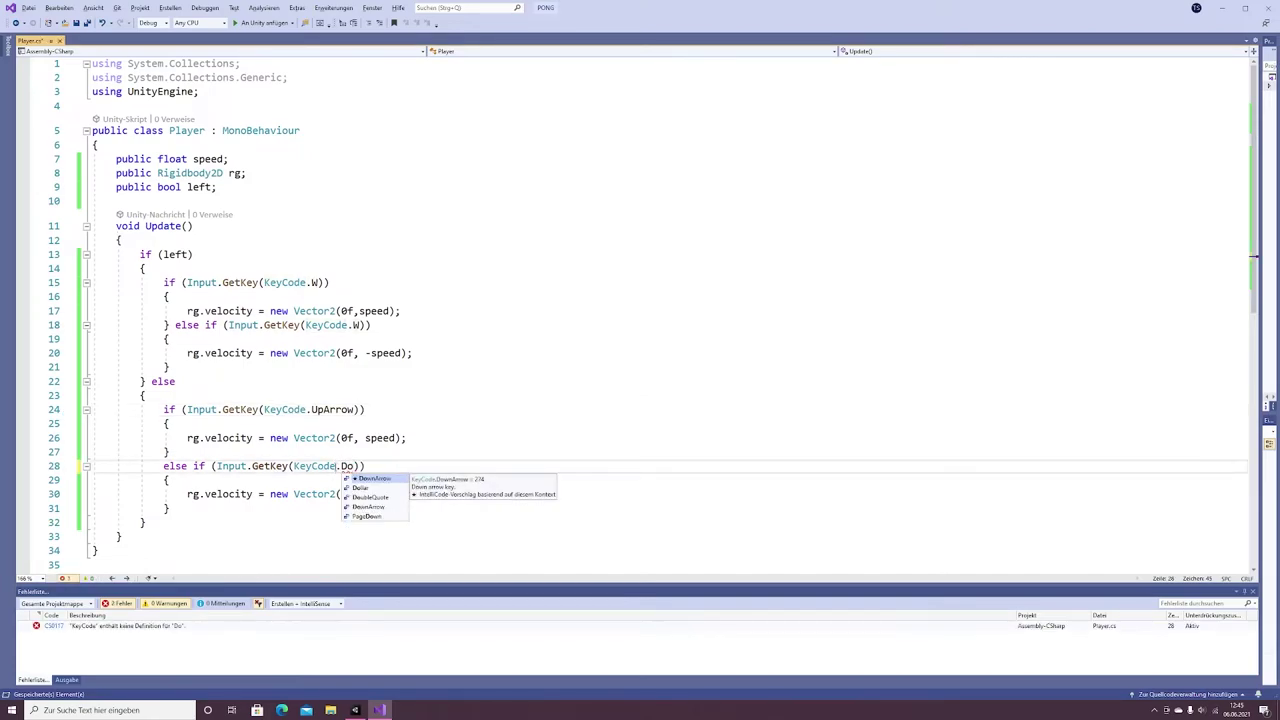
{"action": "key", "text": "Tab"}
- Add an else branch setting rg.velocity to new Vector2(0f, 0f) so the paddle stops when idle
{"action": "left_click", "coordinate": [183, 367]}
{"action": "type", "text": "el"}
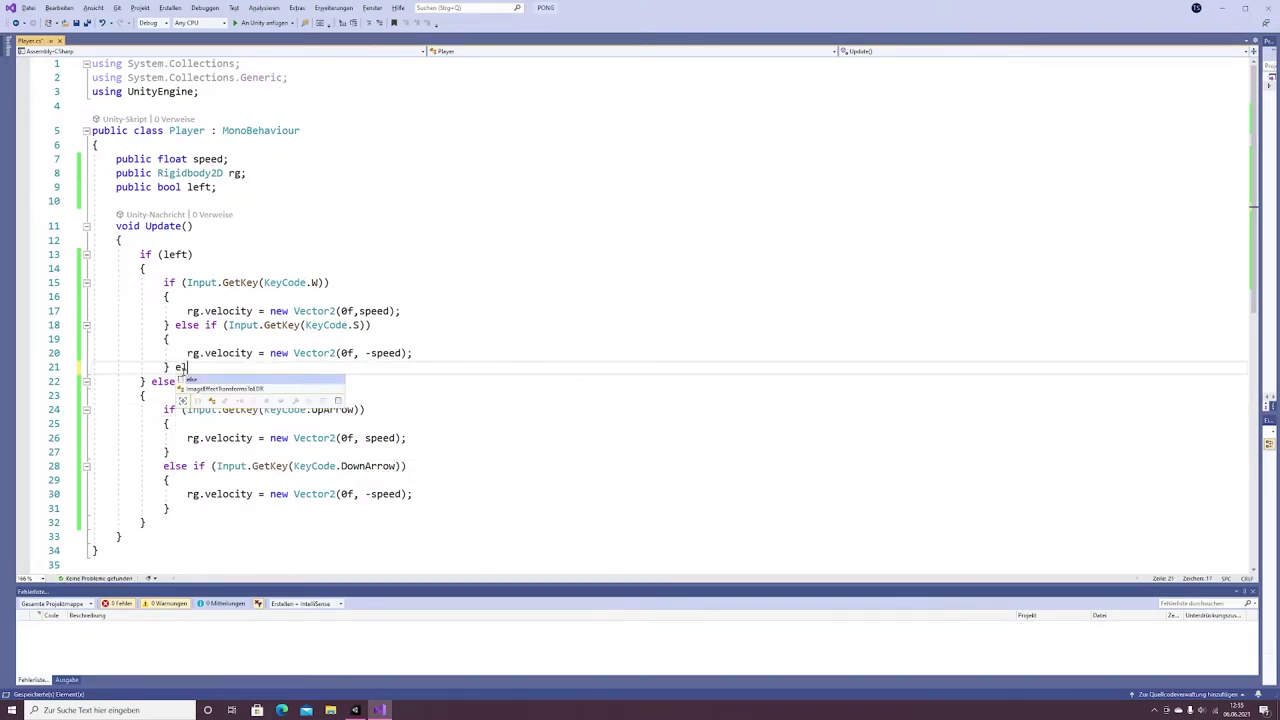
{"action": "type", "text": "se {"}
{"action": "key", "text": "Return"}
{"action": "left_click_drag", "start_coordinate": [187, 353], "coordinate": [446, 358]}
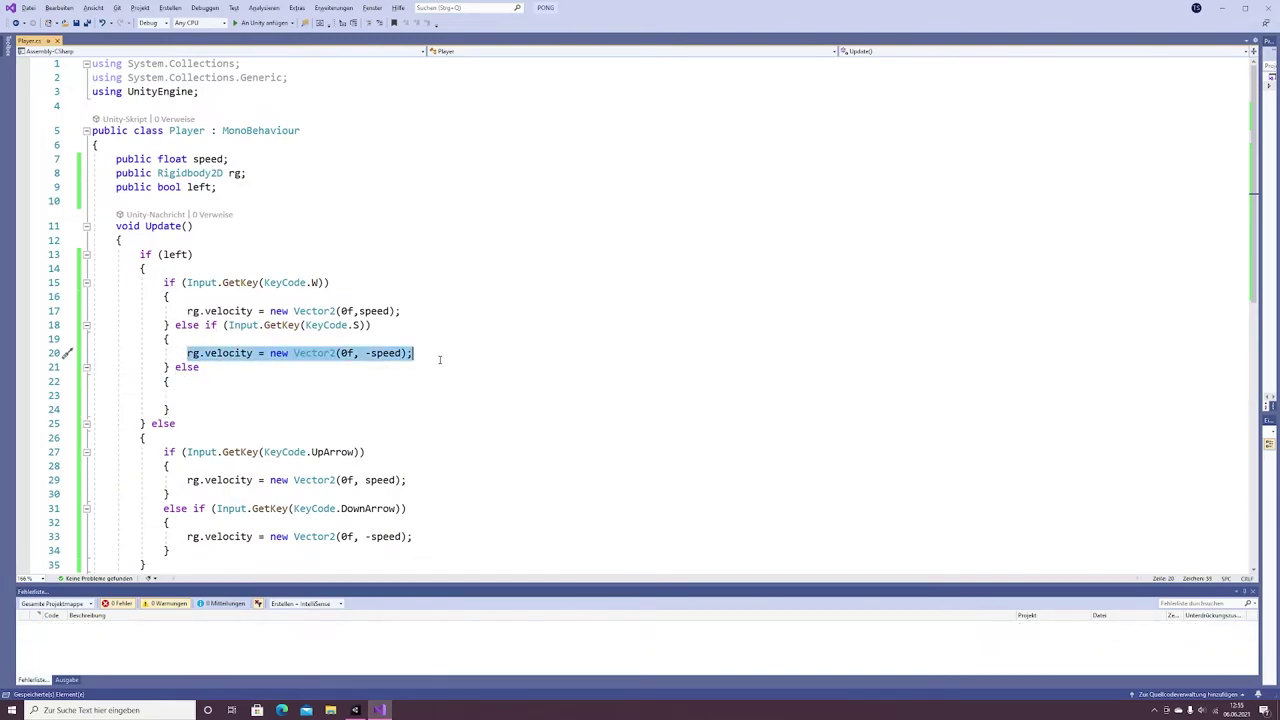
{"action": "key", "text": "ctrl+c"}
{"action": "left_click", "coordinate": [303, 395]}
{"action": "key", "text": "ctrl+v"}
{"action": "key", "text": "BackSpace"}
{"action": "key", "text": "BackSpace"}
{"action": "key", "text": "BackSpace"}
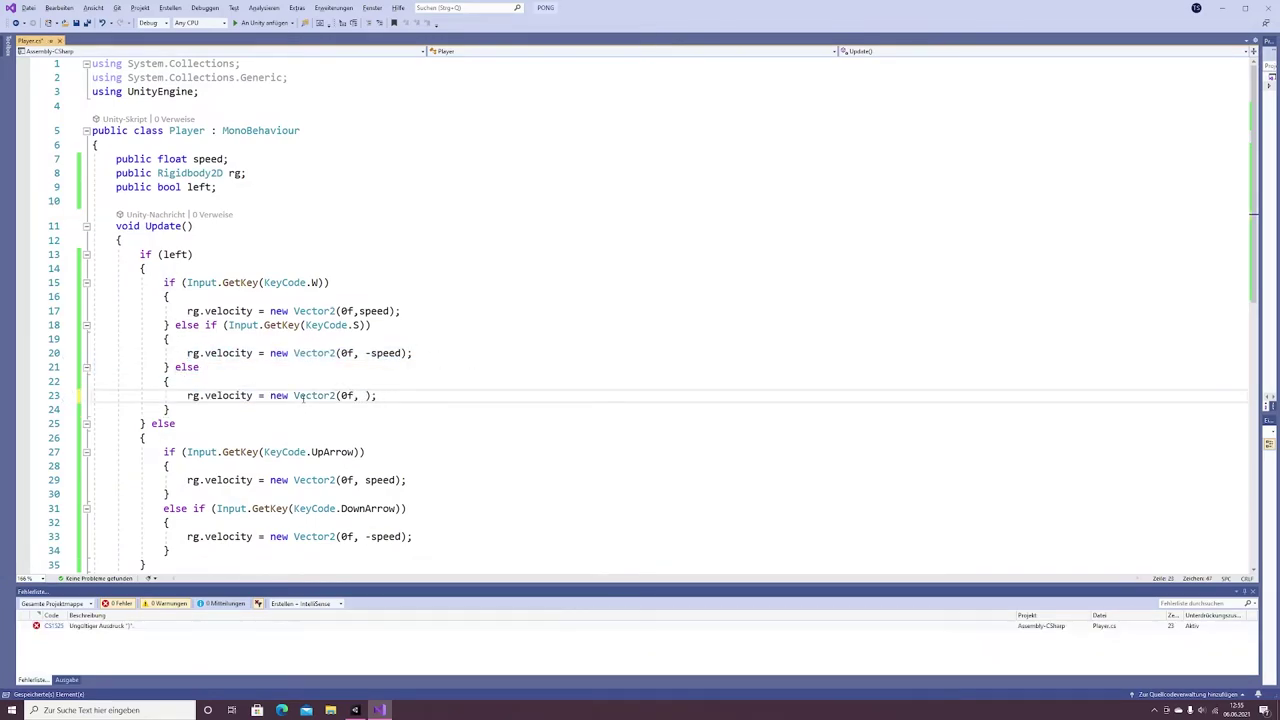
{"action": "type", "text": "0f"}
{"action": "left_click_drag", "start_coordinate": [170, 410], "coordinate": [175, 367]}
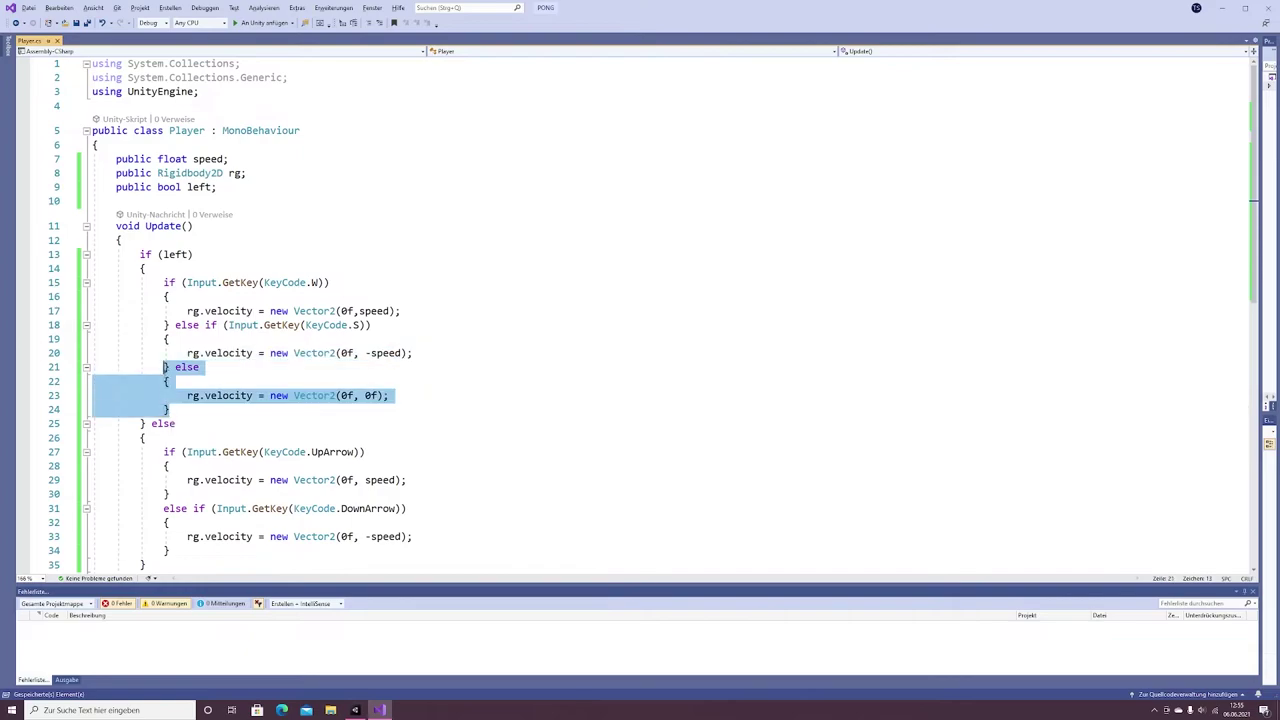
- Switch back to Unity and drag the Player script toward the paddles
{"action": "left_click", "coordinate": [175, 555]}
{"action": "scroll", "coordinate": [175, 555], "scroll_direction": "down", "scroll_amount": 1}
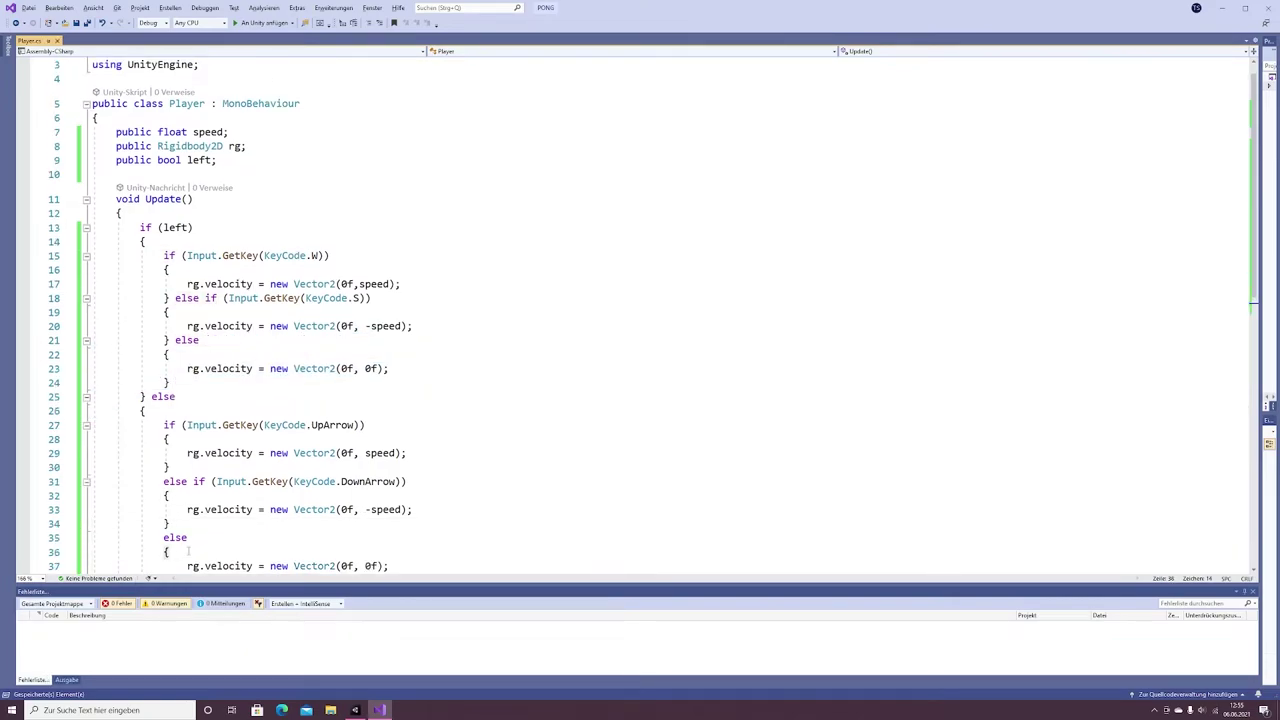
{"action": "key", "text": "alt+Tab"}
{"action": "left_click_drag", "start_coordinate": [247, 484], "coordinate": [312, 485]}
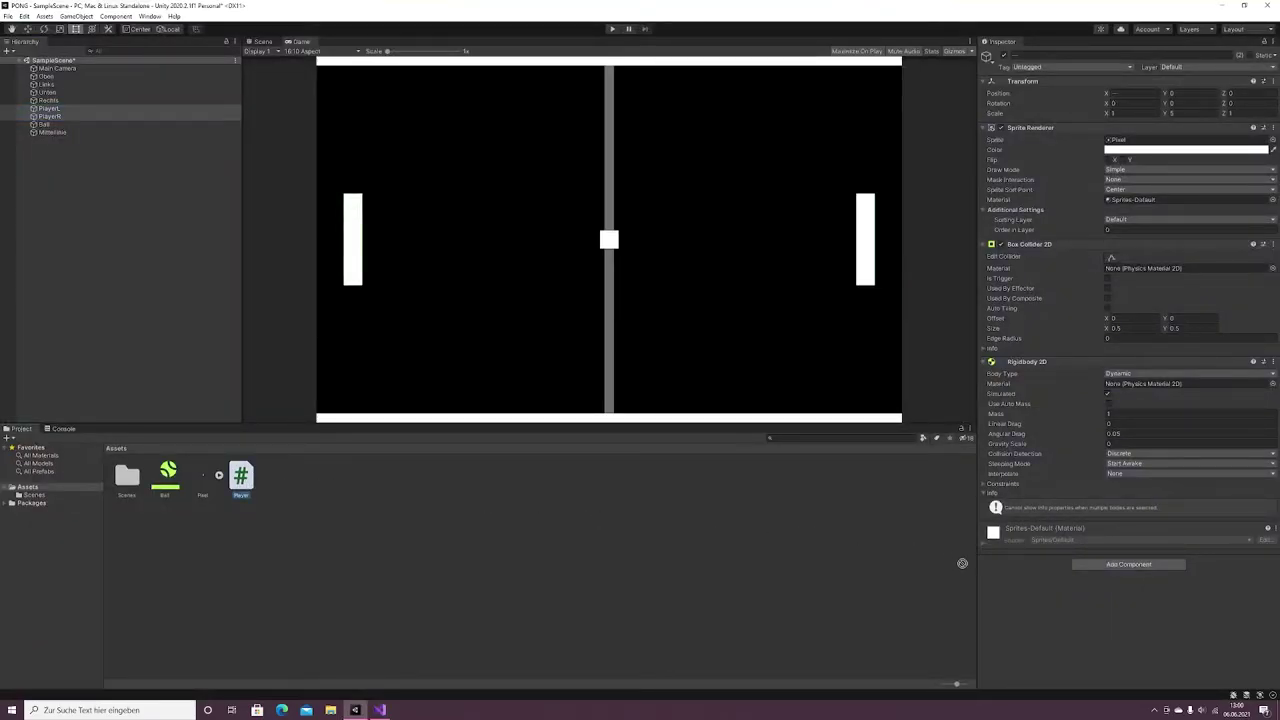
- Add the Player script to both paddles with Speed 2.5 and Rg linked to their Rigidbody 2D
{"action": "left_click_drag", "start_coordinate": [962, 563], "coordinate": [1006, 588]}
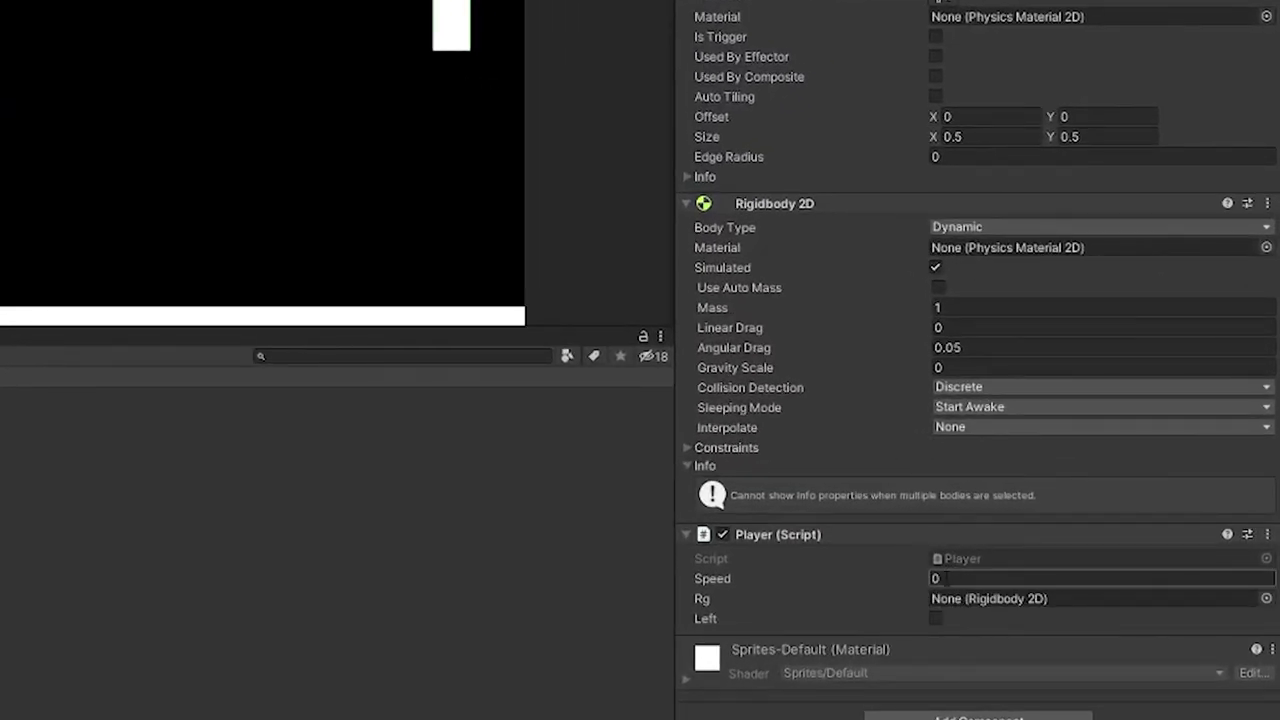
{"action": "left_click", "coordinate": [936, 578]}
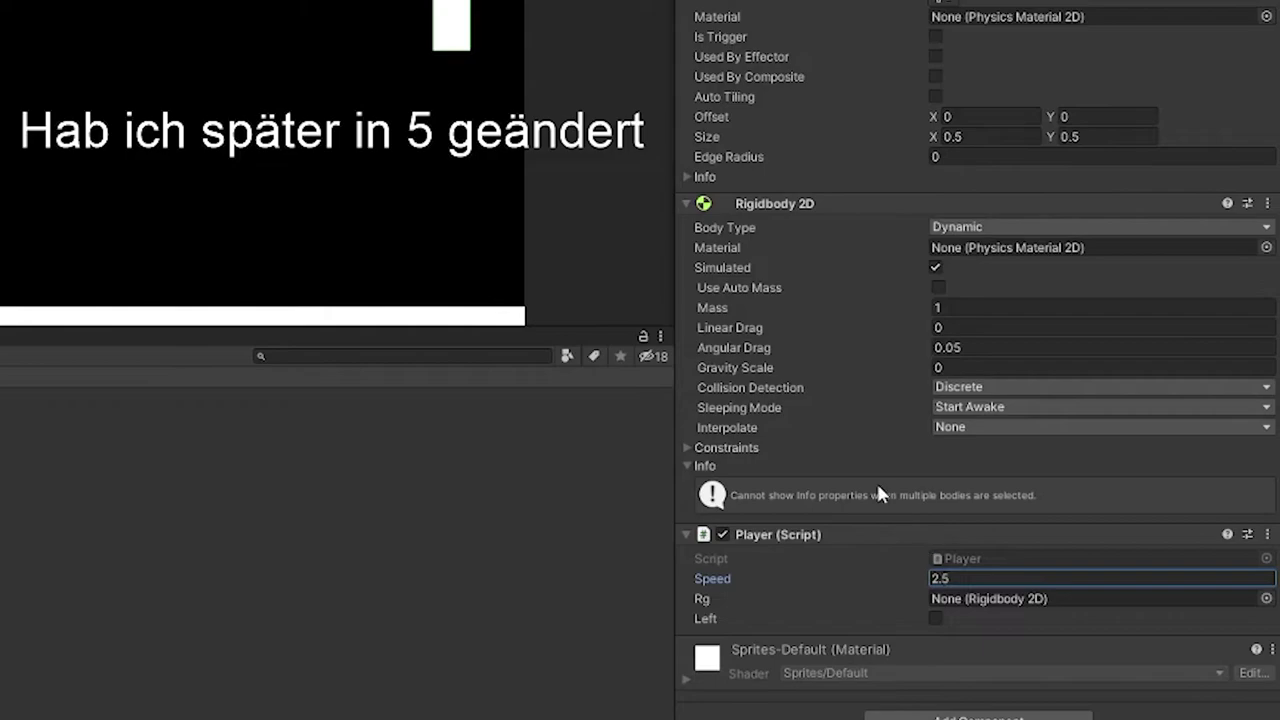
{"action": "left_click_drag", "start_coordinate": [843, 204], "coordinate": [1003, 600]}
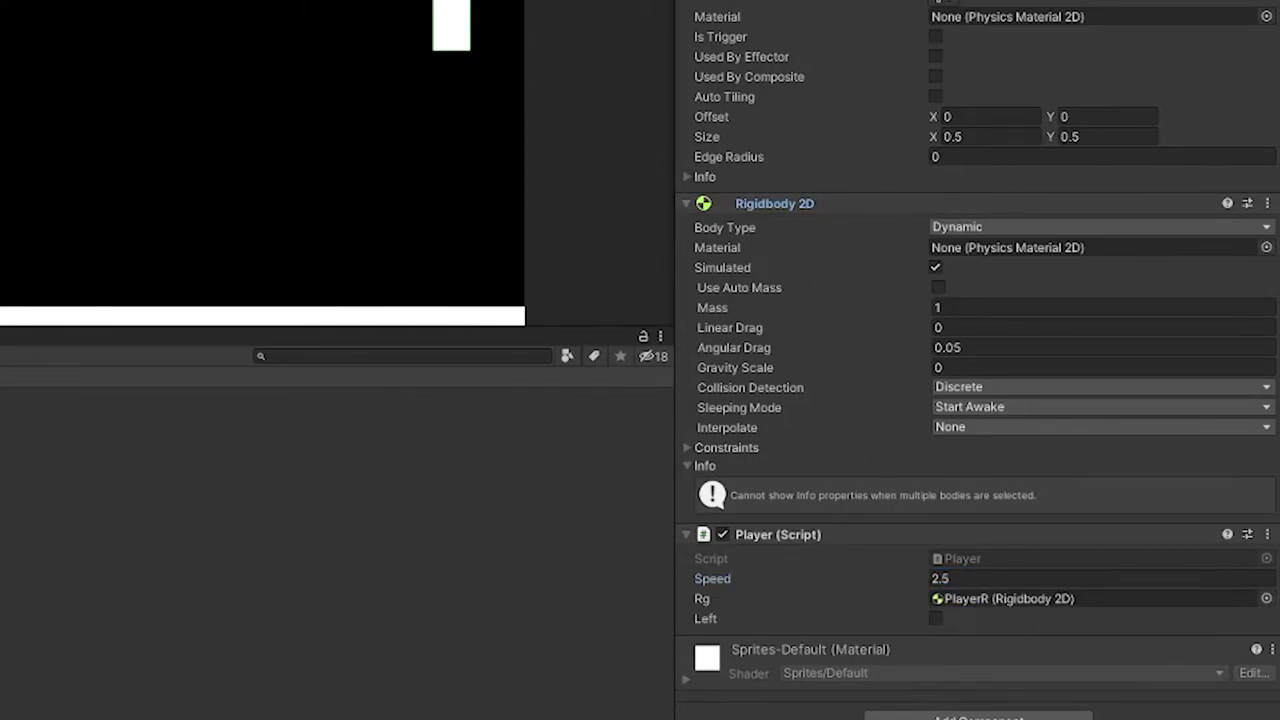
{"action": "left_click", "coordinate": [487, 496]}
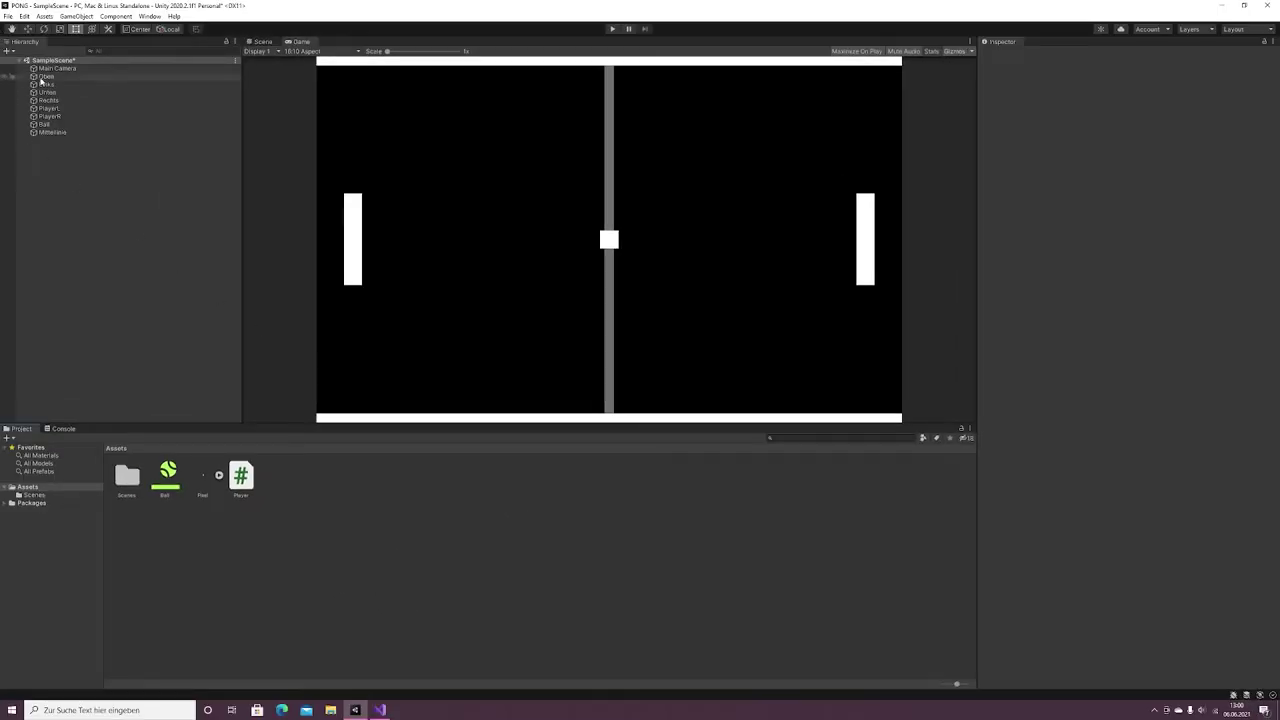
{"action": "left_click", "coordinate": [47, 108]}
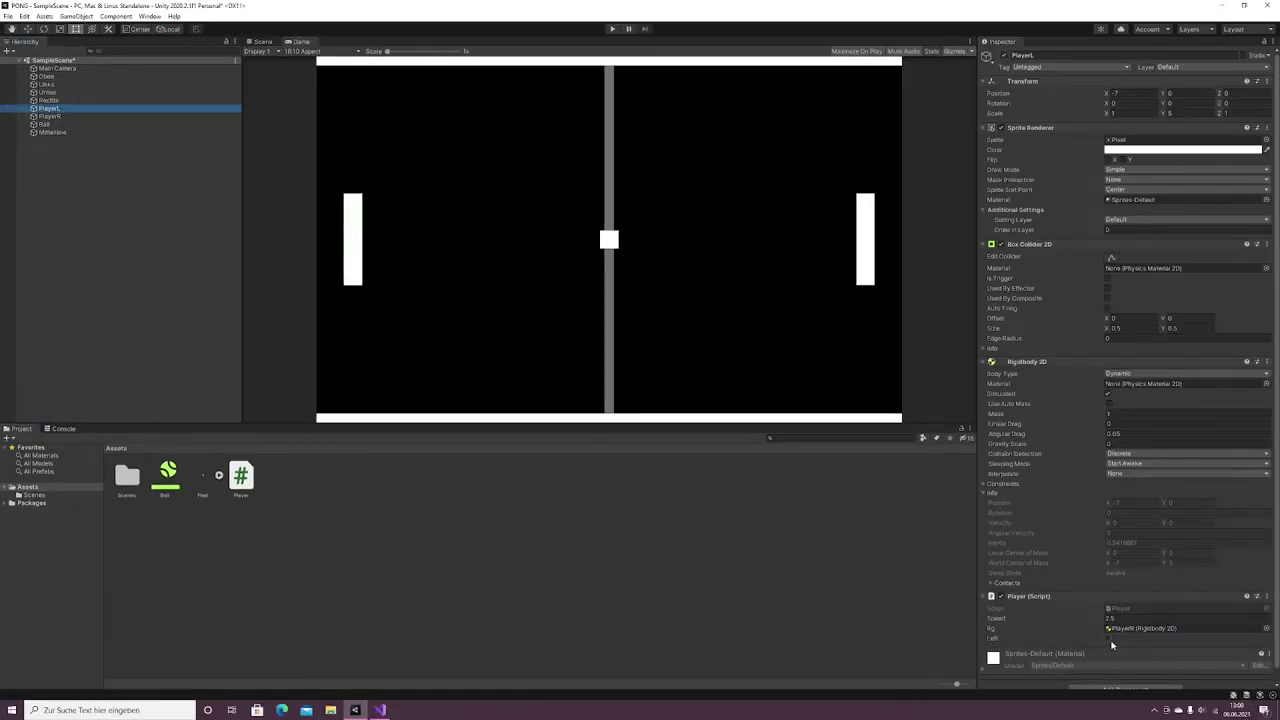
- Tick Left on PlayerL, then play-test the paddles with Up, W and S keys and stop
{"action": "left_click", "coordinate": [1107, 638]}
{"action": "left_click", "coordinate": [612, 29]}
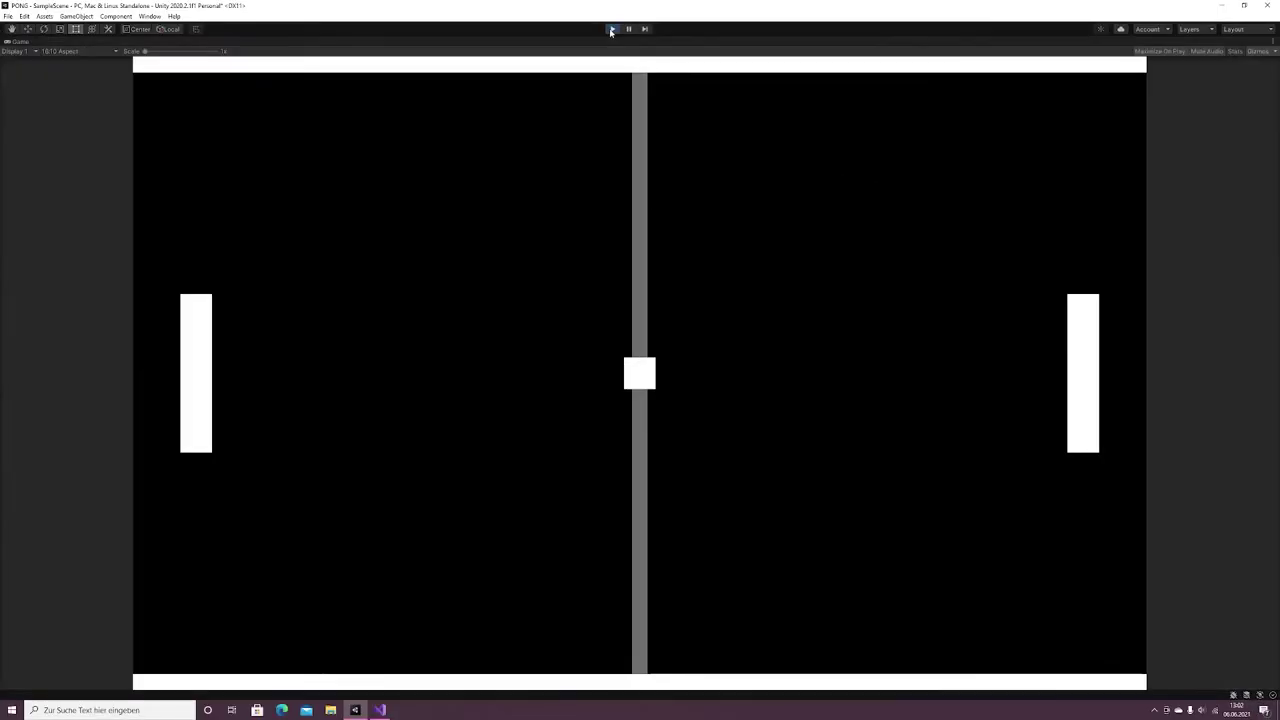
{"action": "key", "text": "Up"}
{"action": "key", "text": "w"}
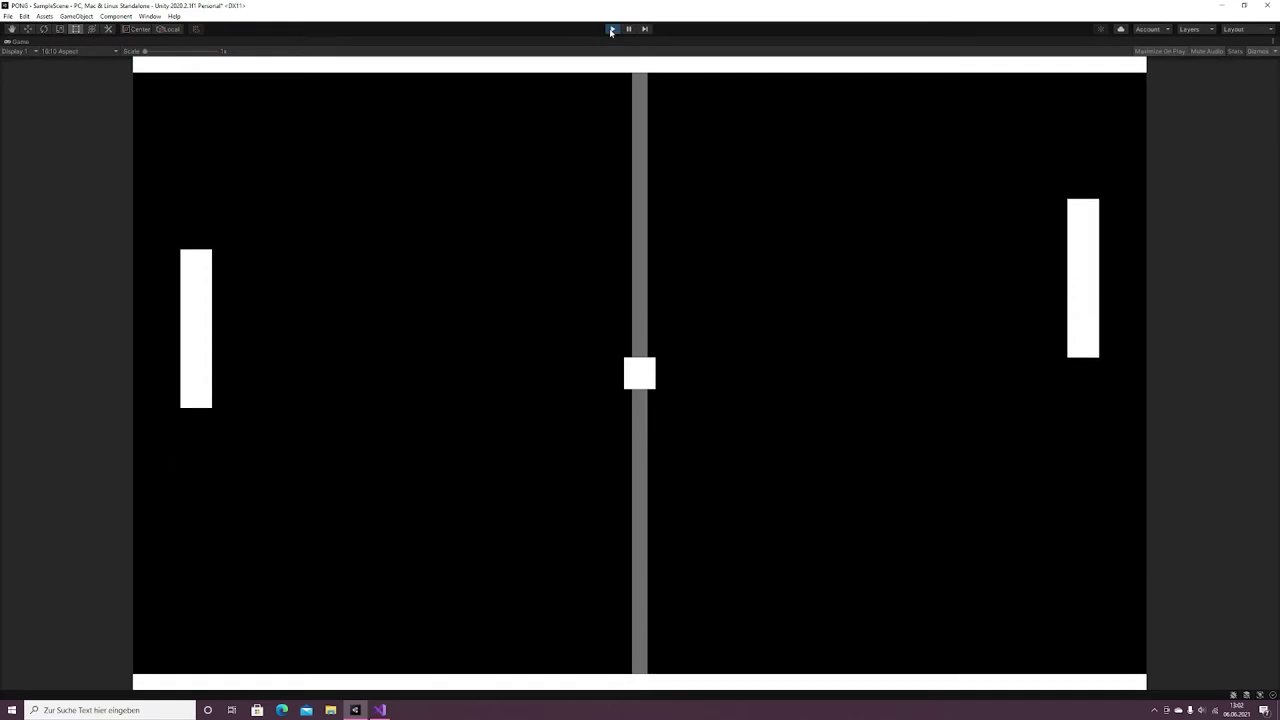
{"action": "key", "text": "s"}
{"action": "left_click", "coordinate": [610, 31]}
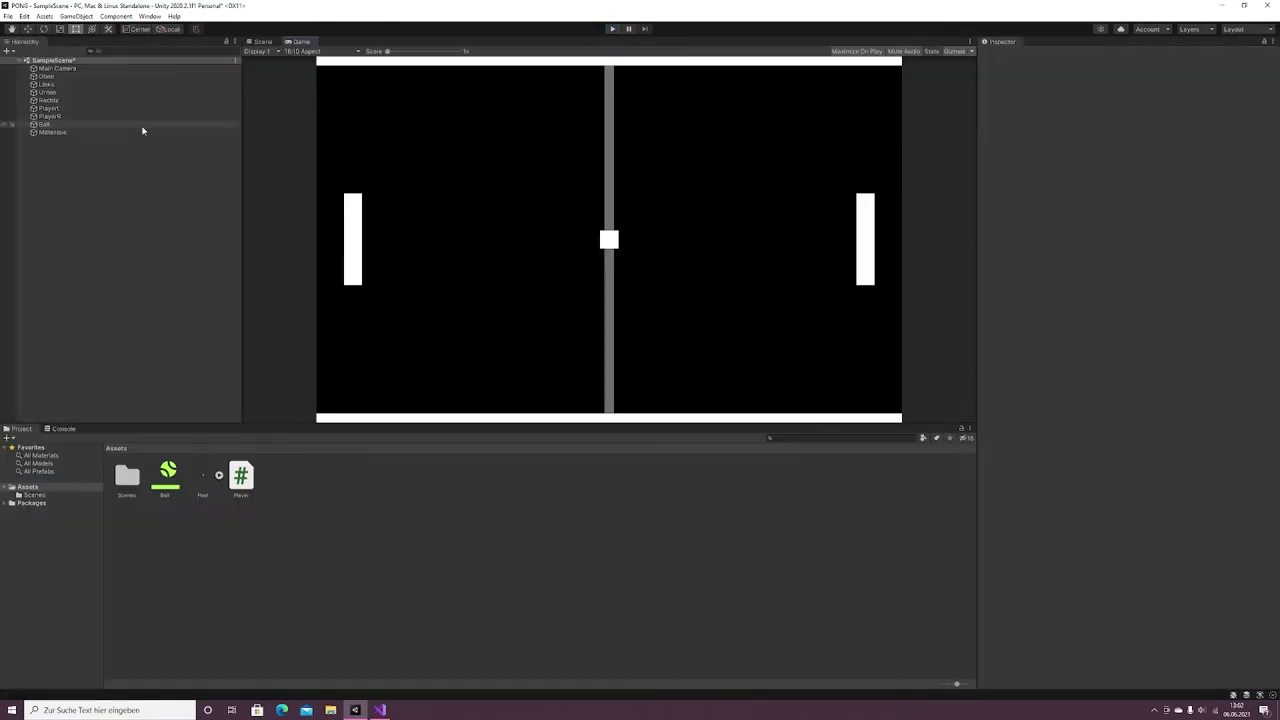
- Set Interpolate to Interpolate on the Rigidbody 2D of PlayerR and PlayerL
{"action": "left_click", "coordinate": [48, 116]}
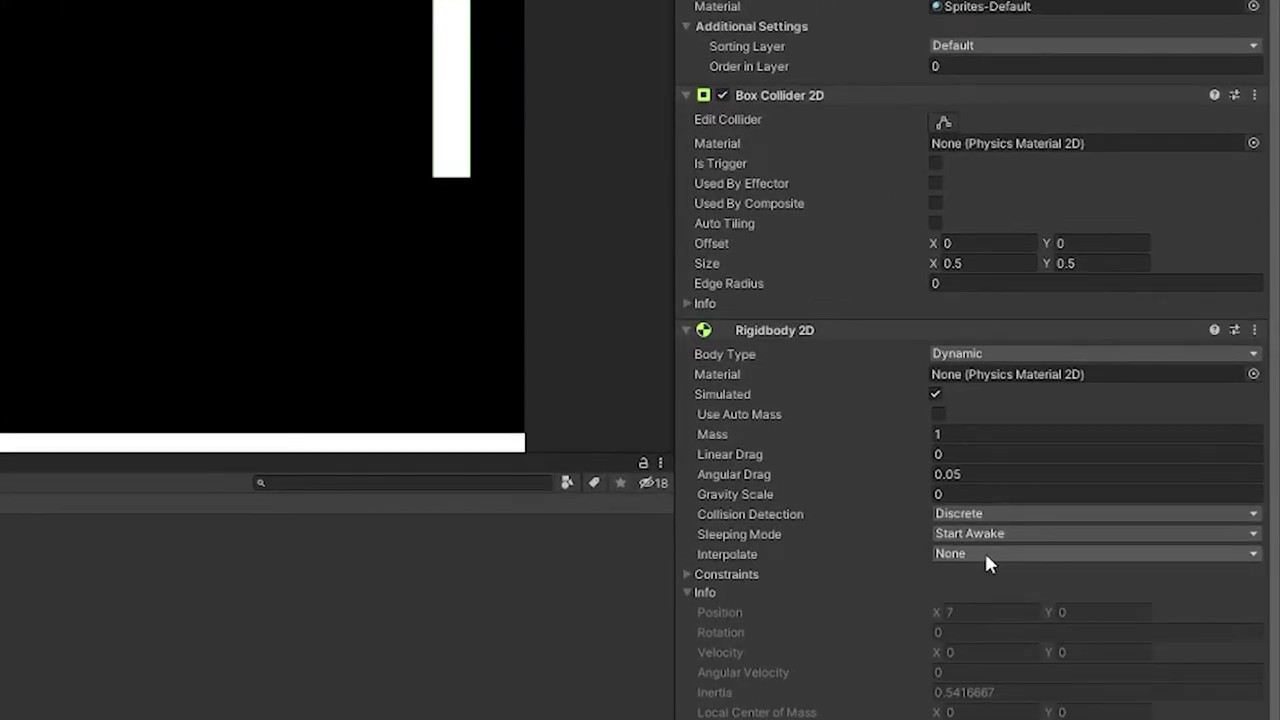
{"action": "left_click", "coordinate": [984, 555]}
{"action": "left_click", "coordinate": [985, 598]}
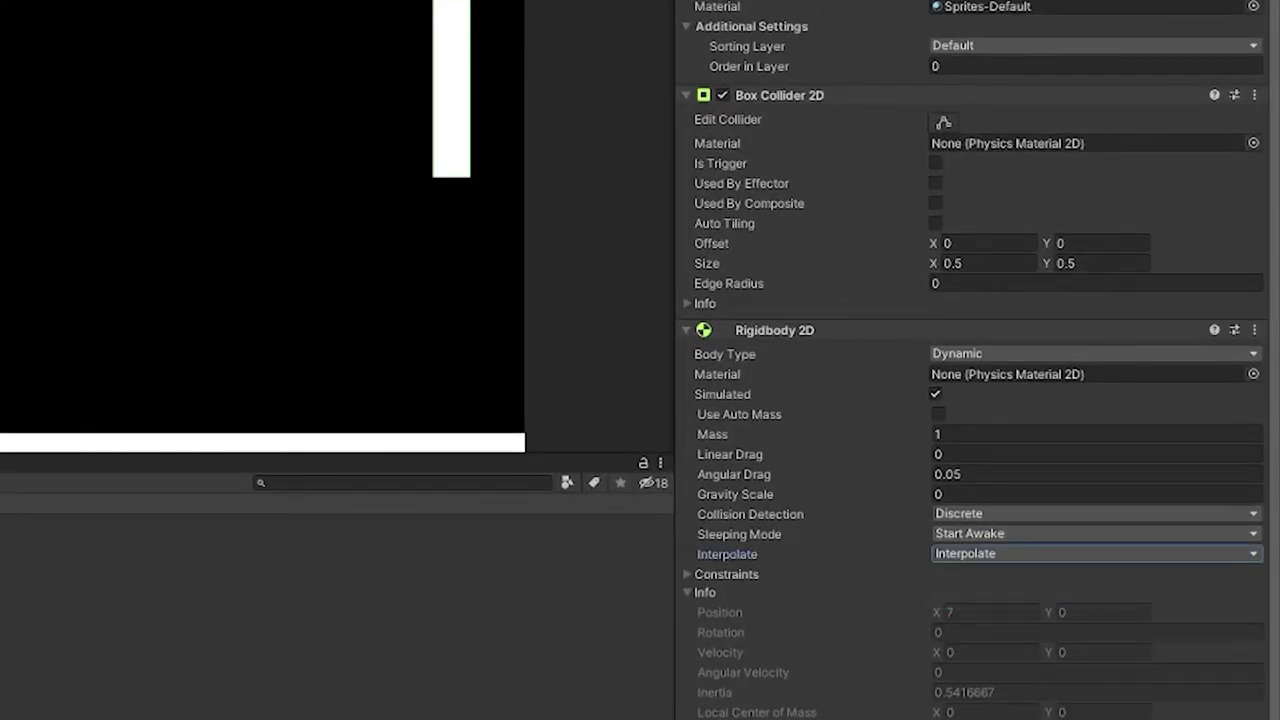
{"action": "left_click", "coordinate": [951, 555]}
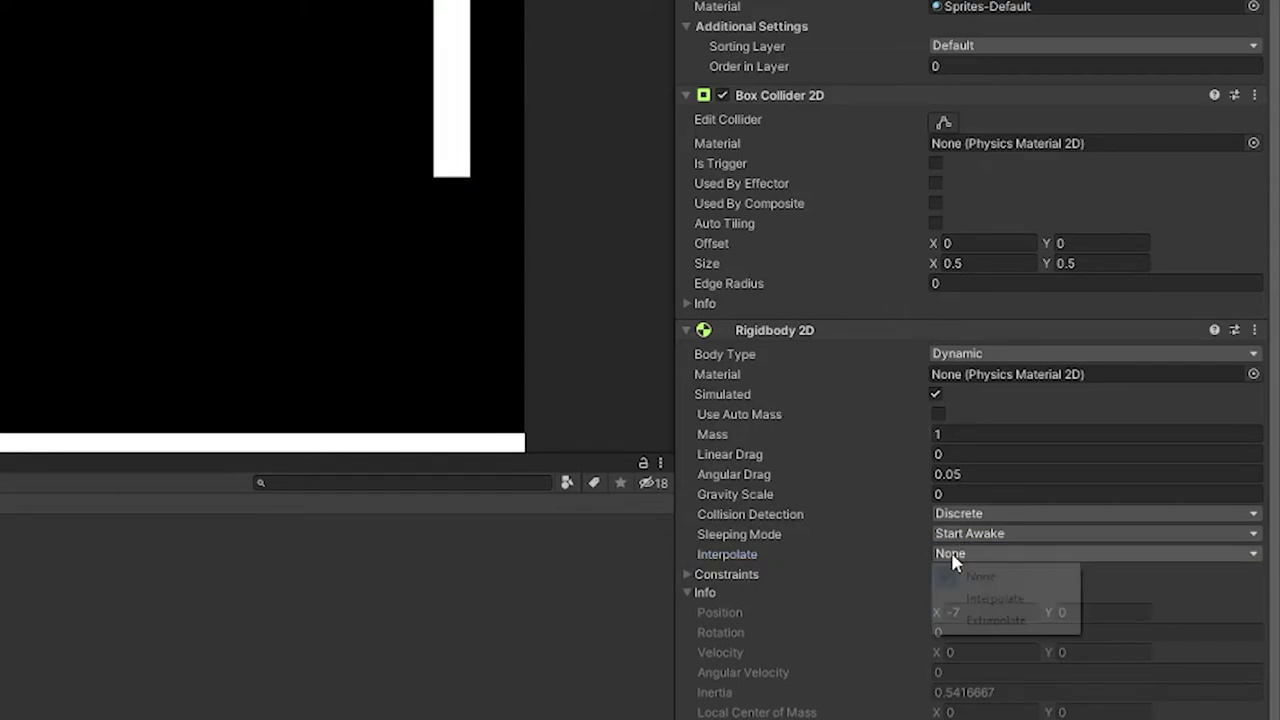
{"action": "left_click", "coordinate": [985, 598]}
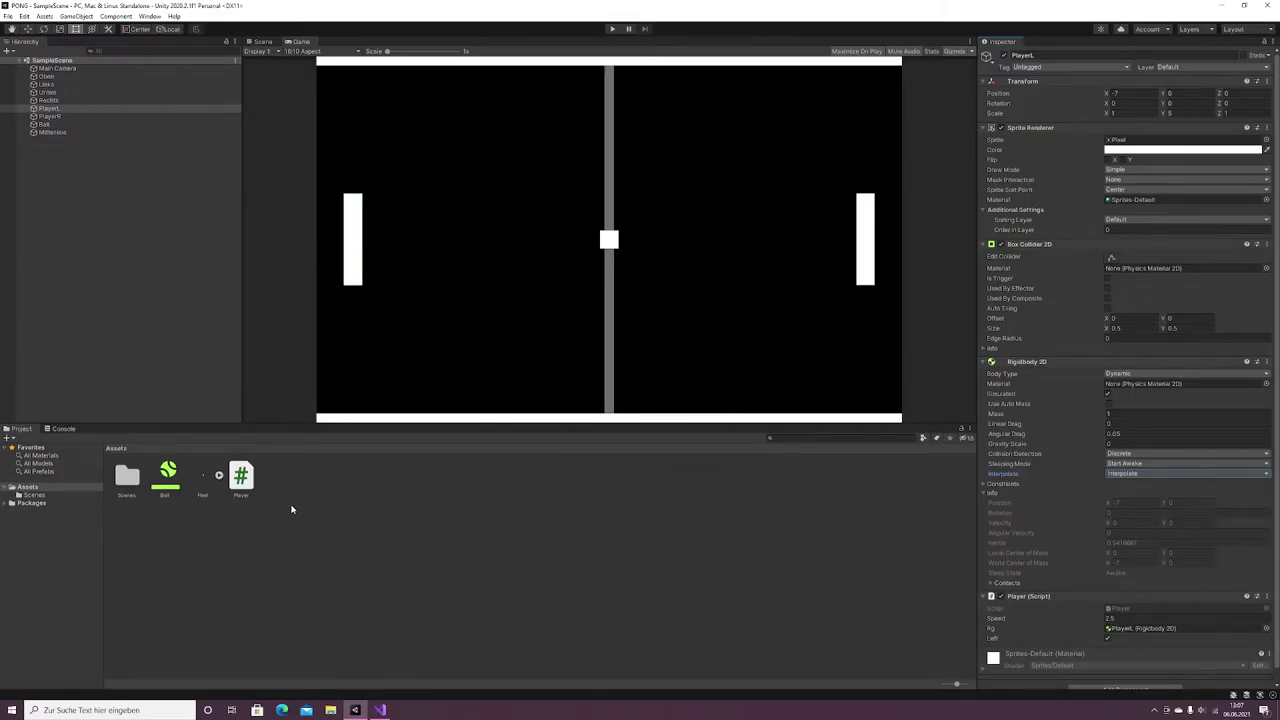
- Create a new C# Ball script, strip Update and the default comment, and declare a public Rigidbody2D rg
{"action": "right_click", "coordinate": [293, 509]}
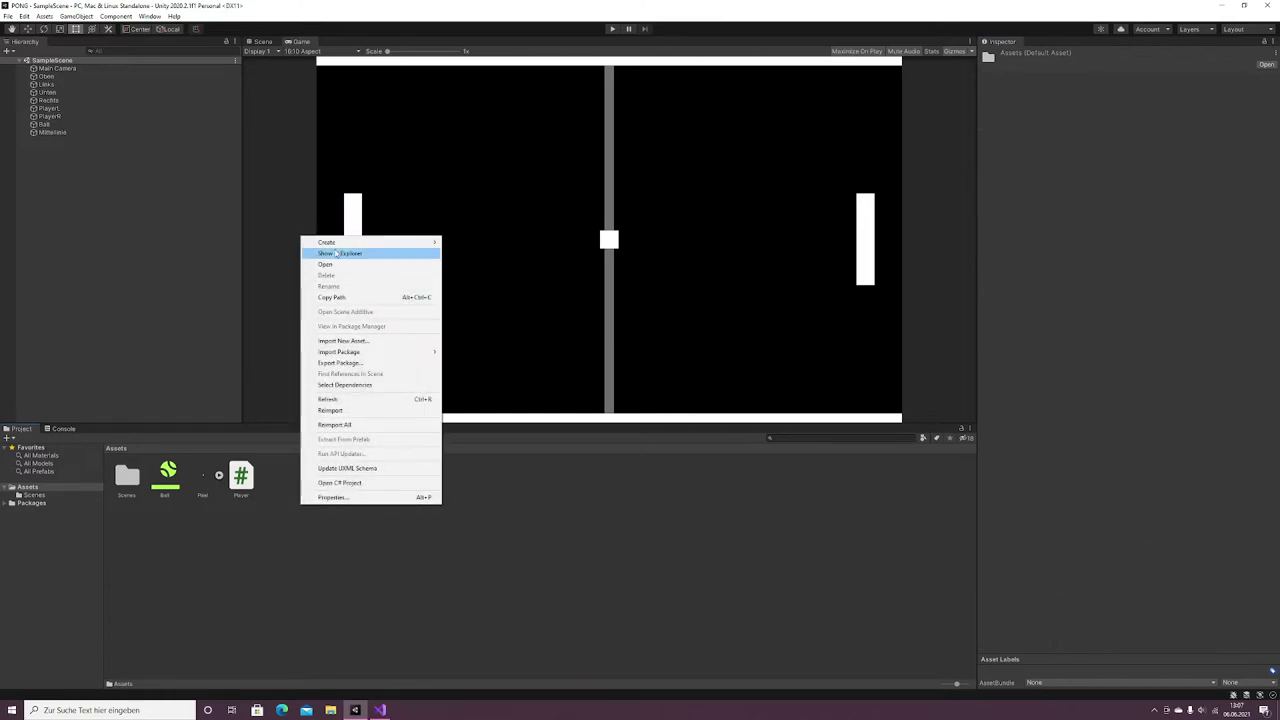
{"action": "mouse_move", "coordinate": [326, 242]}
{"action": "left_click", "coordinate": [478, 258]}
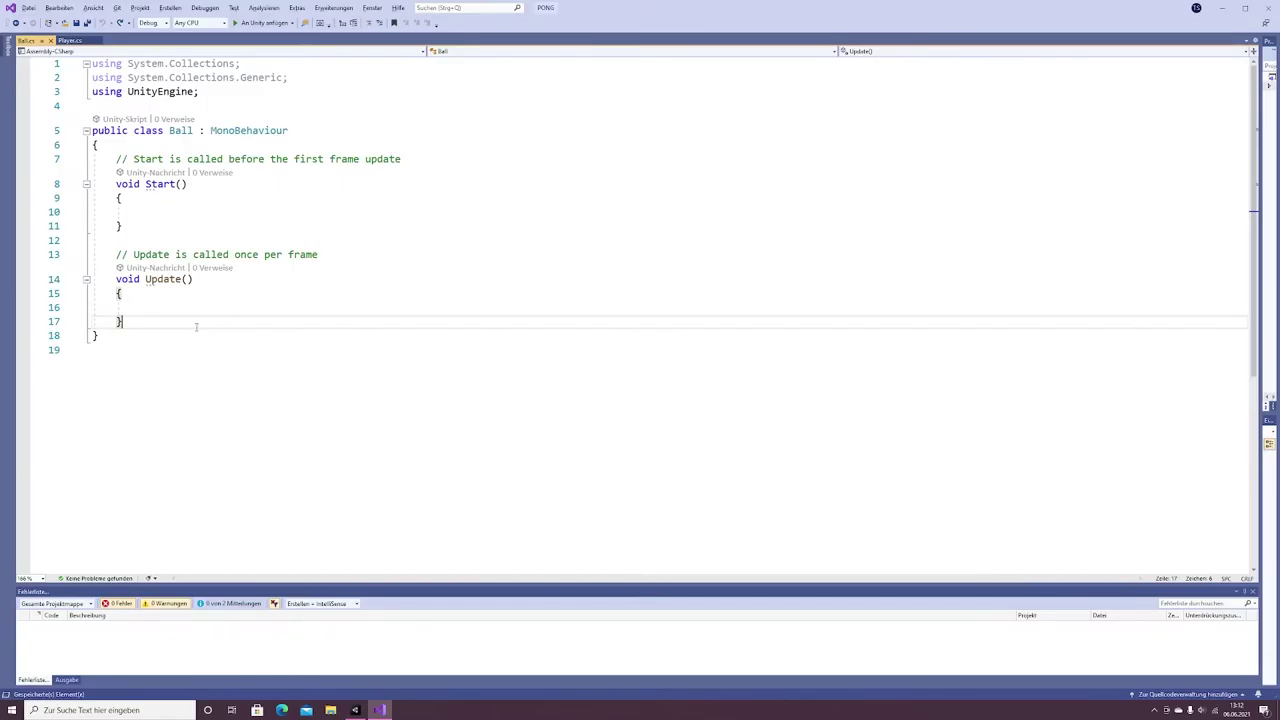
{"action": "left_click_drag", "start_coordinate": [197, 323], "coordinate": [201, 228]}
{"action": "key", "text": "Delete"}
{"action": "left_click_drag", "start_coordinate": [402, 159], "coordinate": [122, 159]}
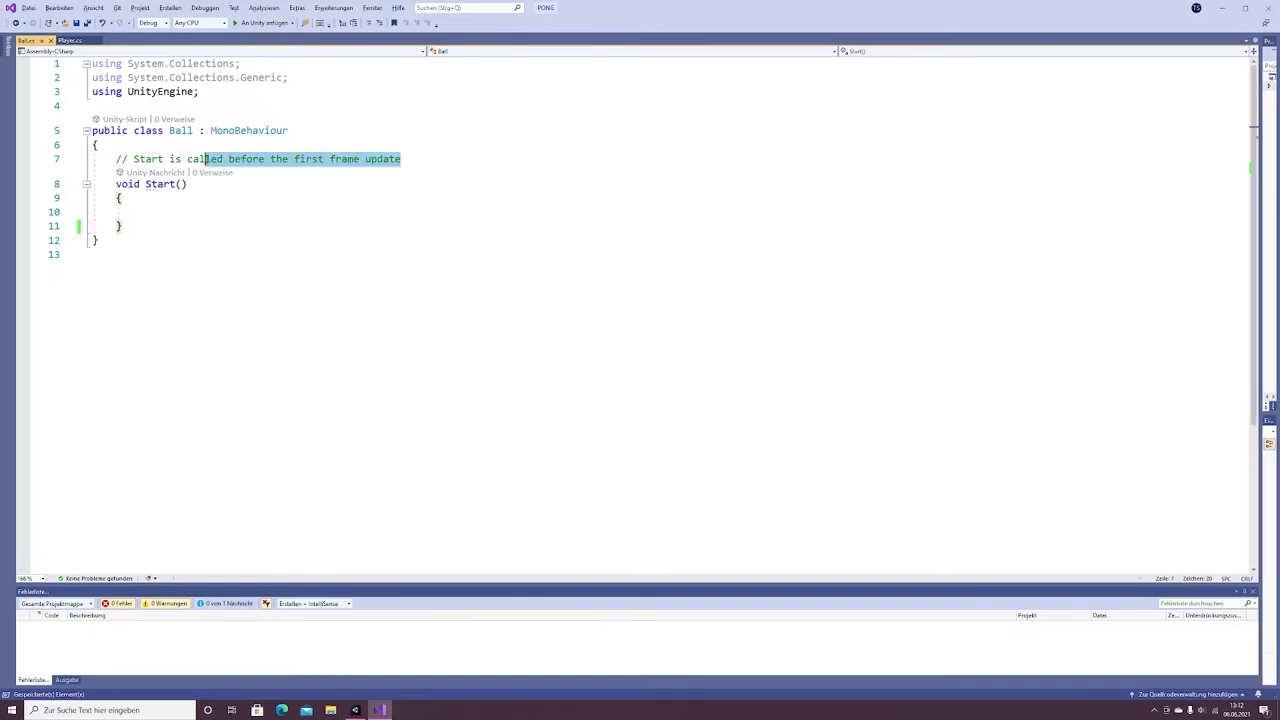
{"action": "key", "text": "Delete"}
{"action": "type", "text": "p"}
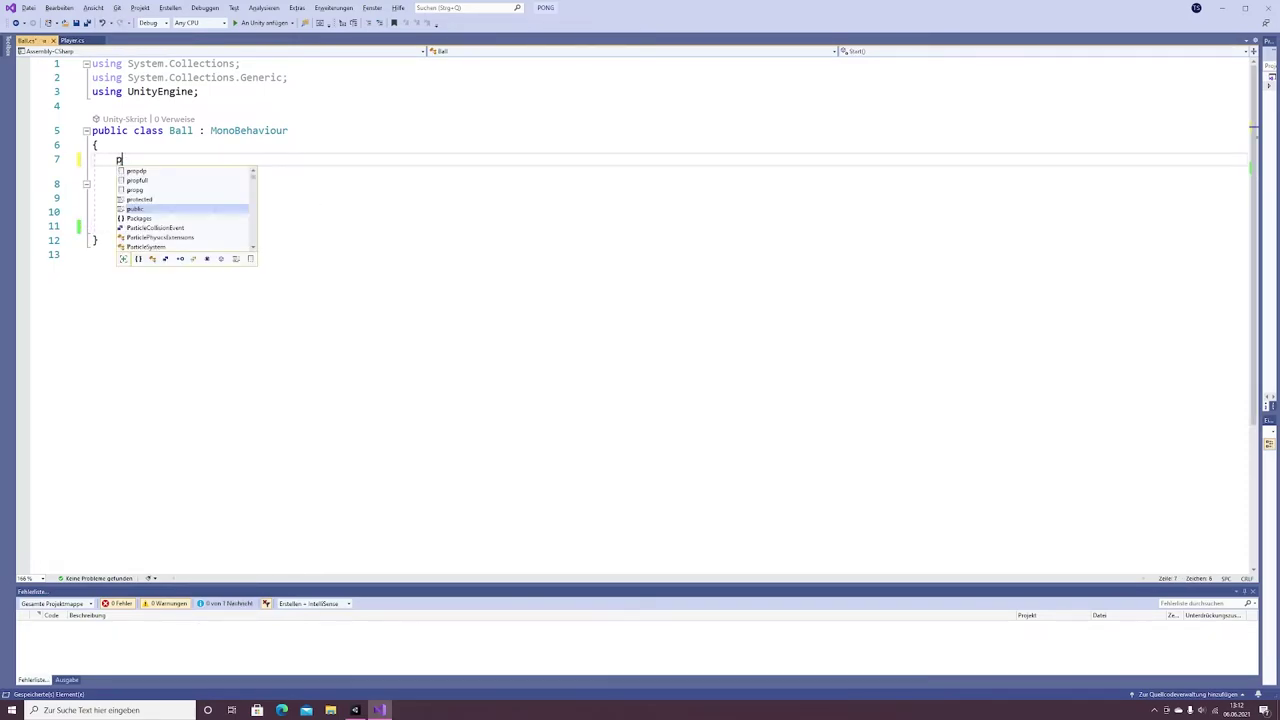
{"action": "type", "text": "ublic Rigidbo"}
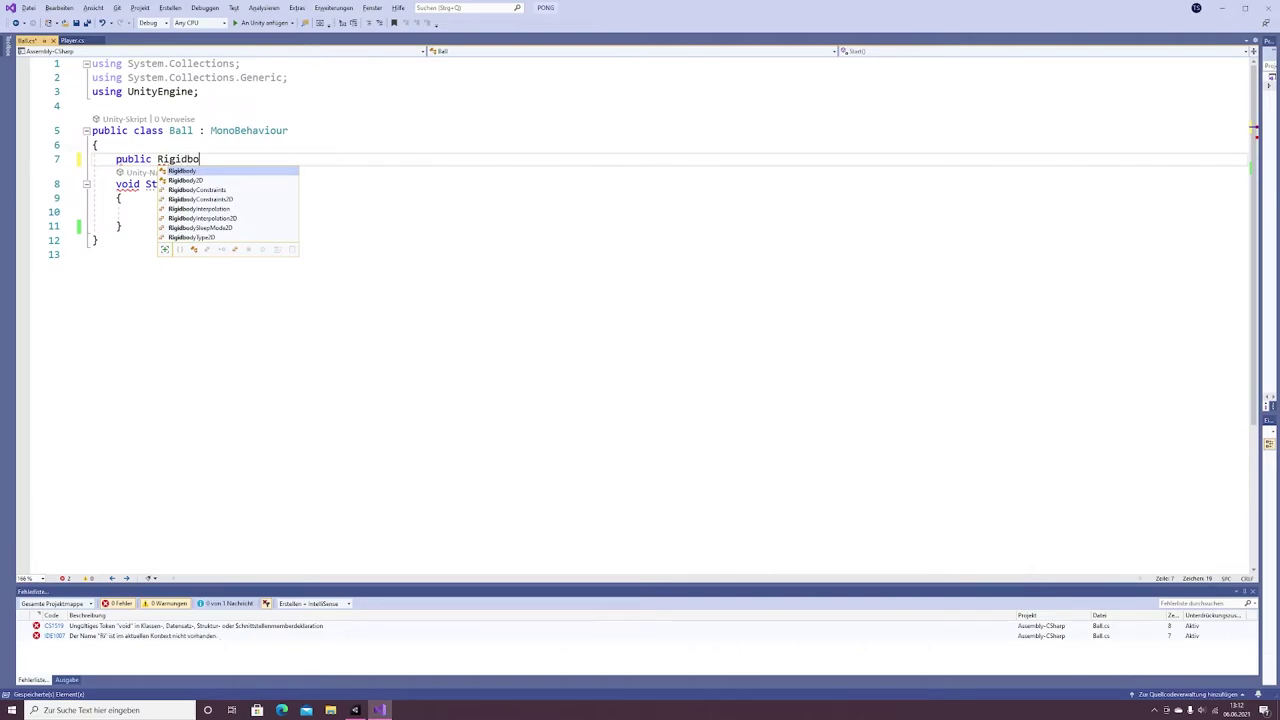
{"action": "type", "text": "dy2D rg;"}
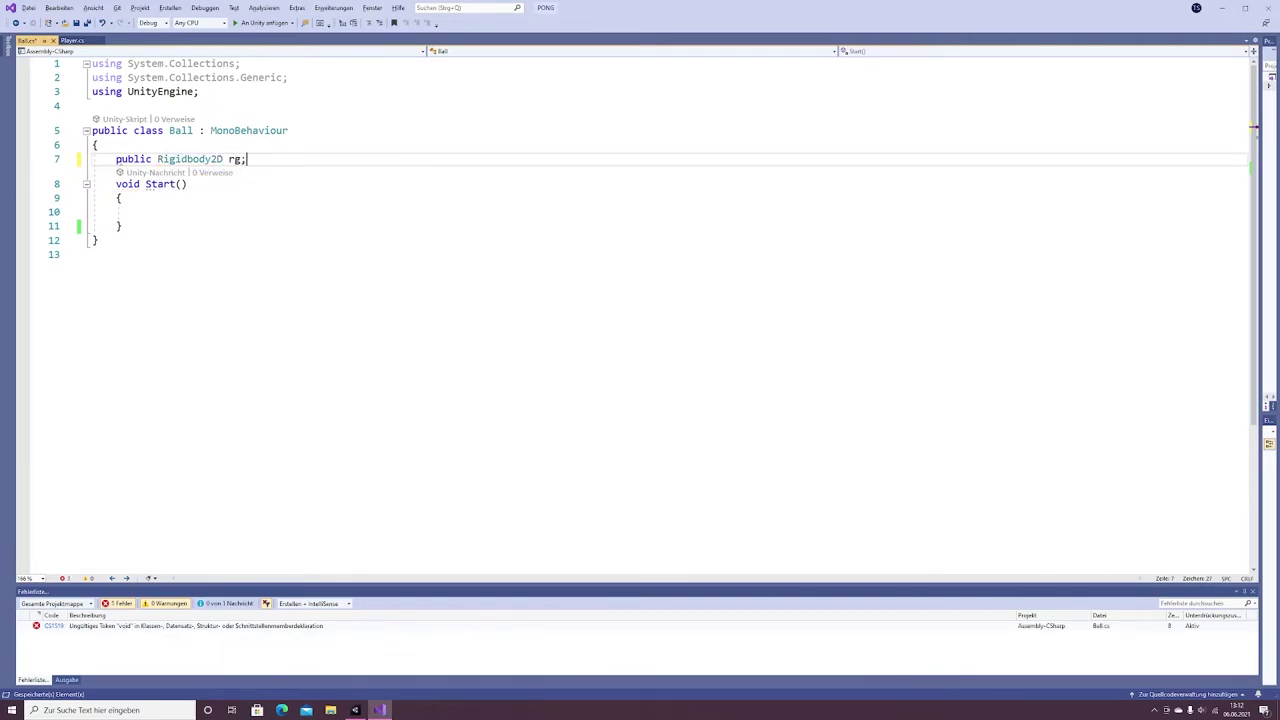
- Write a Launch() method picking random x and y in -1..1 and setting rg.velocity to (x*speed, y*speed)
{"action": "left_click", "coordinate": [155, 227]}
{"action": "key", "text": "Return"}
{"action": "key", "text": "Return"}
{"action": "type", "text": "void Launch()"}
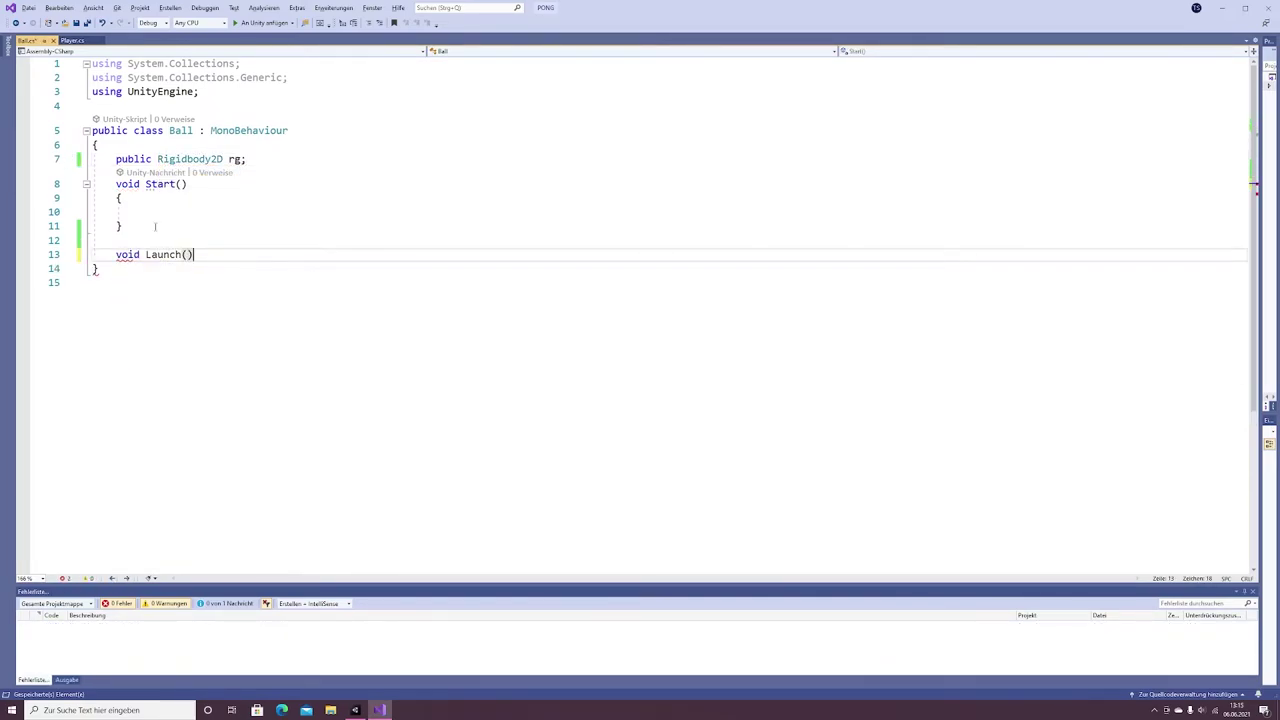
{"action": "key", "text": "Return"}
{"action": "type", "text": "{"}
{"action": "key", "text": "Return"}
{"action": "type", "text": "float x = "}
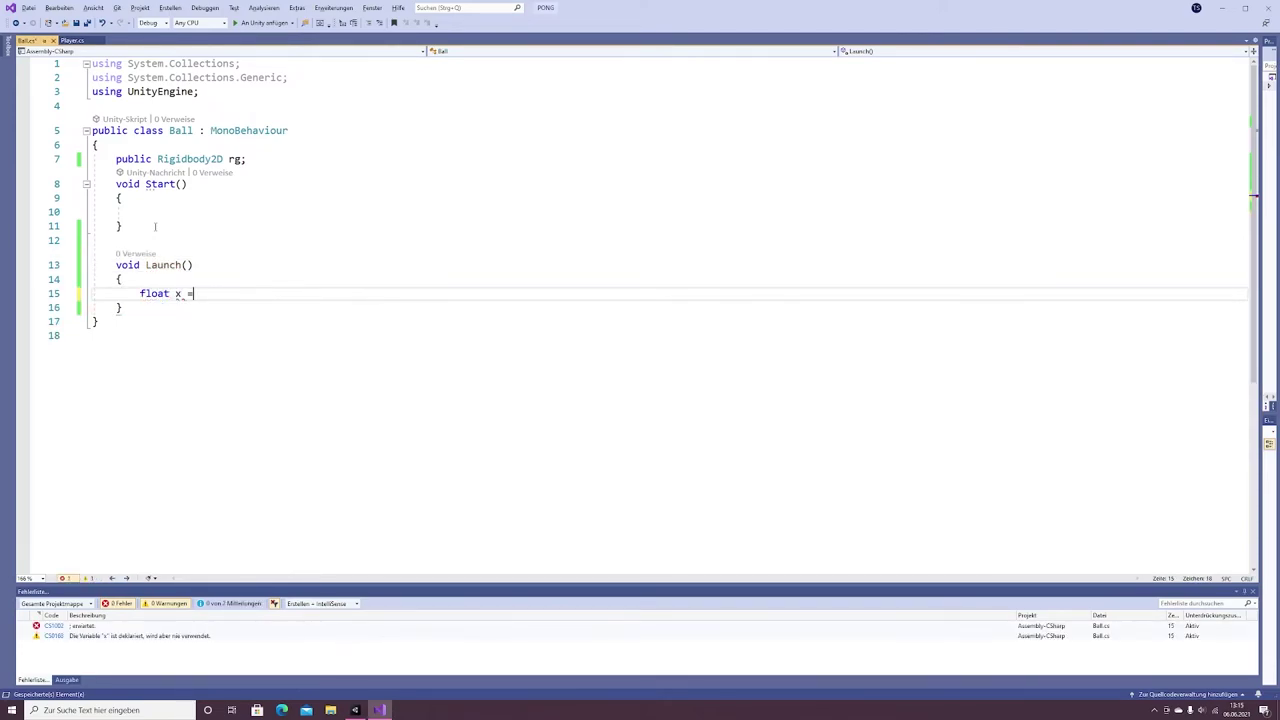
{"action": "type", "text": "Random.Range()"}
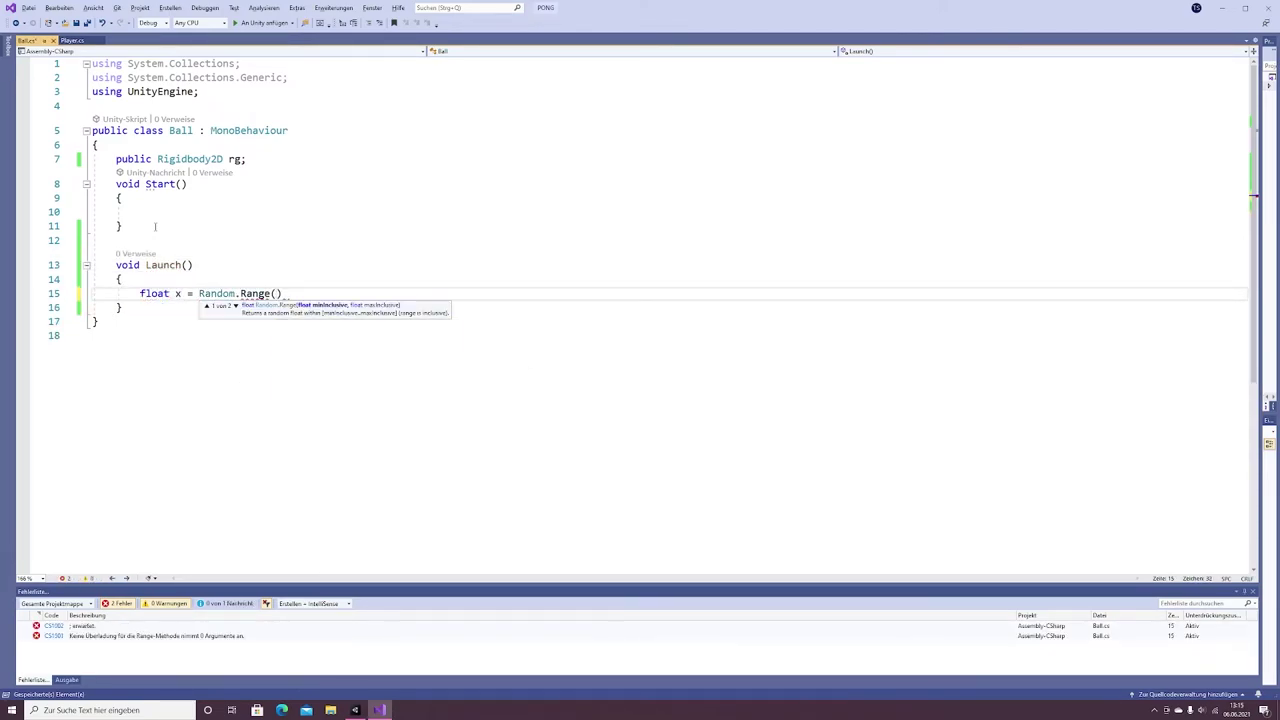
{"action": "type", "text": "-1f, 1f);"}
{"action": "key", "text": "ctrl+d"}
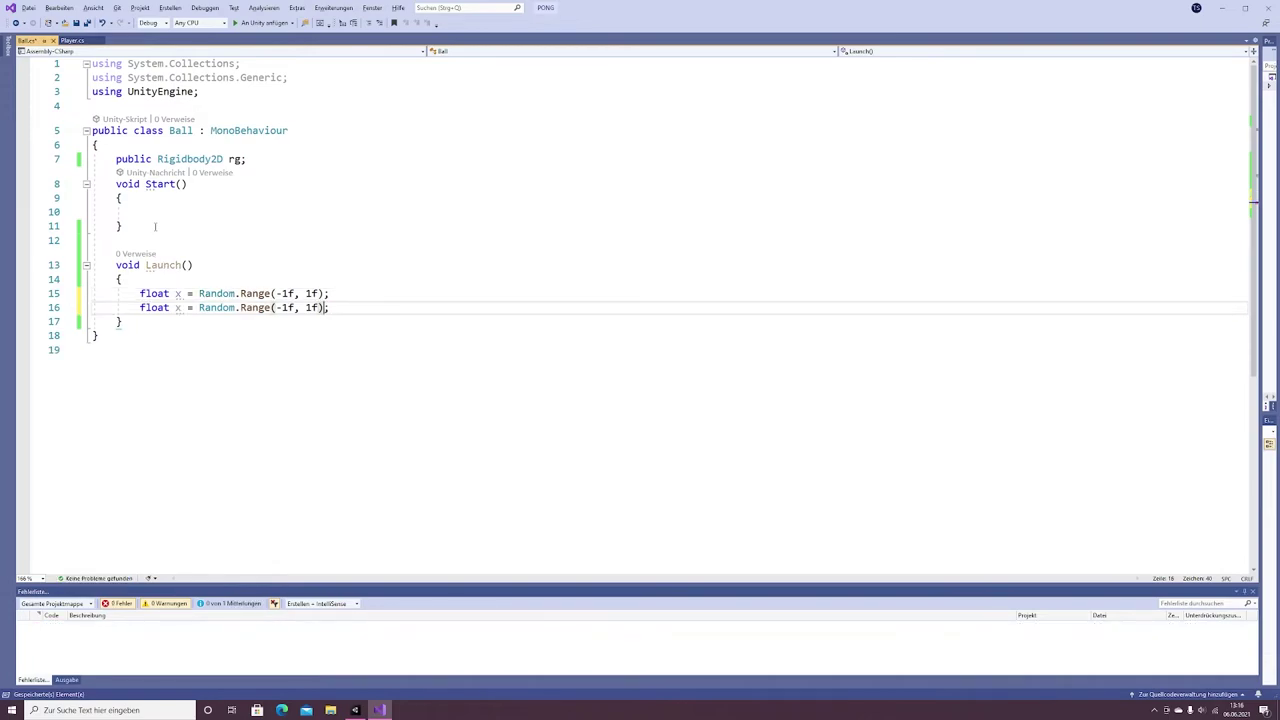
{"action": "double_click", "coordinate": [178, 307]}
{"action": "type", "text": "y"}
{"action": "left_click", "coordinate": [355, 307]}
{"action": "key", "text": "Return"}
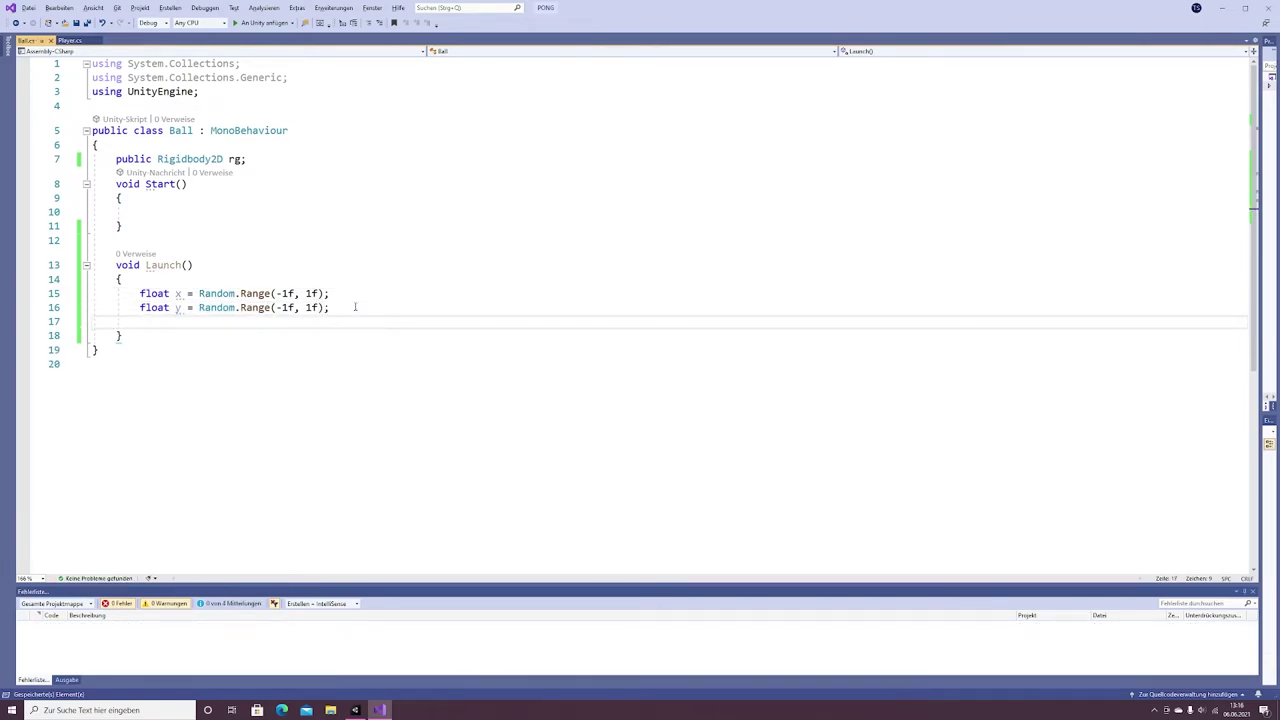
{"action": "type", "text": "rg.velocity = "}
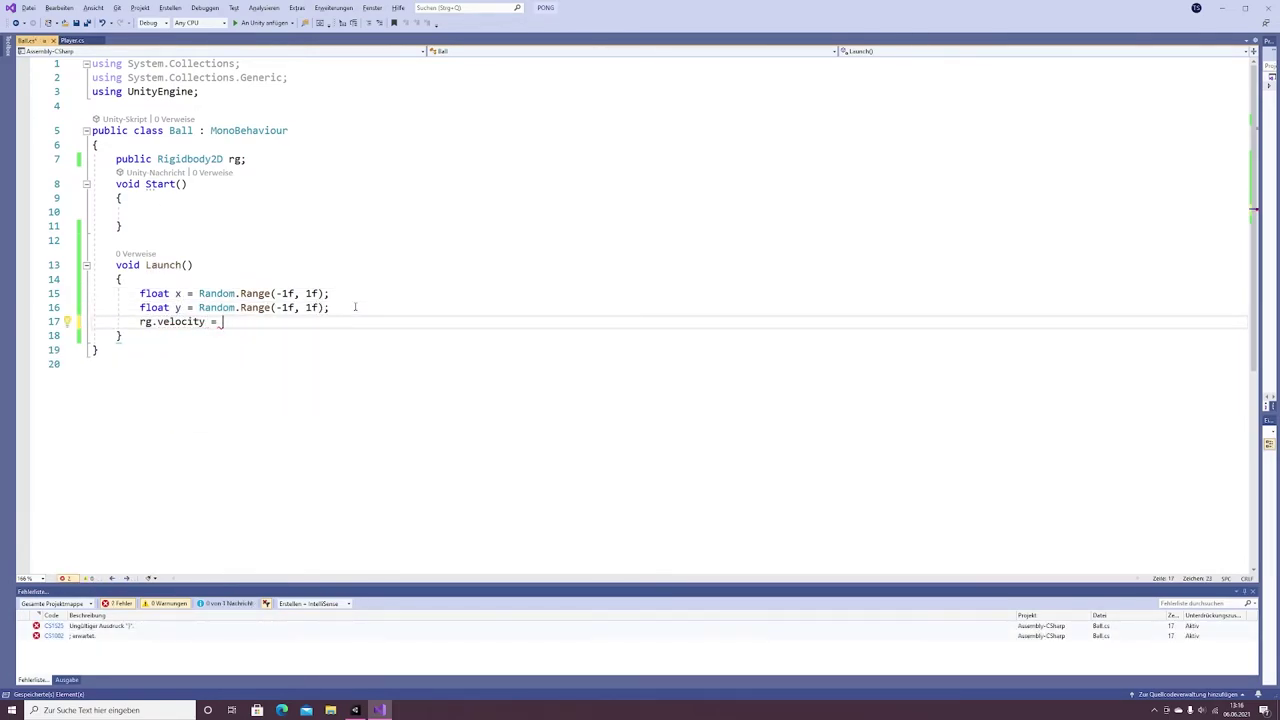
{"action": "type", "text": "new Vector2("}
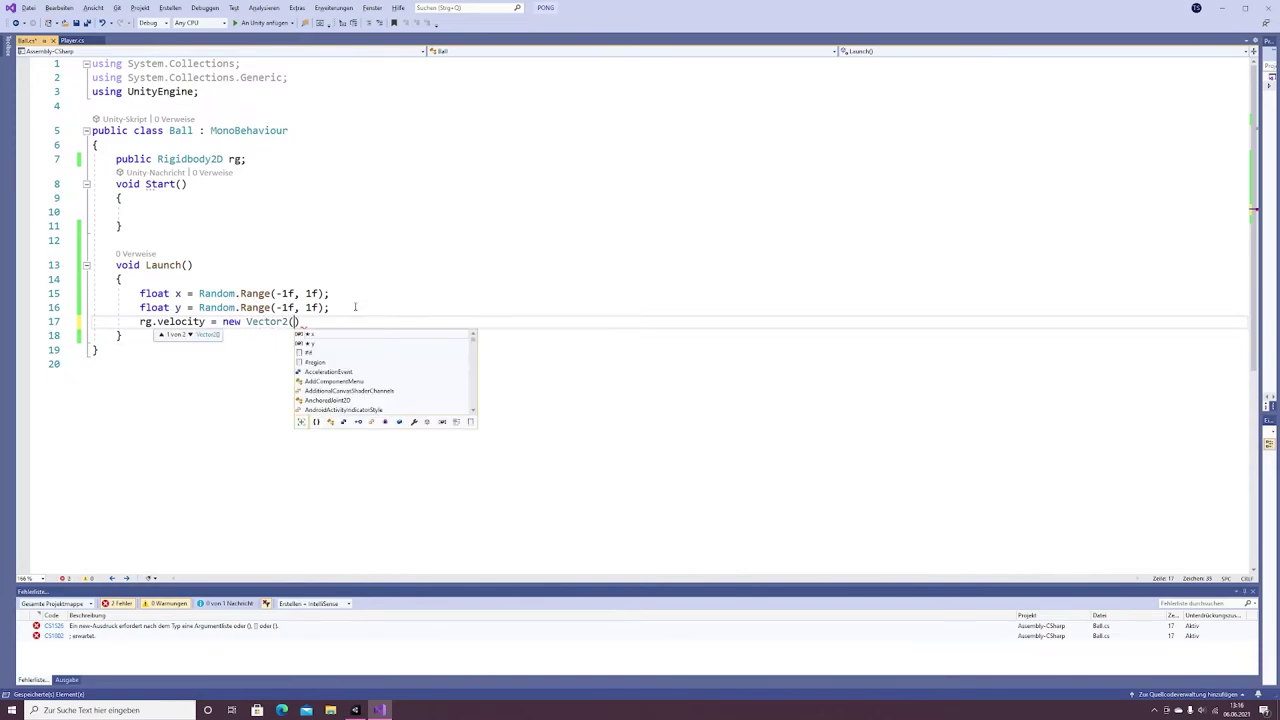
{"action": "type", "text": "x * speed, "}
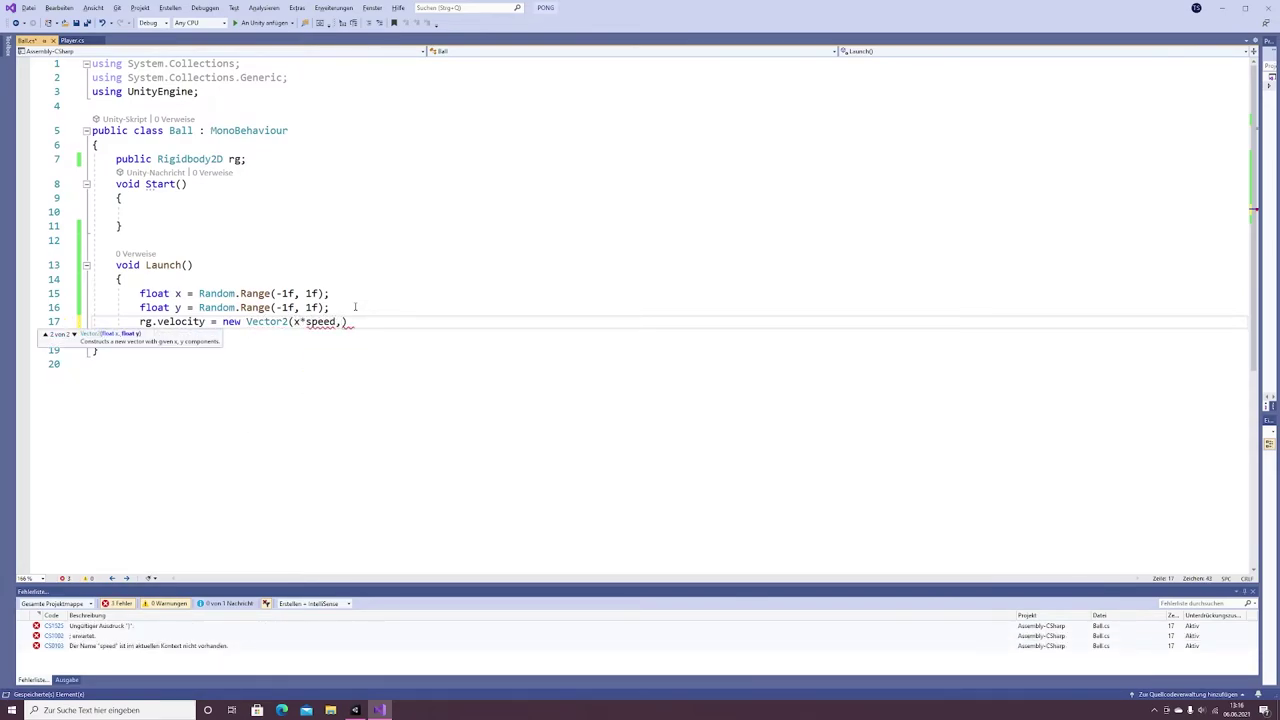
{"action": "type", "text": "y * speed);"}
- Declare a public float speed field, call Launch() from Start, and save the script
{"action": "left_click", "coordinate": [273, 155]}
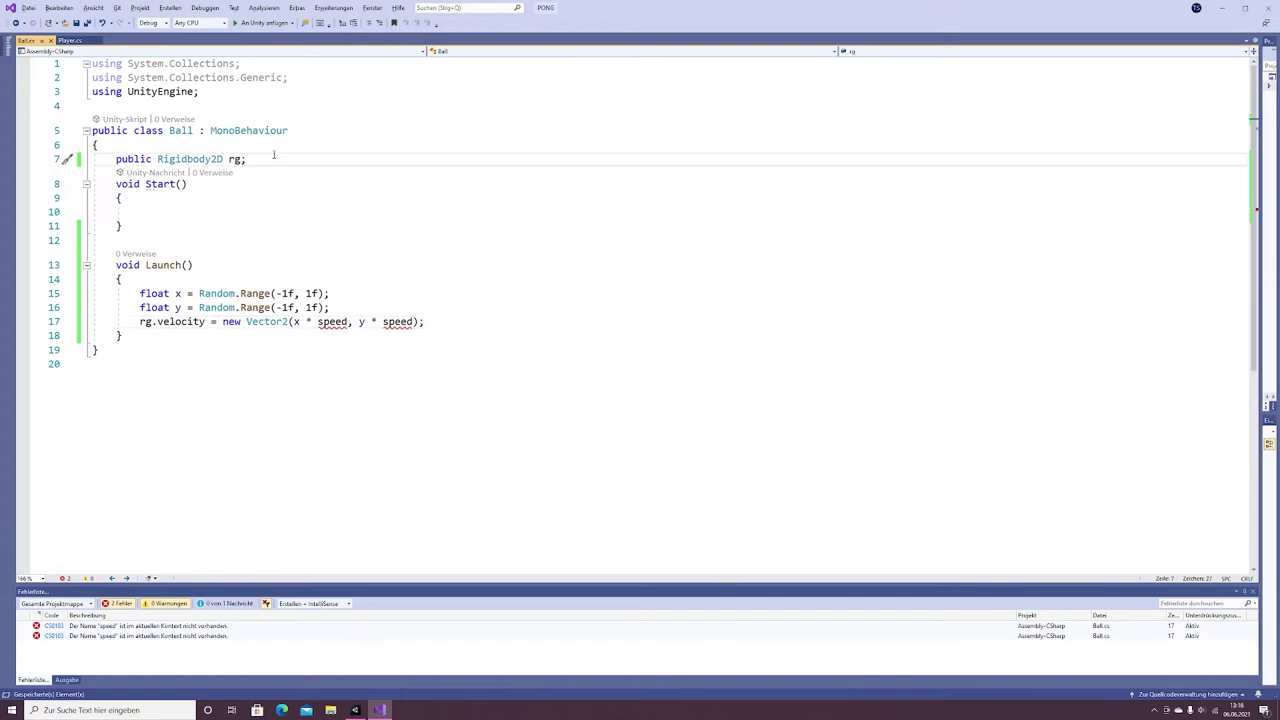
{"action": "key", "text": "Return"}
{"action": "type", "text": "public float s"}
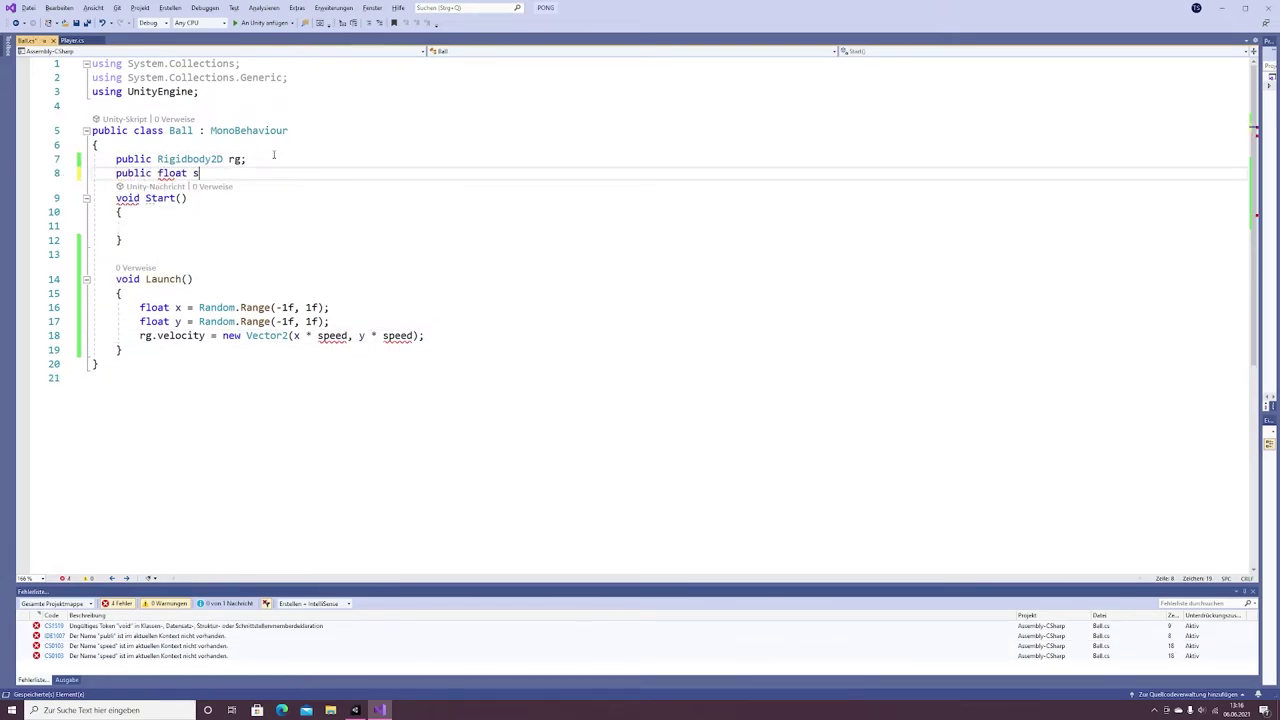
{"action": "type", "text": "peed;"}
{"action": "left_click", "coordinate": [410, 226]}
{"action": "type", "text": "Laun"}
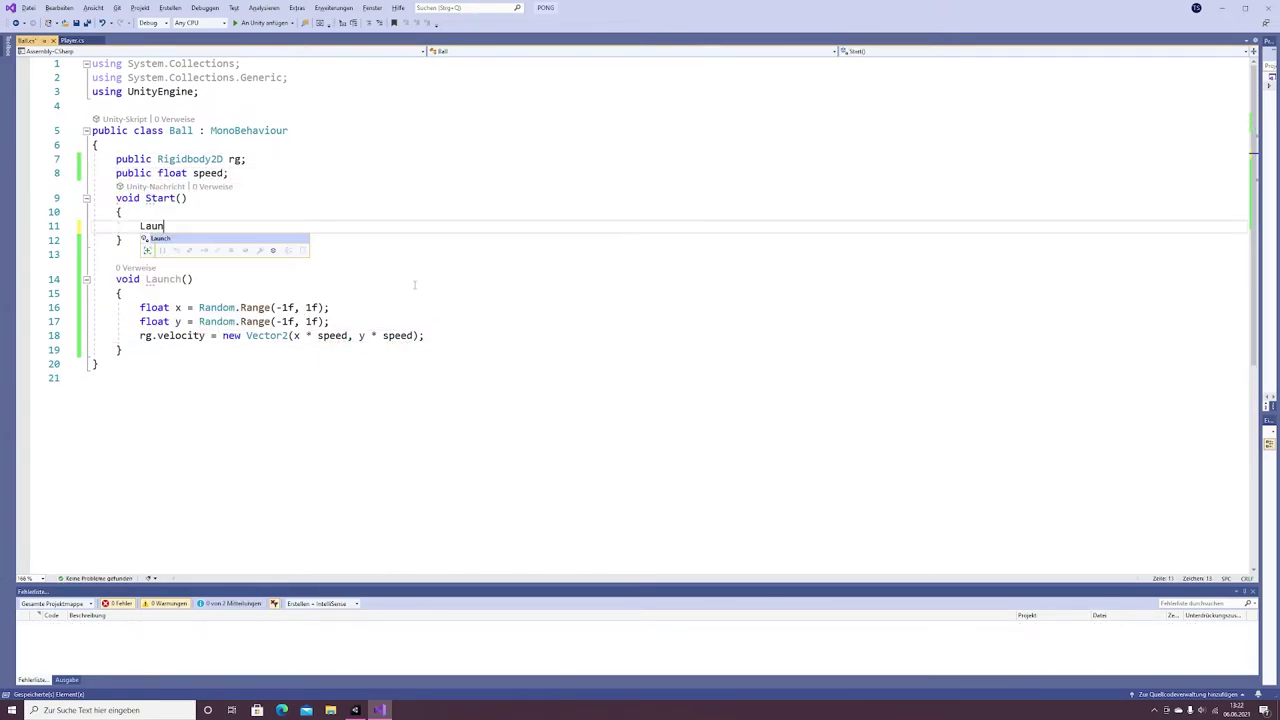
{"action": "type", "text": "ch("}
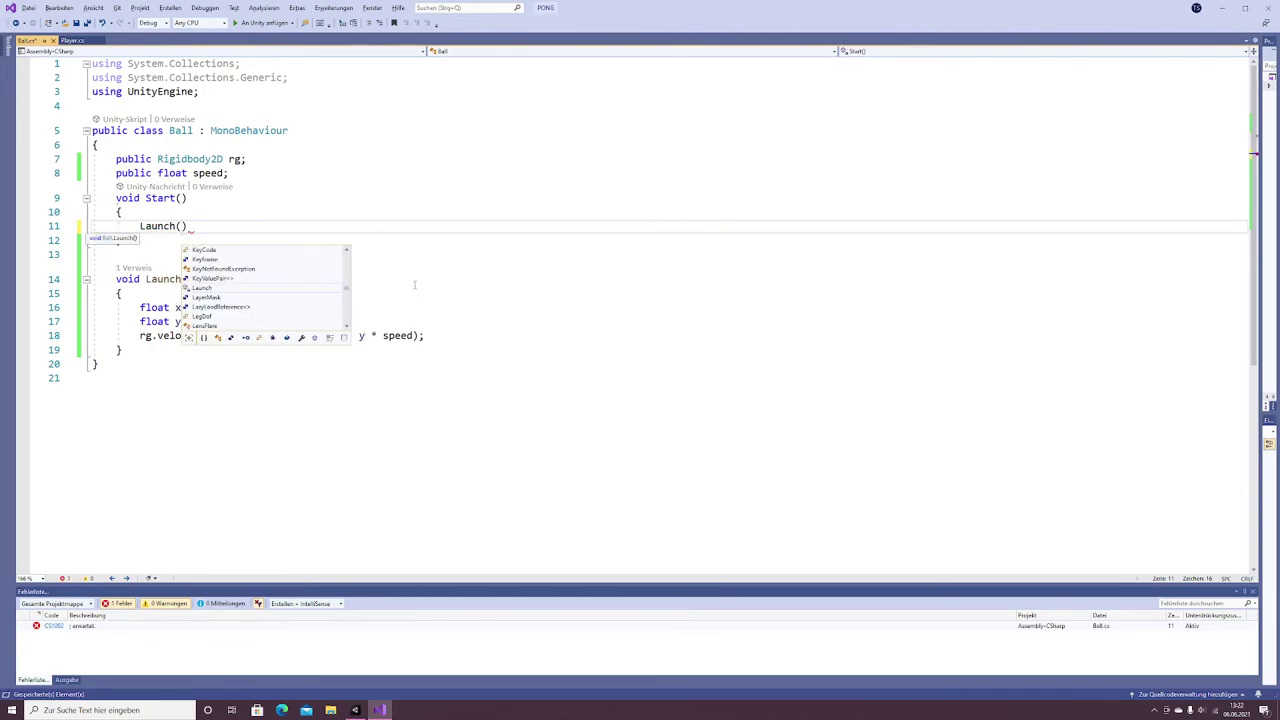
{"action": "type", "text": ")"}
{"action": "key", "text": "ctrl+s"}
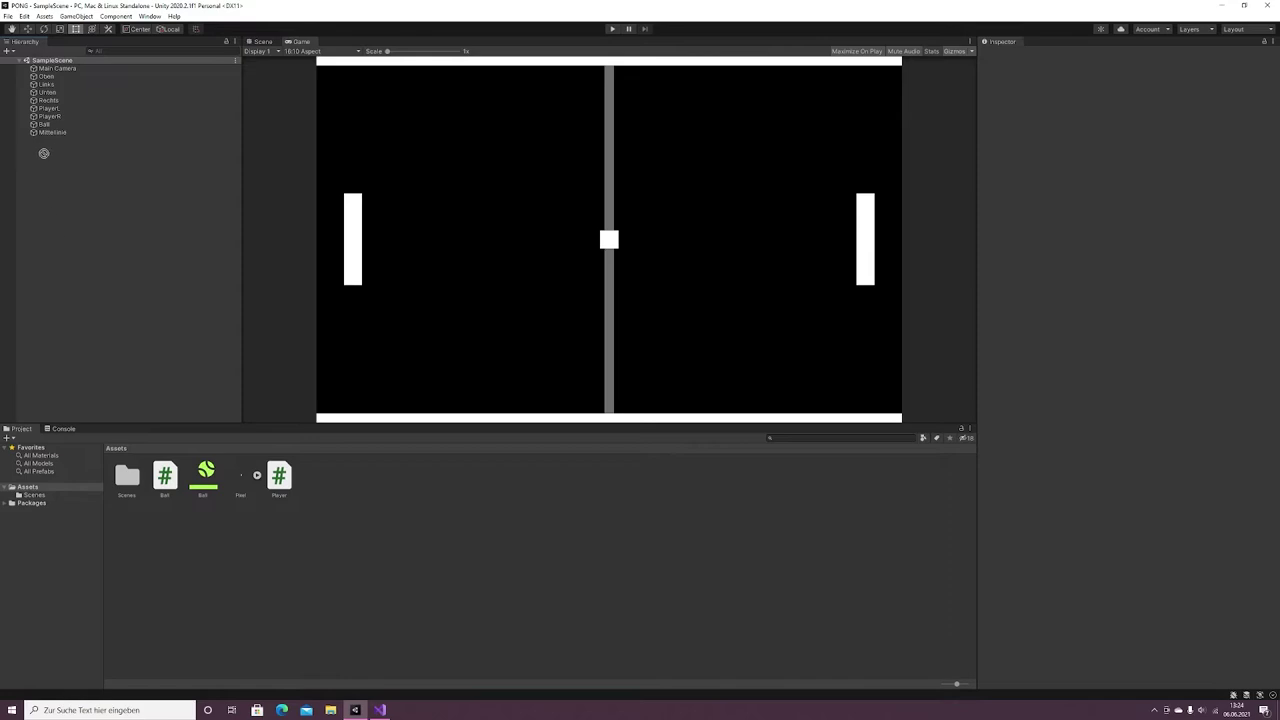
- Set the Ball's script Speed to 2.5, link its Rigidbody 2D to Rg, and freeze Z rotation
{"action": "left_click", "coordinate": [50, 125]}
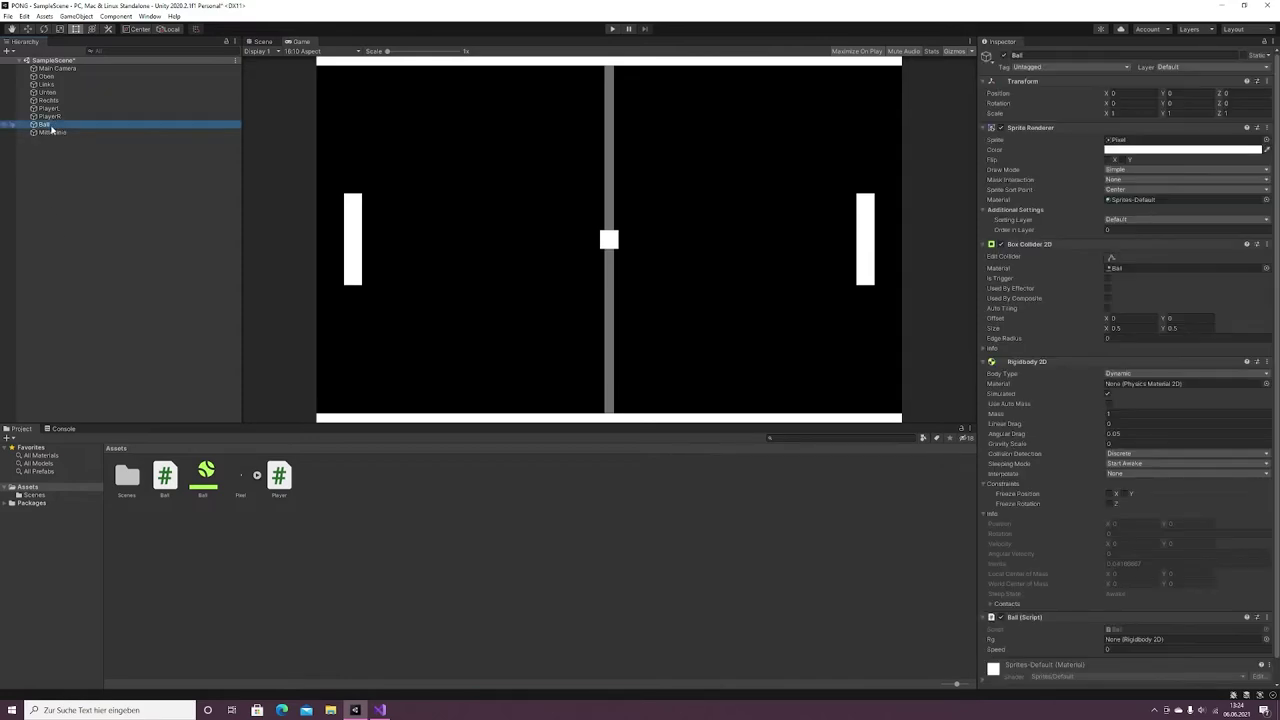
{"action": "left_click", "coordinate": [1110, 649]}
{"action": "type", "text": "2.5"}
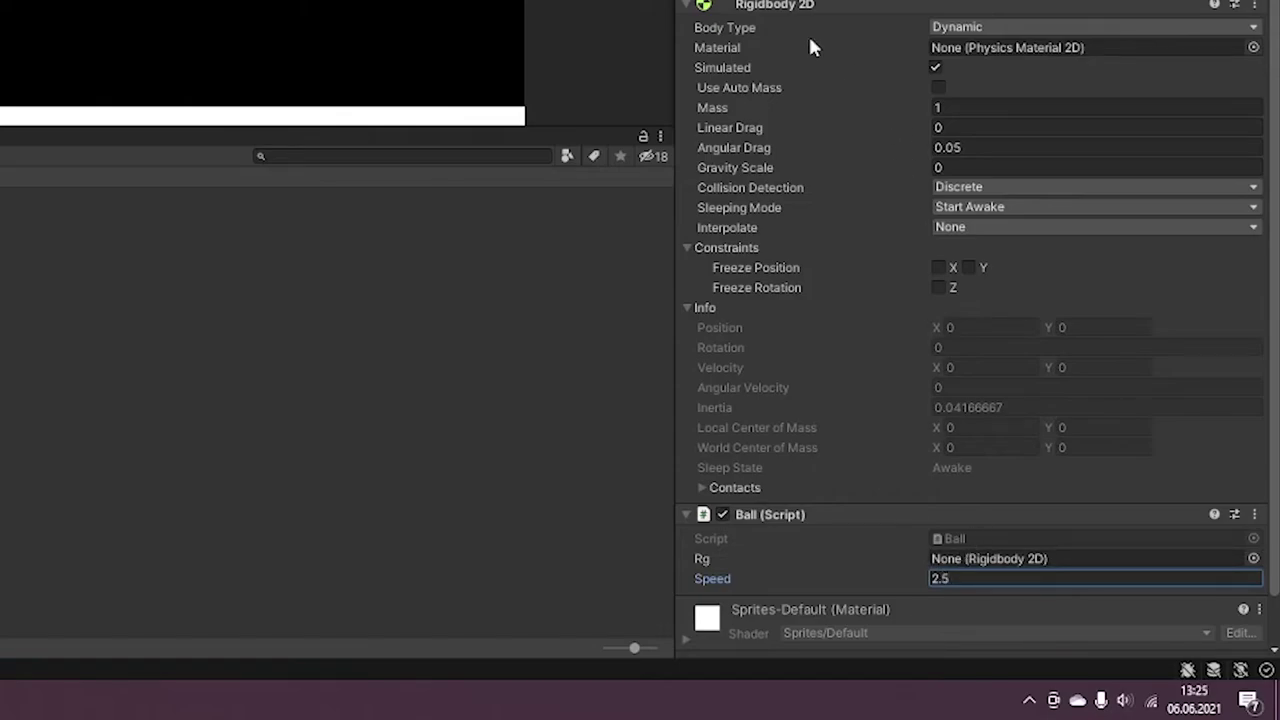
{"action": "mouse_move", "coordinate": [824, 8]}
{"action": "left_mouse_down"}
{"action": "mouse_move", "coordinate": [997, 562]}
{"action": "mouse_move", "coordinate": [980, 558]}
{"action": "left_mouse_up"}
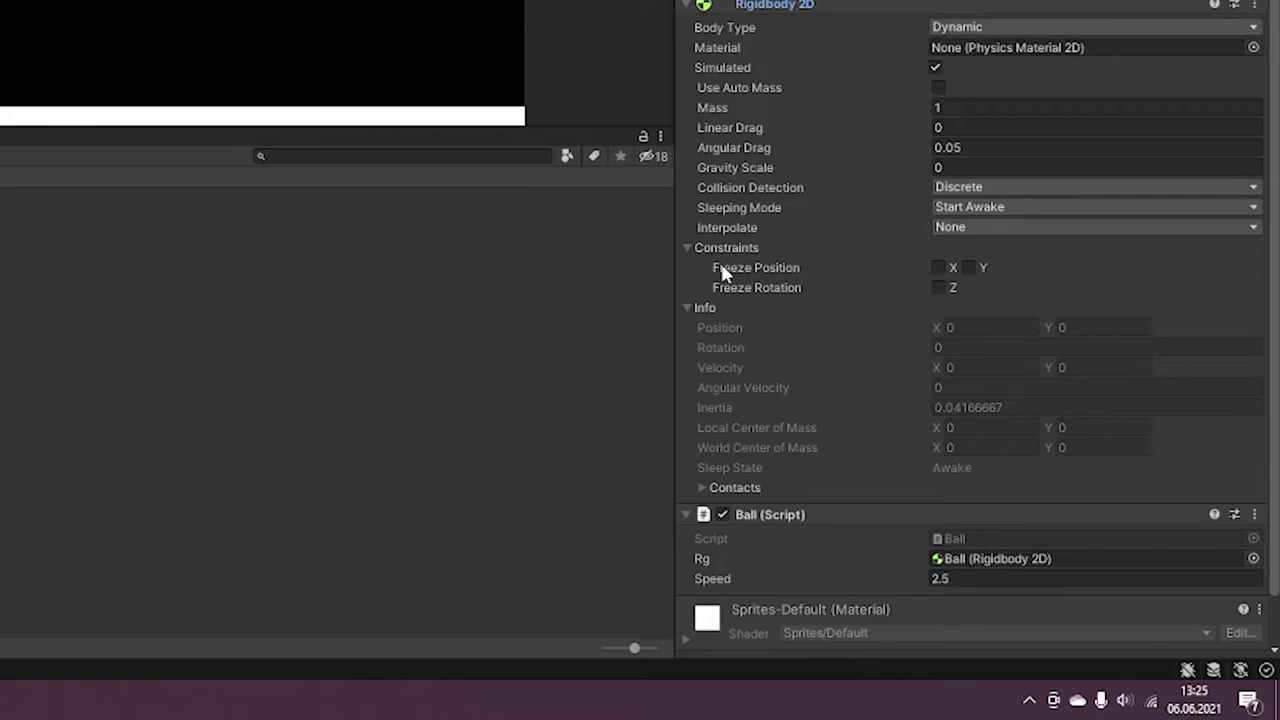
{"action": "left_click", "coordinate": [938, 289]}
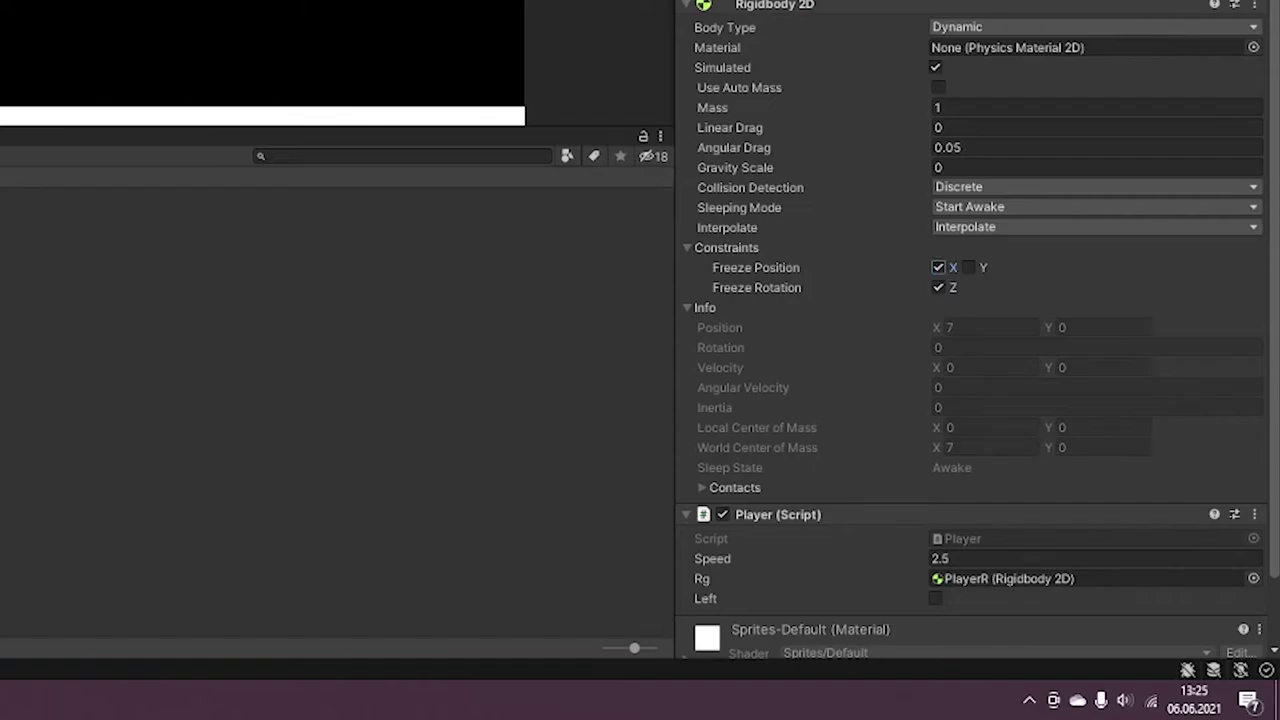
{"action": "left_click", "coordinate": [938, 289]}
{"action": "left_click", "coordinate": [330, 366]}
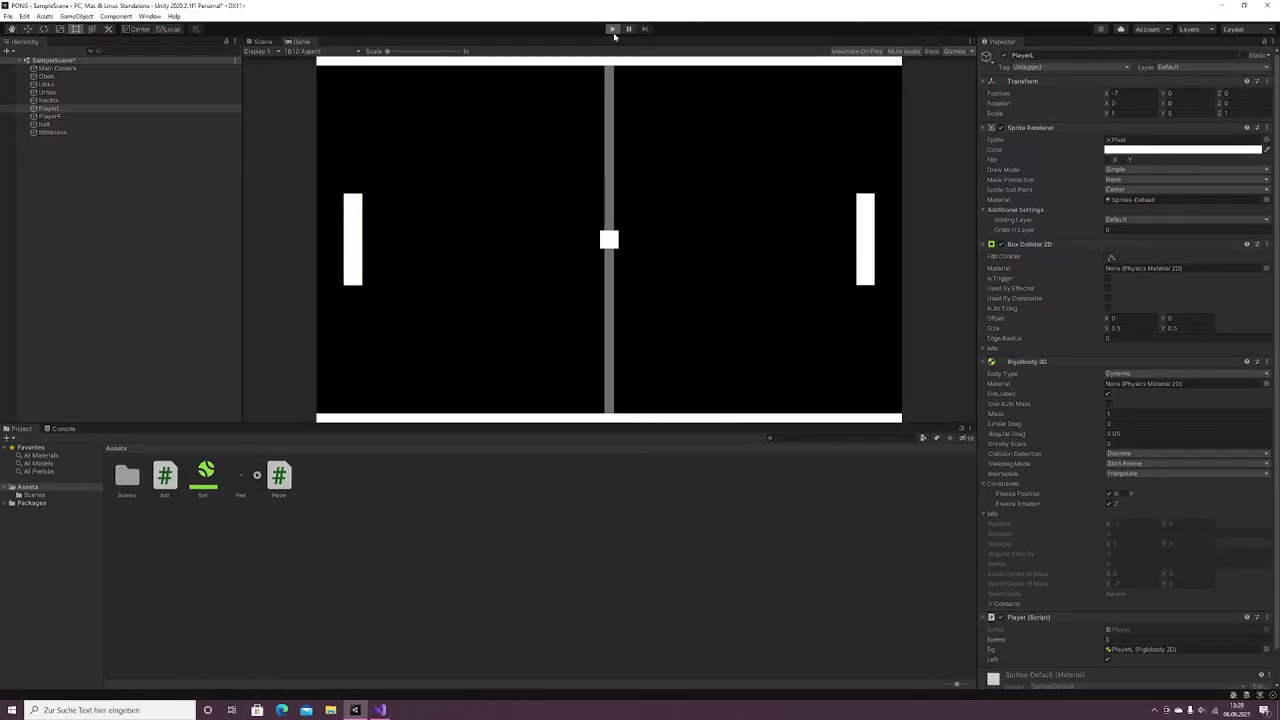
{"action": "left_click", "coordinate": [613, 29]}
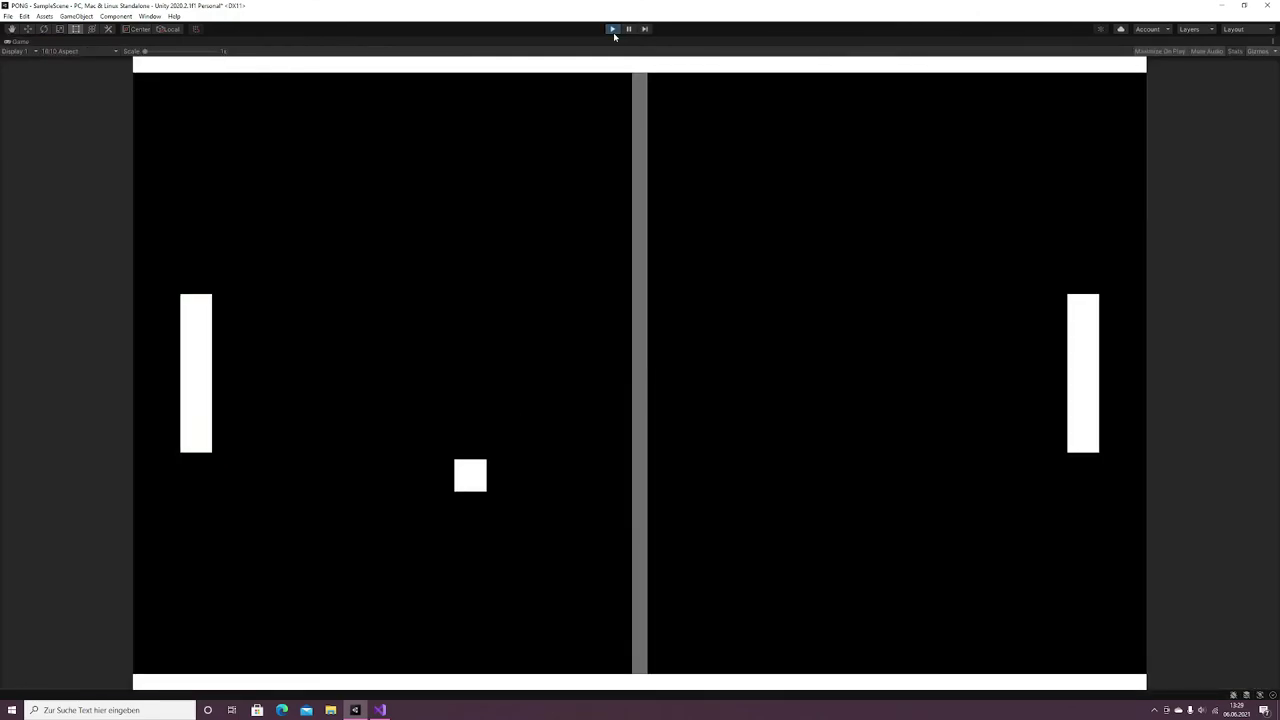
{"action": "key", "text": "Down"}
{"action": "key", "text": "Down"}
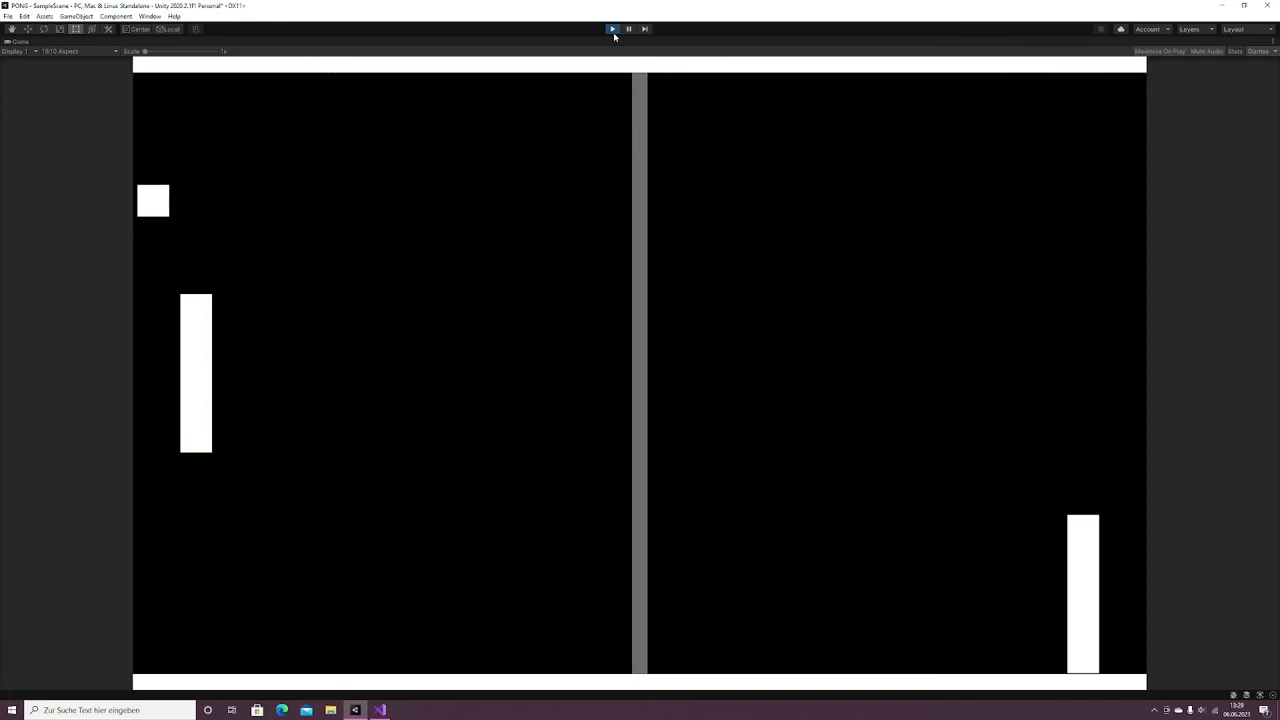
{"action": "key", "text": "Up"}
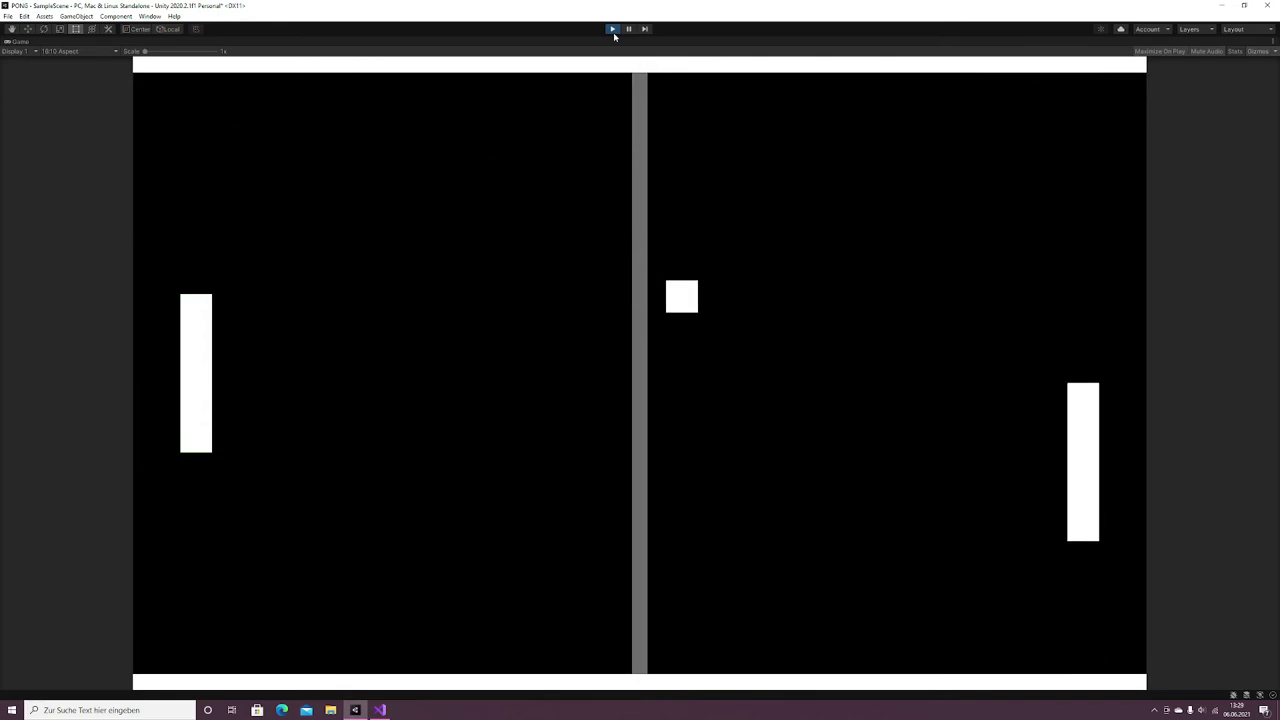
{"action": "key", "text": "Down"}
{"action": "key", "text": "Up"}
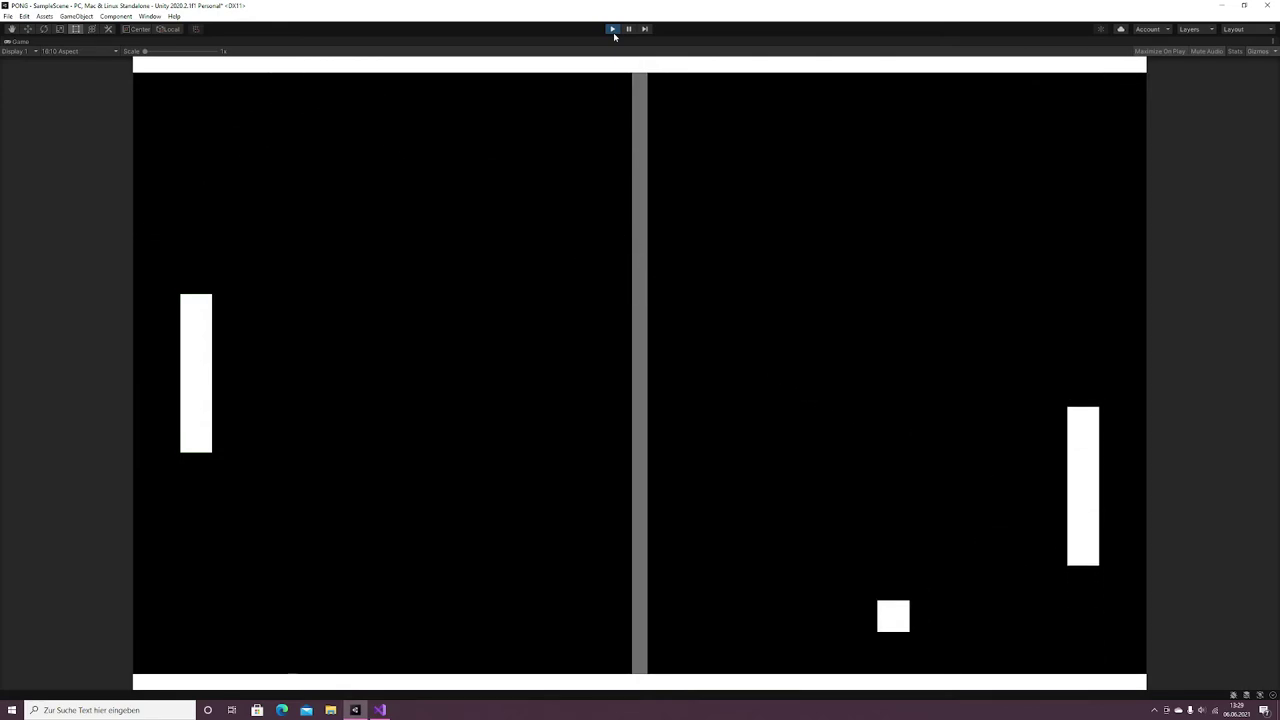
{"action": "left_click", "coordinate": [613, 29]}
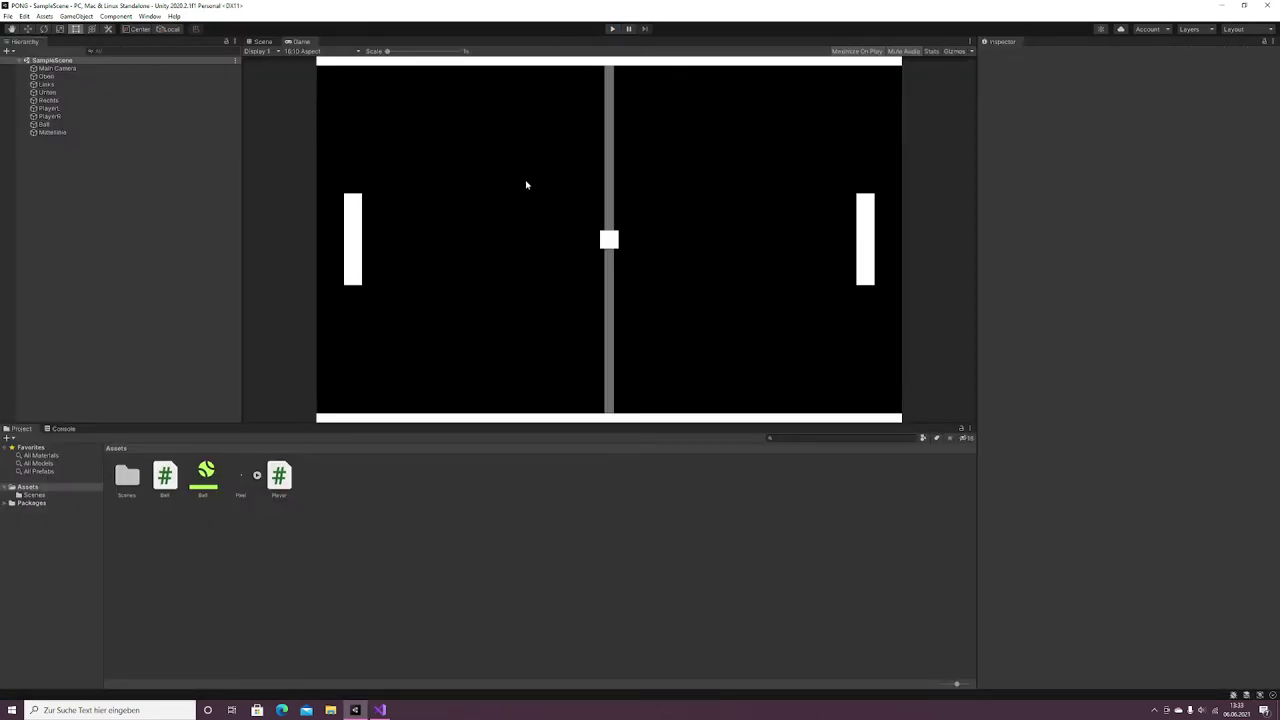
- Add a UI Canvas set to Scale With Screen Size with a 1920x1080 reference resolution
{"action": "right_click", "coordinate": [199, 289]}
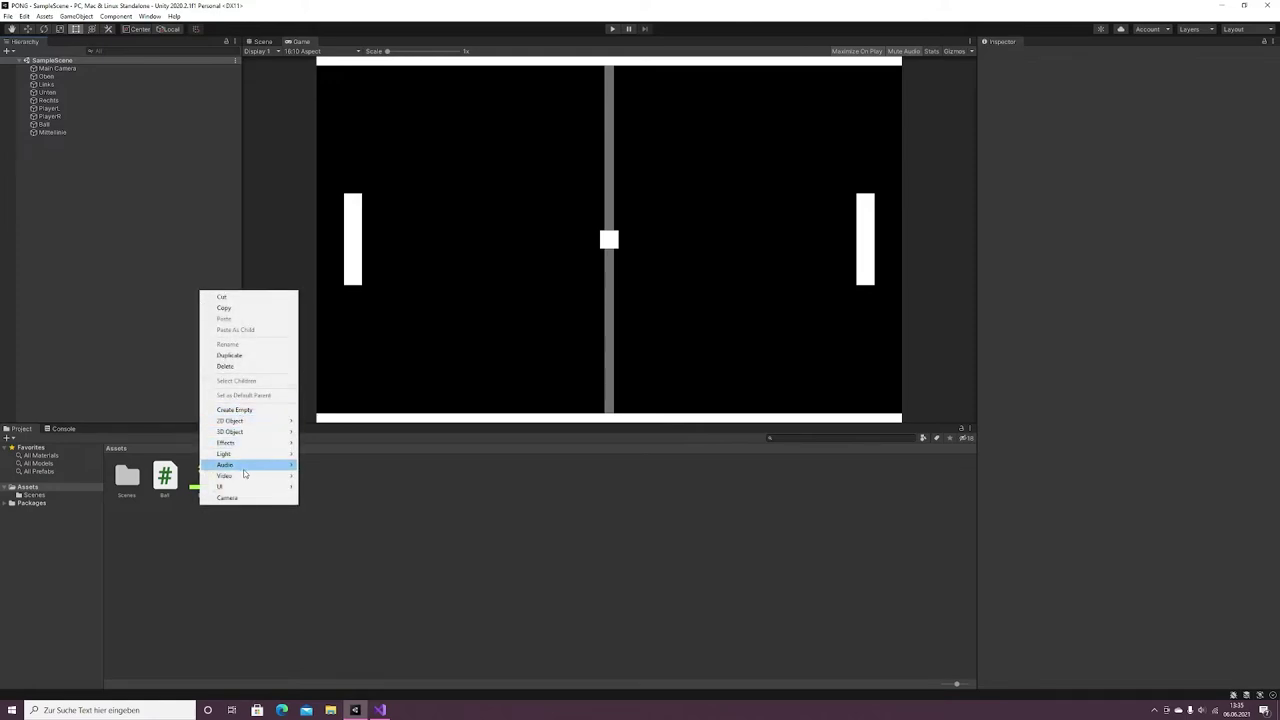
{"action": "mouse_move", "coordinate": [252, 489]}
{"action": "left_click", "coordinate": [322, 629]}
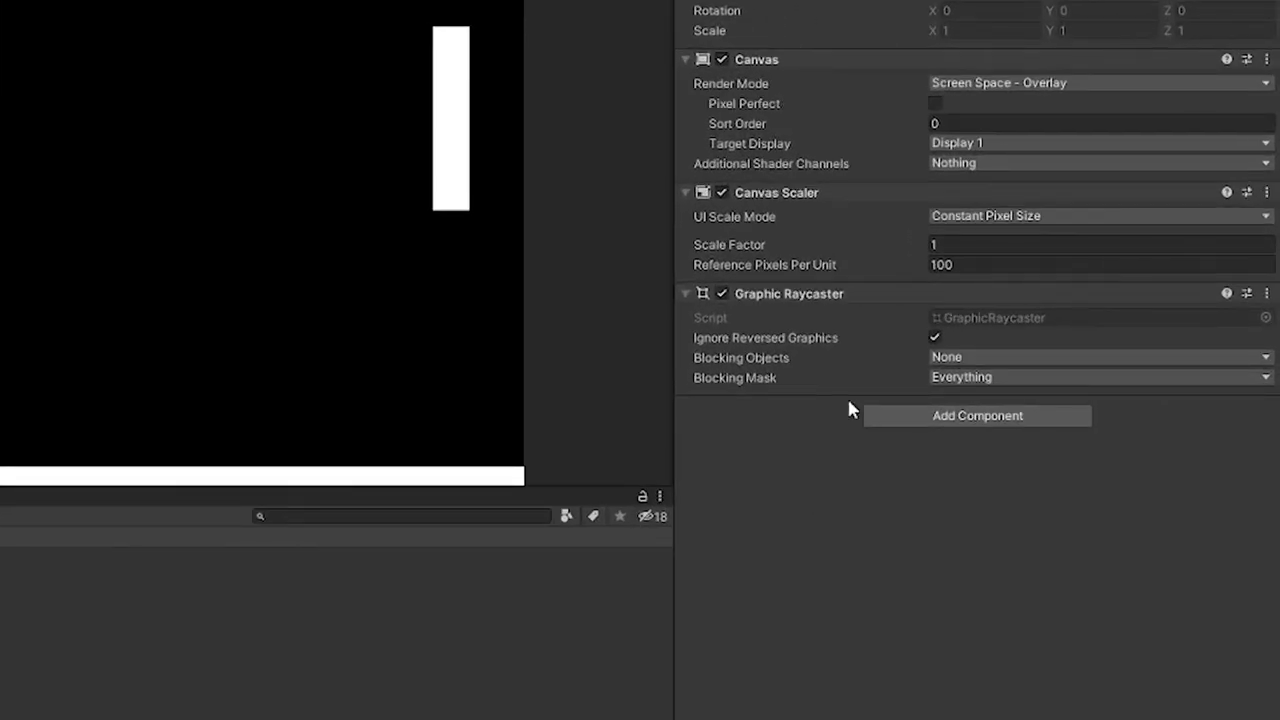
{"action": "left_click", "coordinate": [1118, 287]}
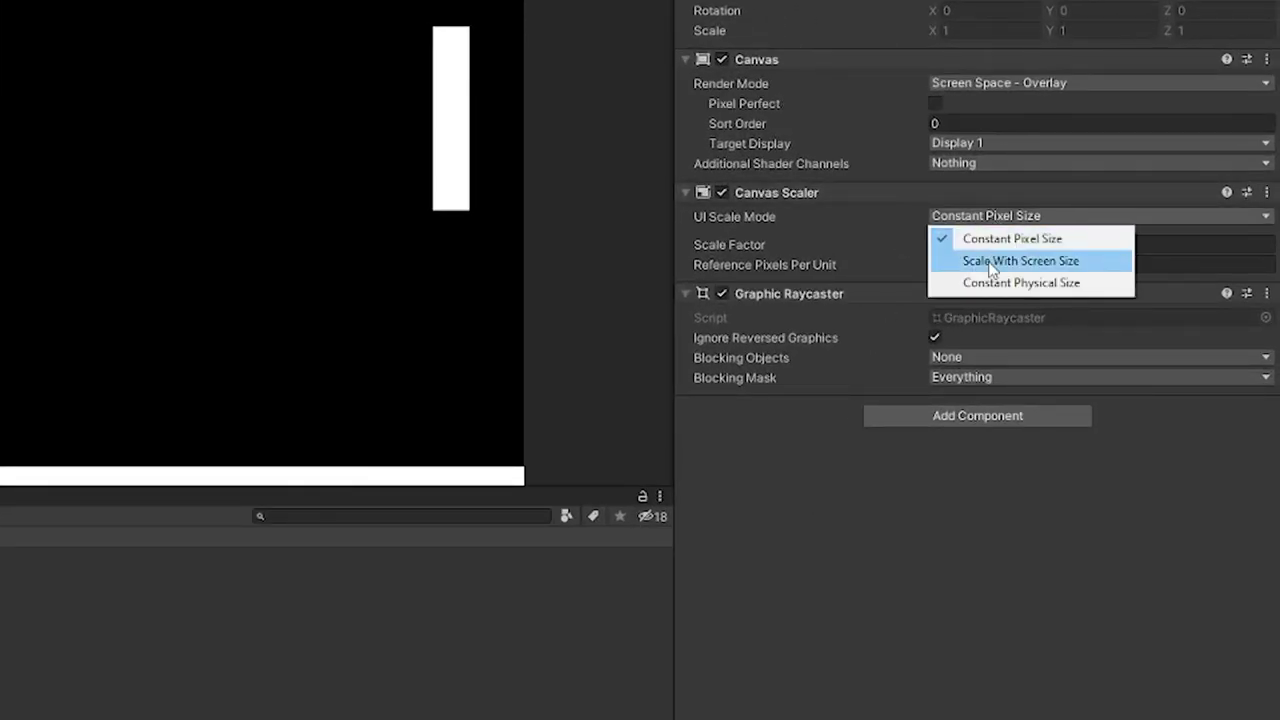
{"action": "left_click", "coordinate": [1145, 309]}
{"action": "left_click", "coordinate": [1001, 245]}
{"action": "type", "text": "1920"}
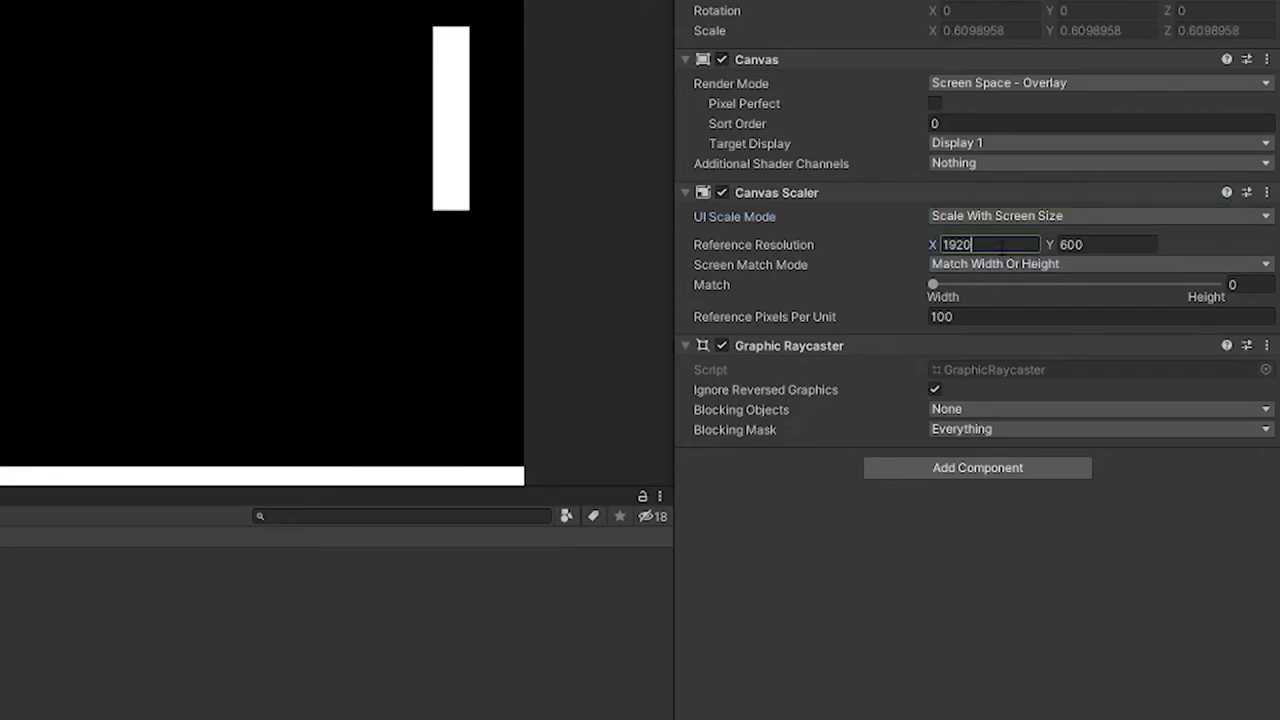
{"action": "left_click", "coordinate": [1112, 248]}
{"action": "type", "text": "1080"}
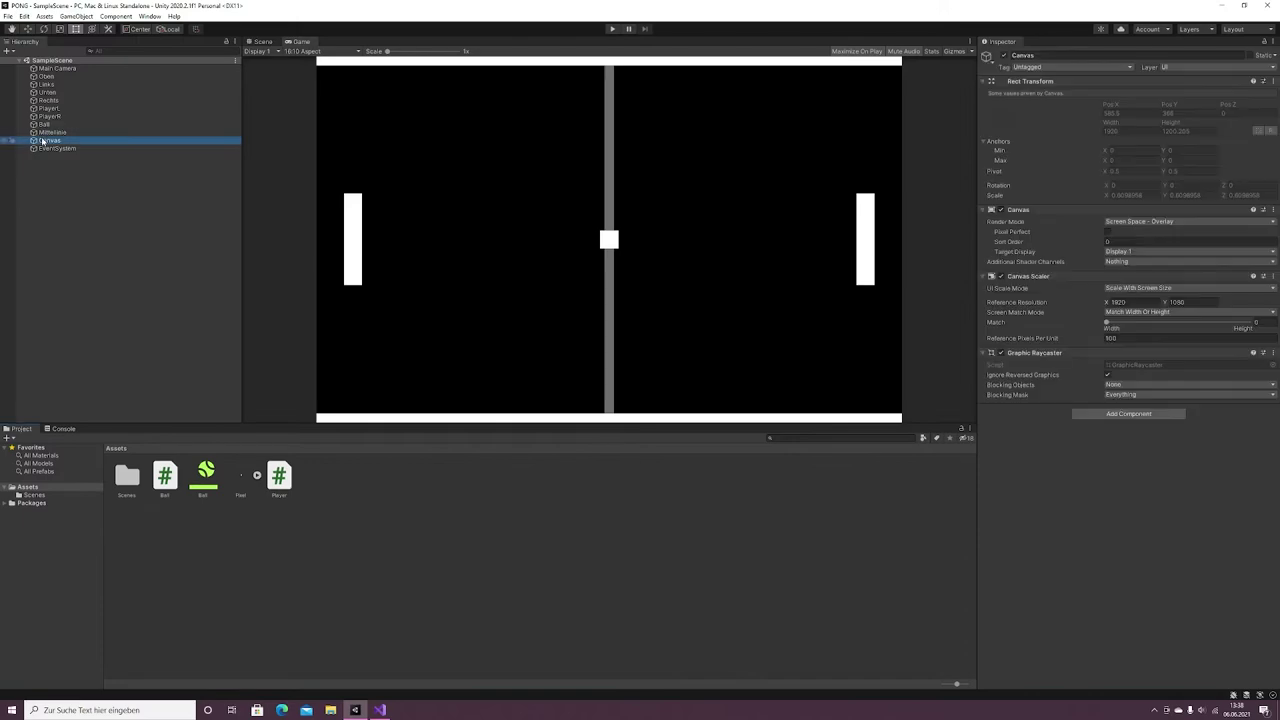
- Add a TextMeshPro score text under the Canvas, enlarge its font, anchor it top centre at Pos Y -100
{"action": "right_click", "coordinate": [45, 140]}
{"action": "mouse_move", "coordinate": [105, 349]}
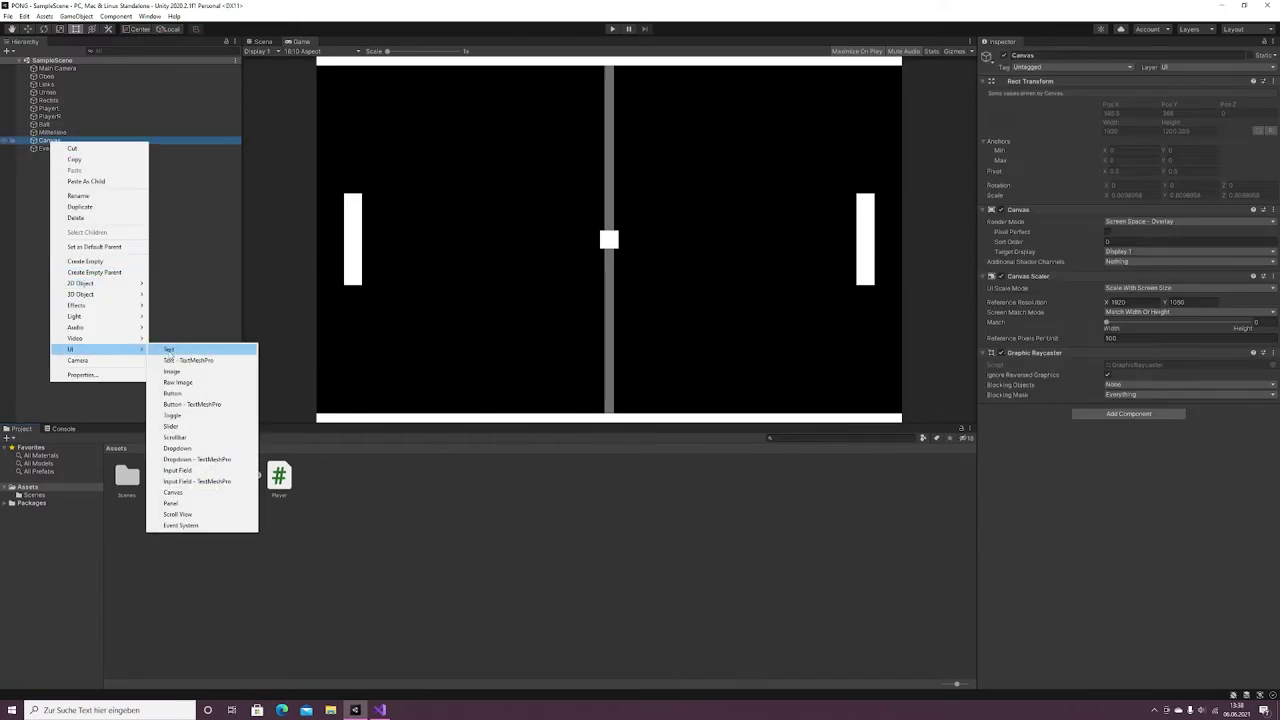
{"action": "left_click", "coordinate": [172, 360]}
{"action": "left_click", "coordinate": [392, 392]}
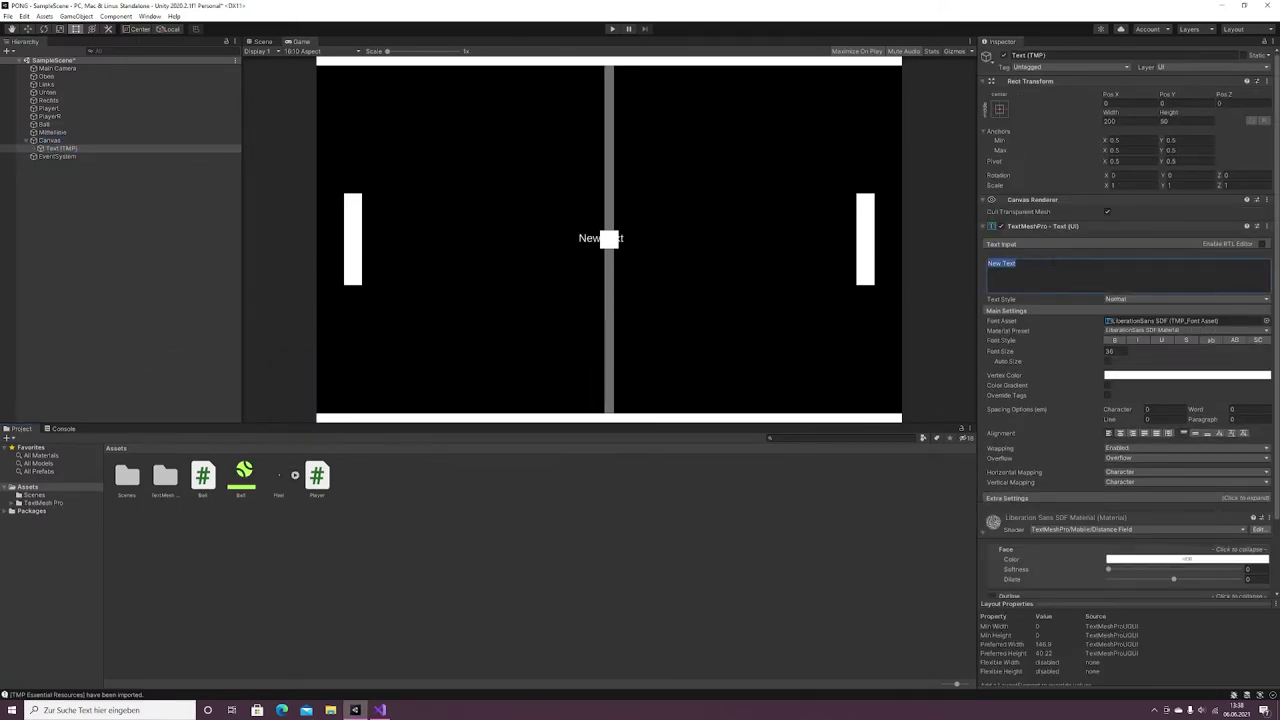
{"action": "type", "text": "0"}
{"action": "left_click", "coordinate": [1110, 351]}
{"action": "type", "text": "5"}
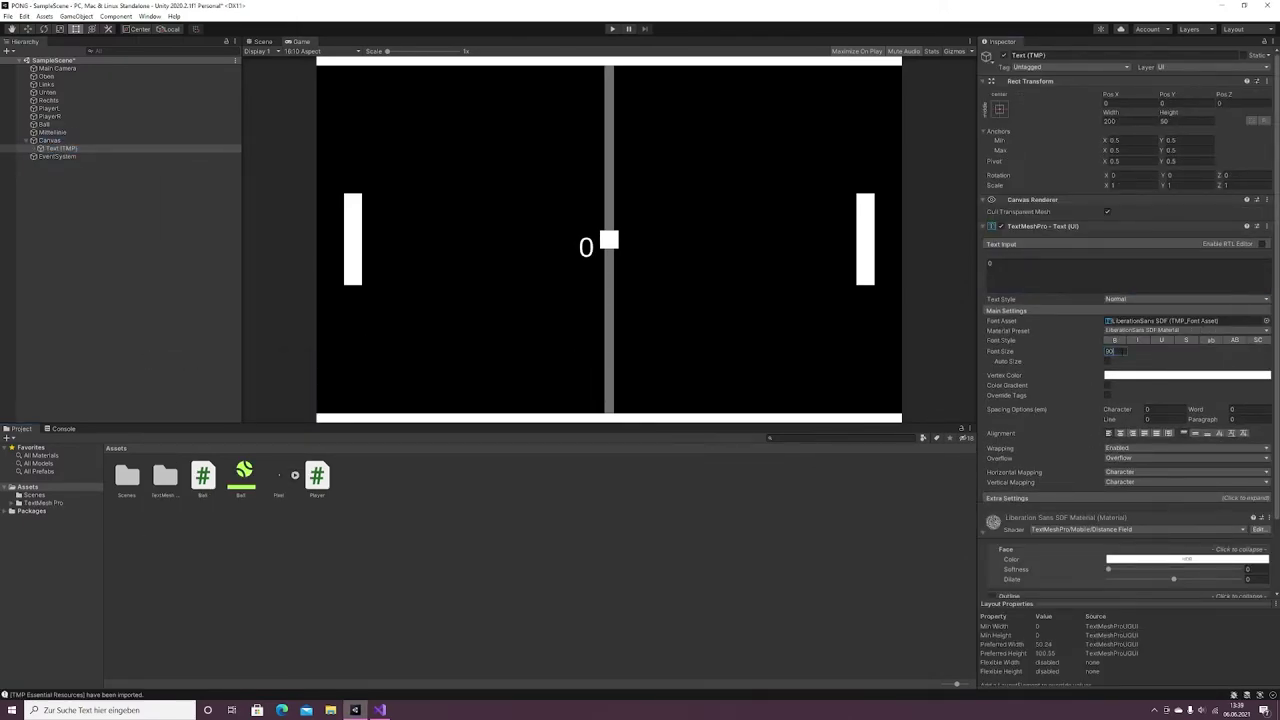
{"action": "key", "text": "Return"}
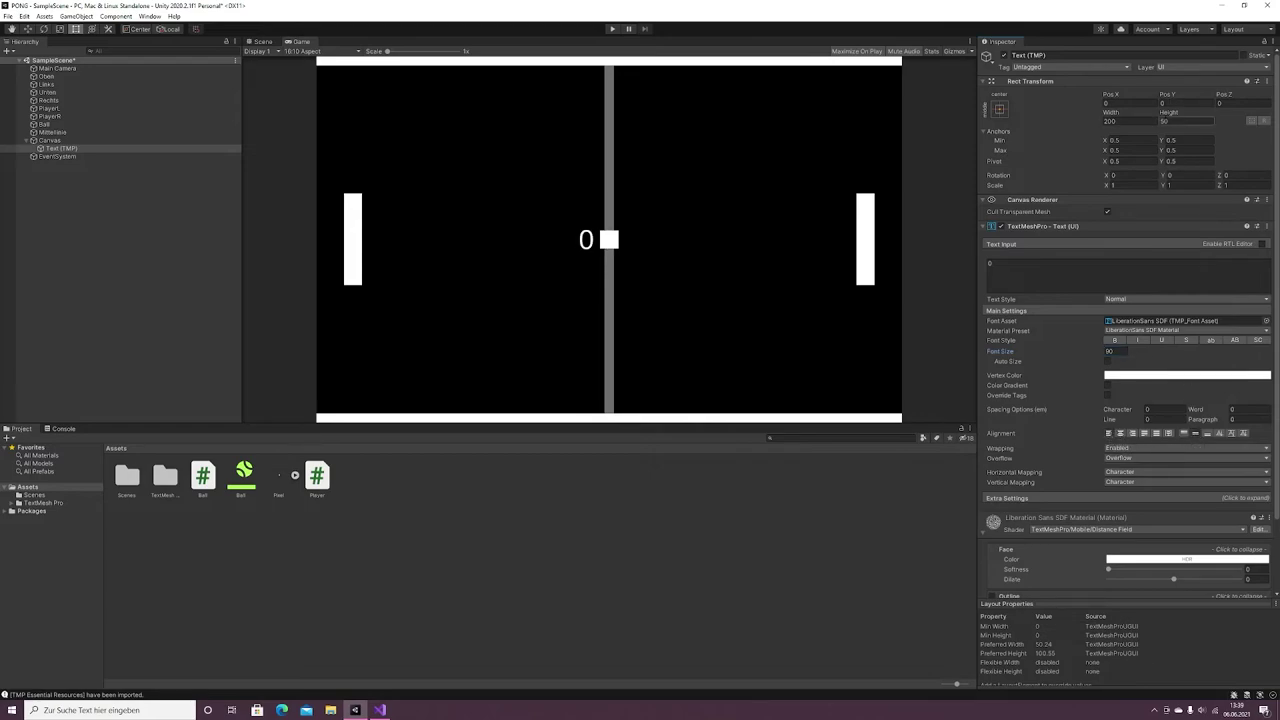
{"action": "left_click", "coordinate": [999, 108]}
{"action": "left_click", "coordinate": [1050, 180]}
{"action": "left_click", "coordinate": [1185, 103]}
{"action": "left_click", "coordinate": [1110, 121]}
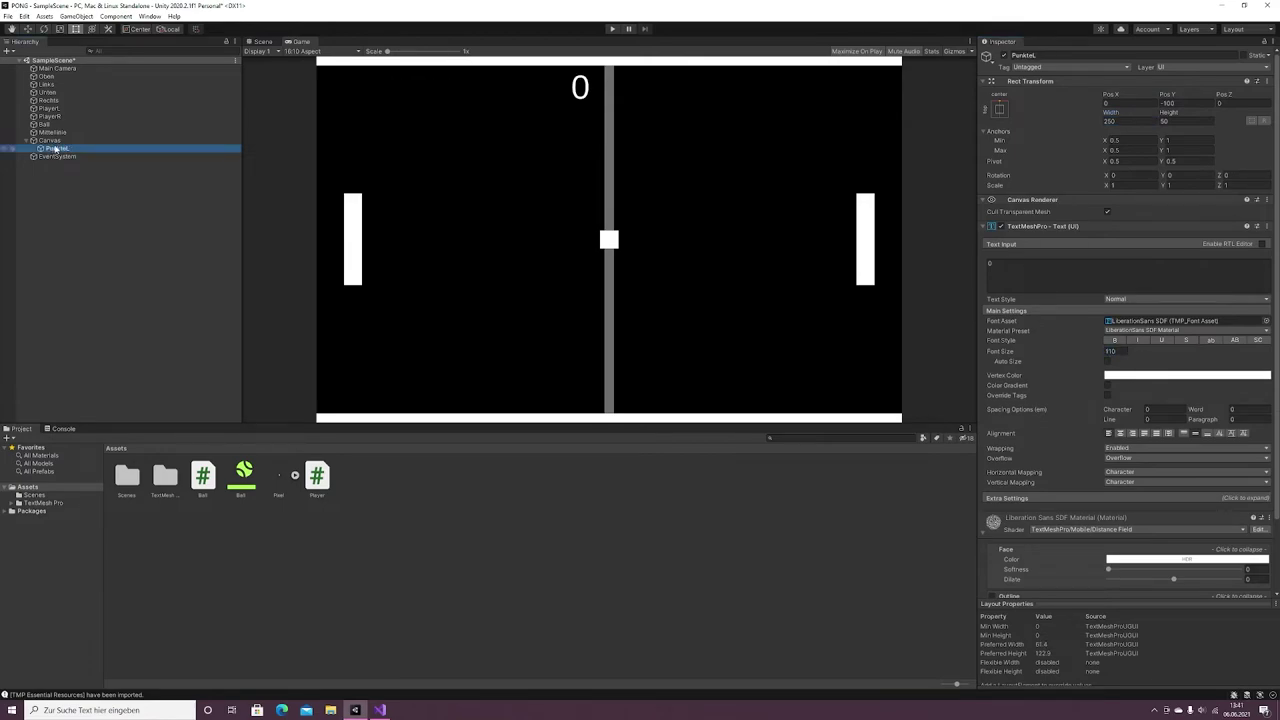
- Duplicate the PunkteL score text and place the copy right of the centre line
{"action": "right_click", "coordinate": [56, 149]}
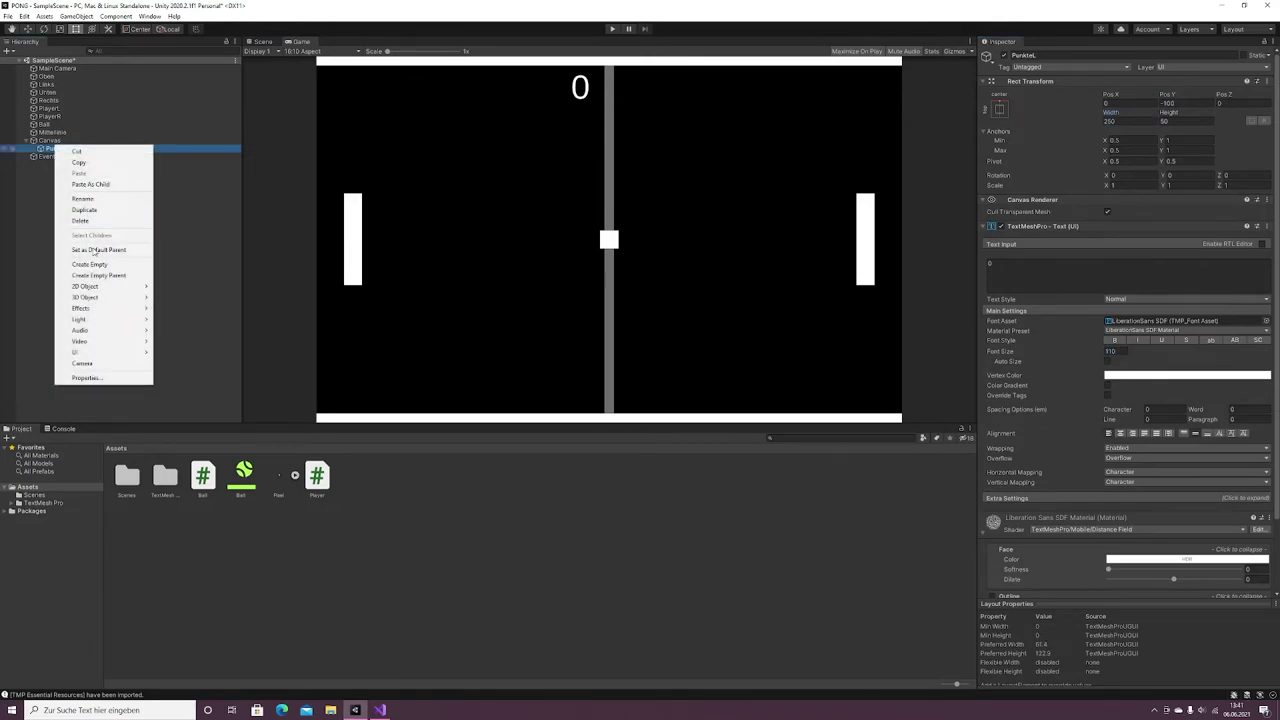
{"action": "left_click", "coordinate": [86, 210]}
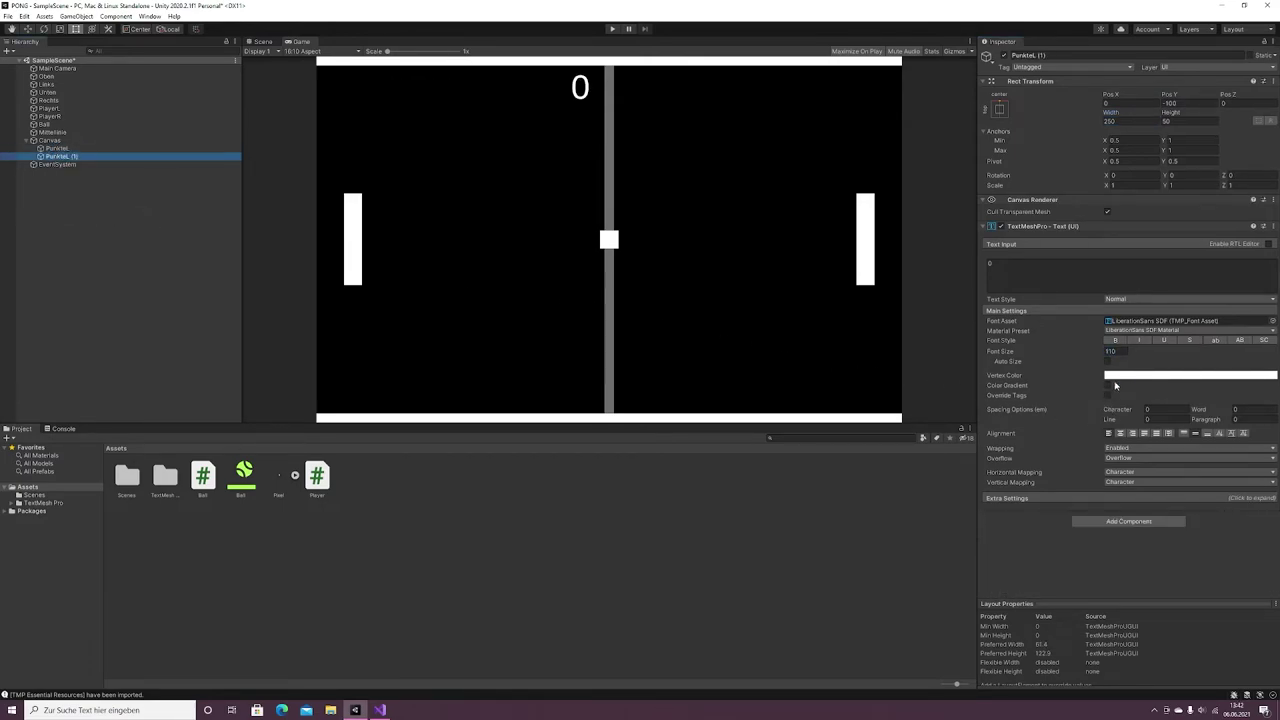
{"action": "left_click", "coordinate": [1108, 433]}
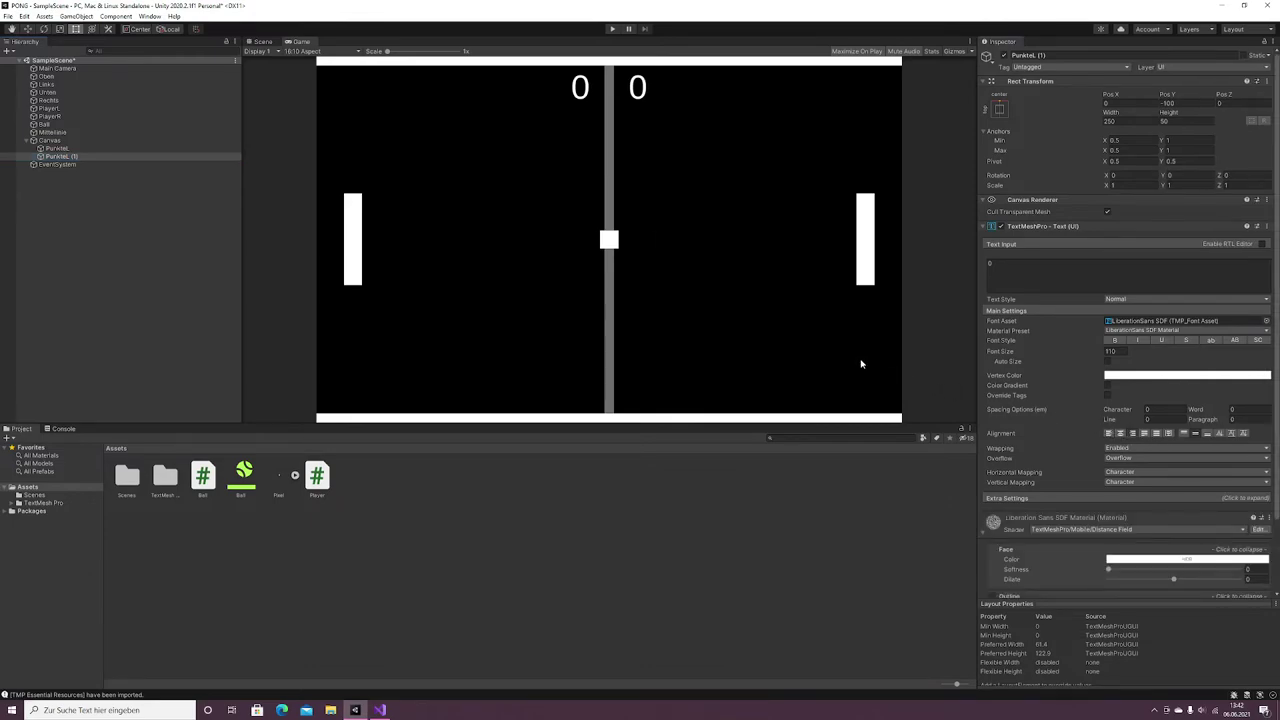
- Declare lPunkte/rPunkte ints and public TextMeshProUGUI textR, textL fields, and add using TMPro
{"action": "key", "text": "alt+Tab"}
{"action": "type", "text": "private in"}
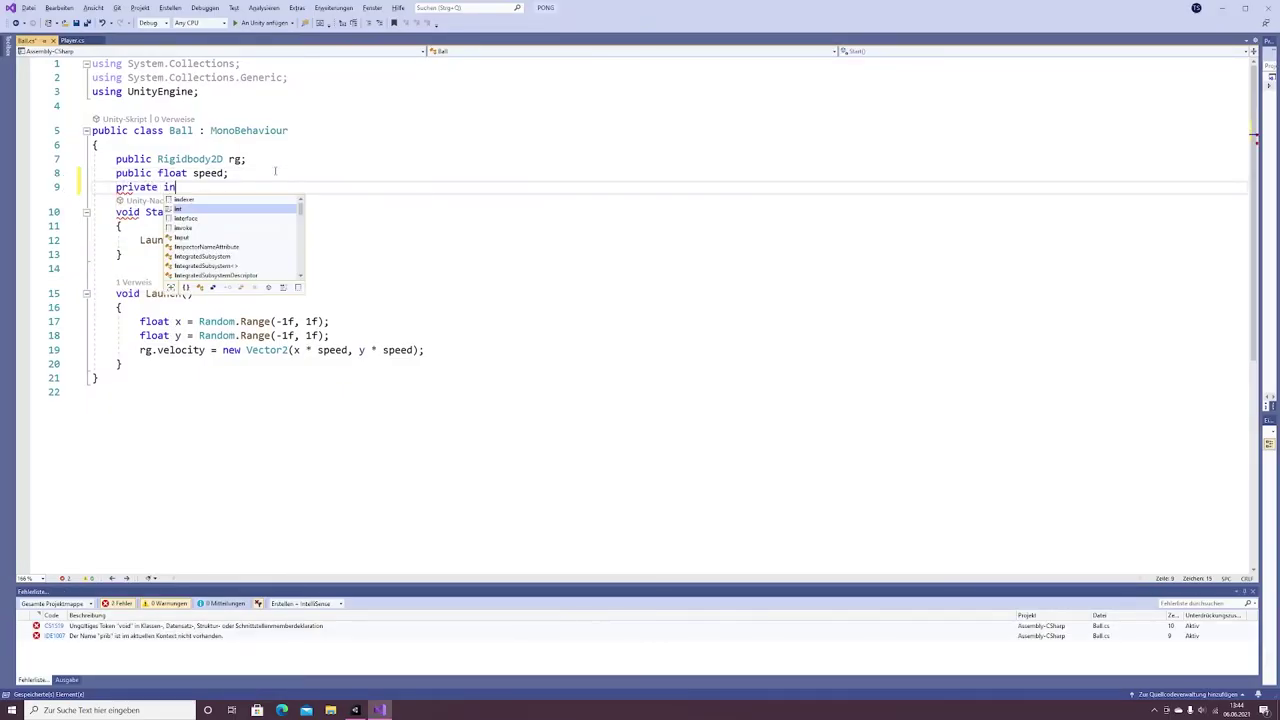
{"action": "type", "text": "t lPunkte, rPunkte;"}
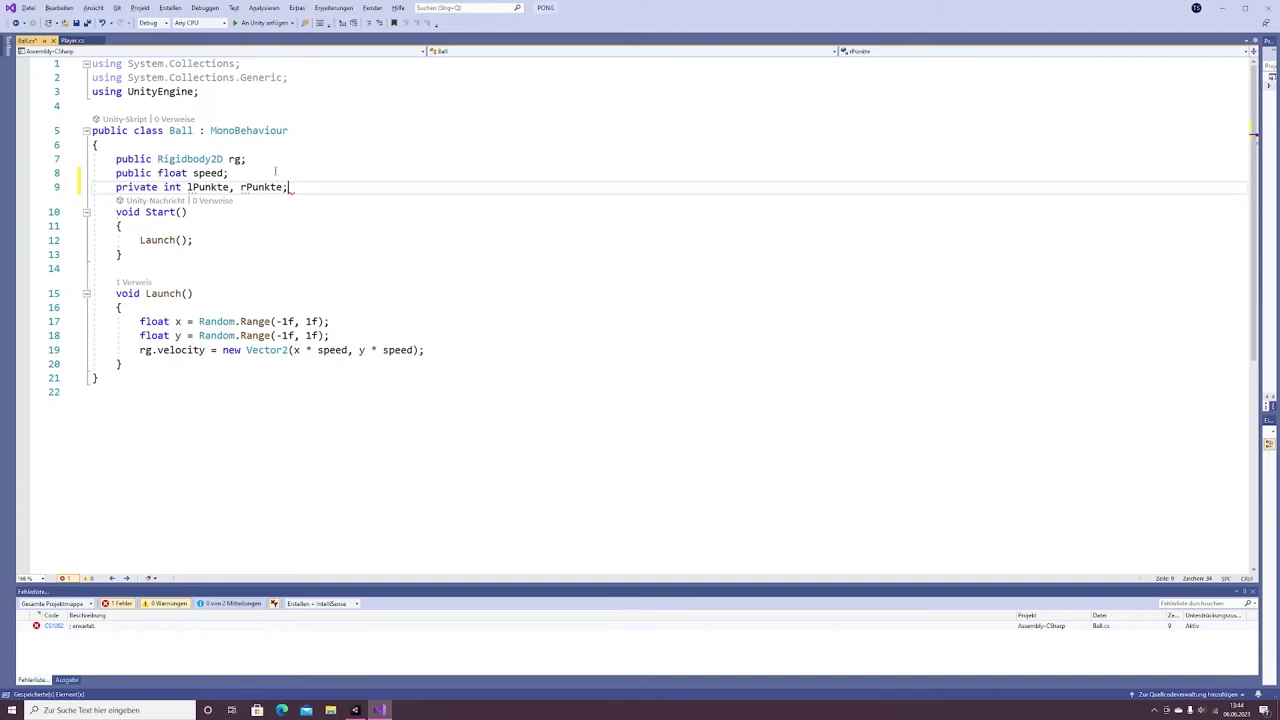
{"action": "key", "text": "Return"}
{"action": "type", "text": "public TextM"}
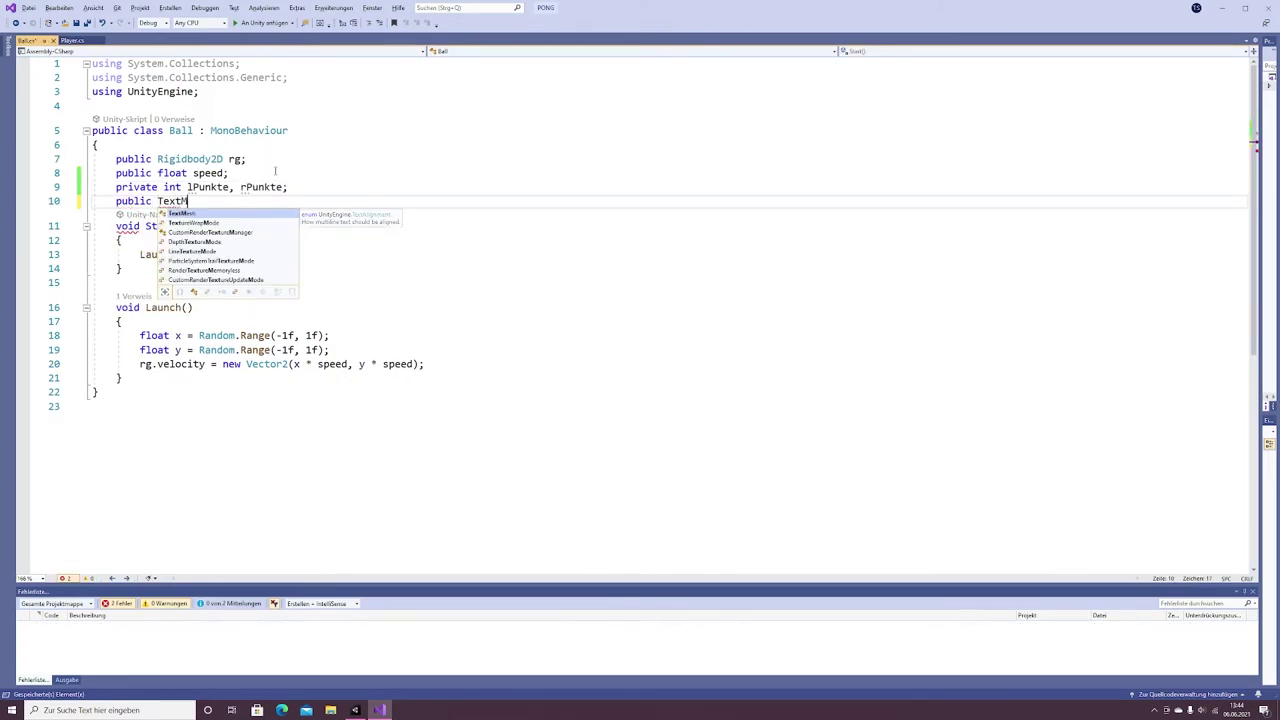
{"action": "type", "text": "eshProUGUI "}
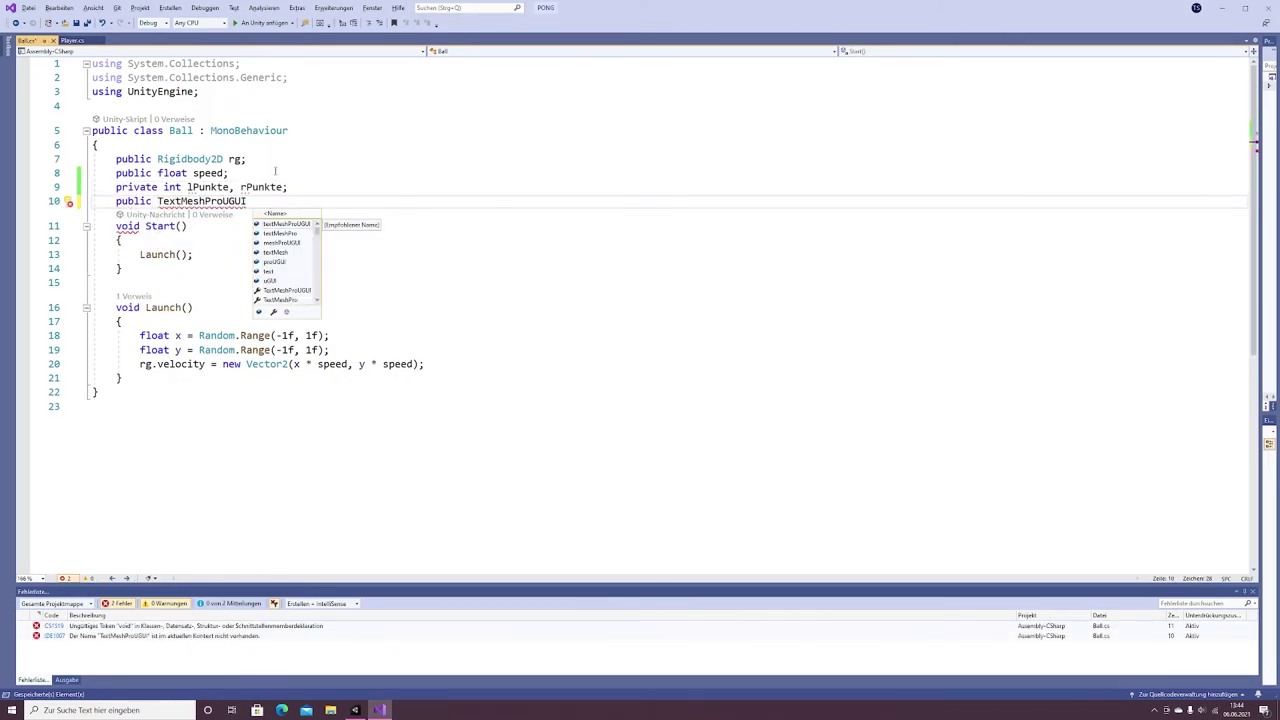
{"action": "type", "text": "textR, textL"}
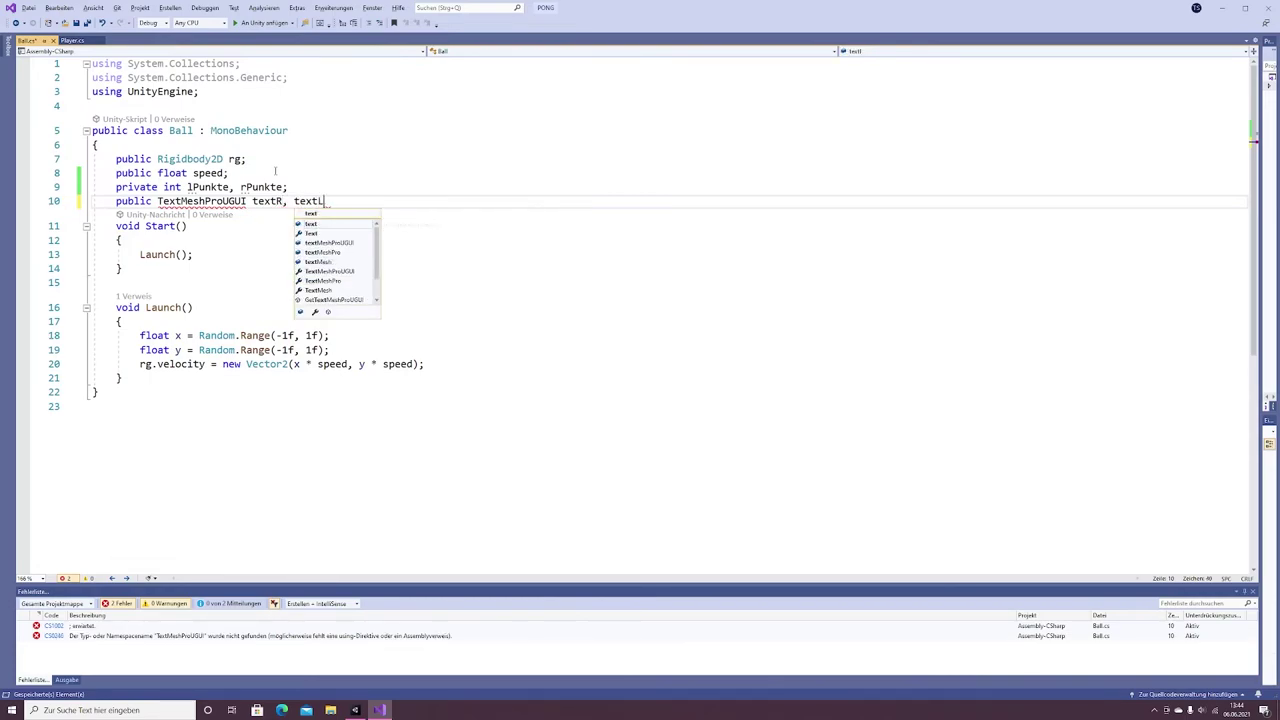
{"action": "type", "text": ";"}
{"action": "key", "text": "Up"}
{"action": "key", "text": "Up"}
{"action": "key", "text": "Up"}
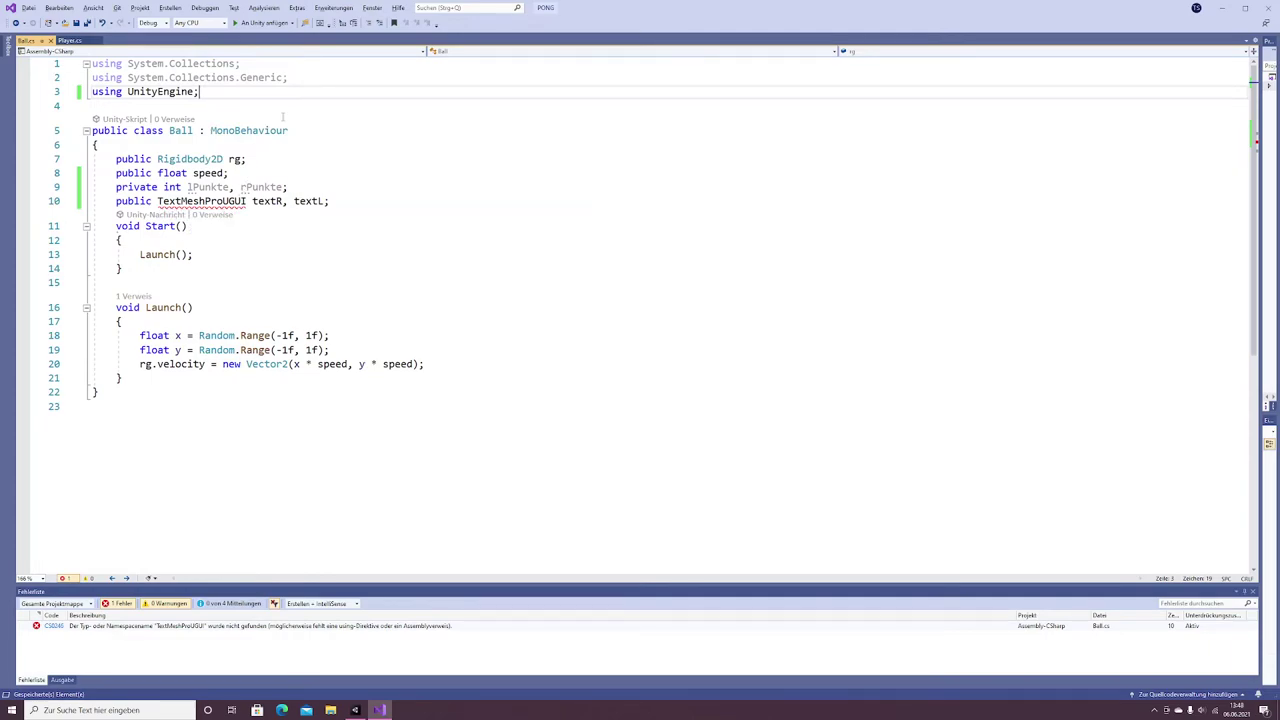
{"action": "key", "text": "Return"}
{"action": "type", "text": "us"}
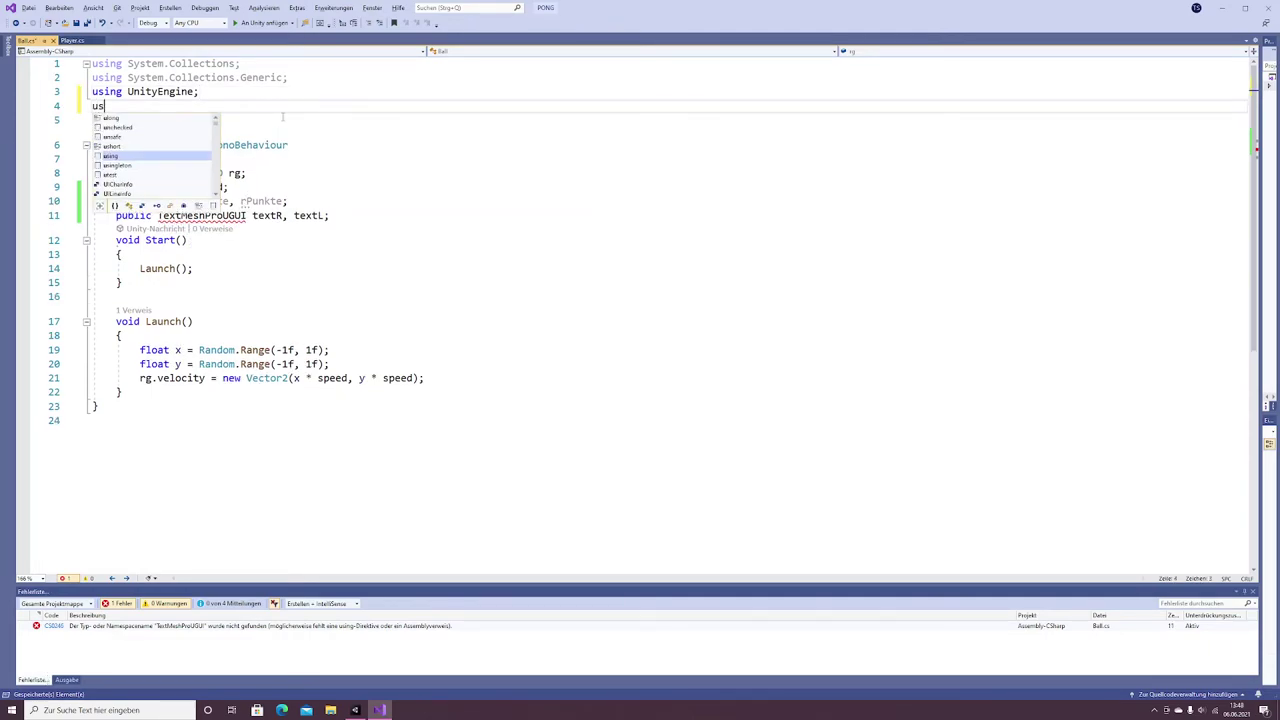
{"action": "type", "text": "ing TMP"}
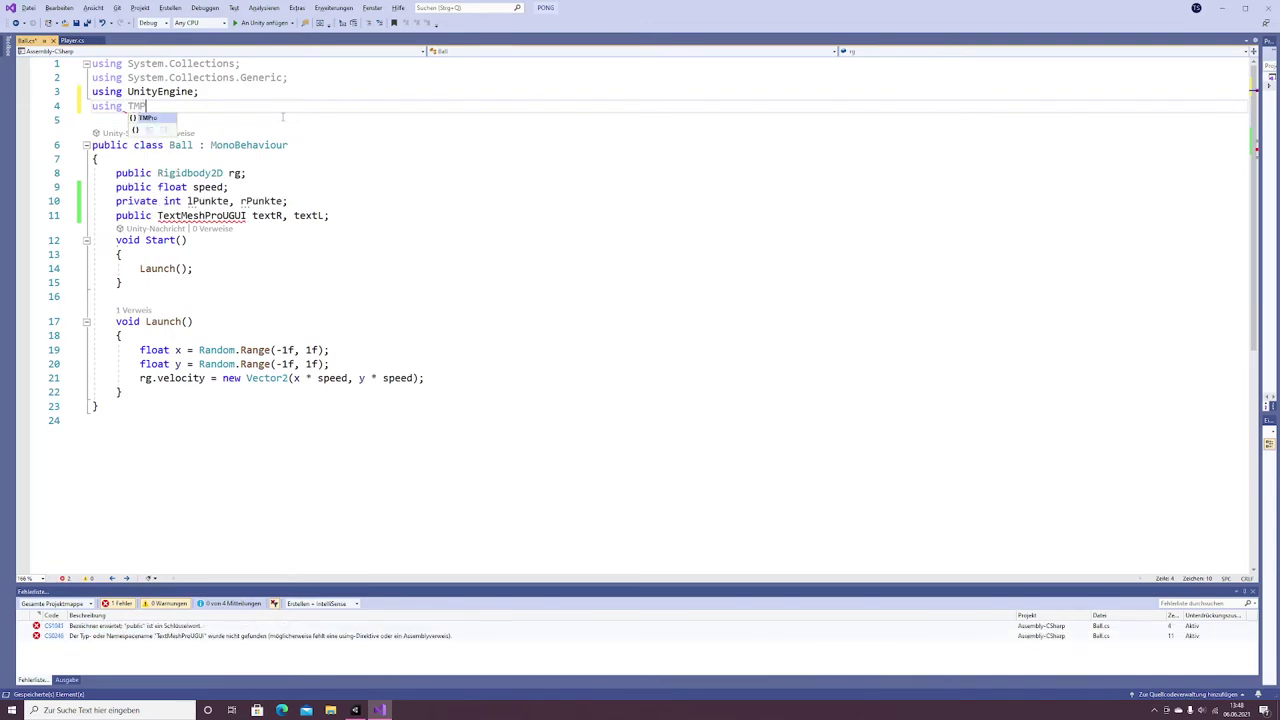
{"action": "type", "text": "ro;"}
{"action": "left_click", "coordinate": [121, 392]}
- Add OnCollisionEnter2D with an if checking collision.gameObject.tag == "Links"
{"action": "key", "text": "Return"}
{"action": "key", "text": "Return"}
{"action": "type", "text": "On"}
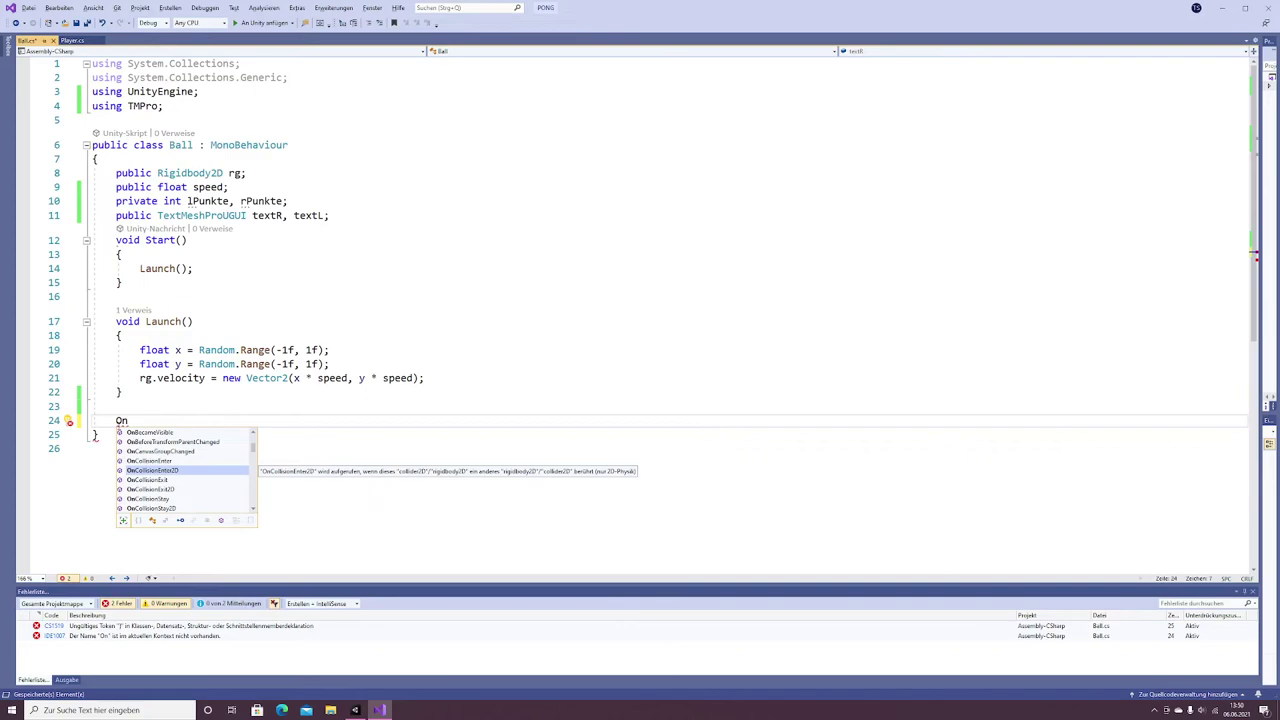
{"action": "key", "text": "Tab"}
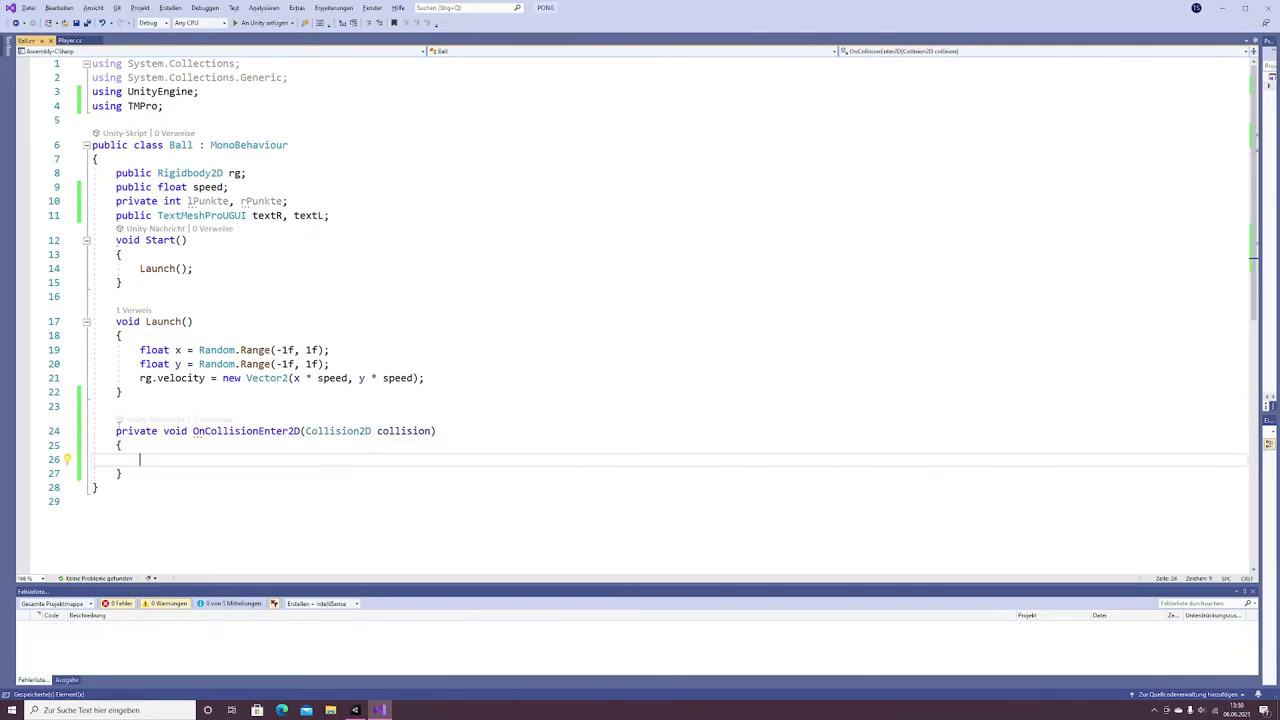
{"action": "type", "text": "if"}
{"action": "key", "text": "Escape"}
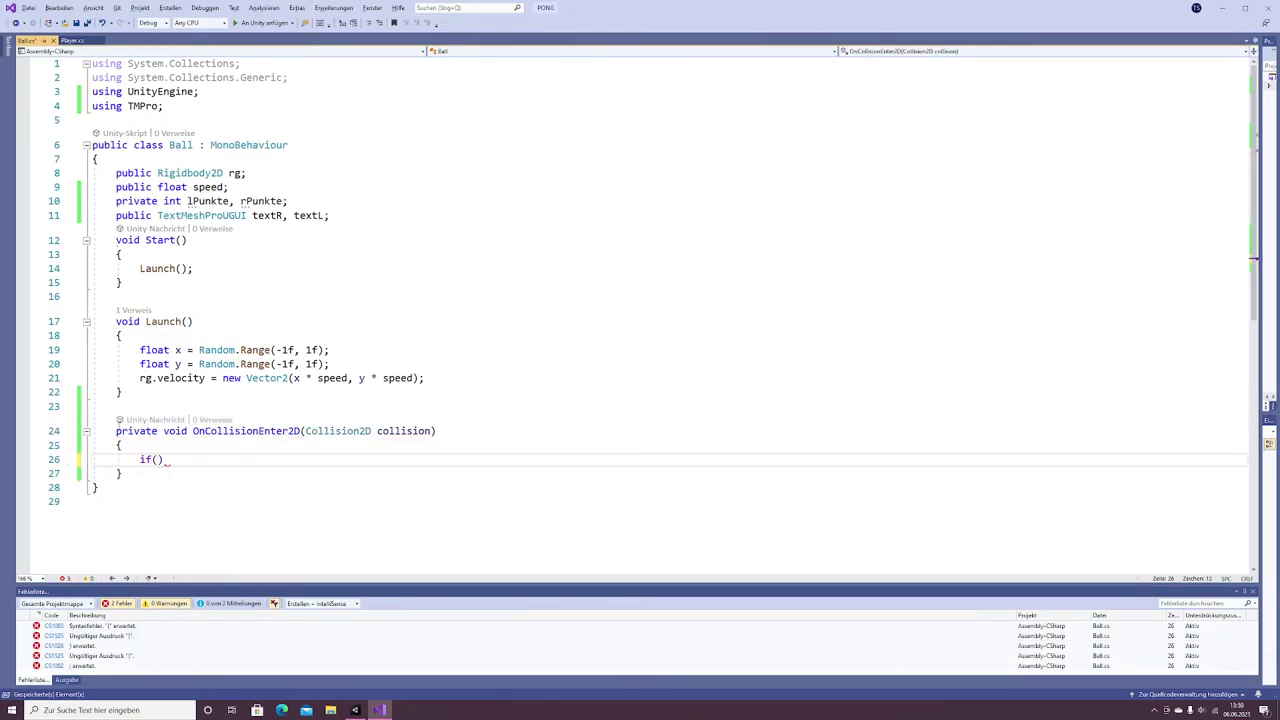
{"action": "type", "text": "oll"}
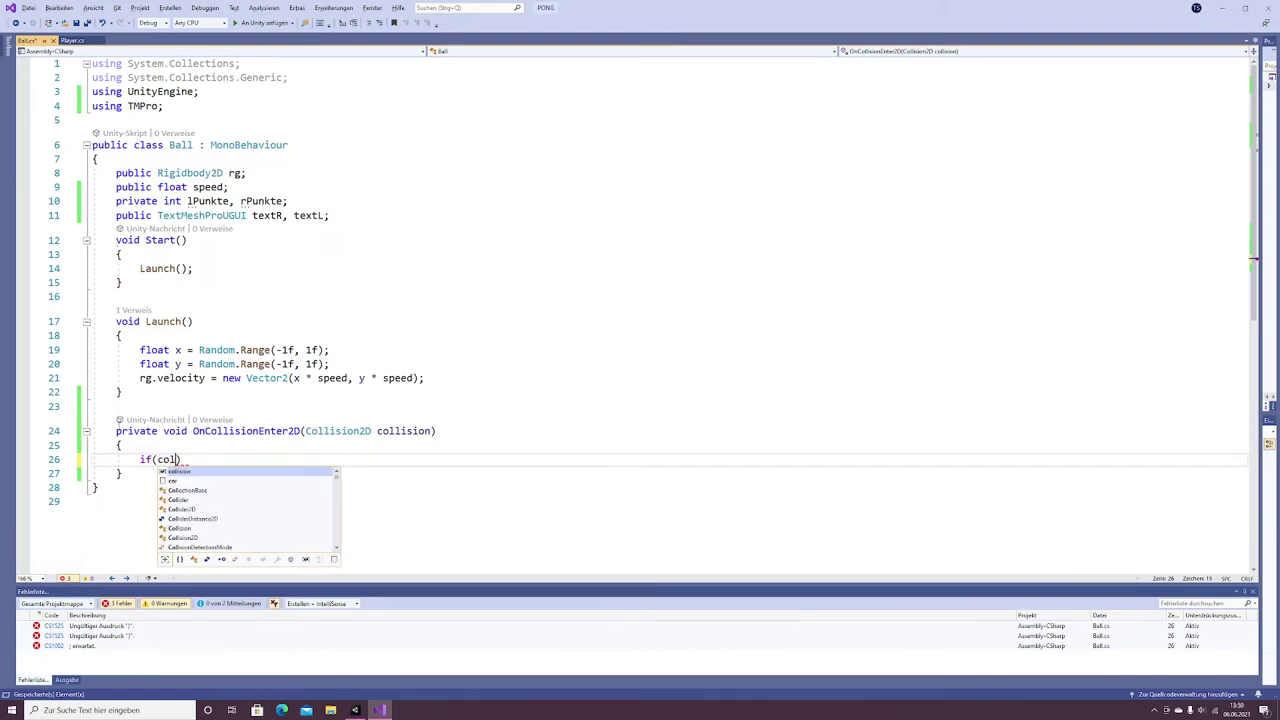
{"action": "type", "text": "isi"}
{"action": "key", "text": "Tab"}
{"action": "type", "text": ".g"}
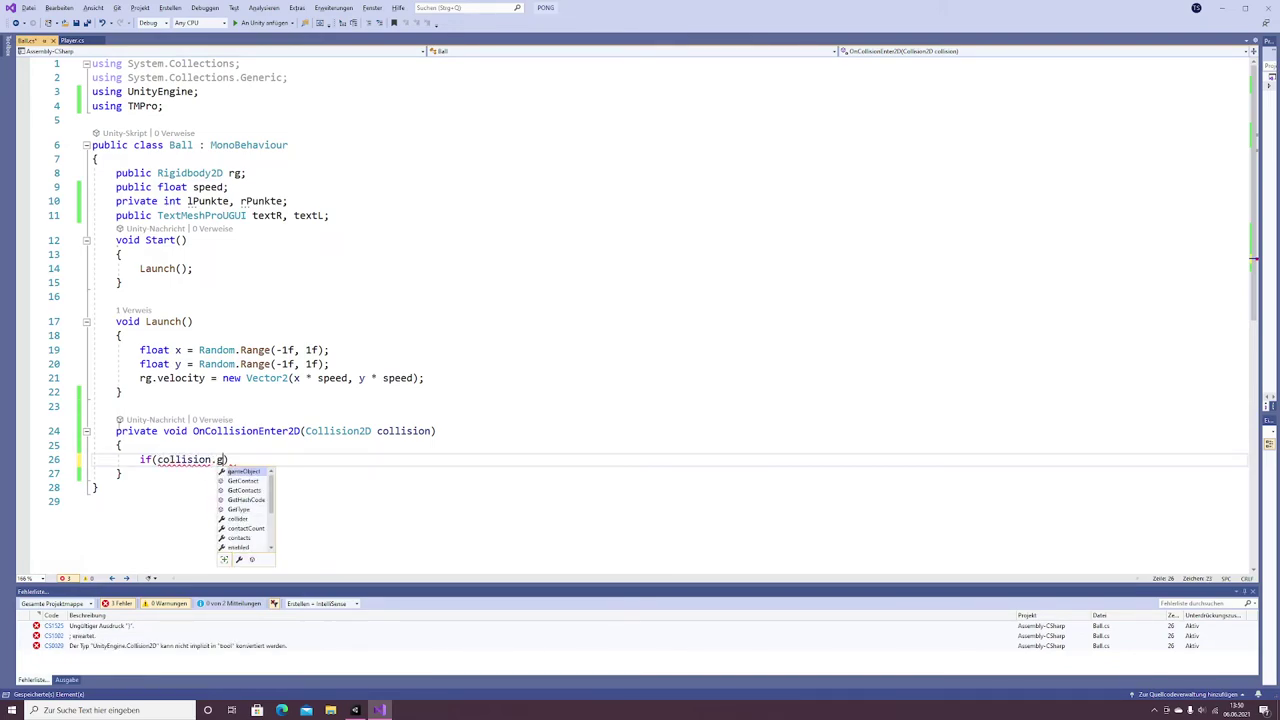
{"action": "key", "text": "Tab"}
{"action": "type", "text": ".ta"}
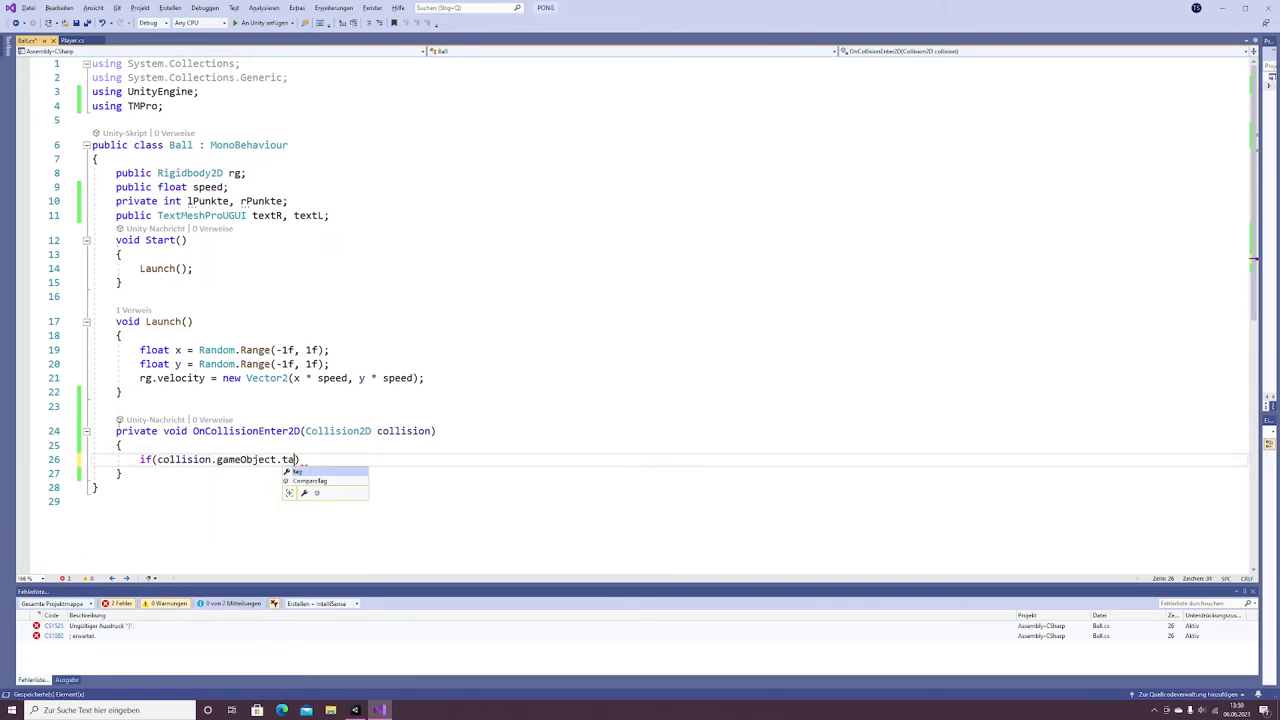
{"action": "type", "text": "g =="}
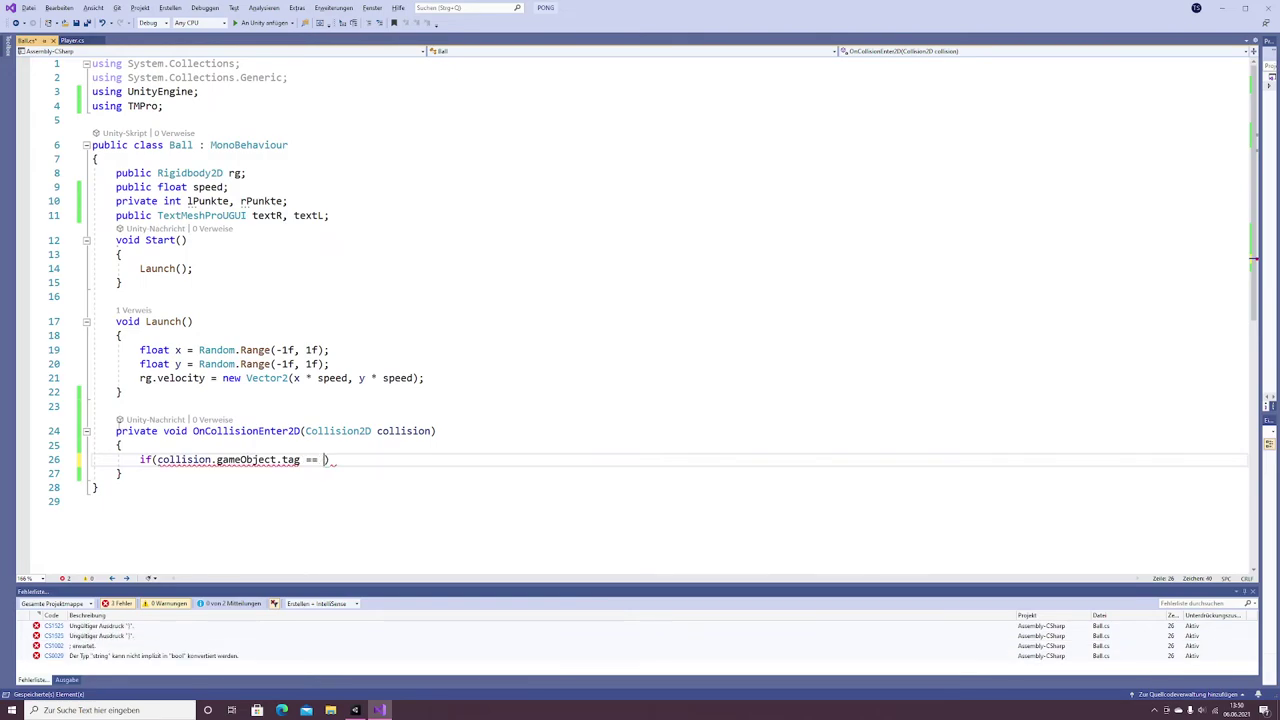
{"action": "type", "text": " \"Links\""}
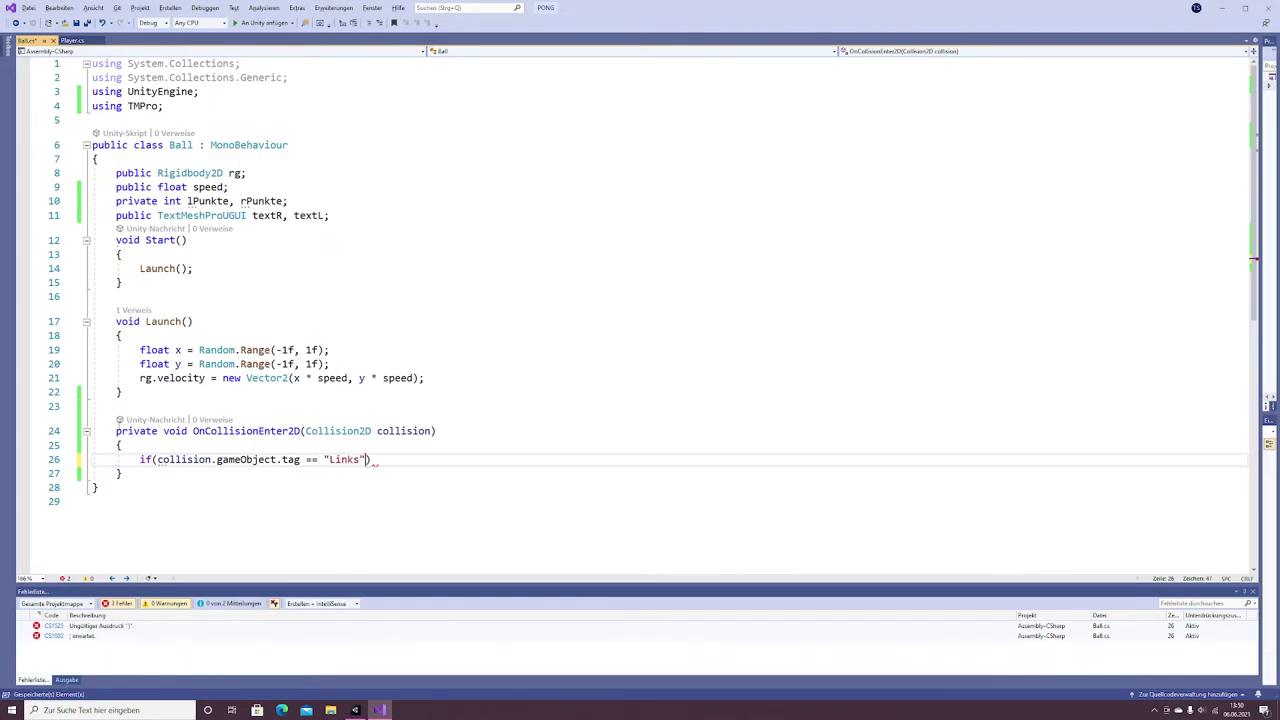
{"action": "key", "text": "Return"}
{"action": "type", "text": "r"}
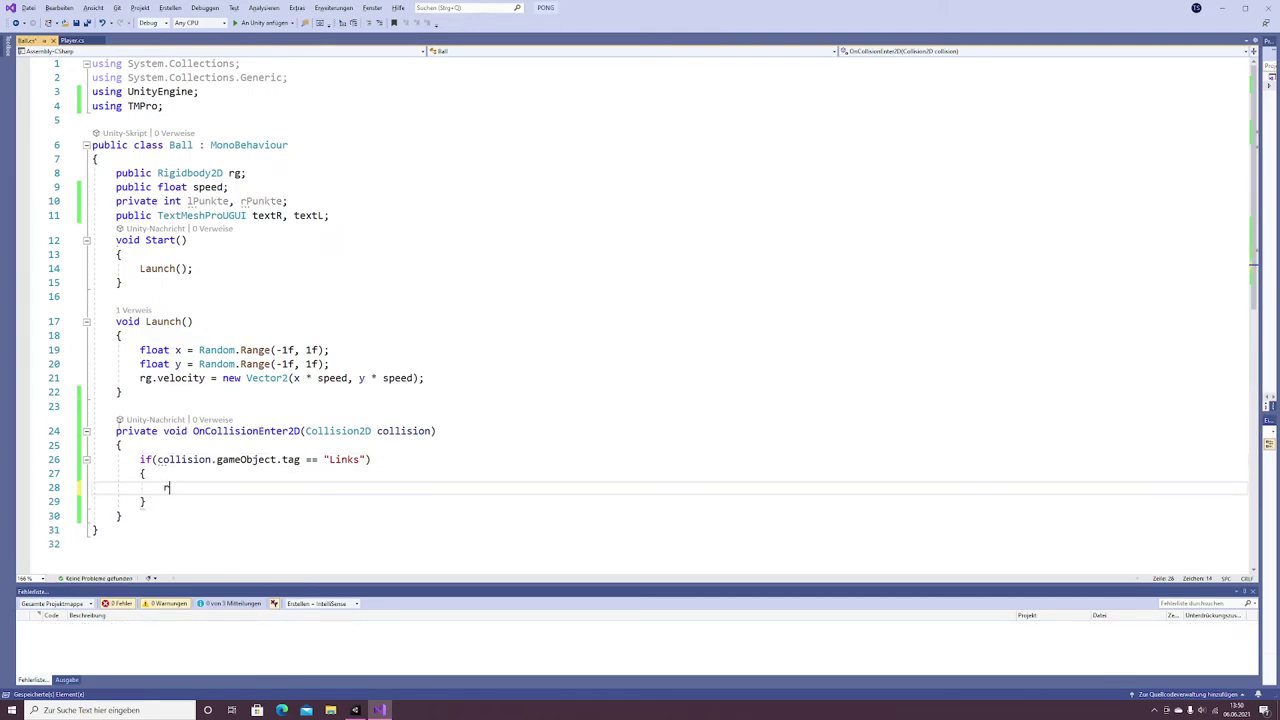
- In the Links block, increment rPunkte, set textR.text = rPunkte.ToString(), and call Launch()
{"action": "type", "text": "Punkte"}
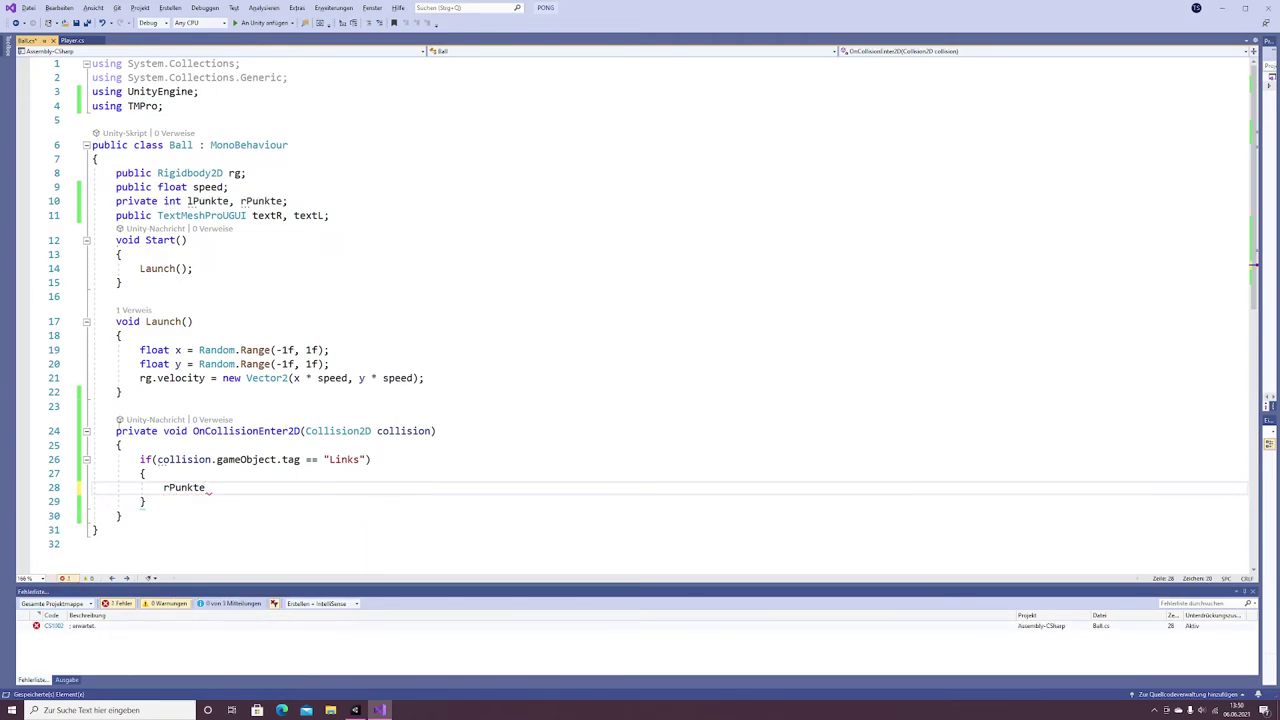
{"action": "type", "text": "++;"}
{"action": "key", "text": "Return"}
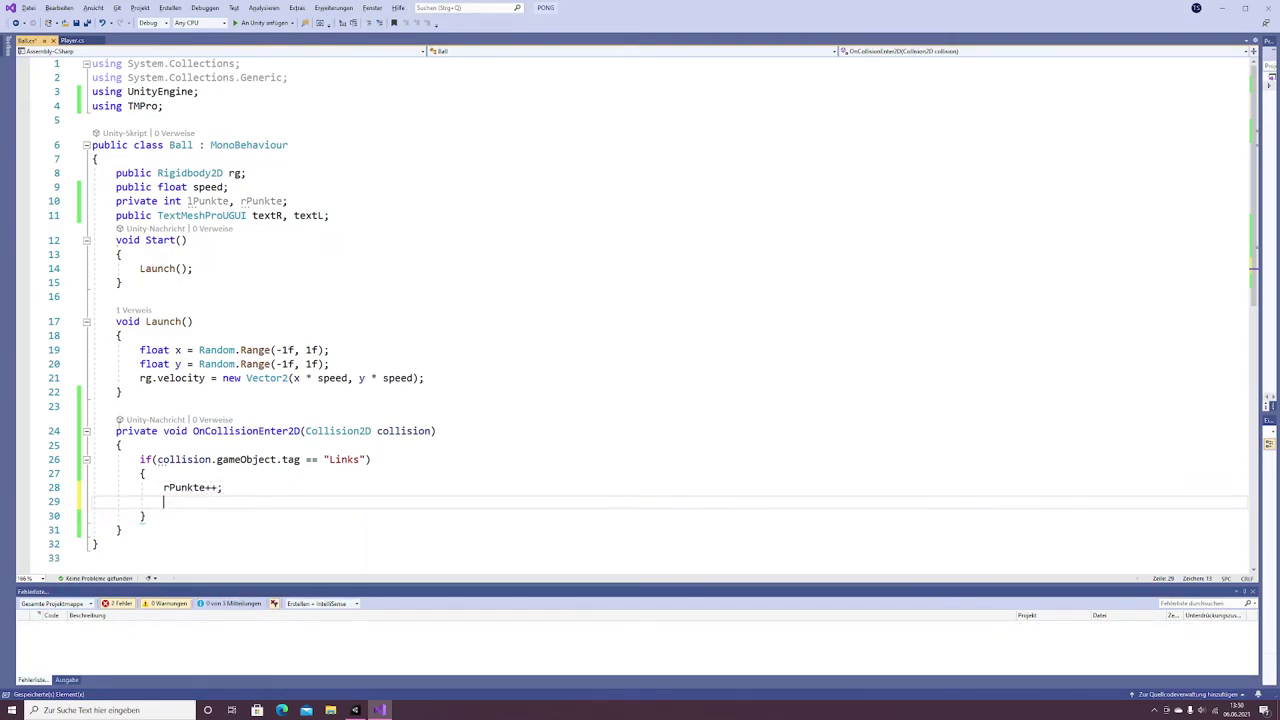
{"action": "type", "text": "text"}
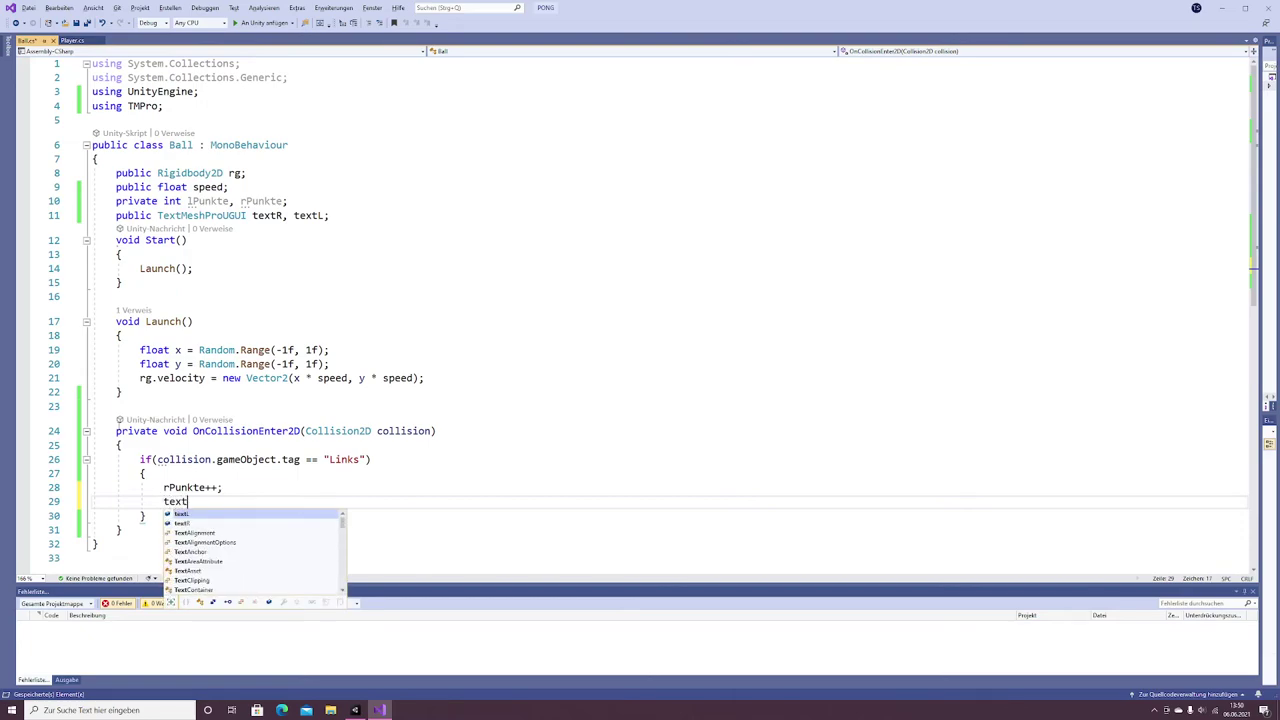
{"action": "type", "text": "R = "}
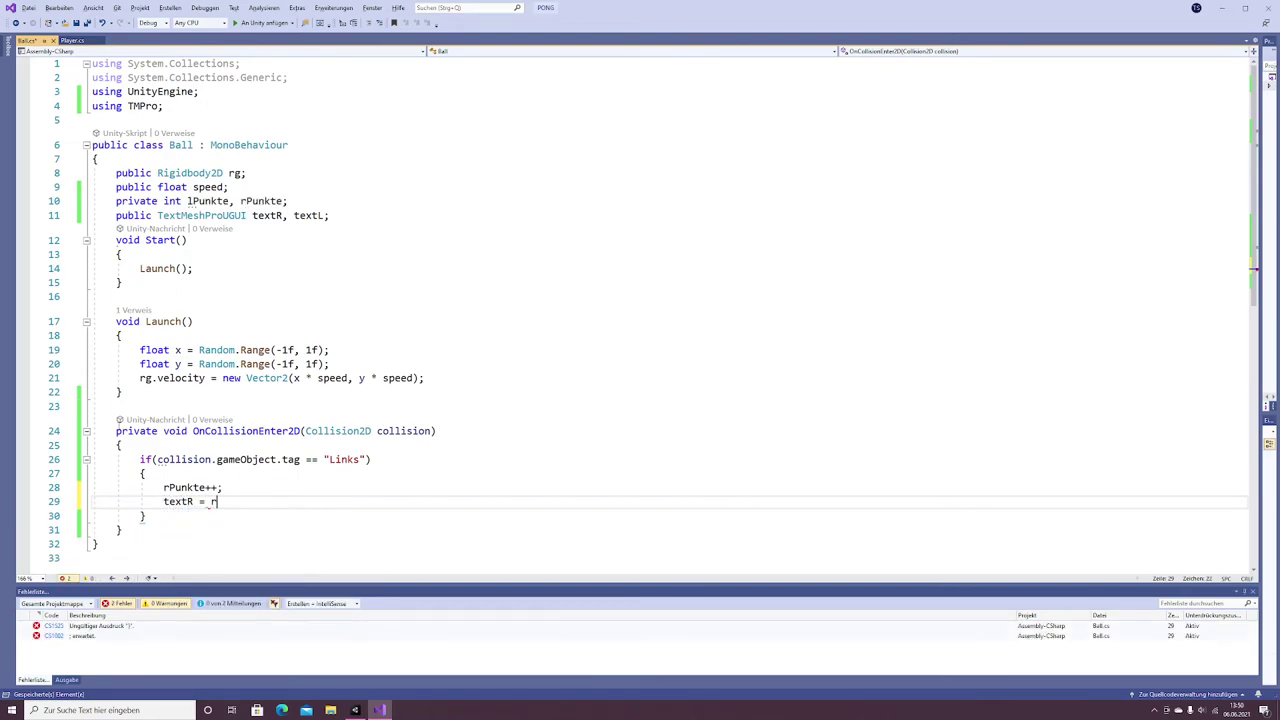
{"action": "type", "text": "rPunkte;"}
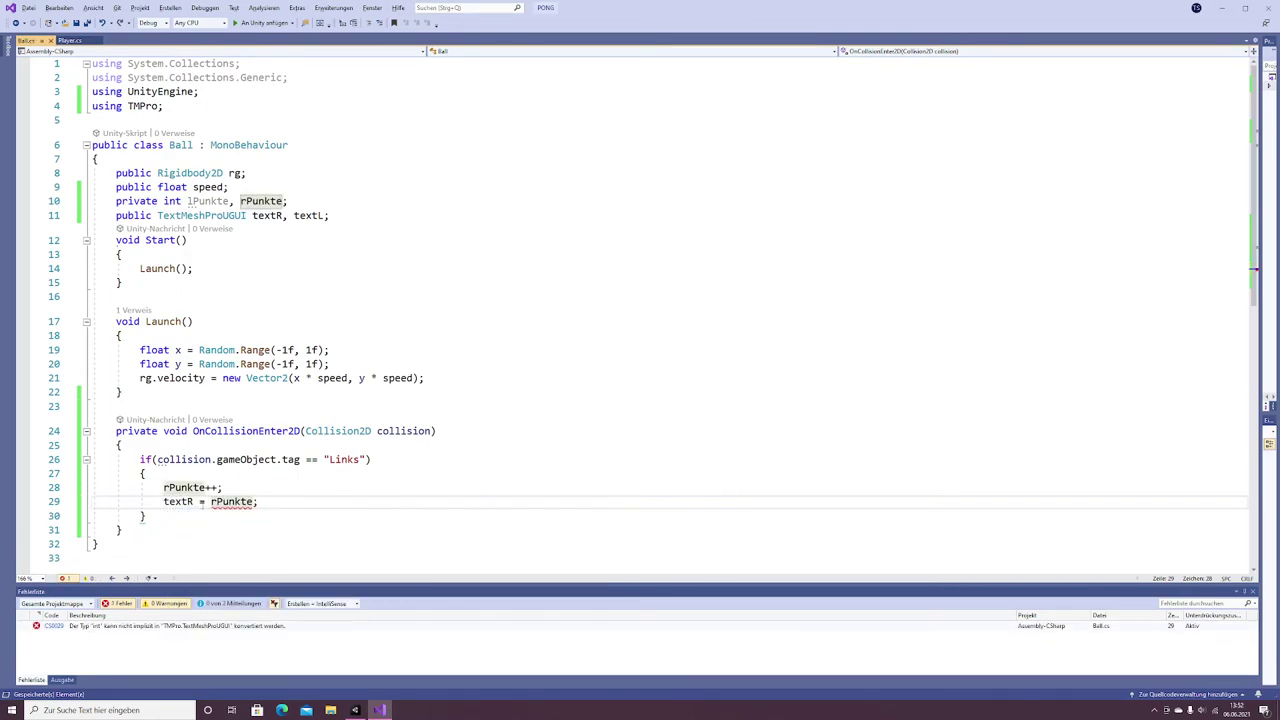
{"action": "left_click", "coordinate": [194, 501]}
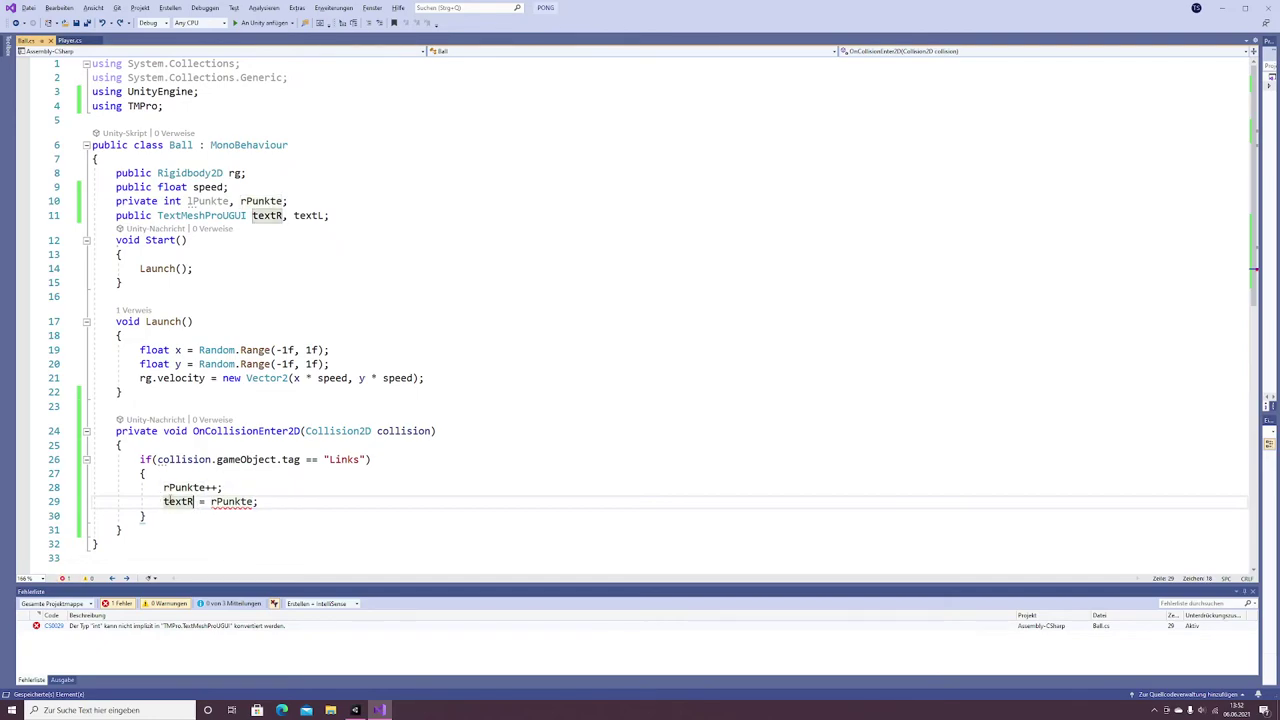
{"action": "type", "text": "."}
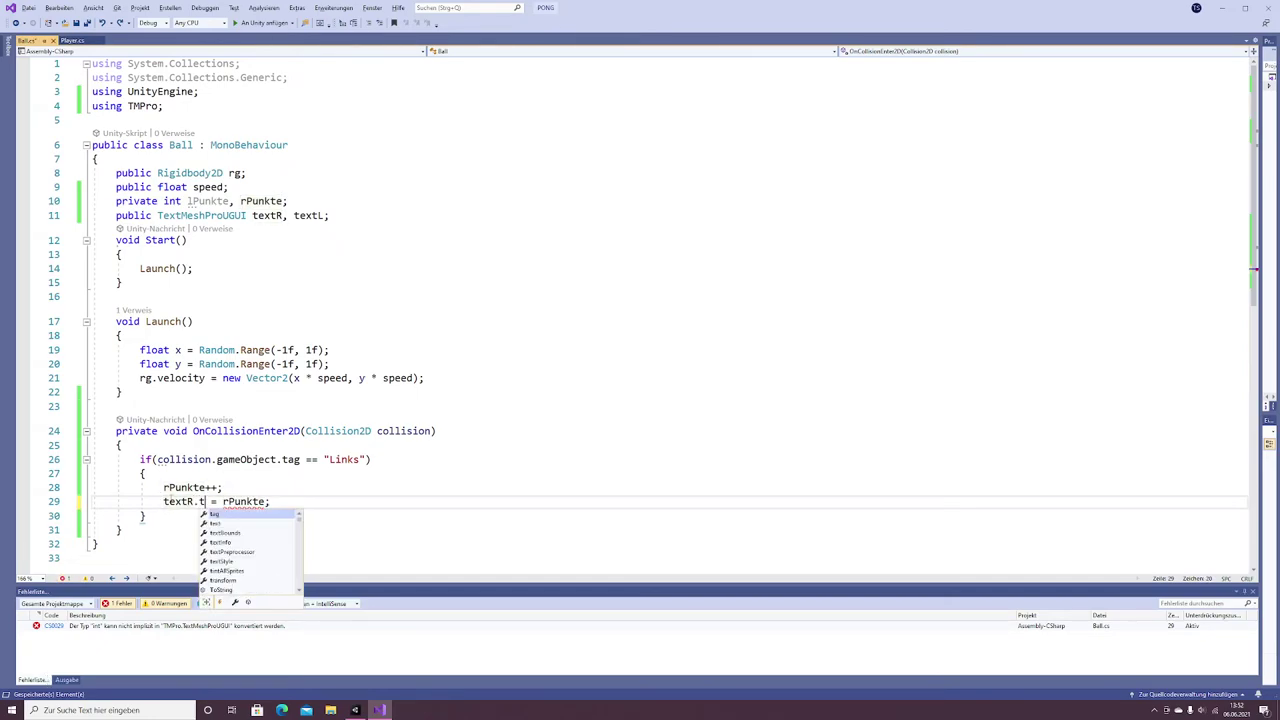
{"action": "type", "text": "text"}
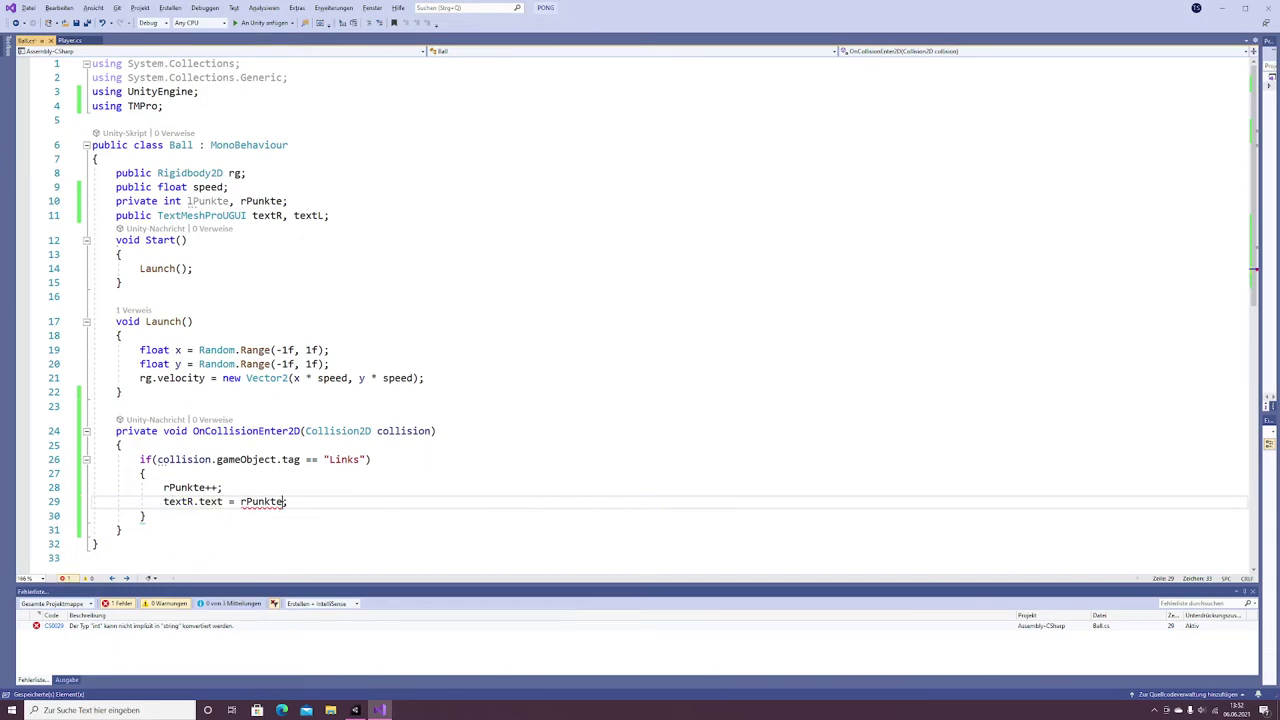
{"action": "left_click", "coordinate": [284, 501]}
{"action": "type", "text": ".t"}
{"action": "key", "text": "Tab"}
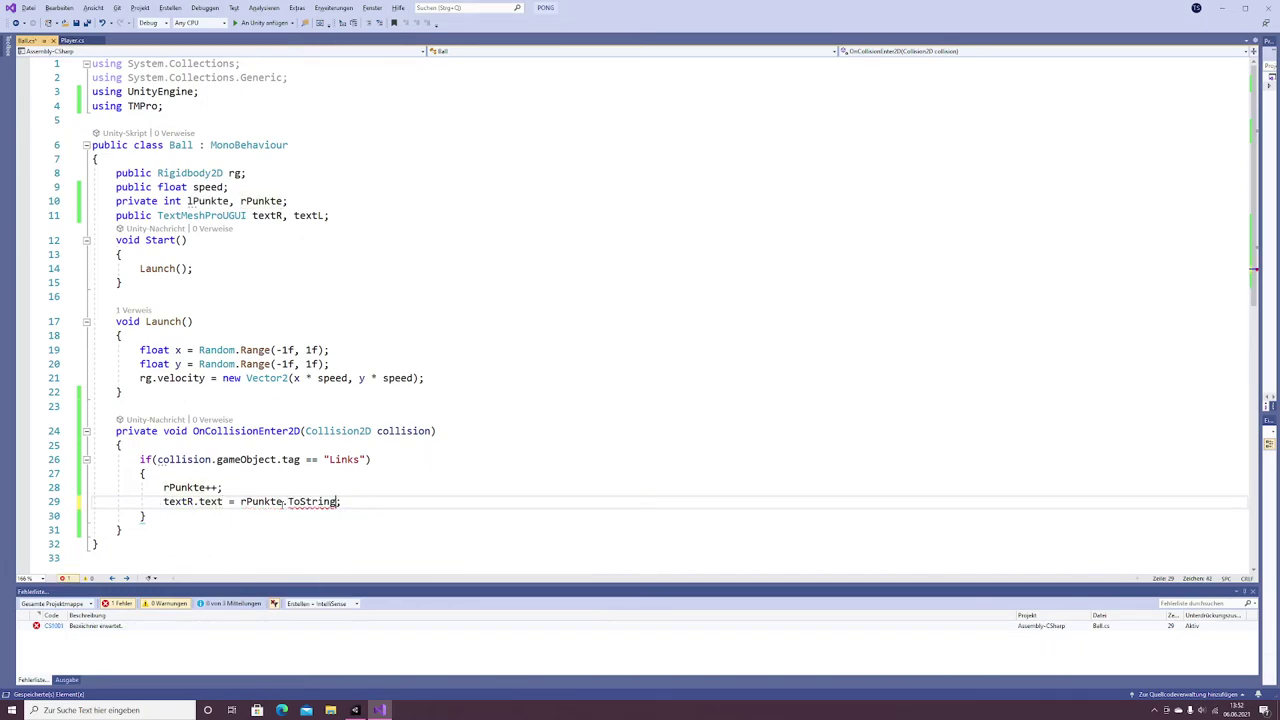
{"action": "type", "text": ";"}
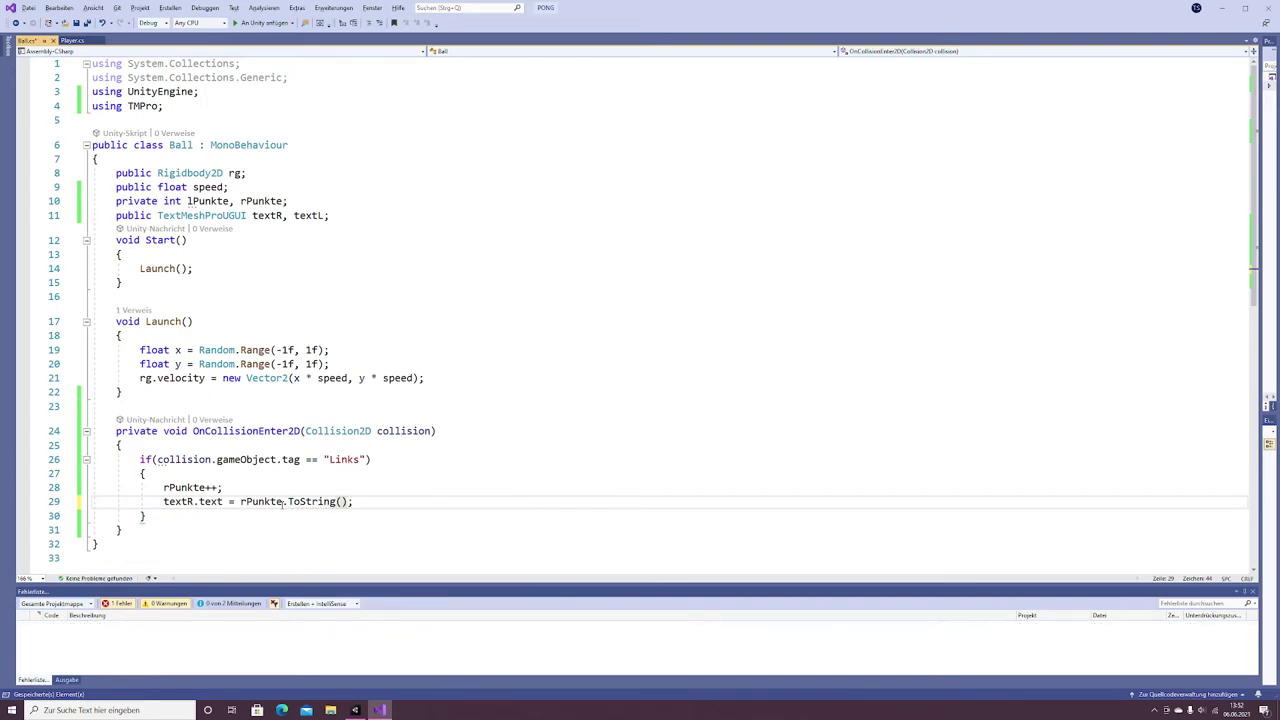
{"action": "key", "text": "Return"}
{"action": "type", "text": "a"}
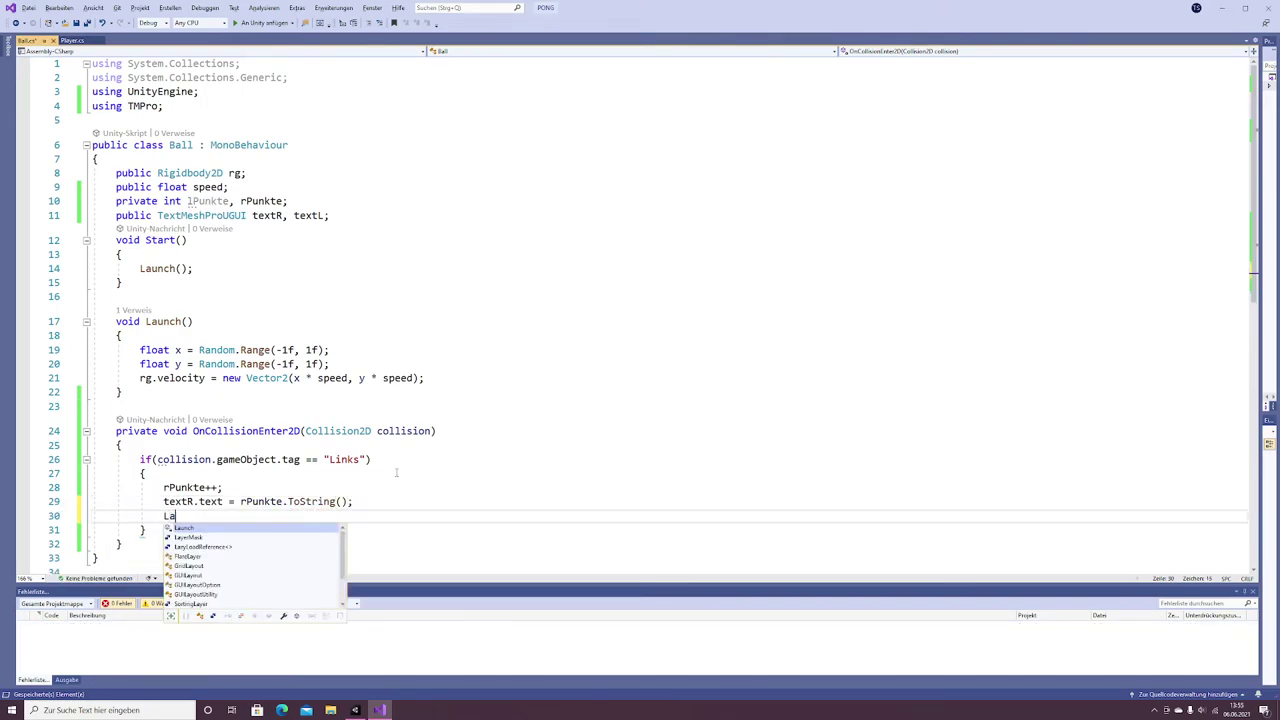
{"action": "key", "text": "Tab"}
{"action": "type", "text": "();"}
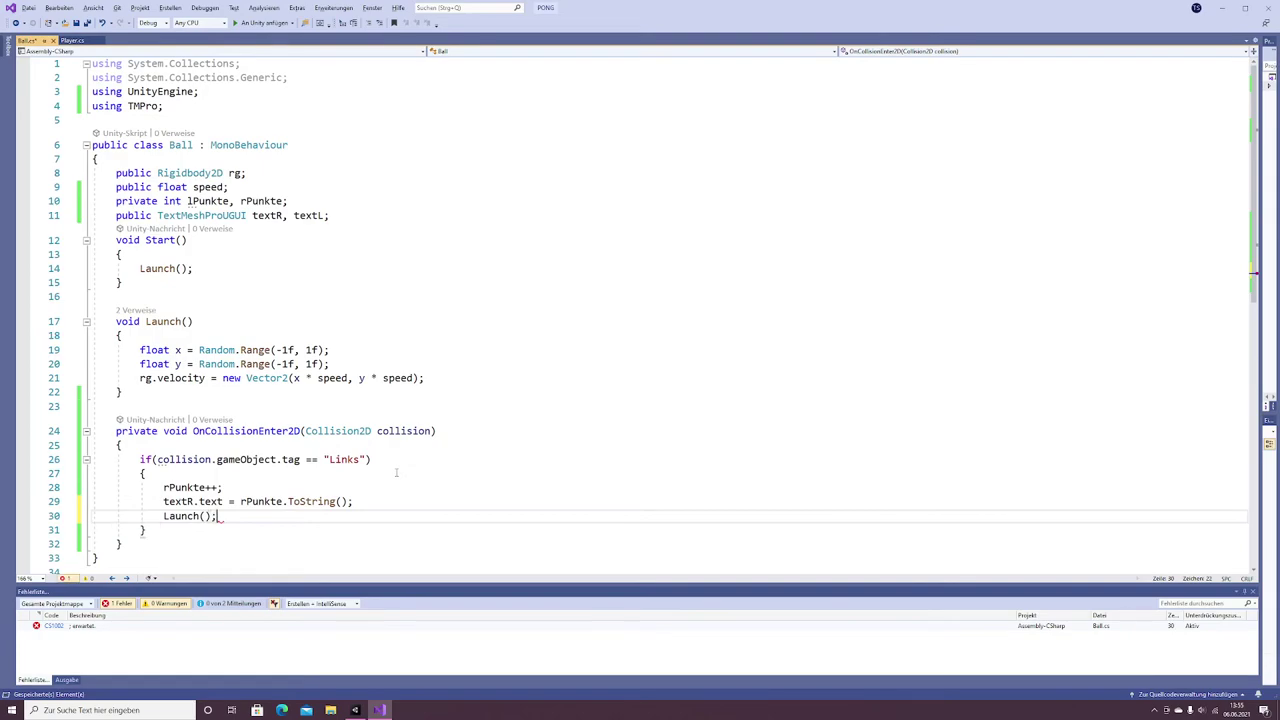
- Duplicate the block as an else if for the "Rechts" tag and save the Ball script
{"action": "scroll", "coordinate": [396, 472], "scroll_direction": "down", "scroll_amount": 2}
{"action": "left_click_drag", "start_coordinate": [146, 445], "coordinate": [141, 374]}
{"action": "key", "text": "ctrl+c"}
{"action": "left_click", "coordinate": [146, 445]}
{"action": "key", "text": "Return"}
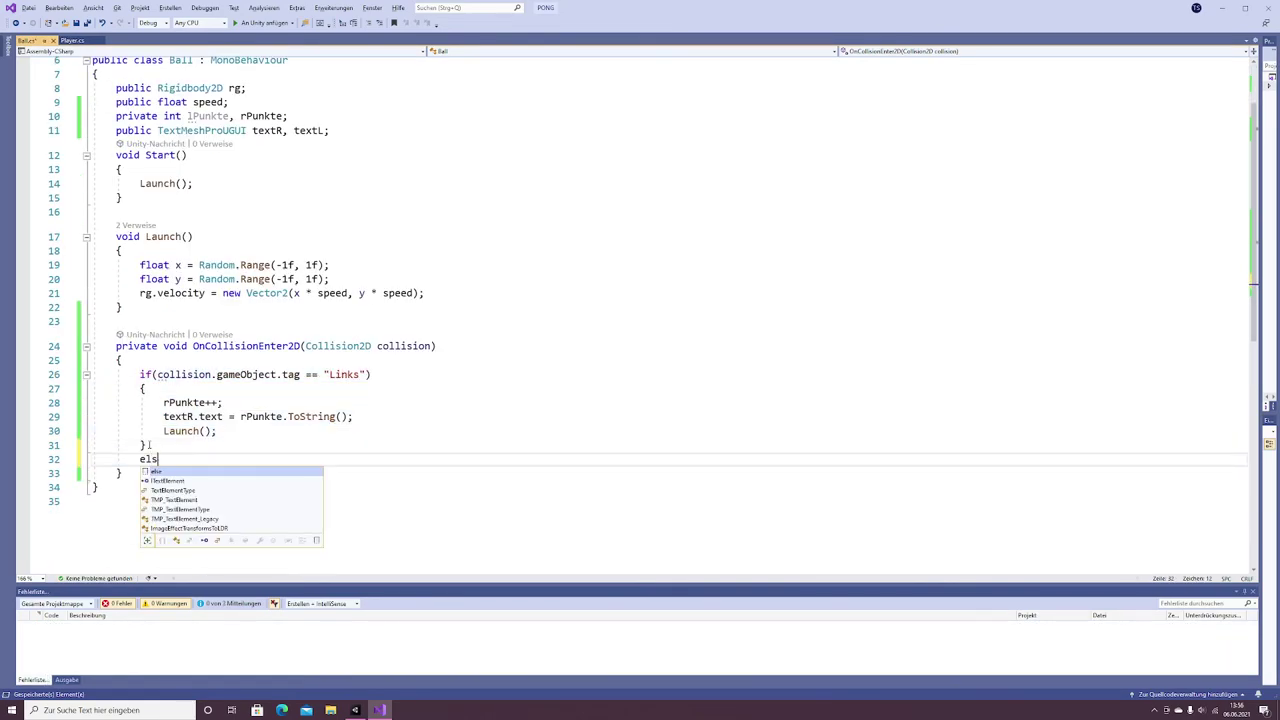
{"action": "type", "text": "else"}
{"action": "key", "text": "ctrl+v"}
{"action": "type", "text": "Rechts"}
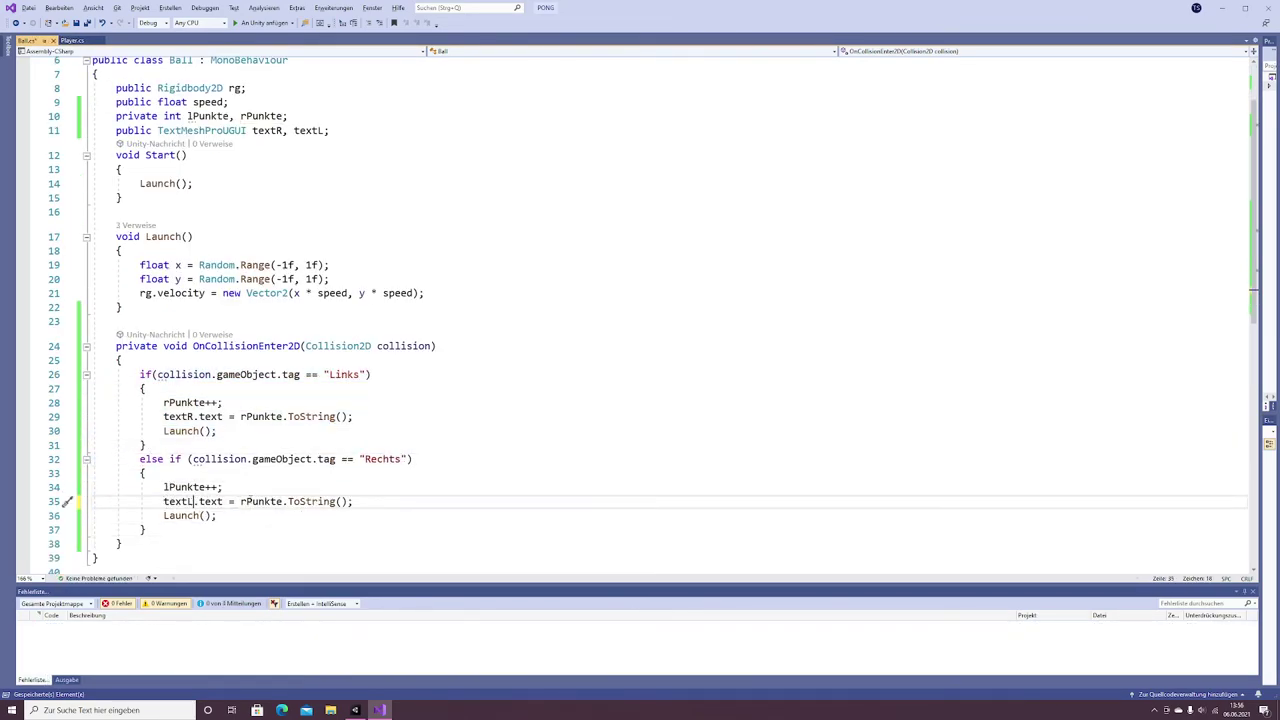
{"action": "key", "text": "ctrl+s"}
{"action": "key", "text": "alt+Tab"}
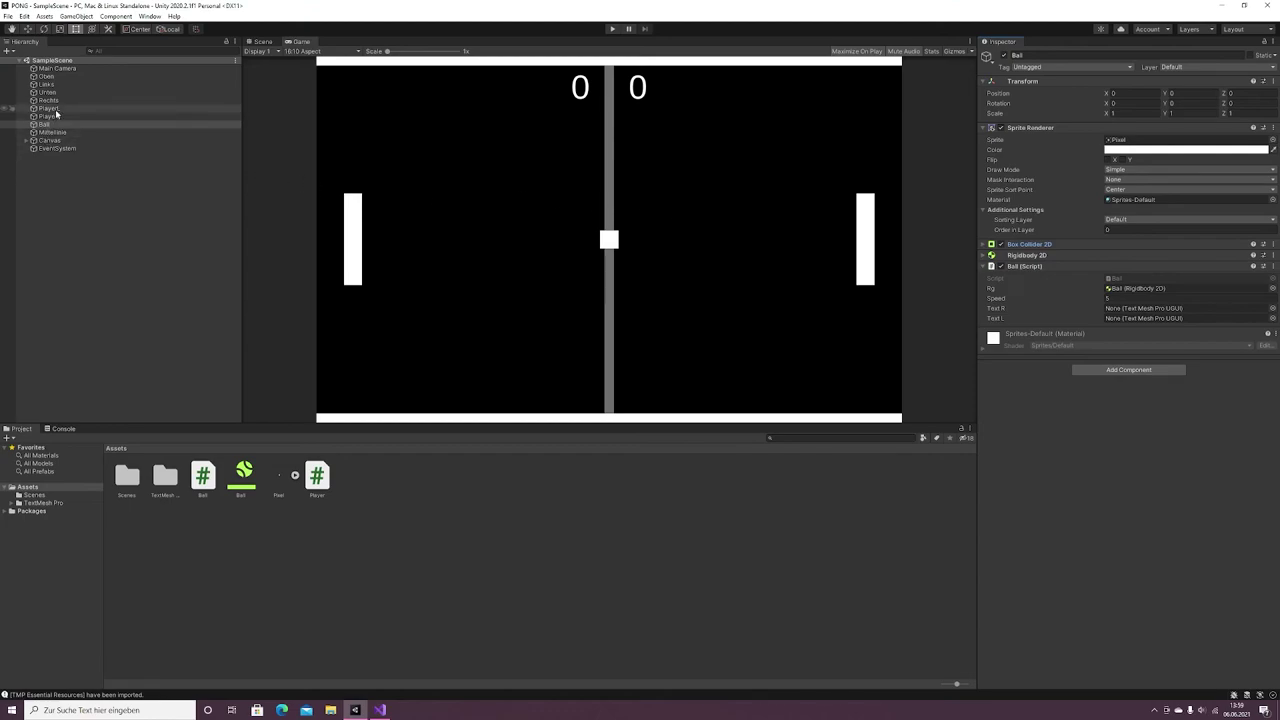
- Assign PunkteL and PunkteR to the Ball's Text L and Text R slots
{"action": "left_click", "coordinate": [25, 140]}
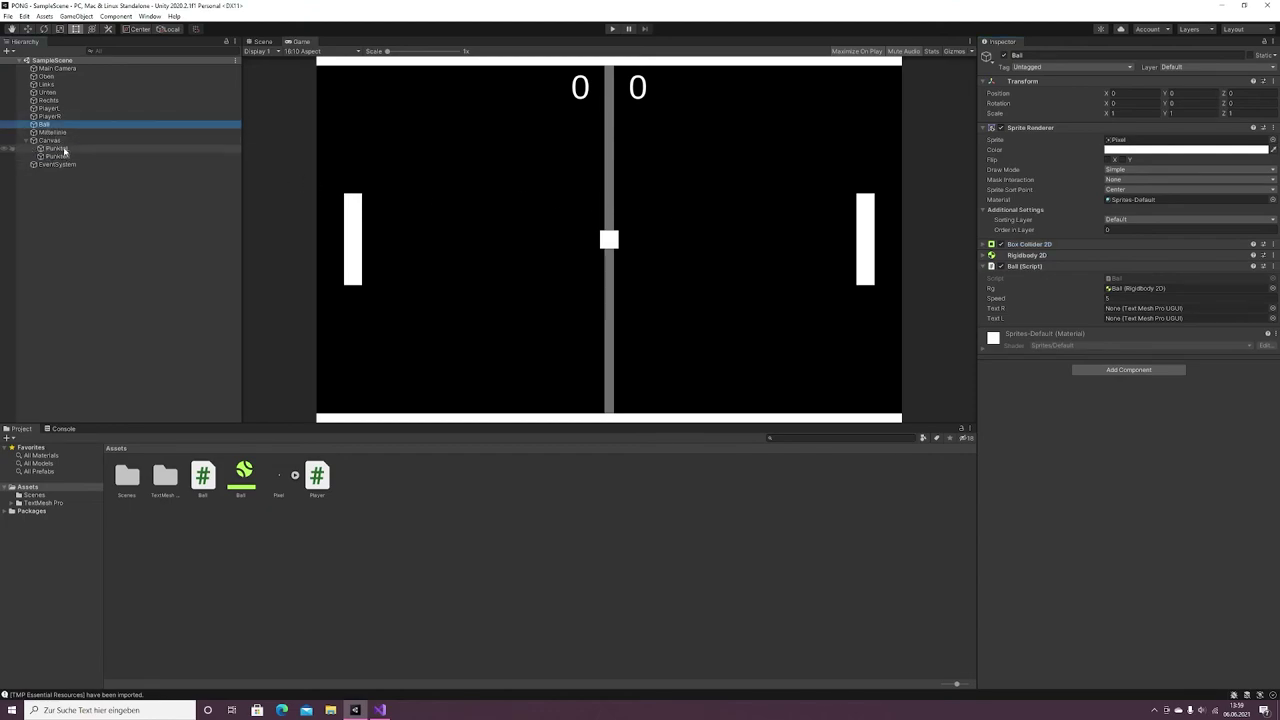
{"action": "left_click", "coordinate": [382, 217]}
{"action": "left_click_drag", "start_coordinate": [1107, 331], "coordinate": [1130, 318]}
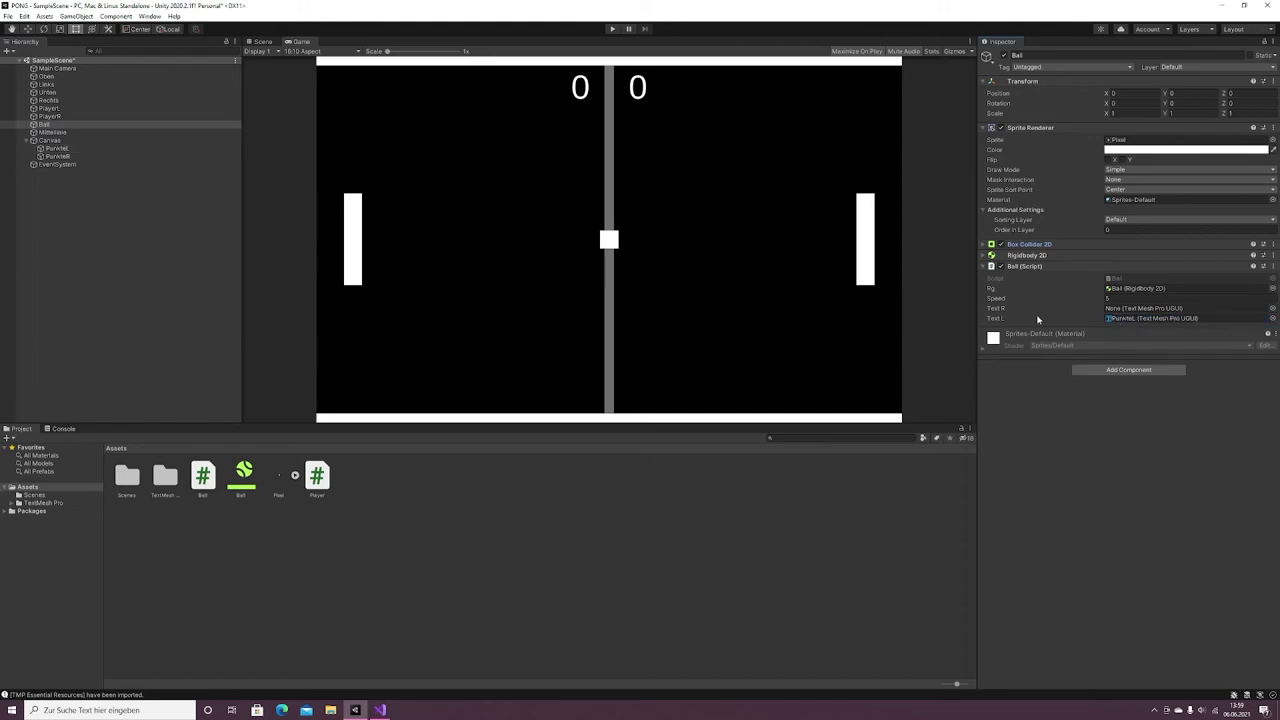
{"action": "left_click_drag", "start_coordinate": [62, 155], "coordinate": [1150, 308]}
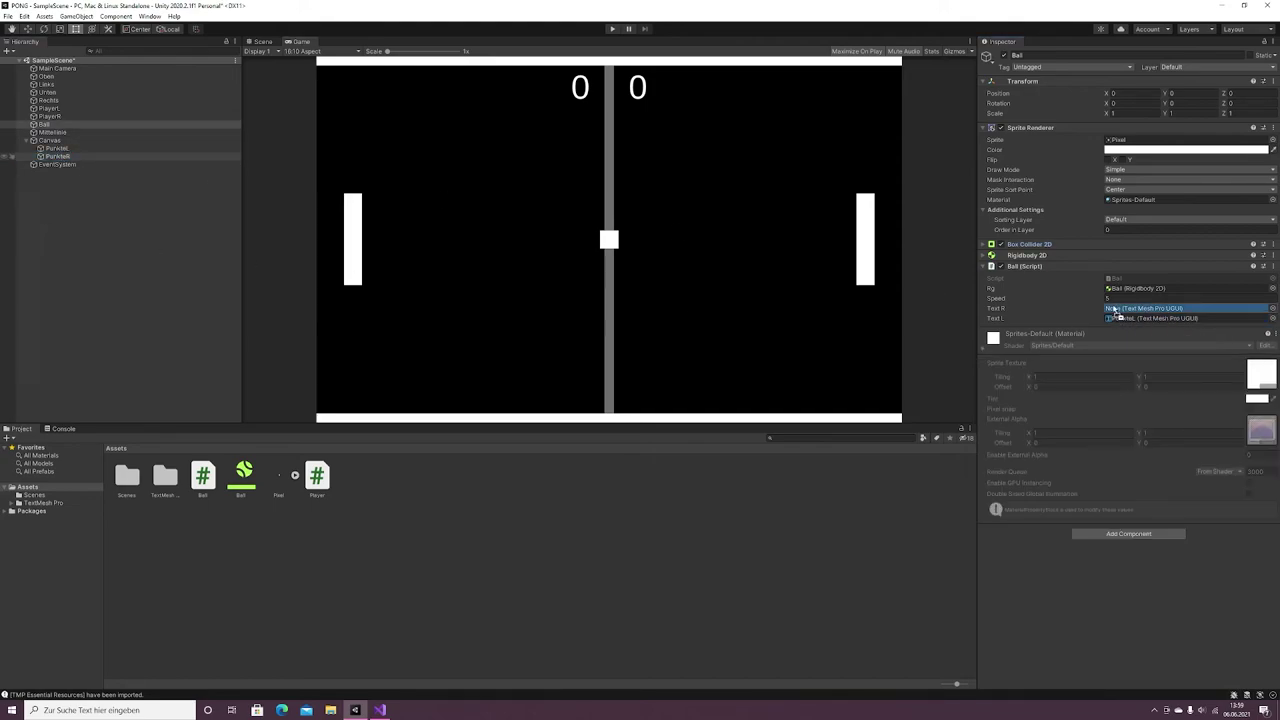
- Create the new tags Links and Rechts in the Tag manager
{"action": "left_click", "coordinate": [44, 84]}
{"action": "left_click", "coordinate": [1030, 56]}
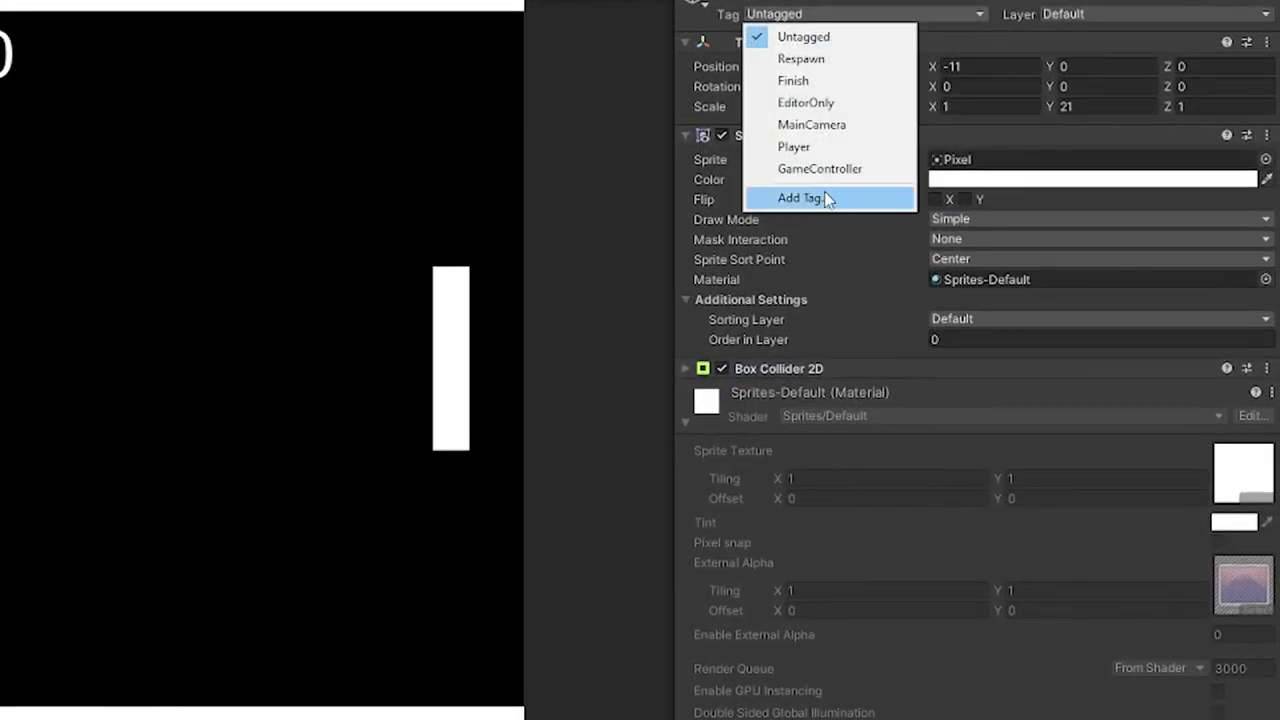
{"action": "left_click", "coordinate": [1012, 166]}
{"action": "left_click", "coordinate": [1223, 83]}
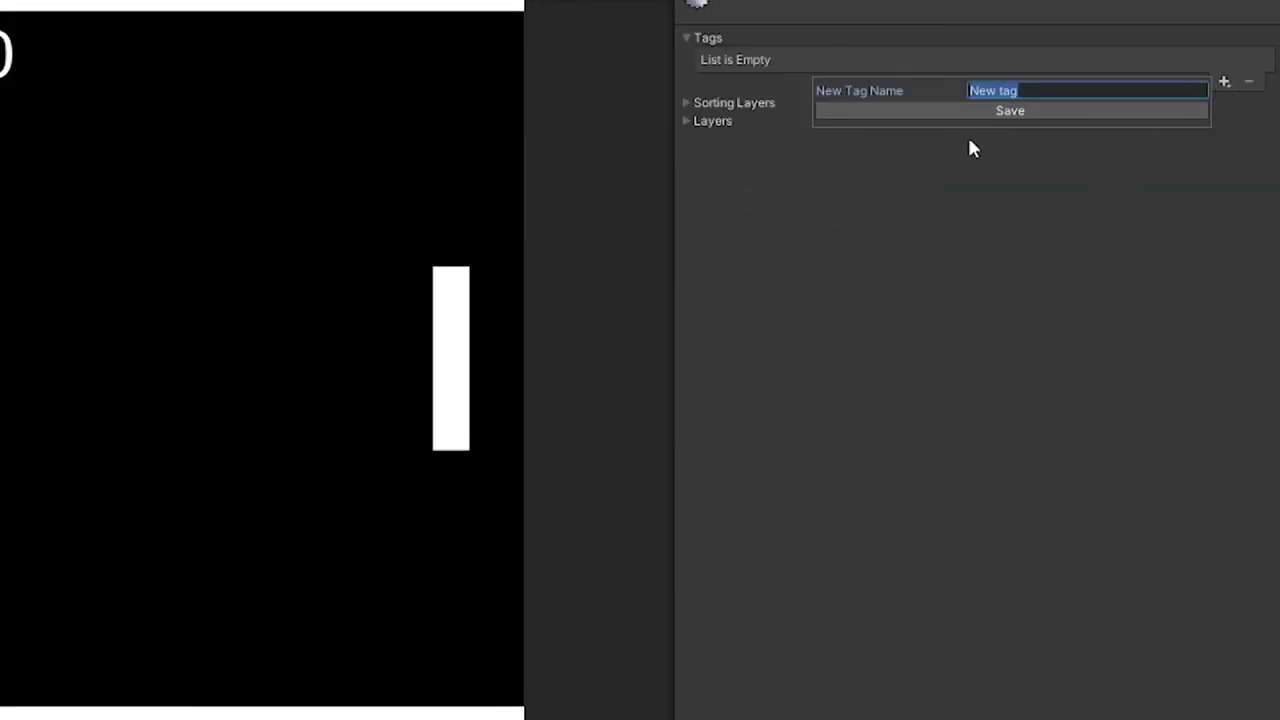
{"action": "type", "text": "Links"}
{"action": "key", "text": "Return"}
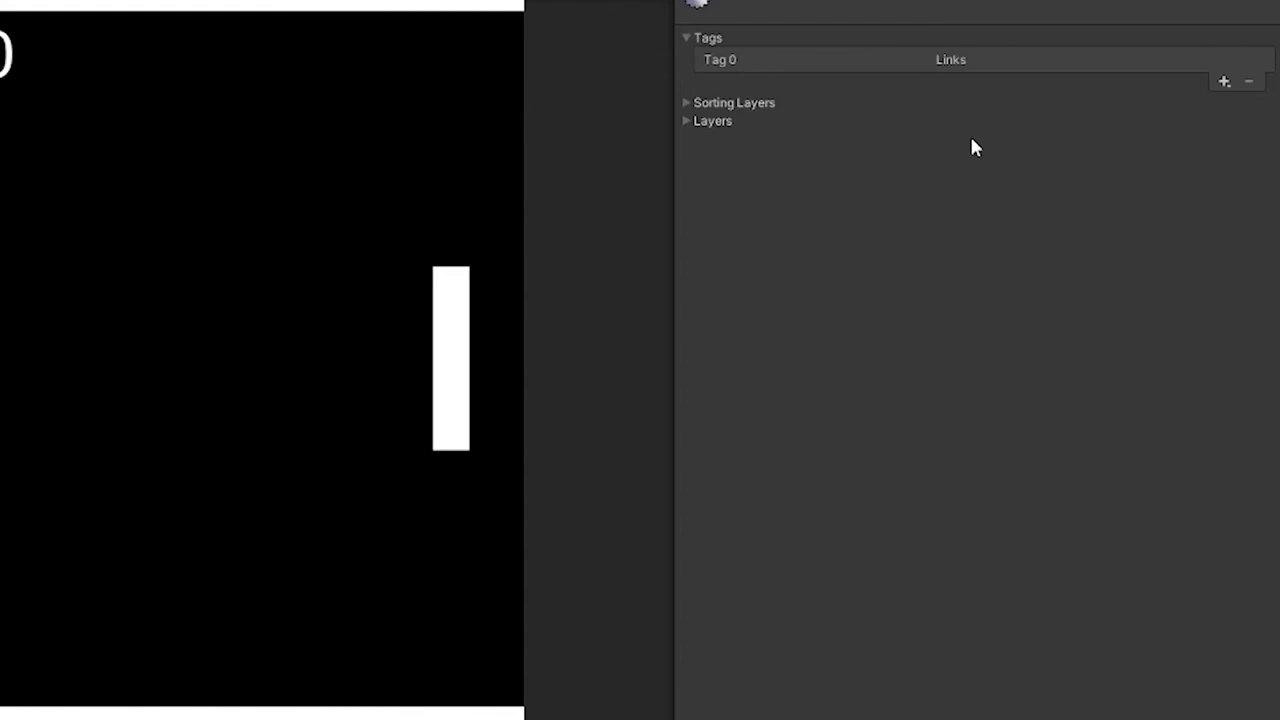
{"action": "left_click", "coordinate": [1224, 84]}
{"action": "type", "text": "Rechts"}
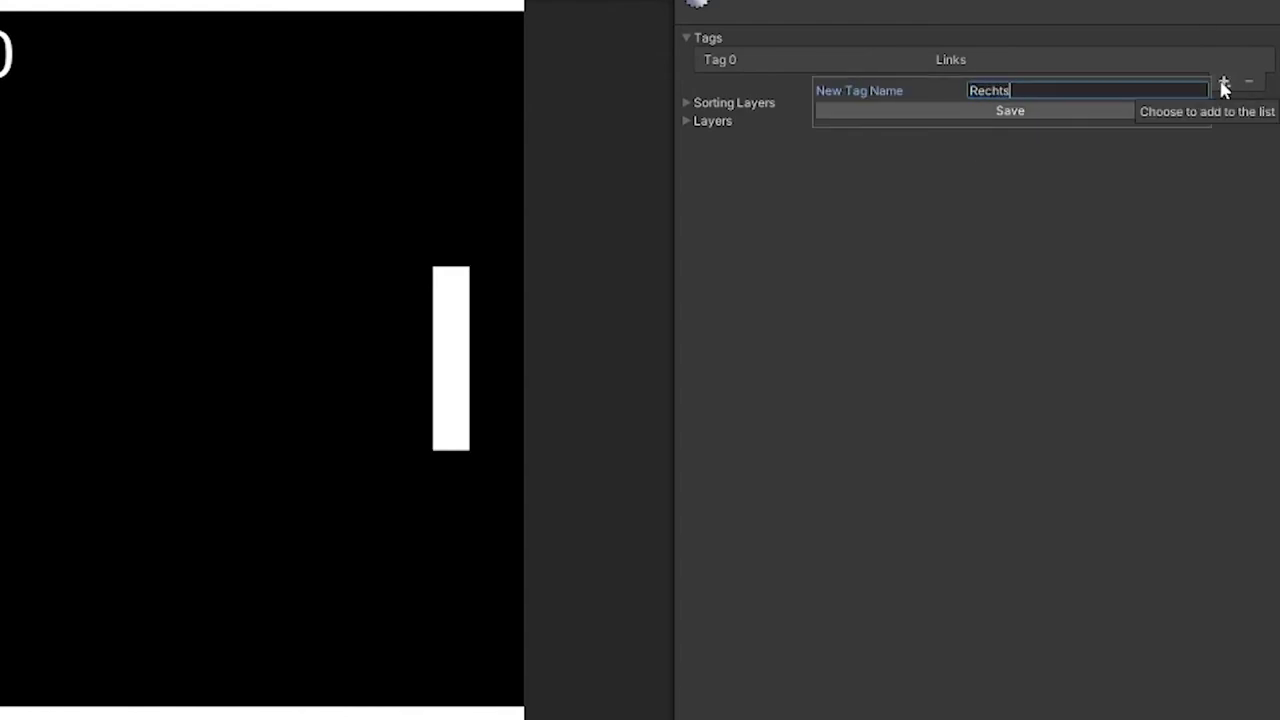
{"action": "key", "text": "Return"}
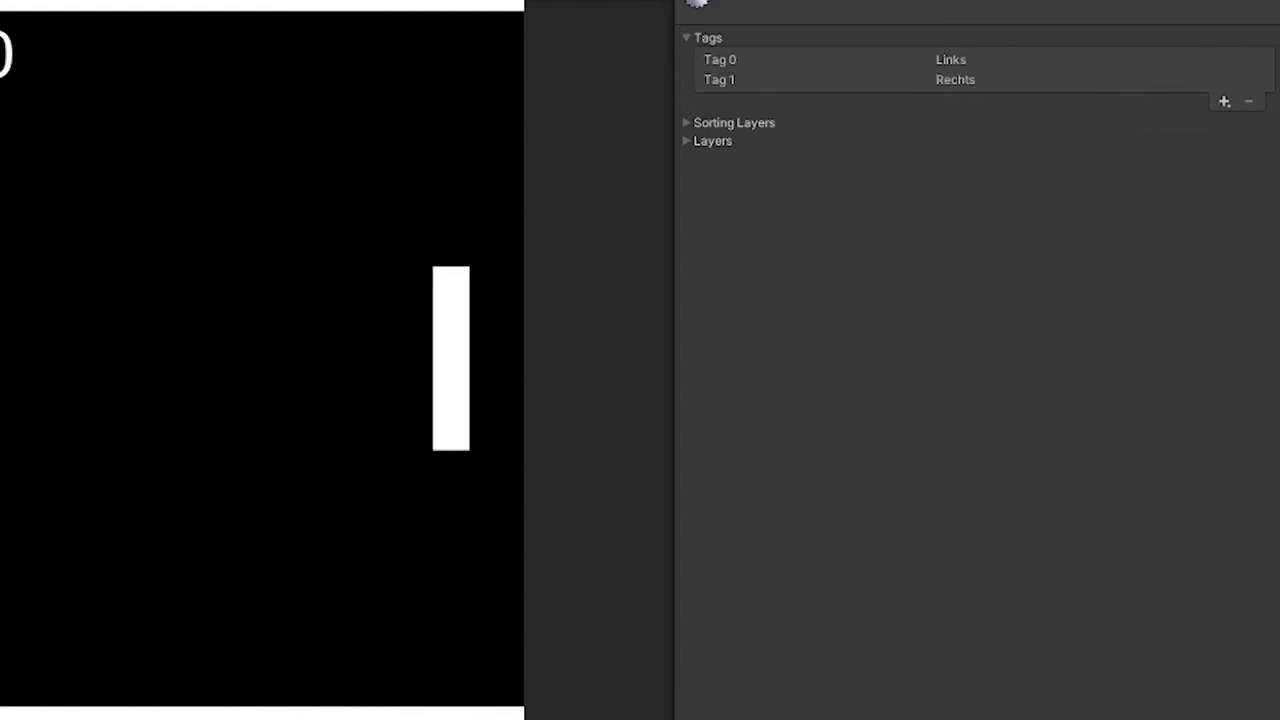
- Tag the left wall Links and the right wall Rechts
{"action": "left_click", "coordinate": [240, 268]}
{"action": "left_click", "coordinate": [815, 14]}
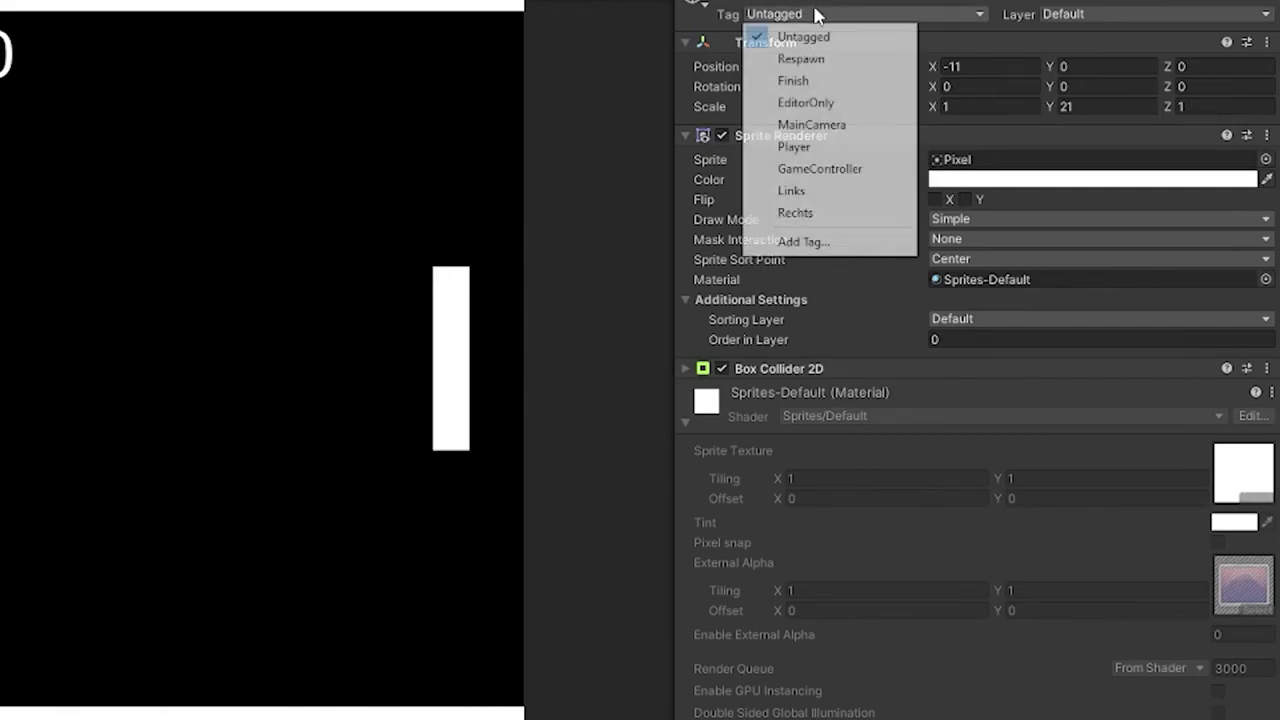
{"action": "left_click", "coordinate": [792, 191]}
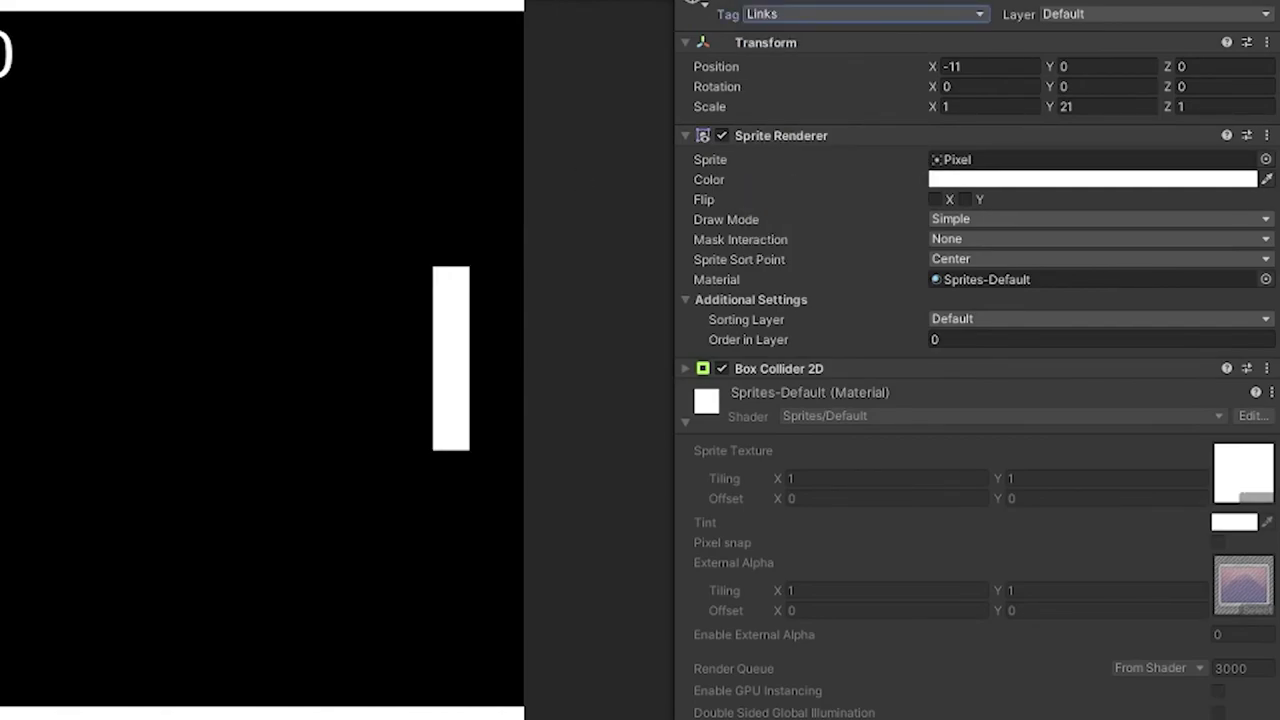
{"action": "left_click", "coordinate": [793, 14]}
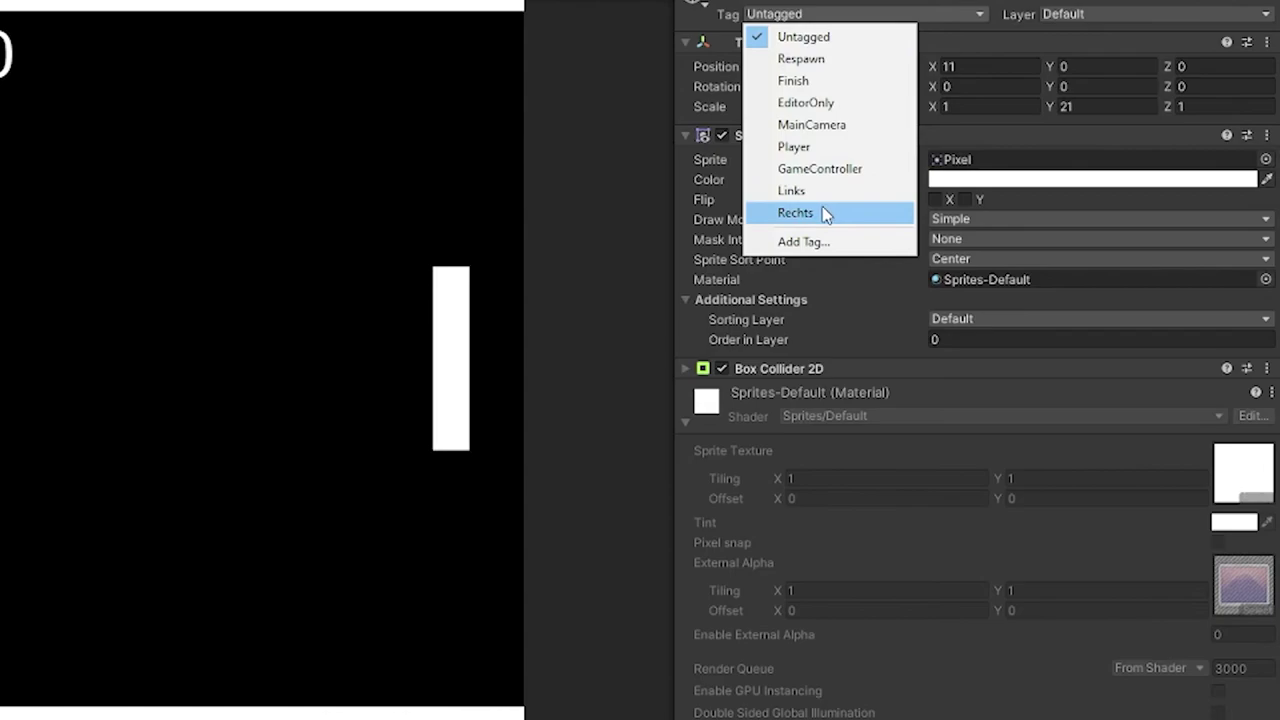
{"action": "left_click", "coordinate": [823, 211]}
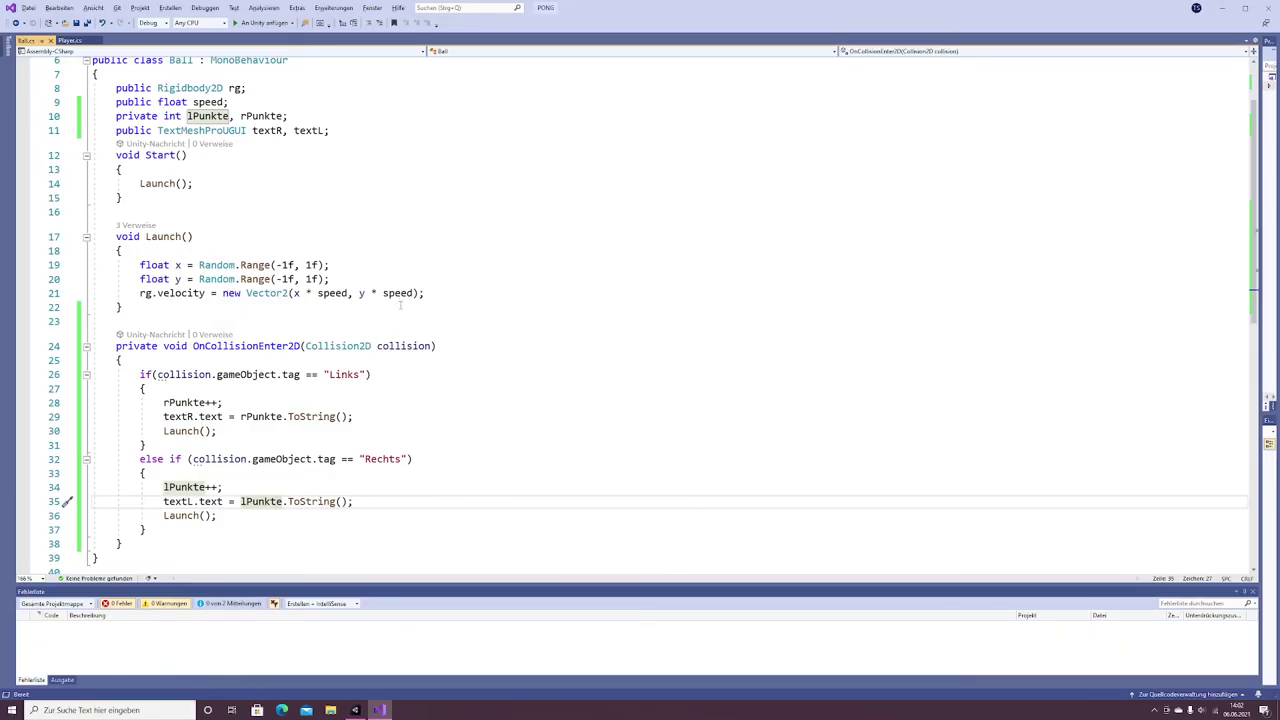
- Insert transform.position = Vector2.zero as the first line of Launch() and save the script
{"action": "left_click", "coordinate": [160, 250]}
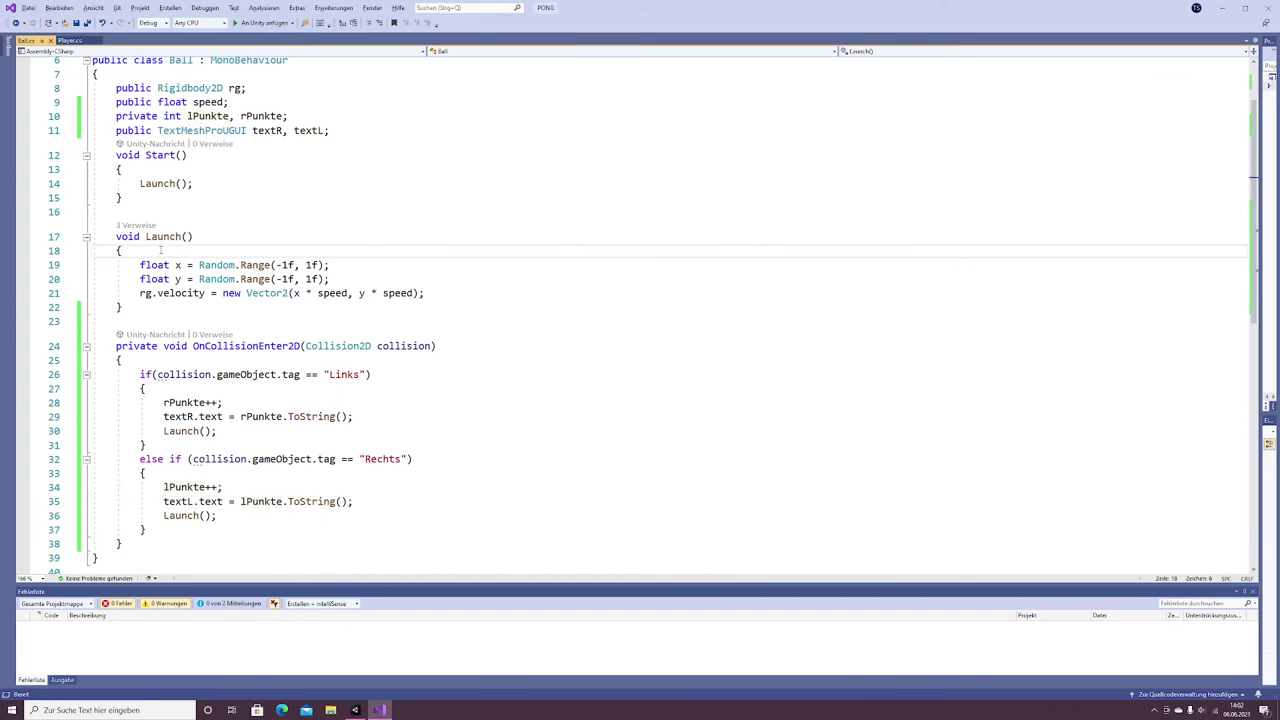
{"action": "key", "text": "Return"}
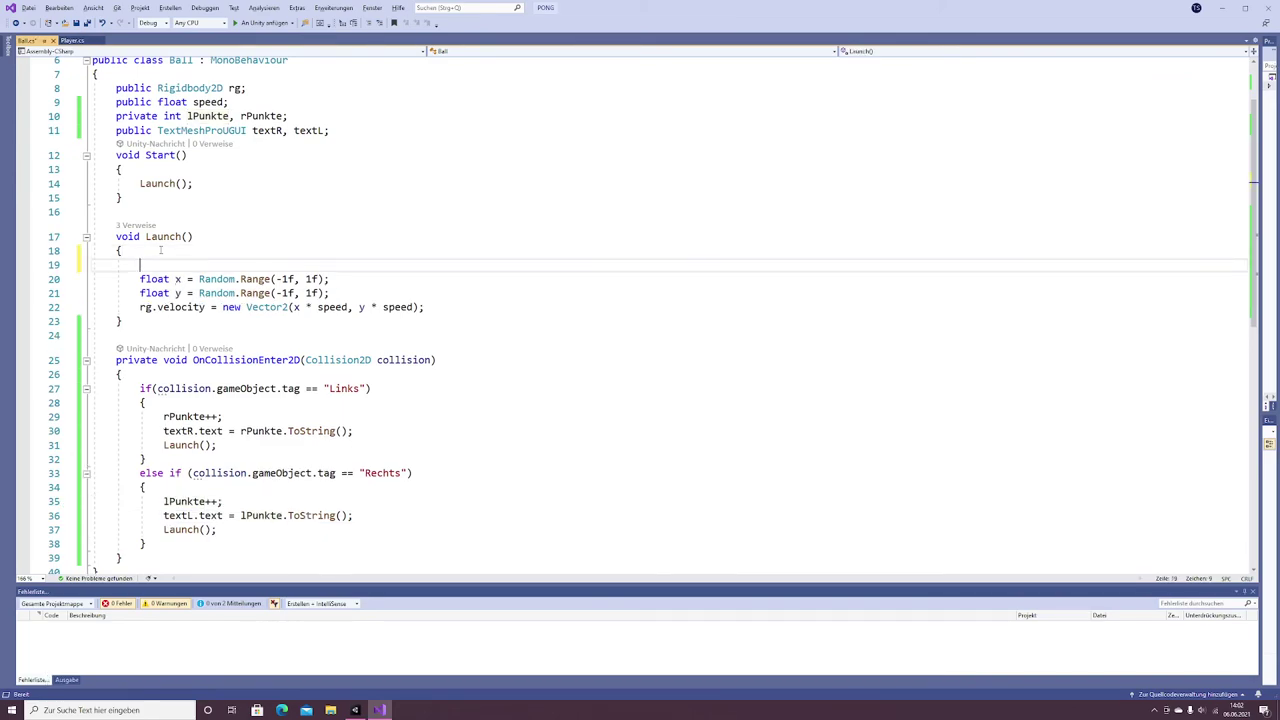
{"action": "type", "text": "transform"}
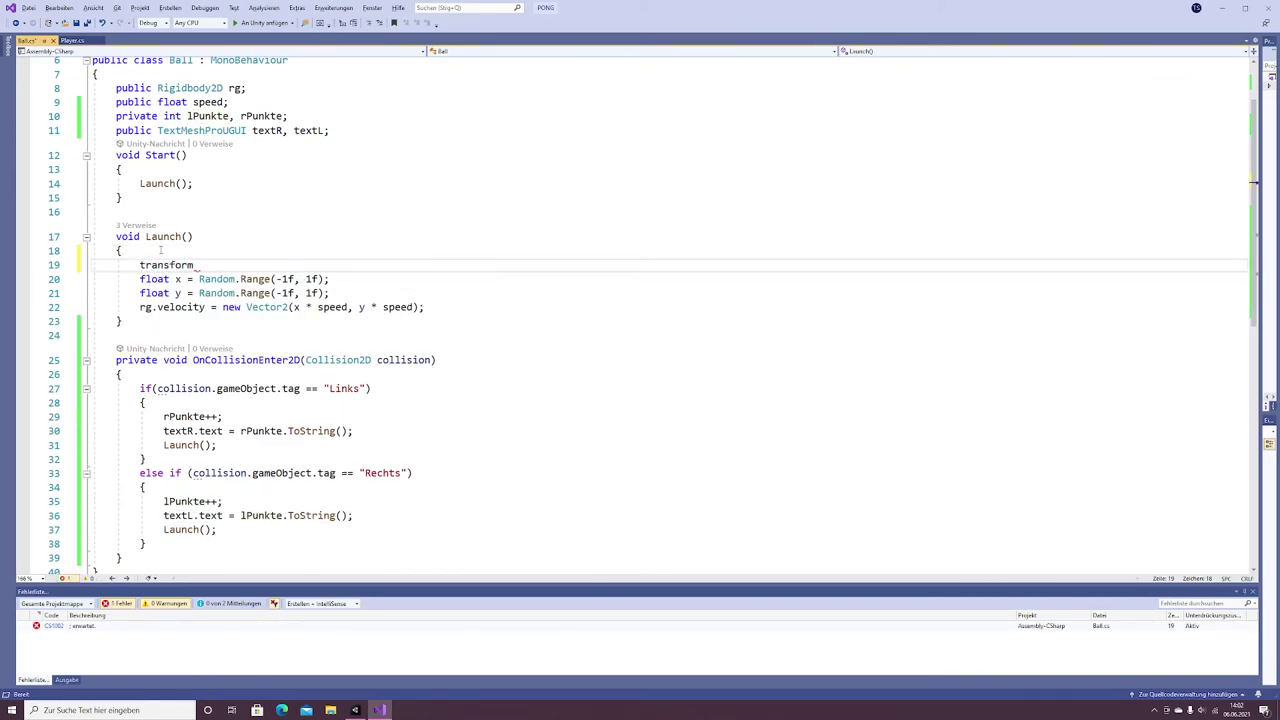
{"action": "type", "text": ".po"}
{"action": "key", "text": "Tab"}
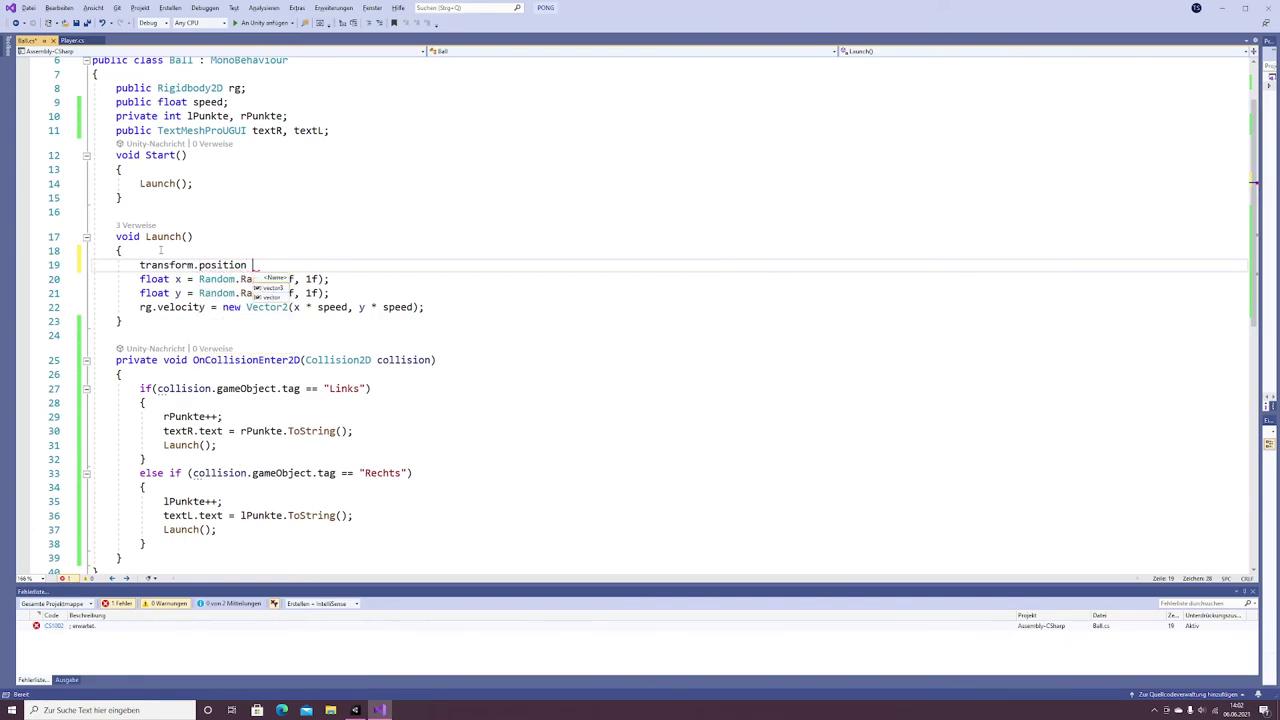
{"action": "type", "text": "= Vec"}
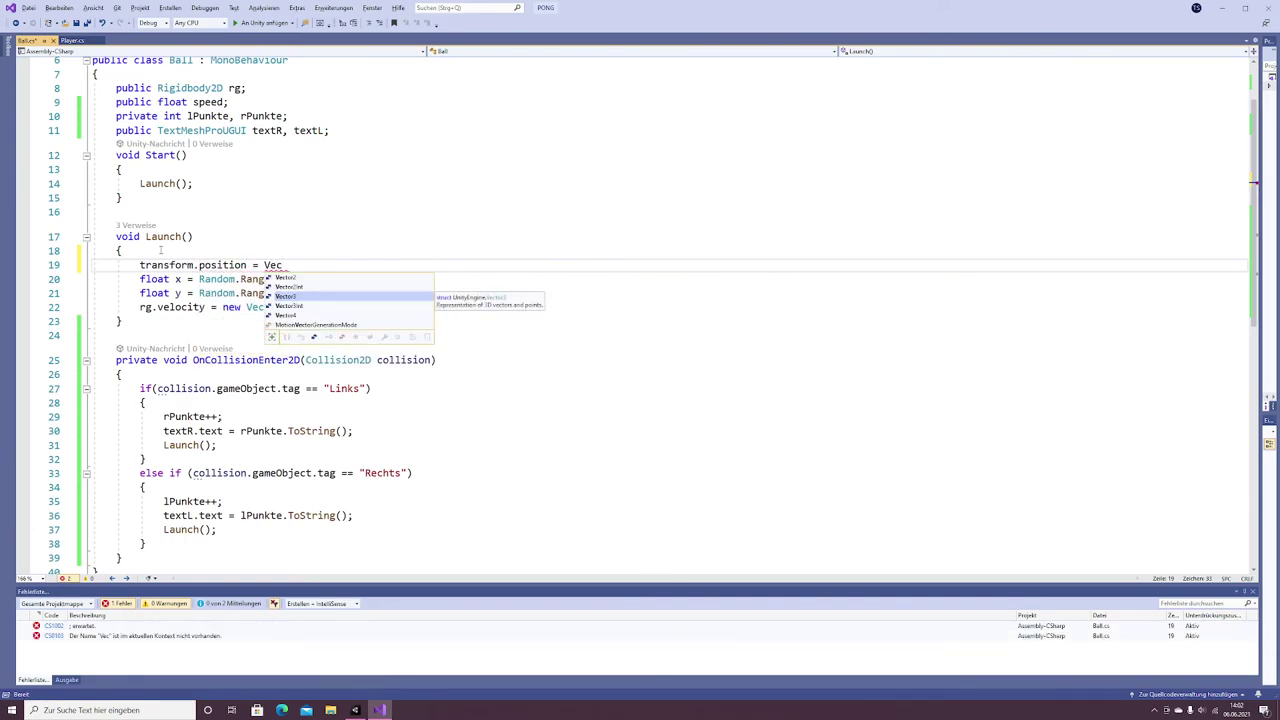
{"action": "key", "text": "Tab"}
{"action": "type", "text": "z"}
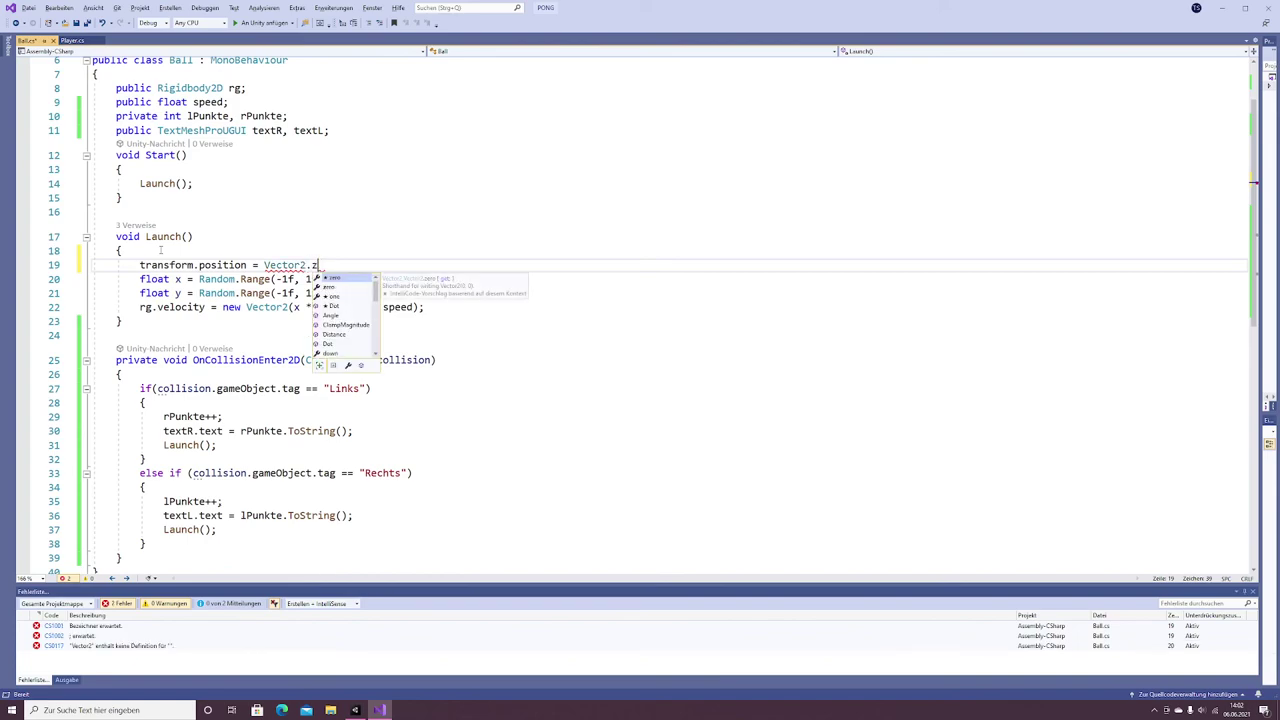
{"action": "key", "text": "Tab"}
{"action": "key", "text": "ctrl+s"}
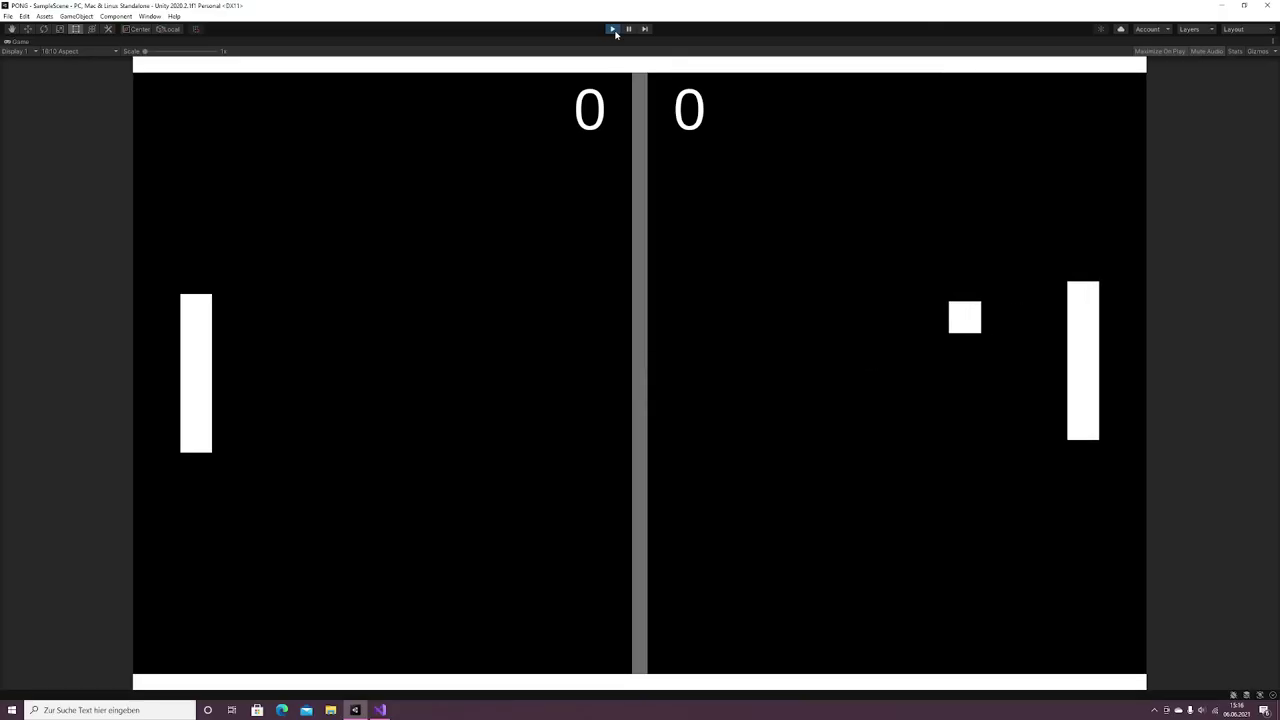
- Play a rally with W/S and the arrow keys until the score reaches 1–1
{"action": "key", "text": "w"}
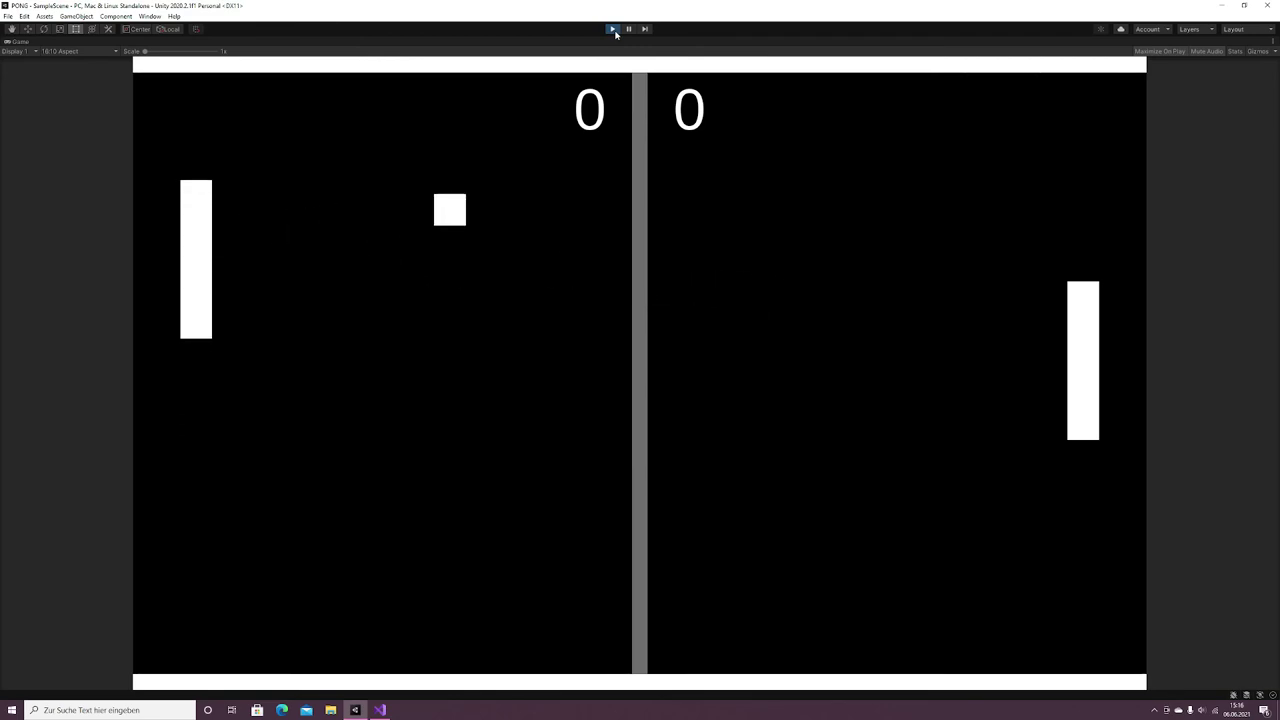
{"action": "key", "text": "Up"}
{"action": "key", "text": "Up"}
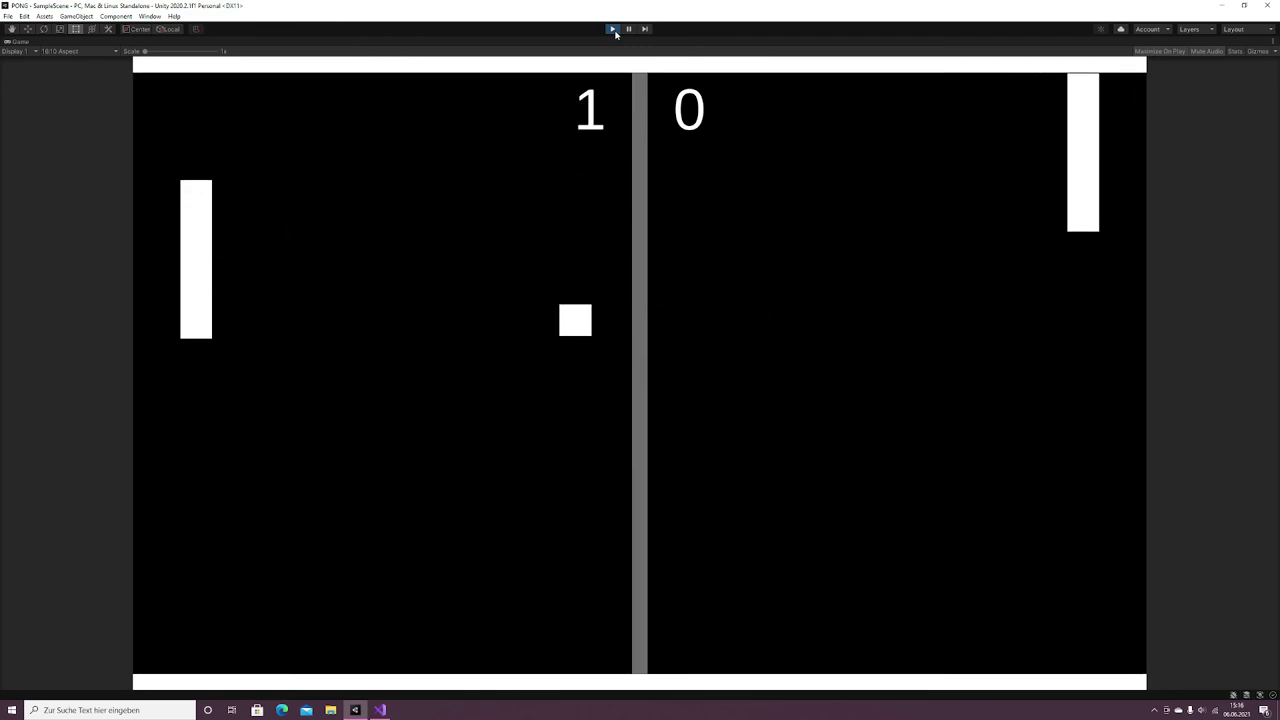
{"action": "key", "text": "Down"}
{"action": "key", "text": "w"}
{"action": "key", "text": "Down"}
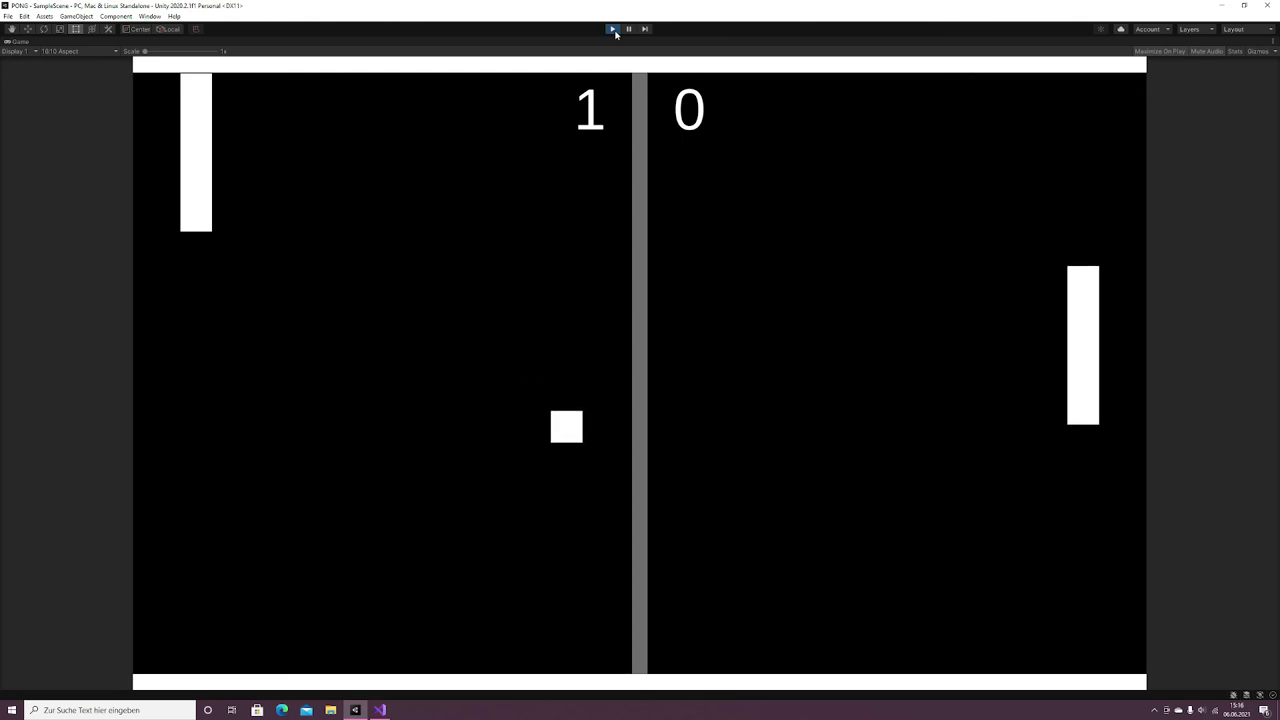
{"action": "key", "text": "Up"}
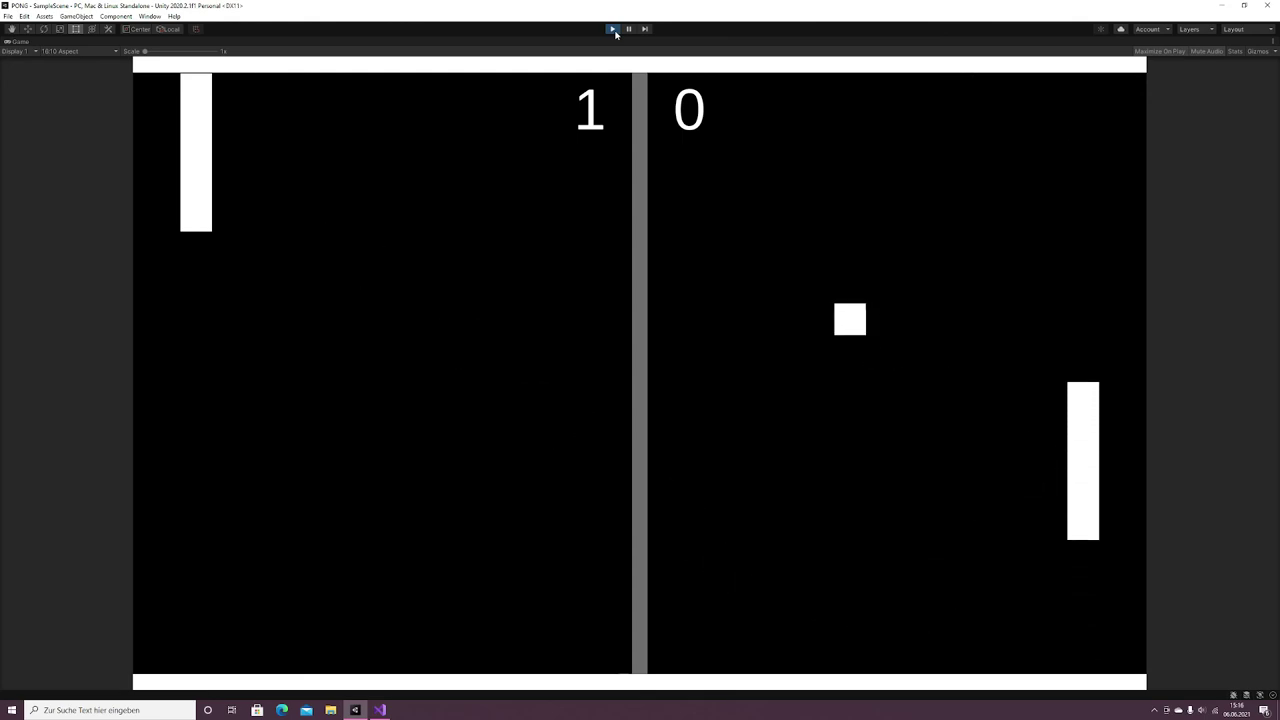
{"action": "key", "text": "s"}
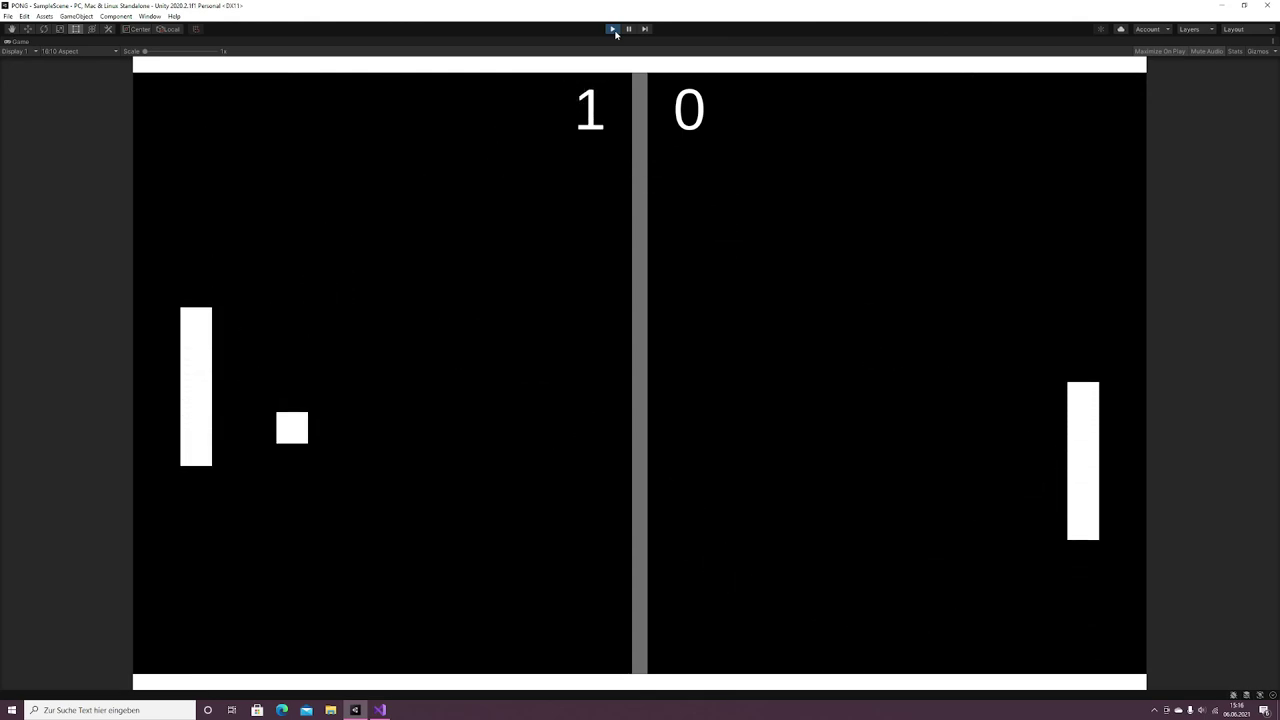
{"action": "key", "text": "Up"}
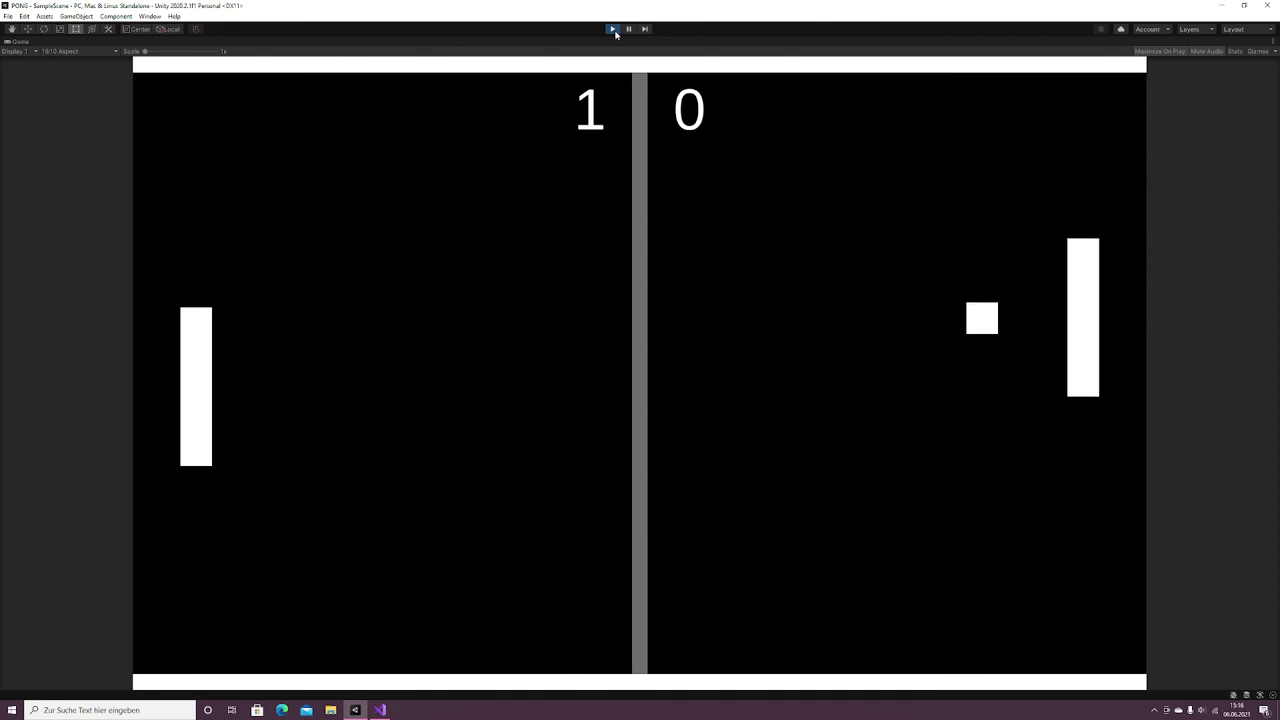
{"action": "key", "text": "Down"}
{"action": "key", "text": "s"}
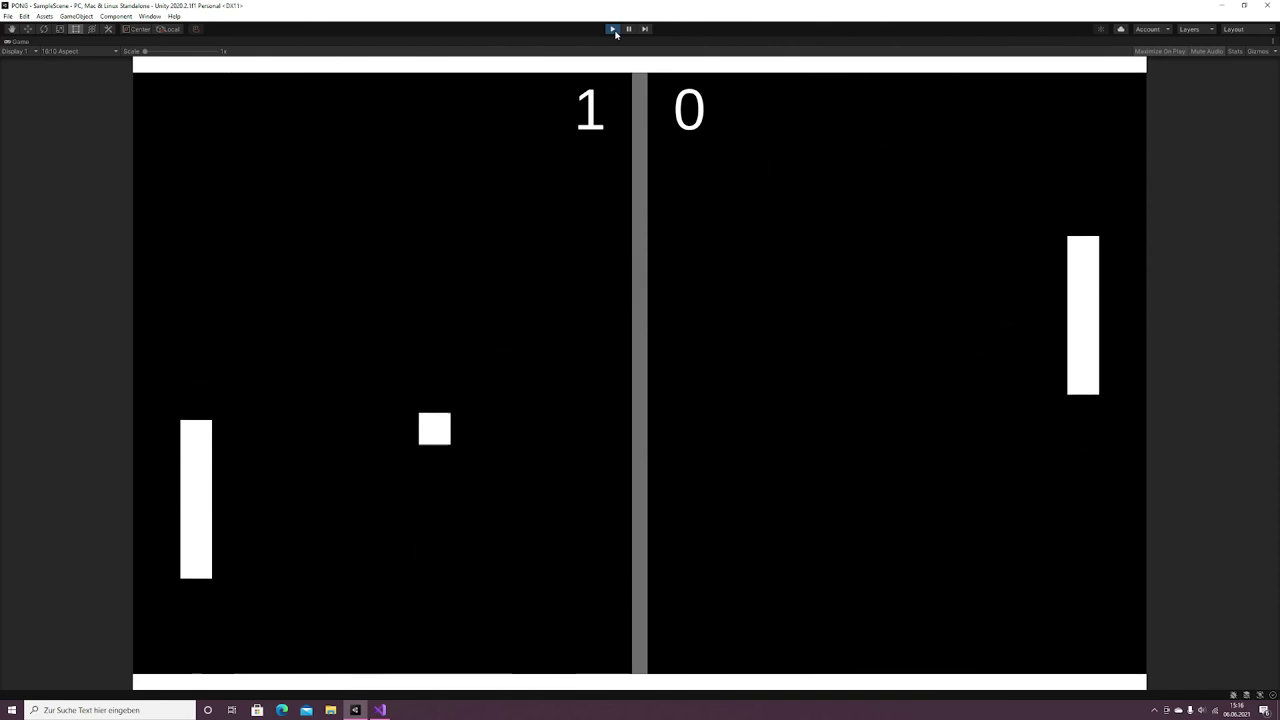
{"action": "key", "text": "s"}
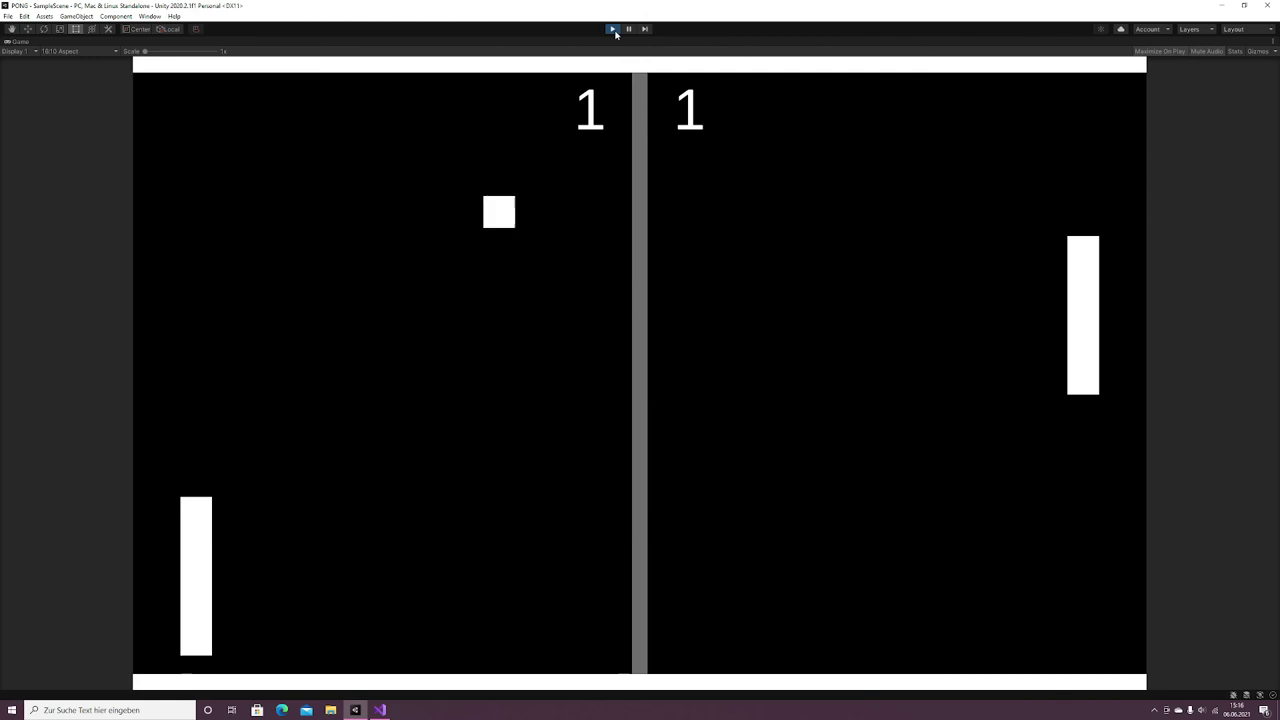
{"action": "key", "text": "w"}
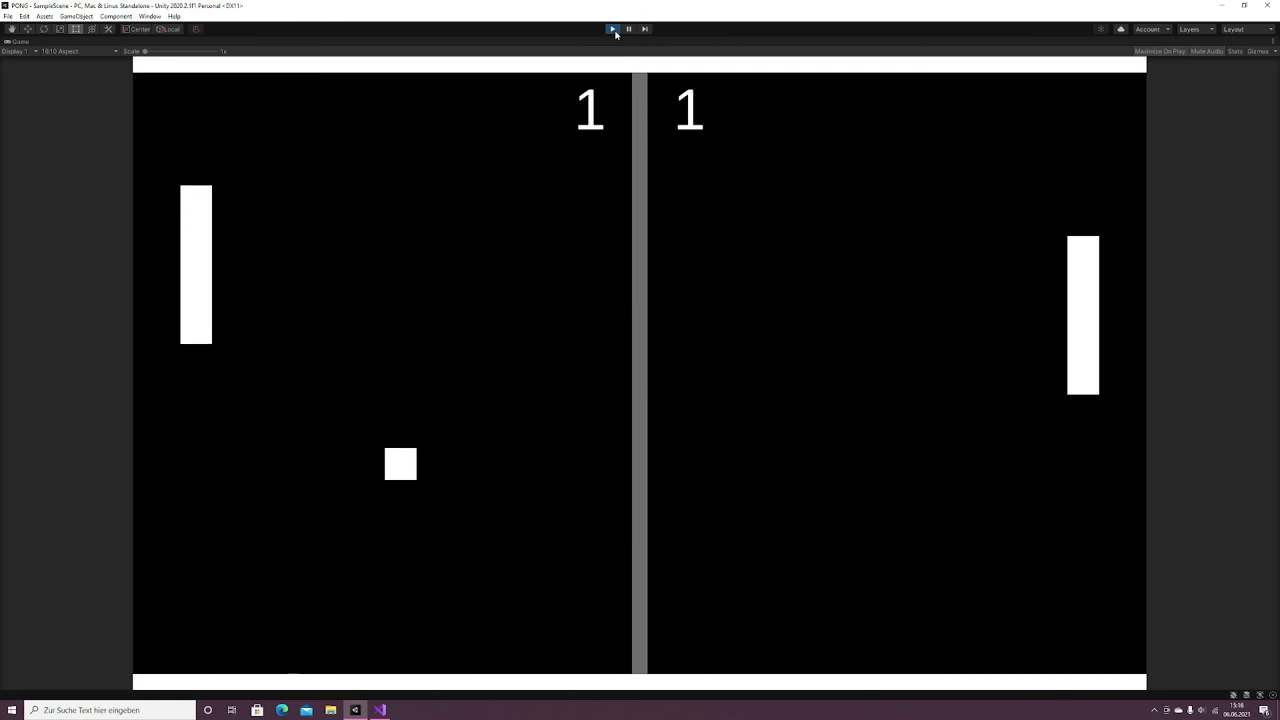